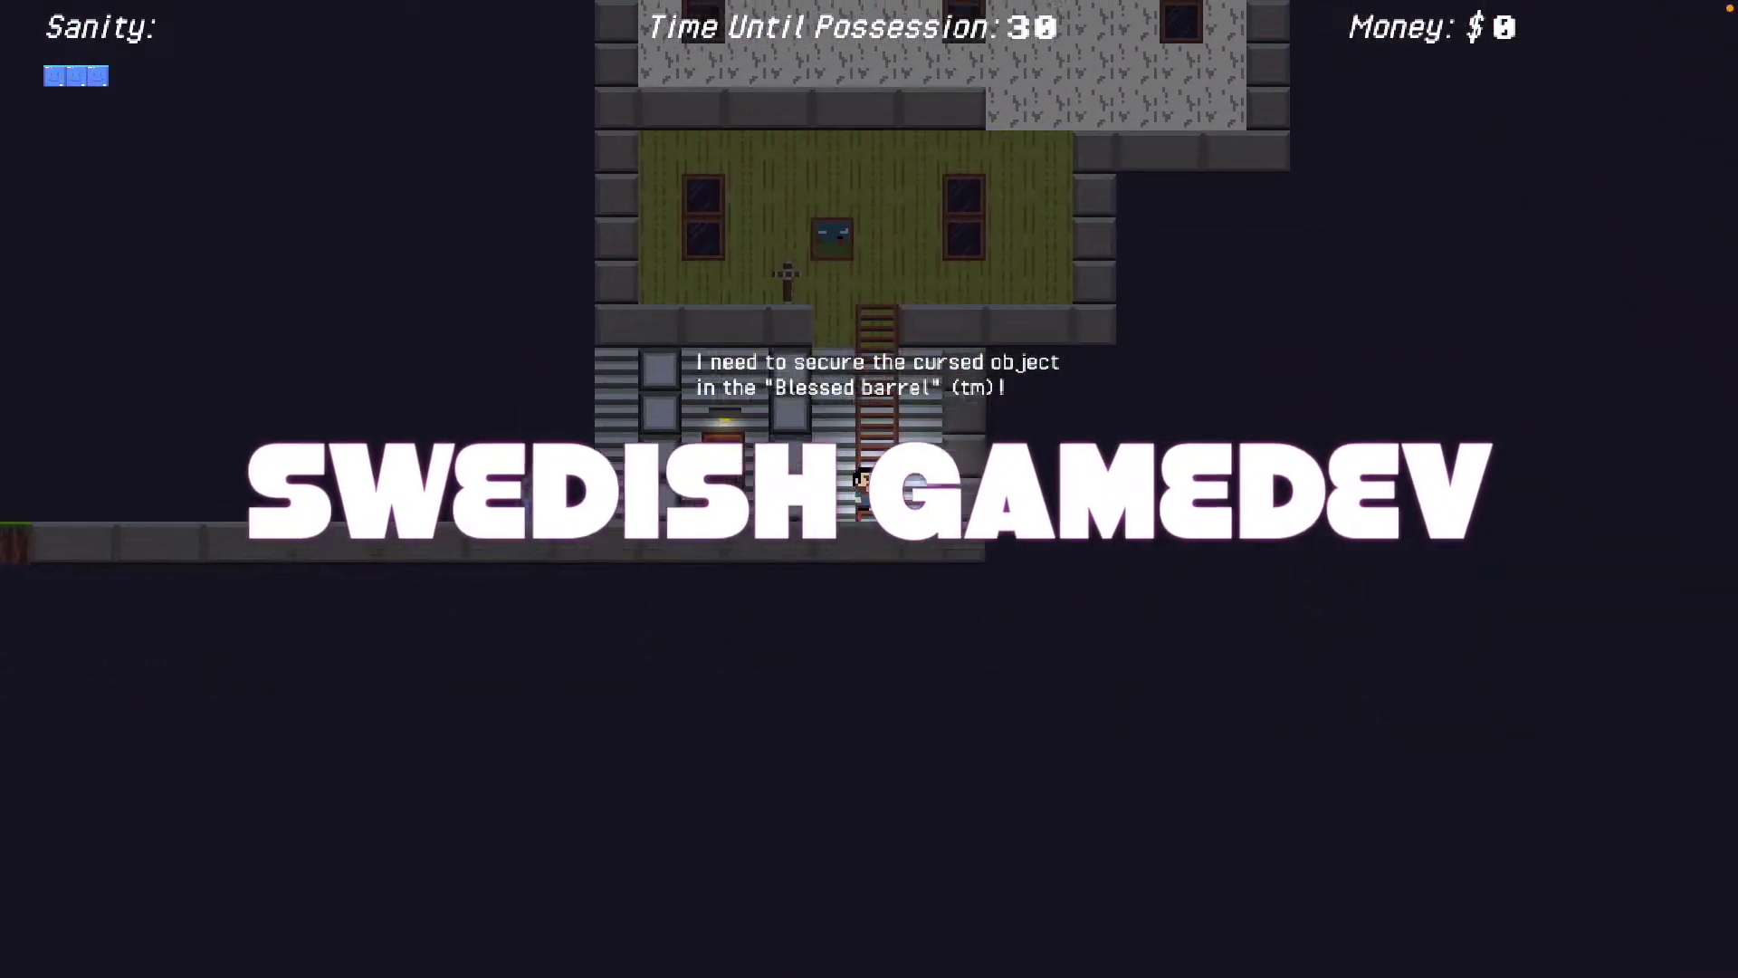
- Climb the ladder, secure the cursed object in the Blessed Barrel, and walk back to the van
key(Up)
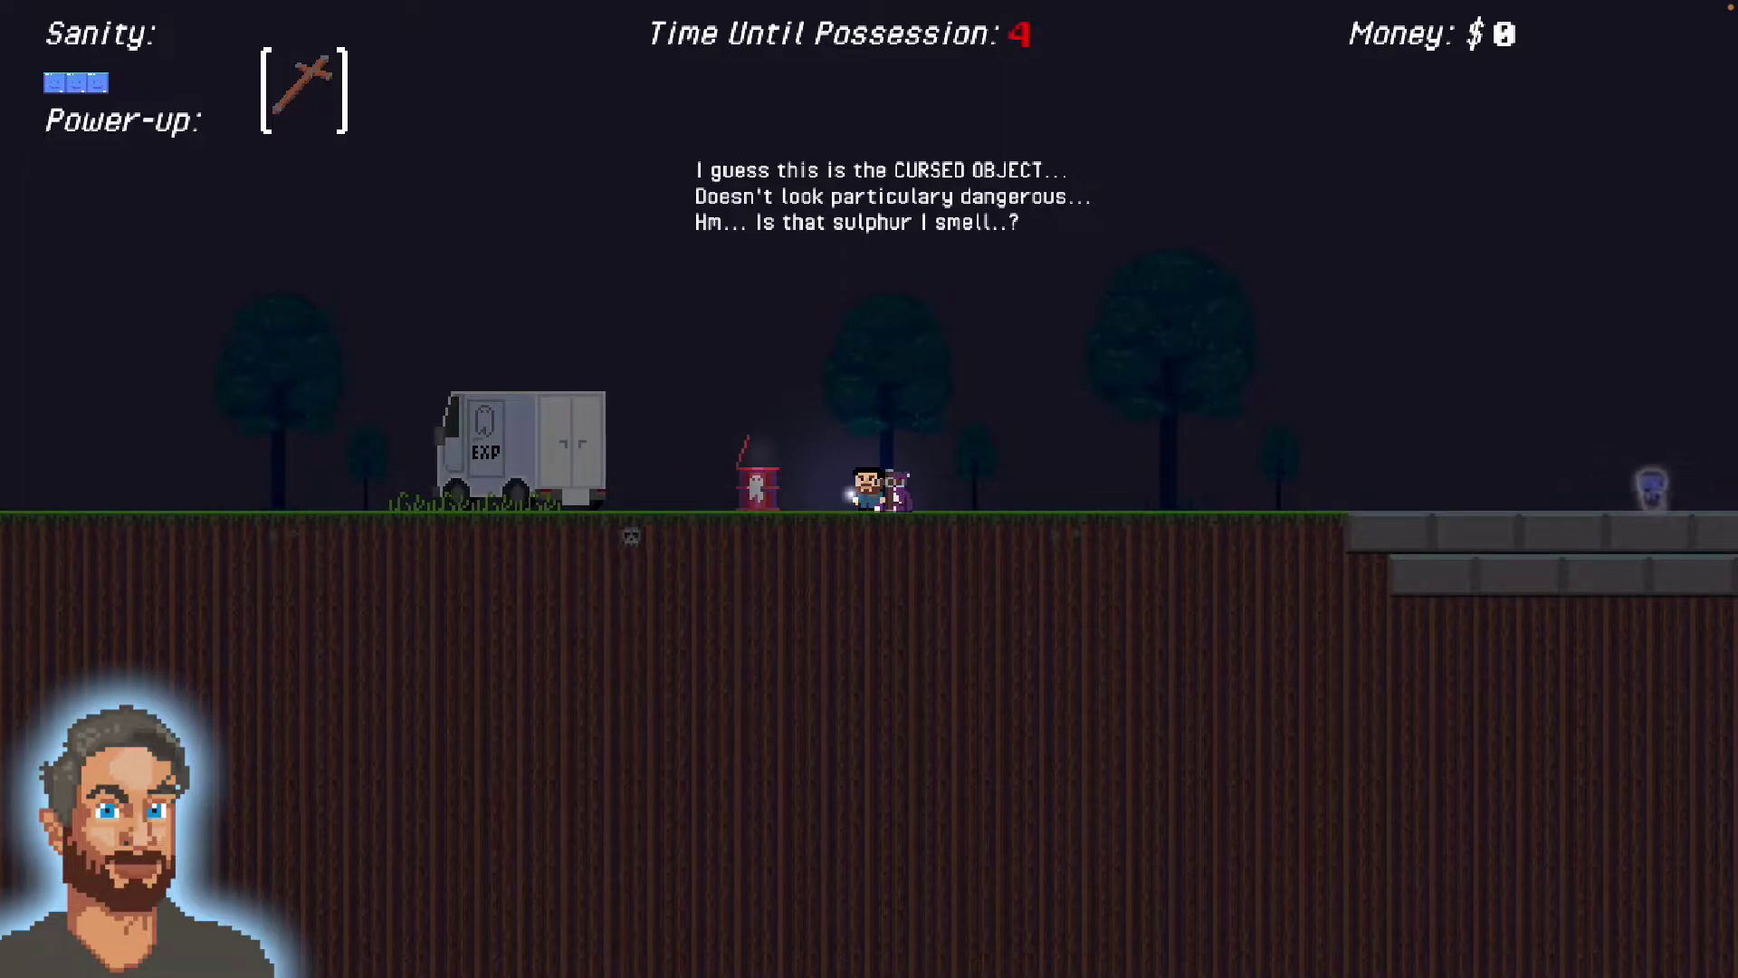
key(Left)
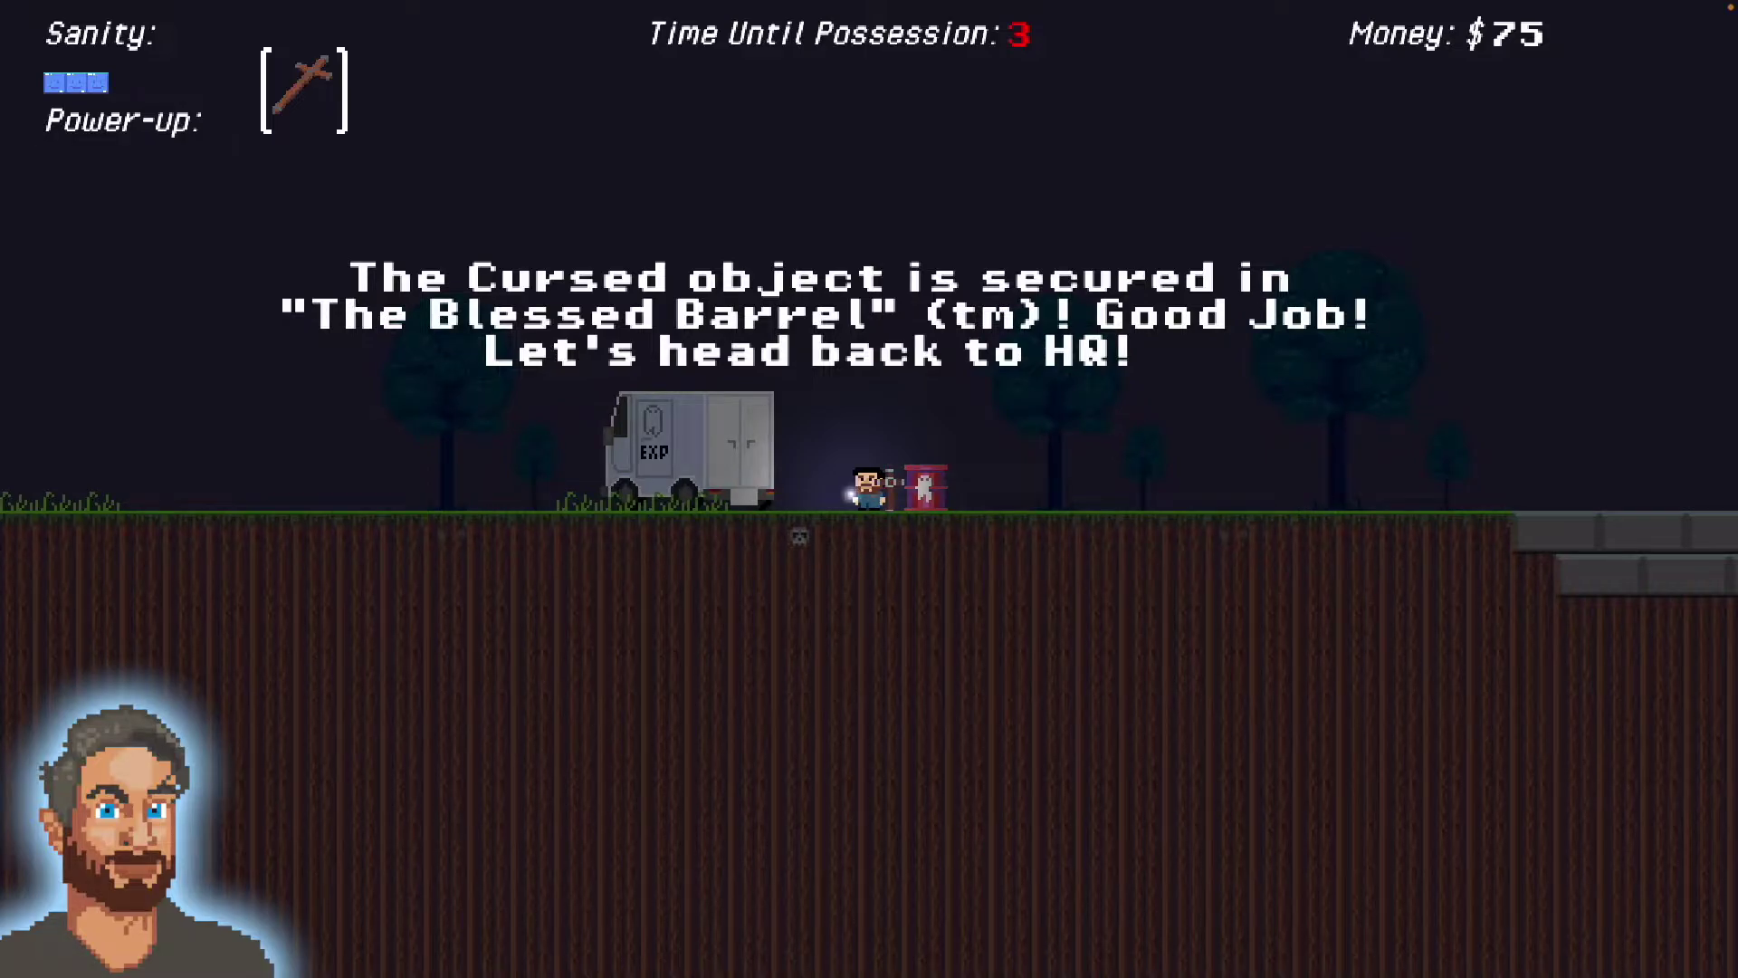
key(Left)
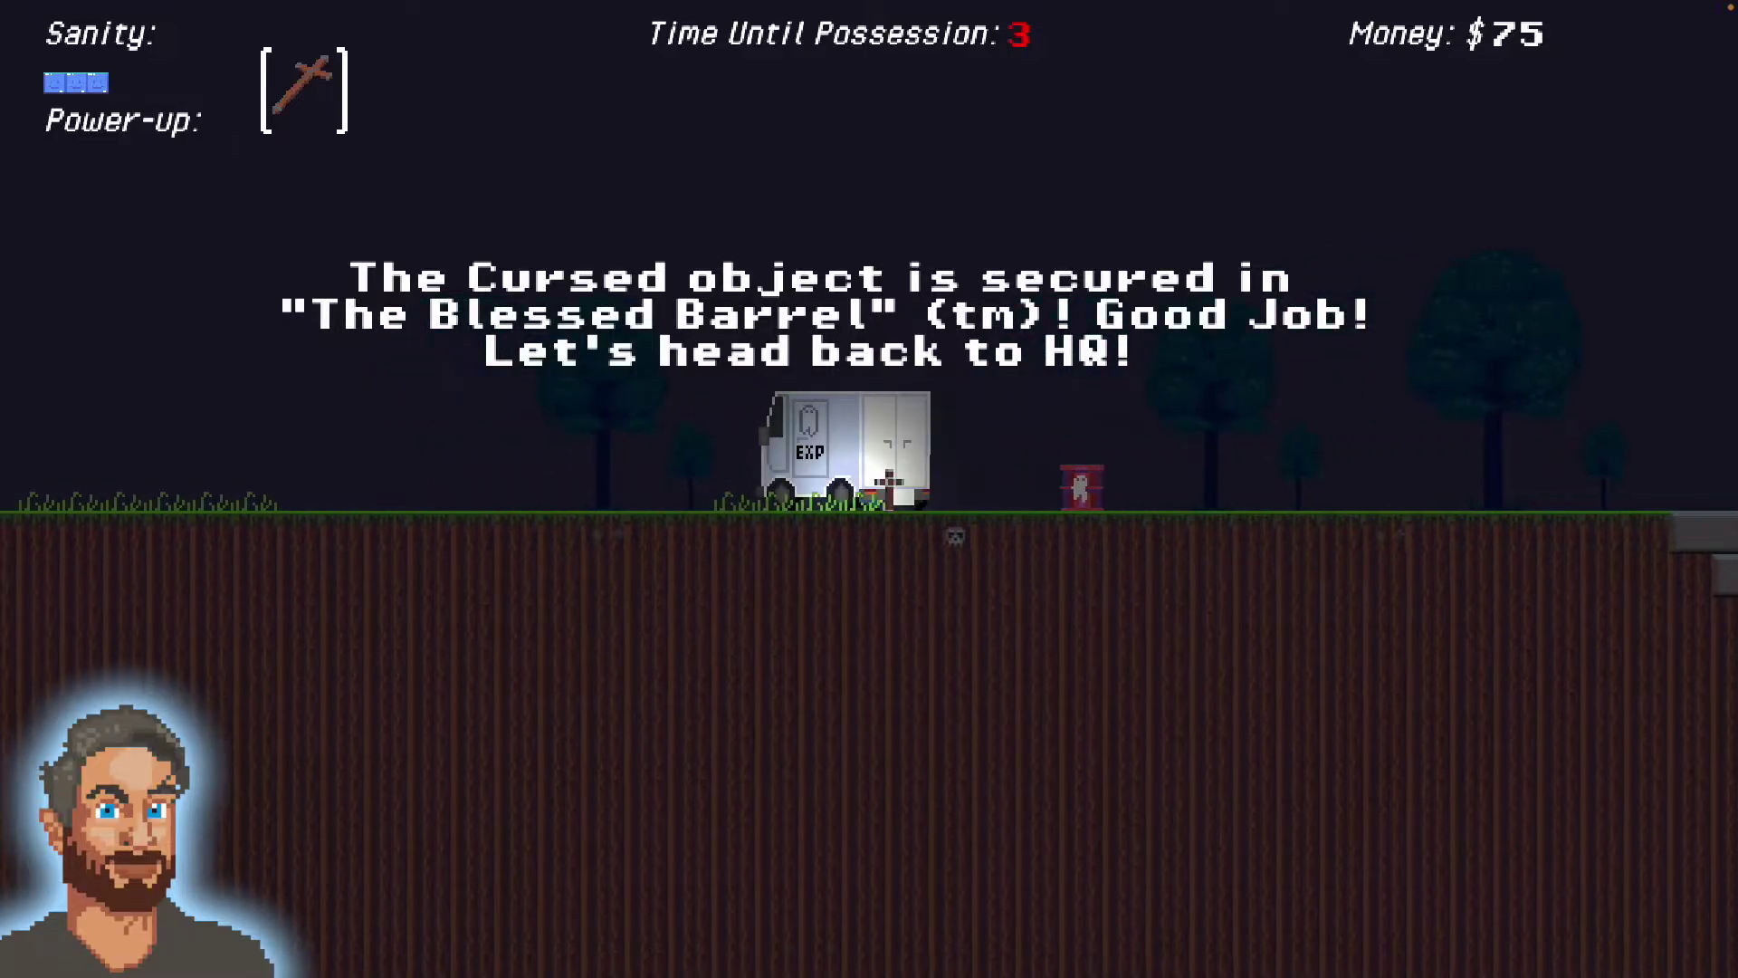
- Walk the player back and forth through the HQ room
key(Right)
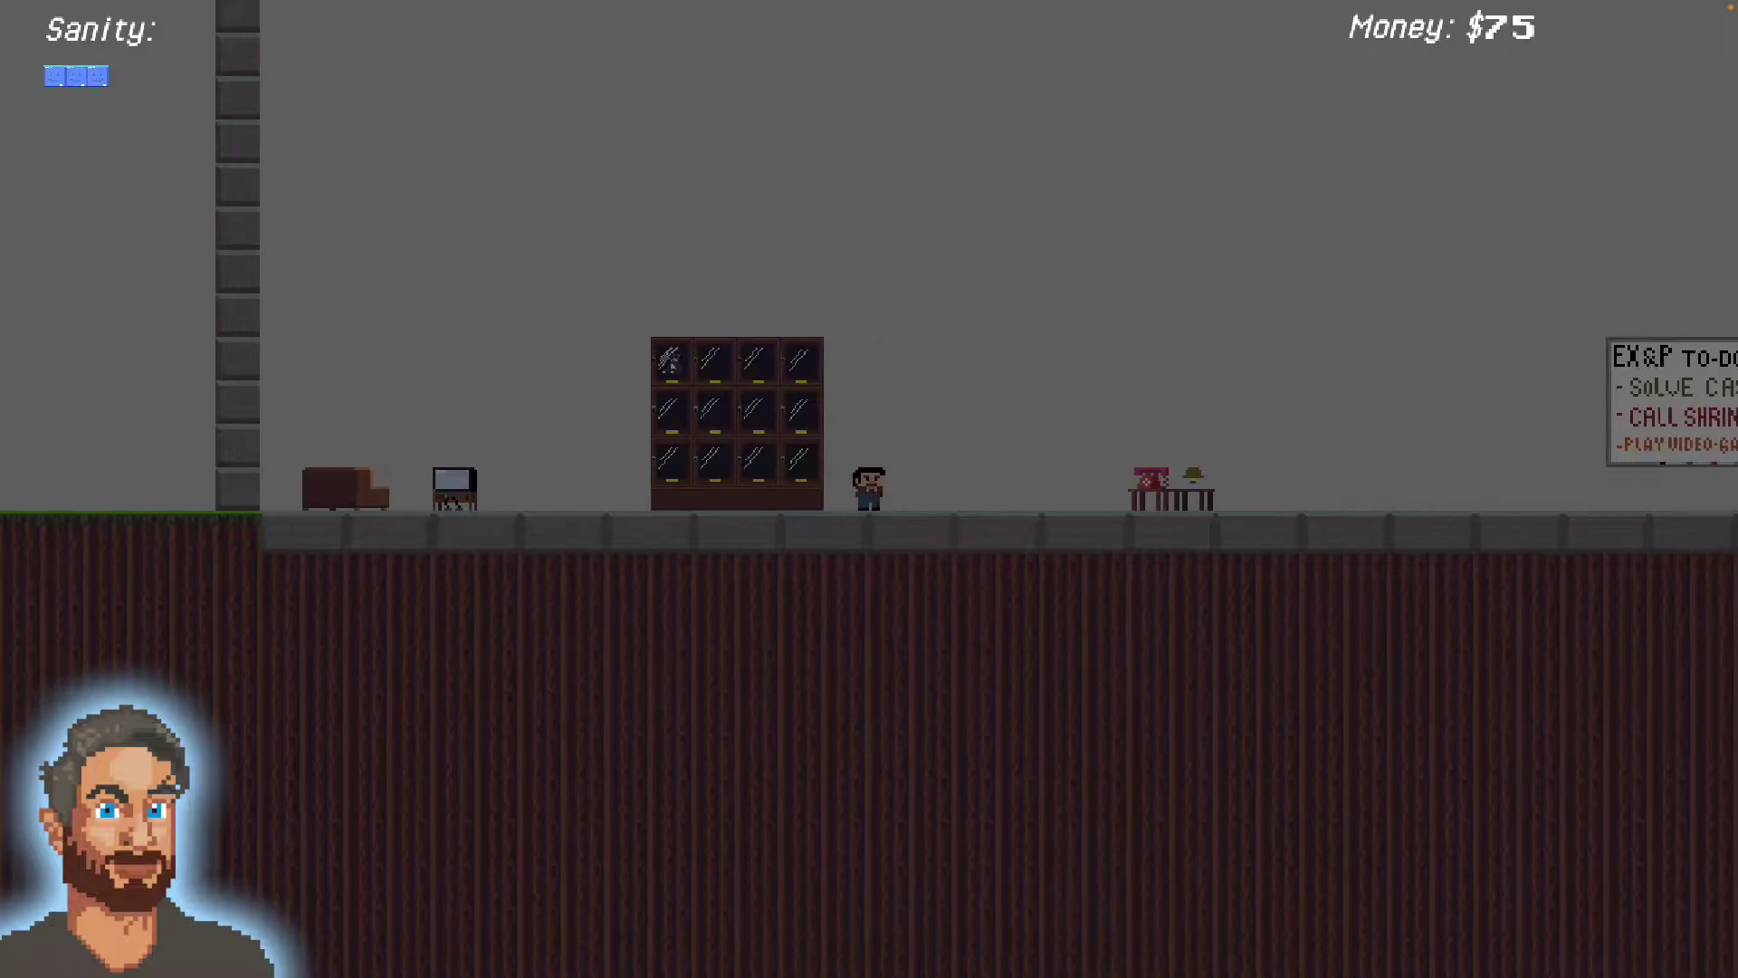
key(Left)
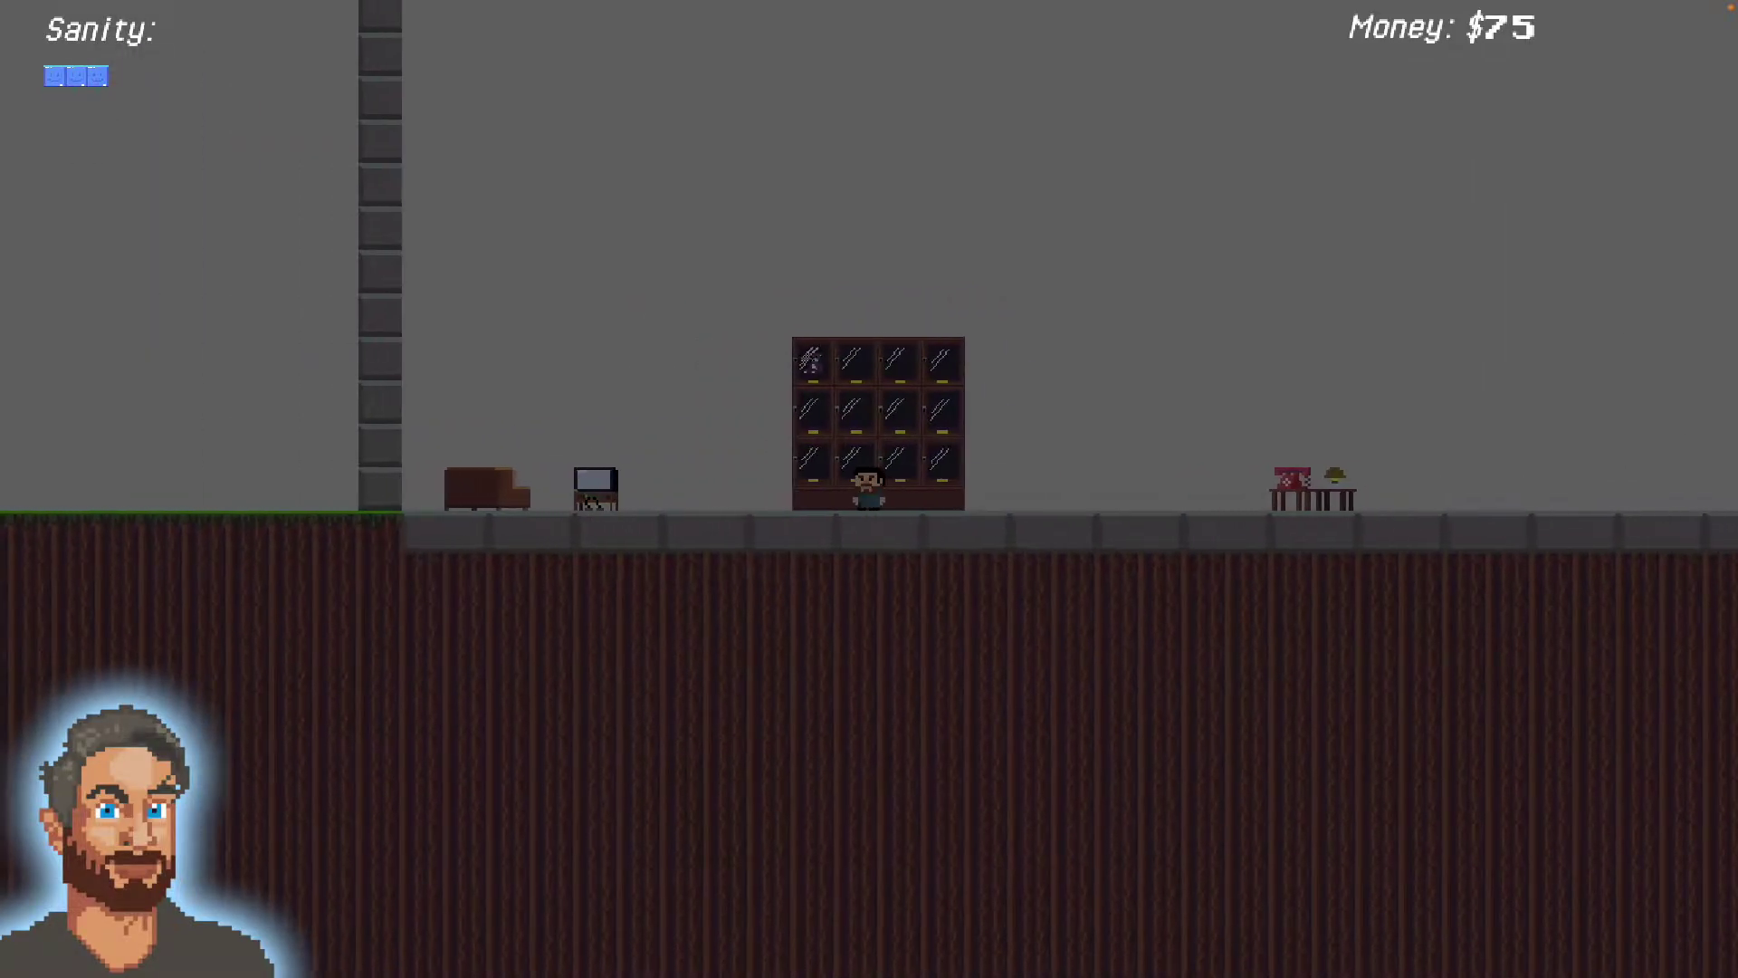
key(Left)
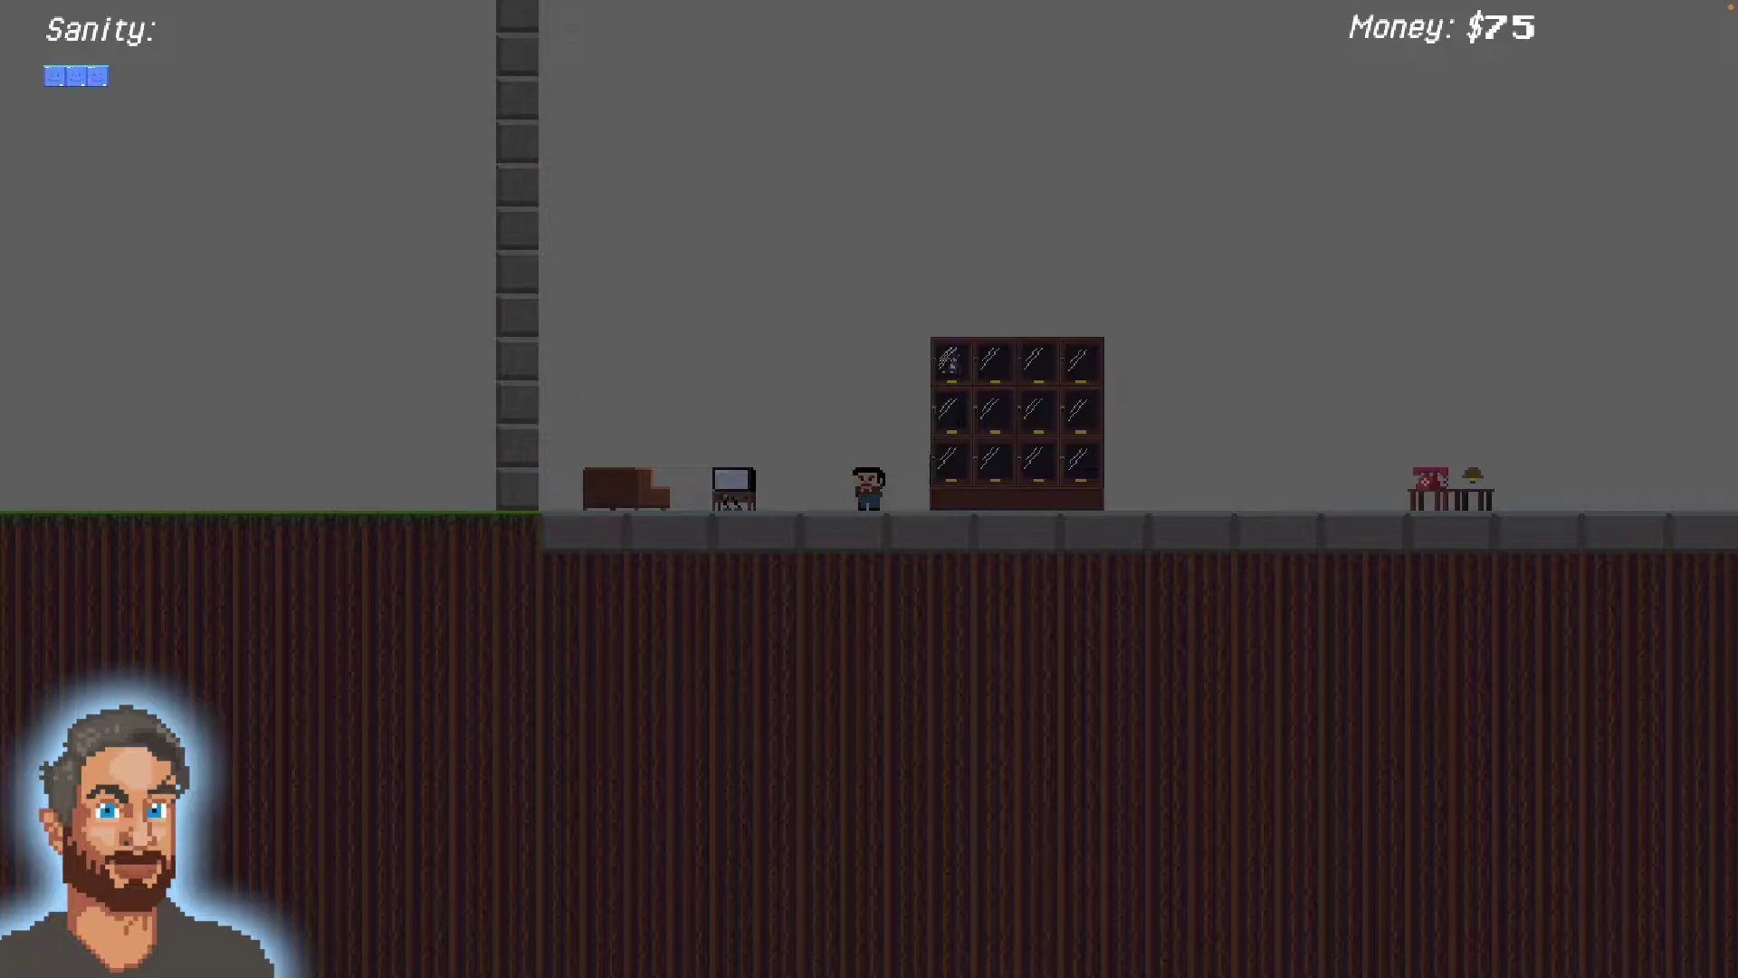
key(Right)
key(Left)
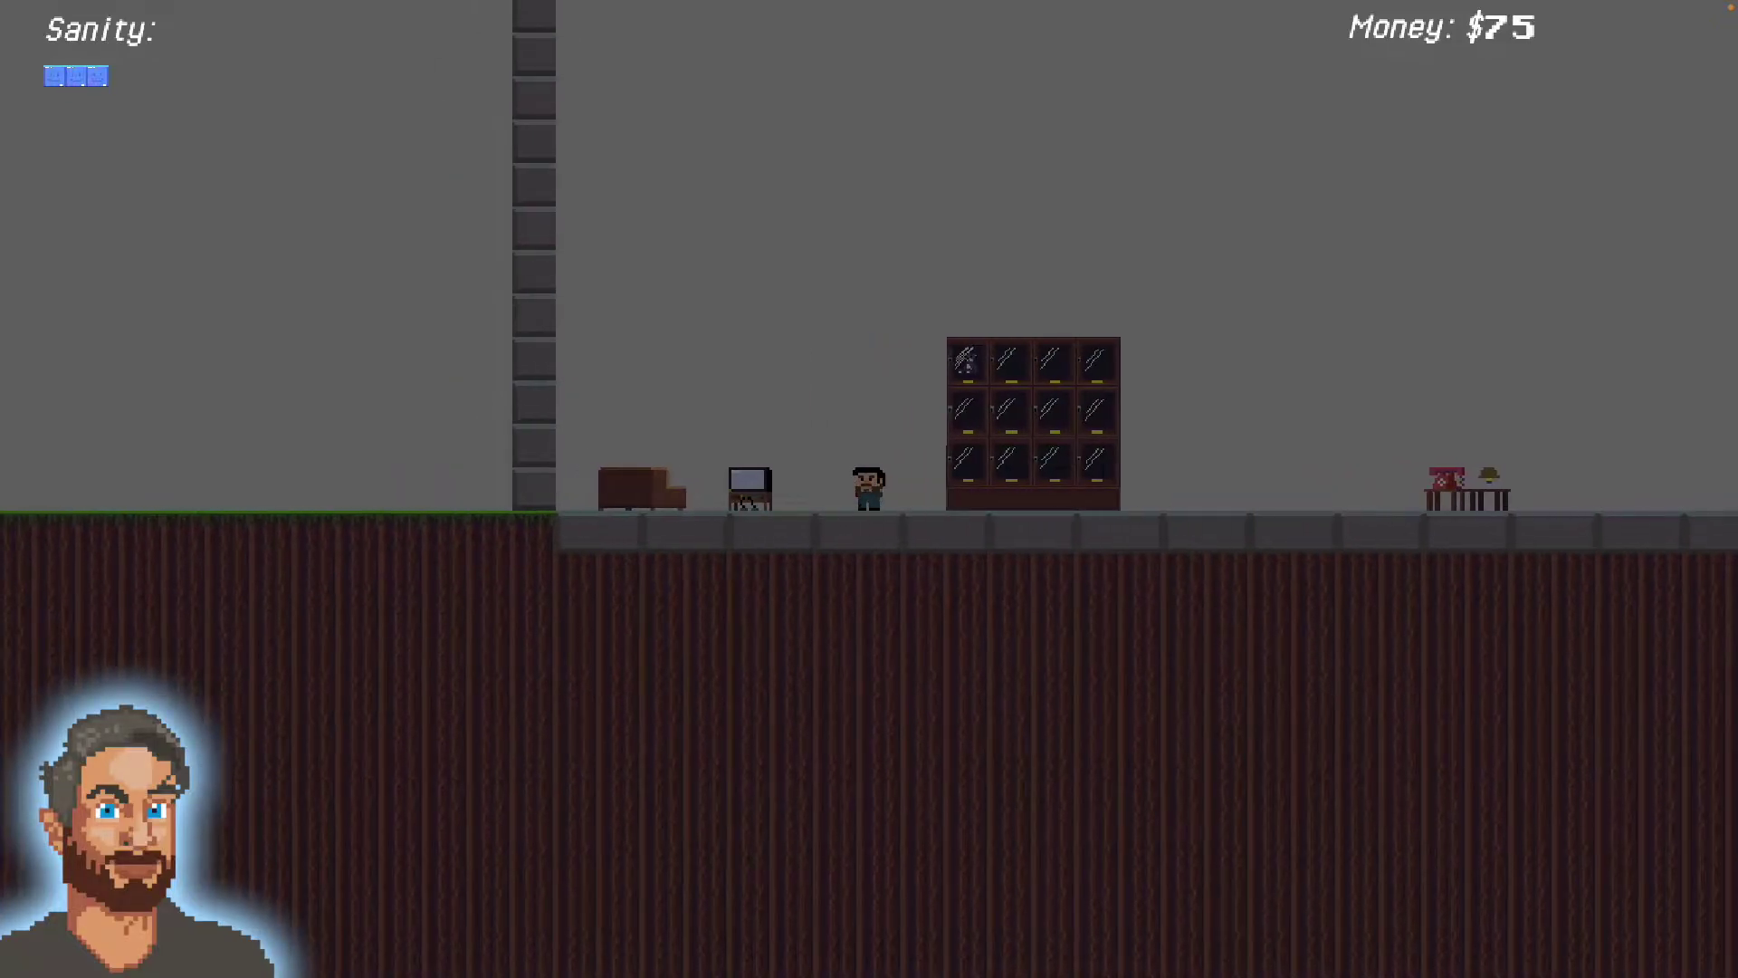
- Play video games at the couch and TV to restore sanity, then walk past the display cabinet
key(Left)
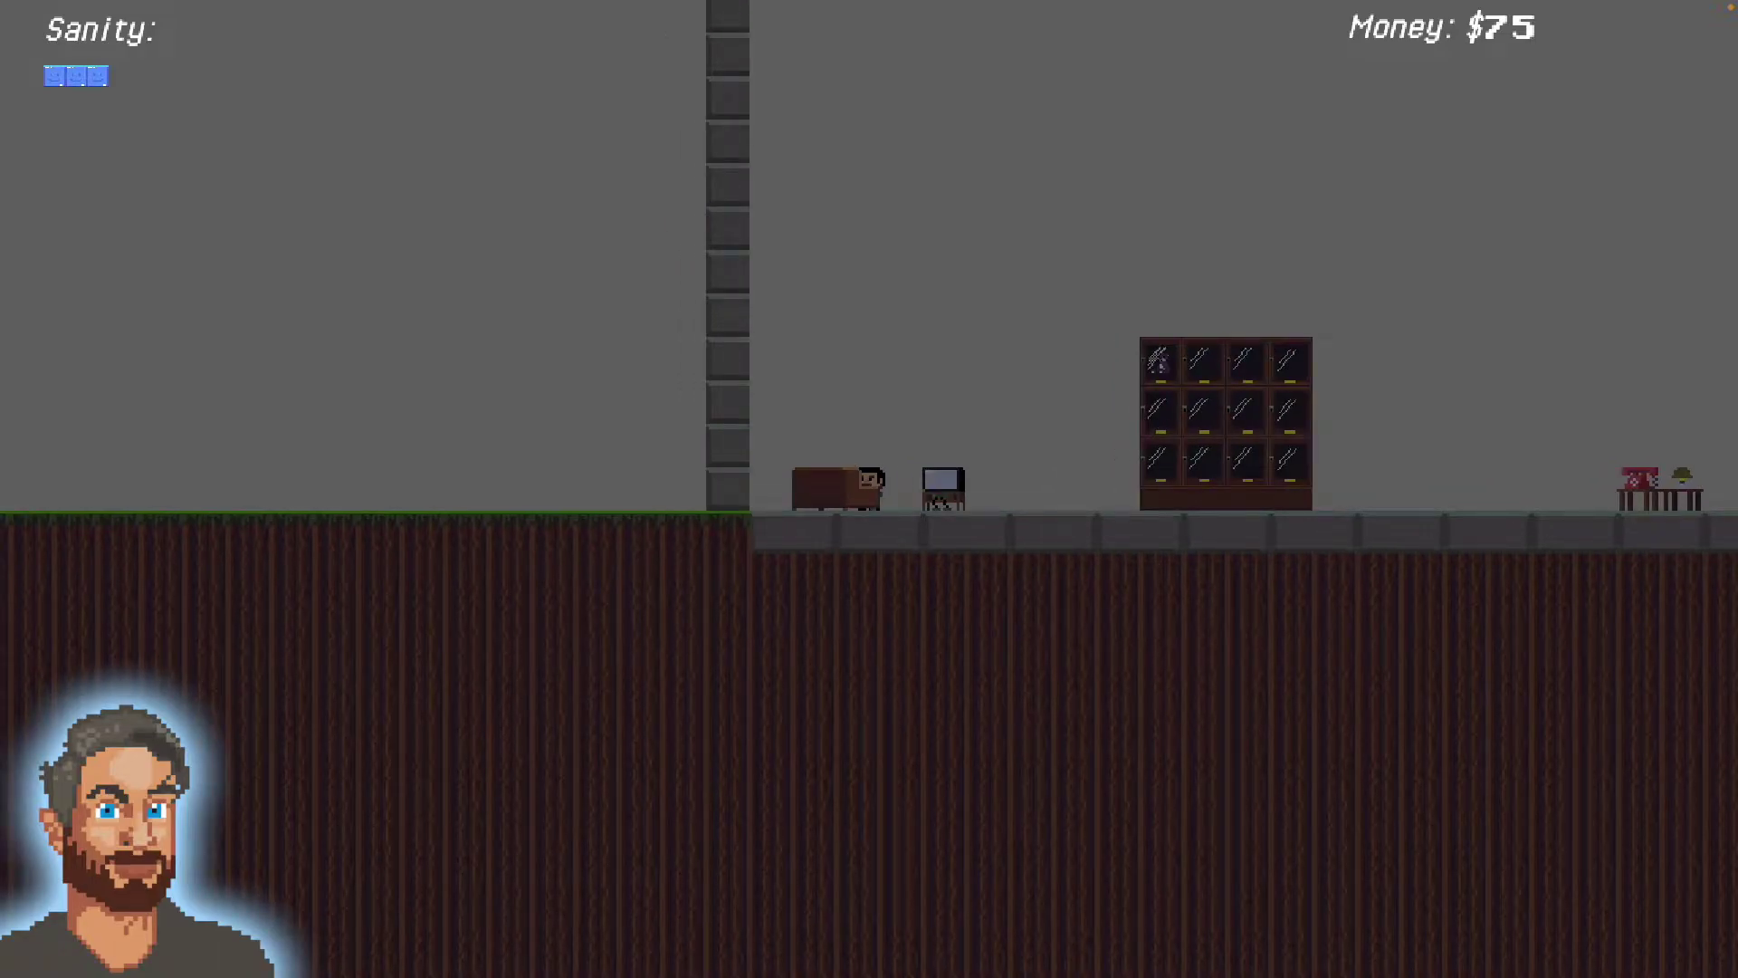
key(Left)
key(e)
key(Right)
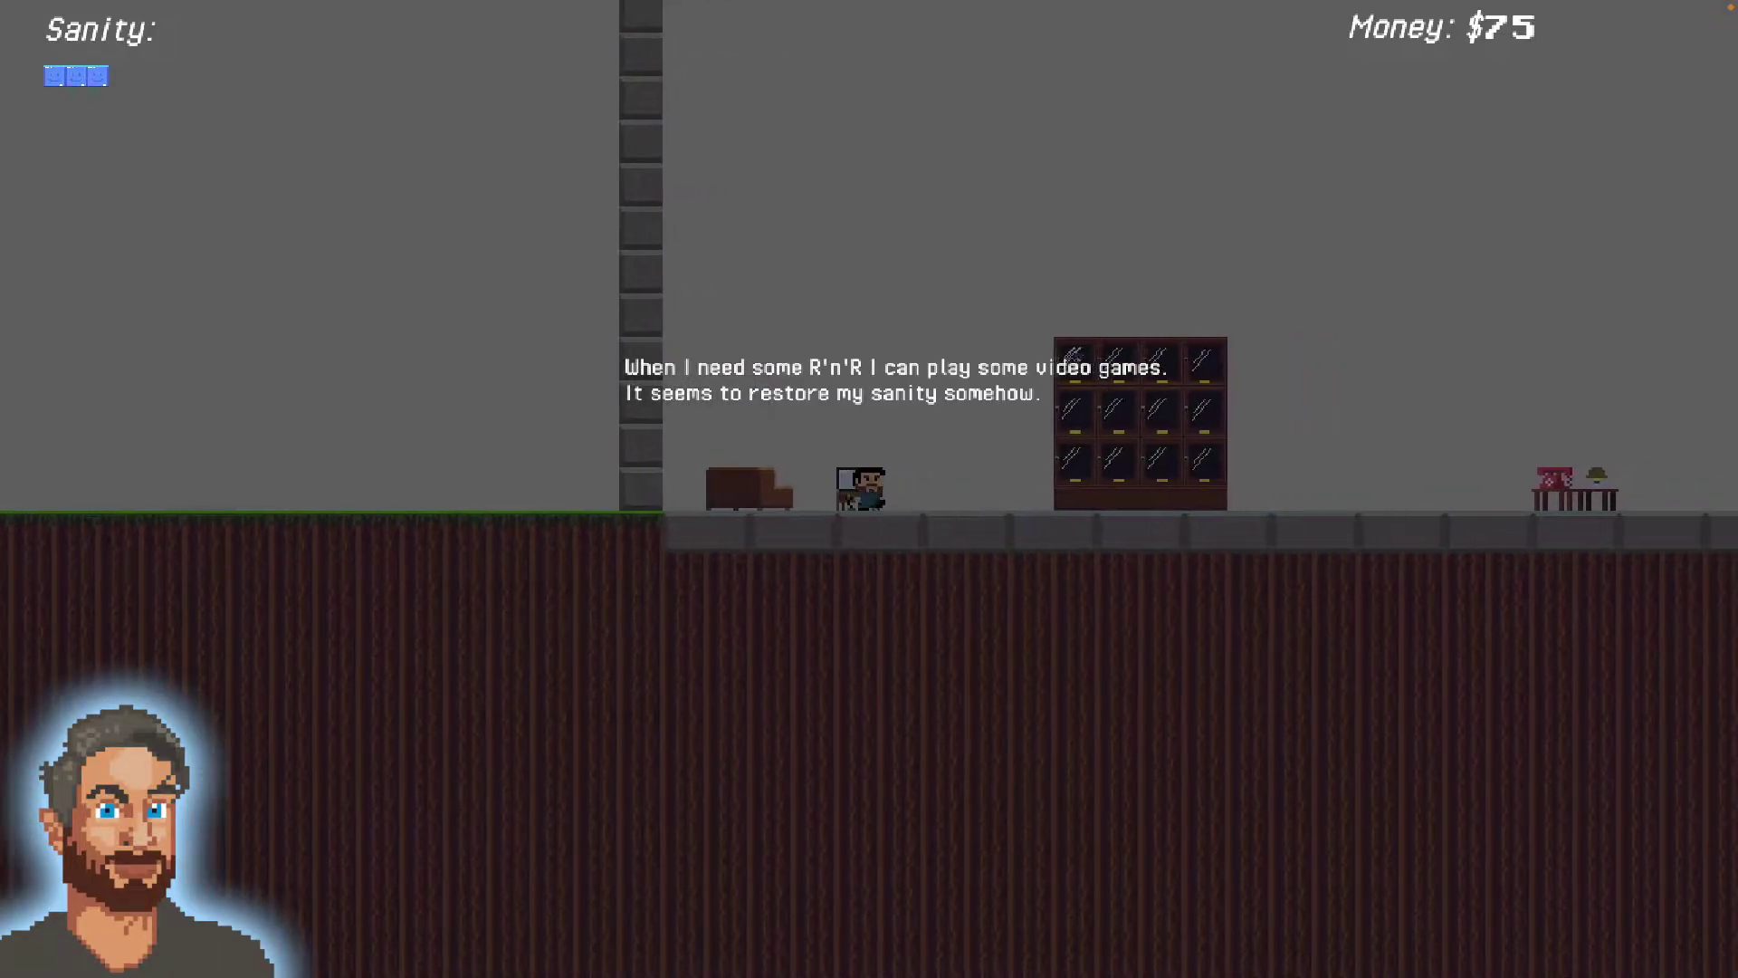
key(Right)
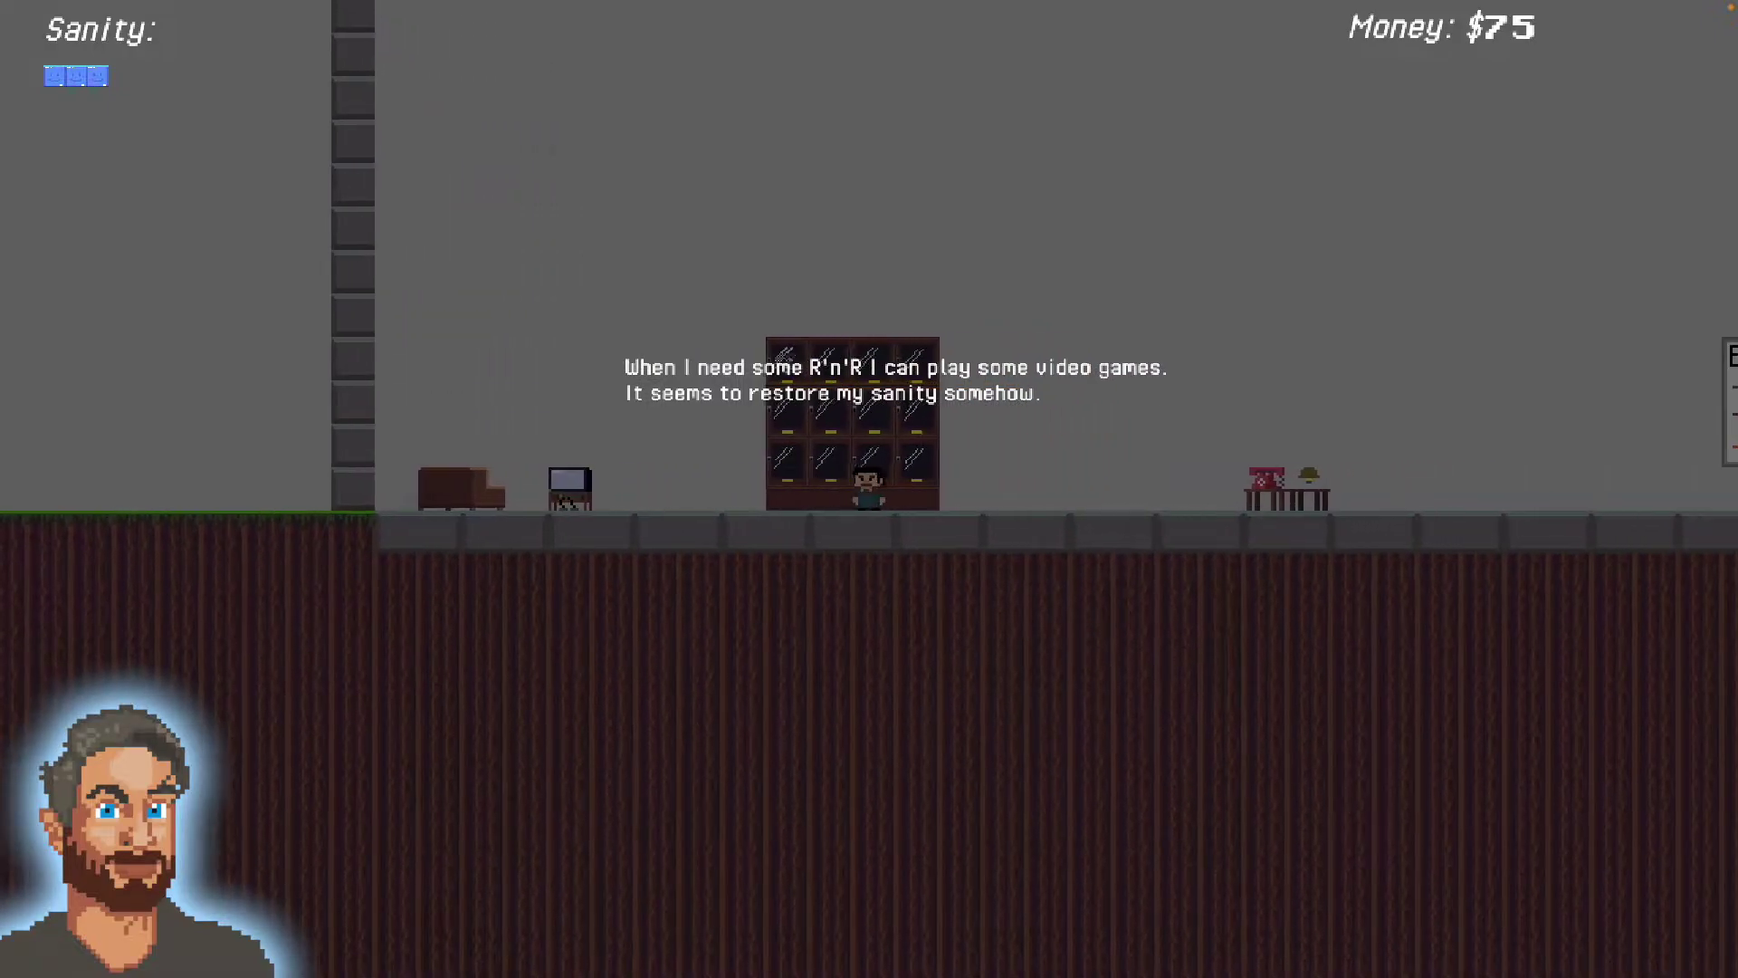
key(Left)
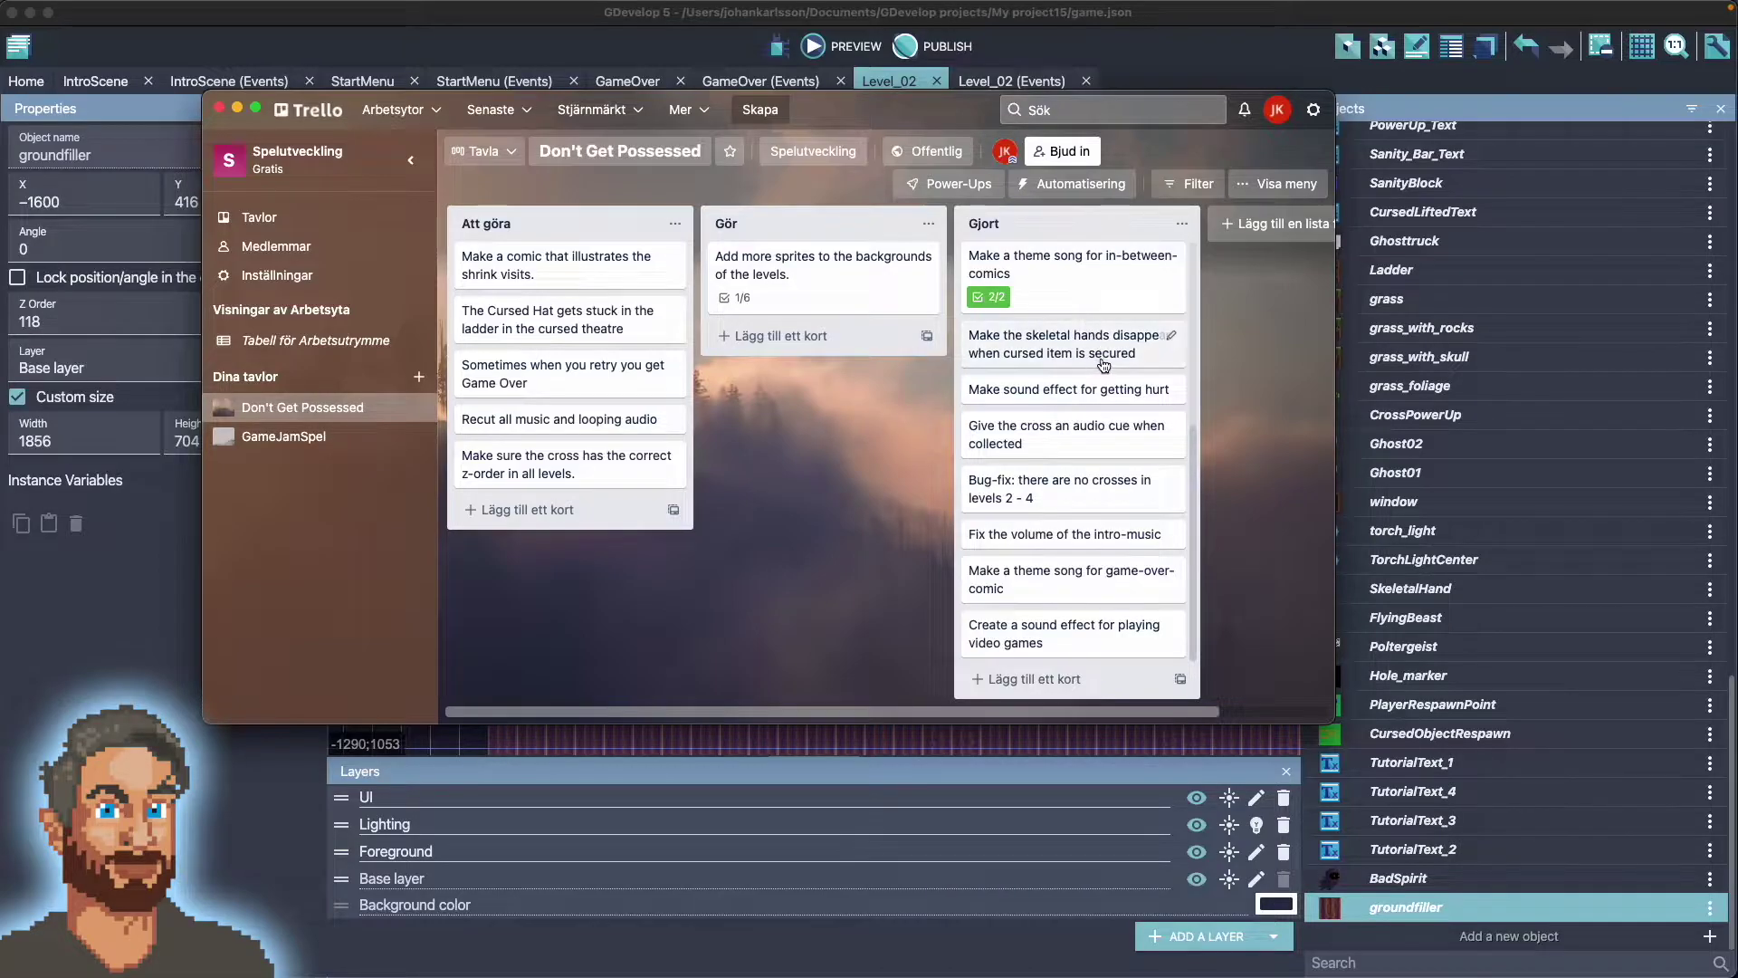
- Scroll the Gjort list on the Don't Get Possessed board to review the done cards
mouse_move(1195, 467)
mouse_down()
mouse_move(1191, 314)
mouse_move(1205, 449)
mouse_up()
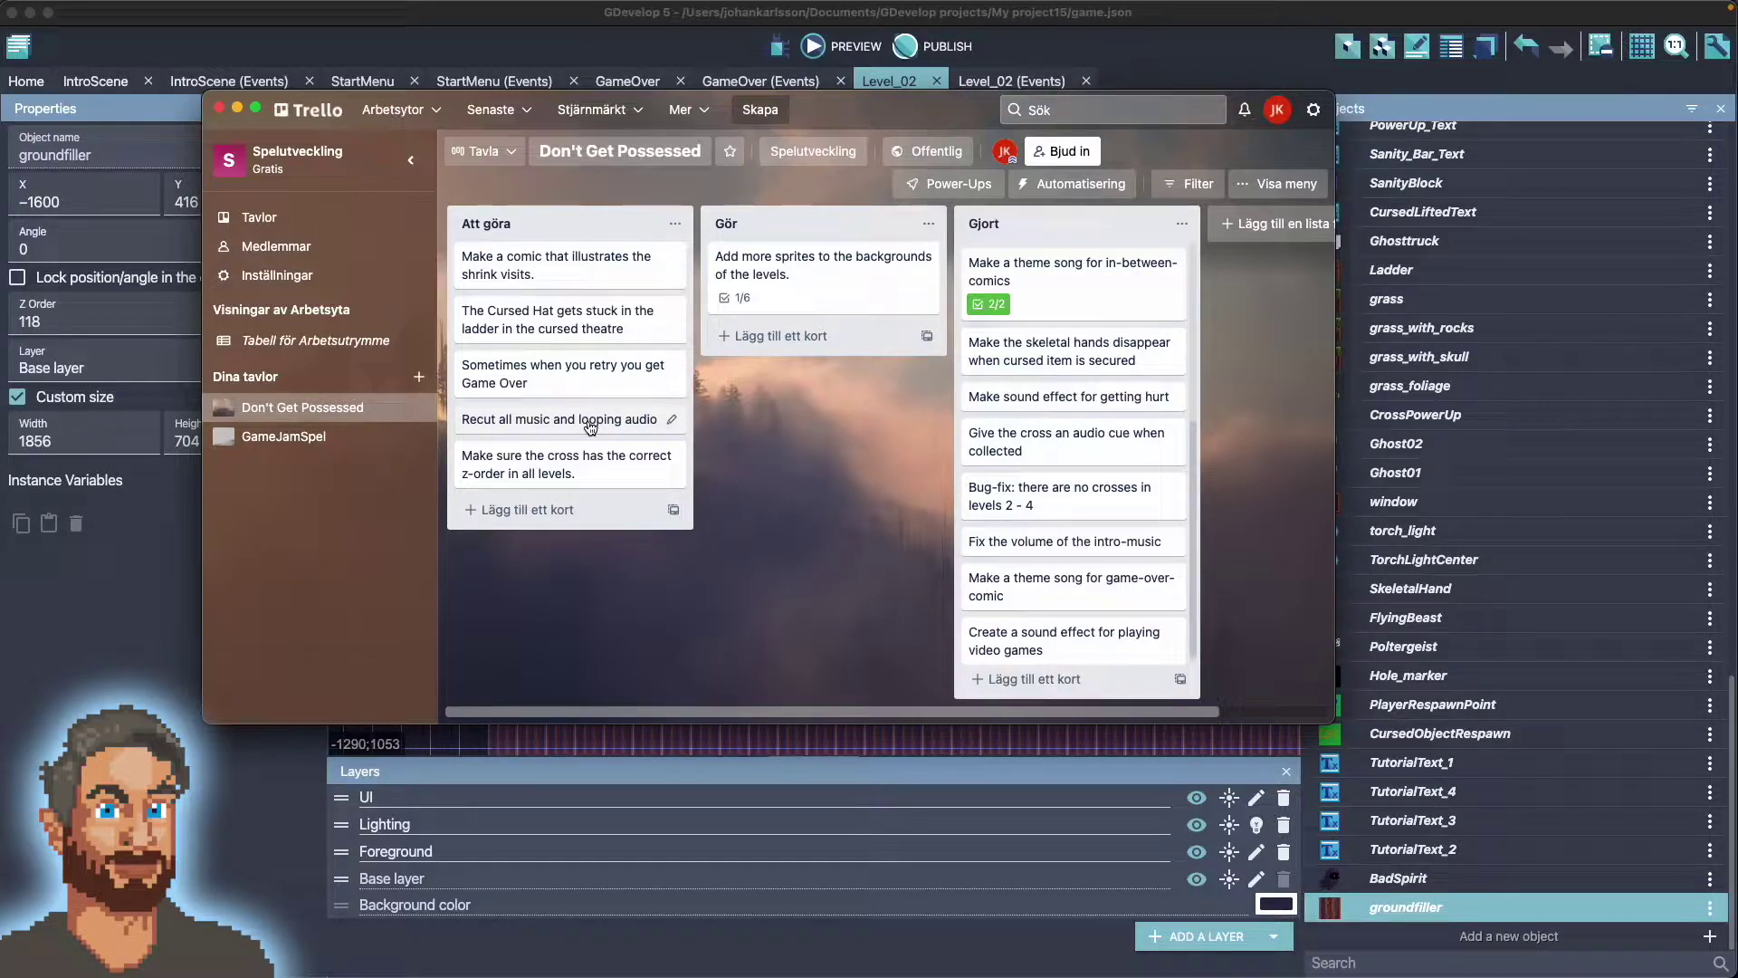
- Add a new empty event to the Level_02 events sheet and begin choosing its condition
click(597, 18)
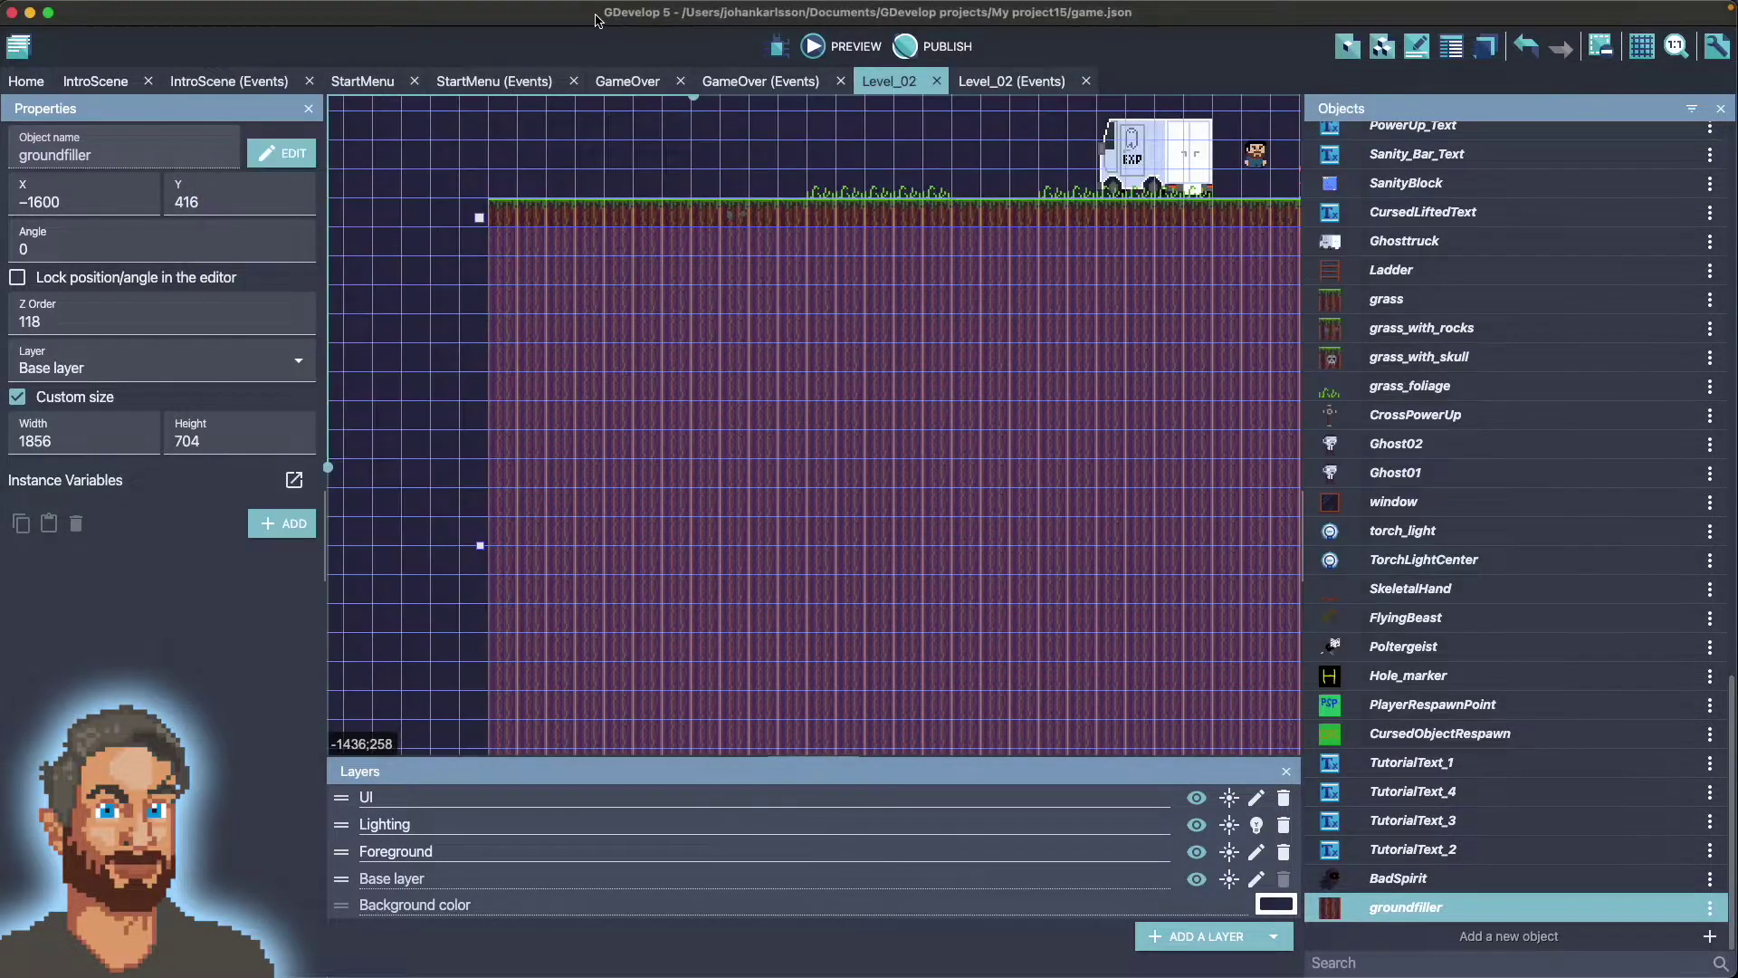
click(1028, 82)
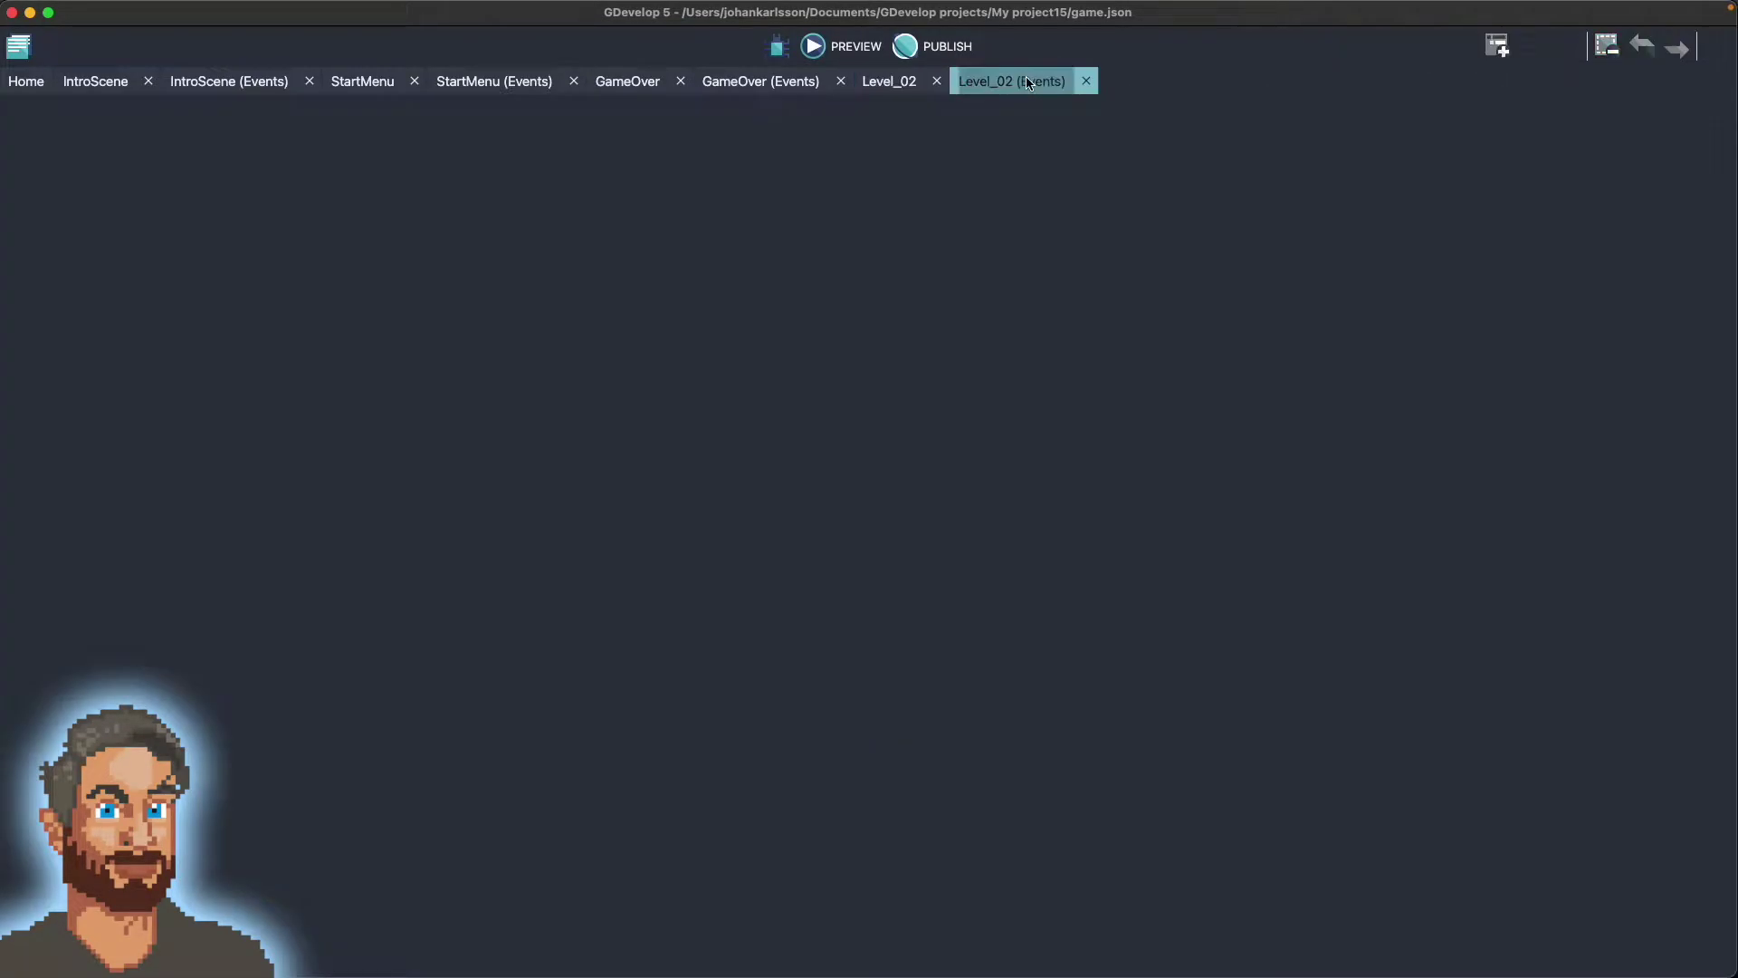
scroll(453, 634, down, 15)
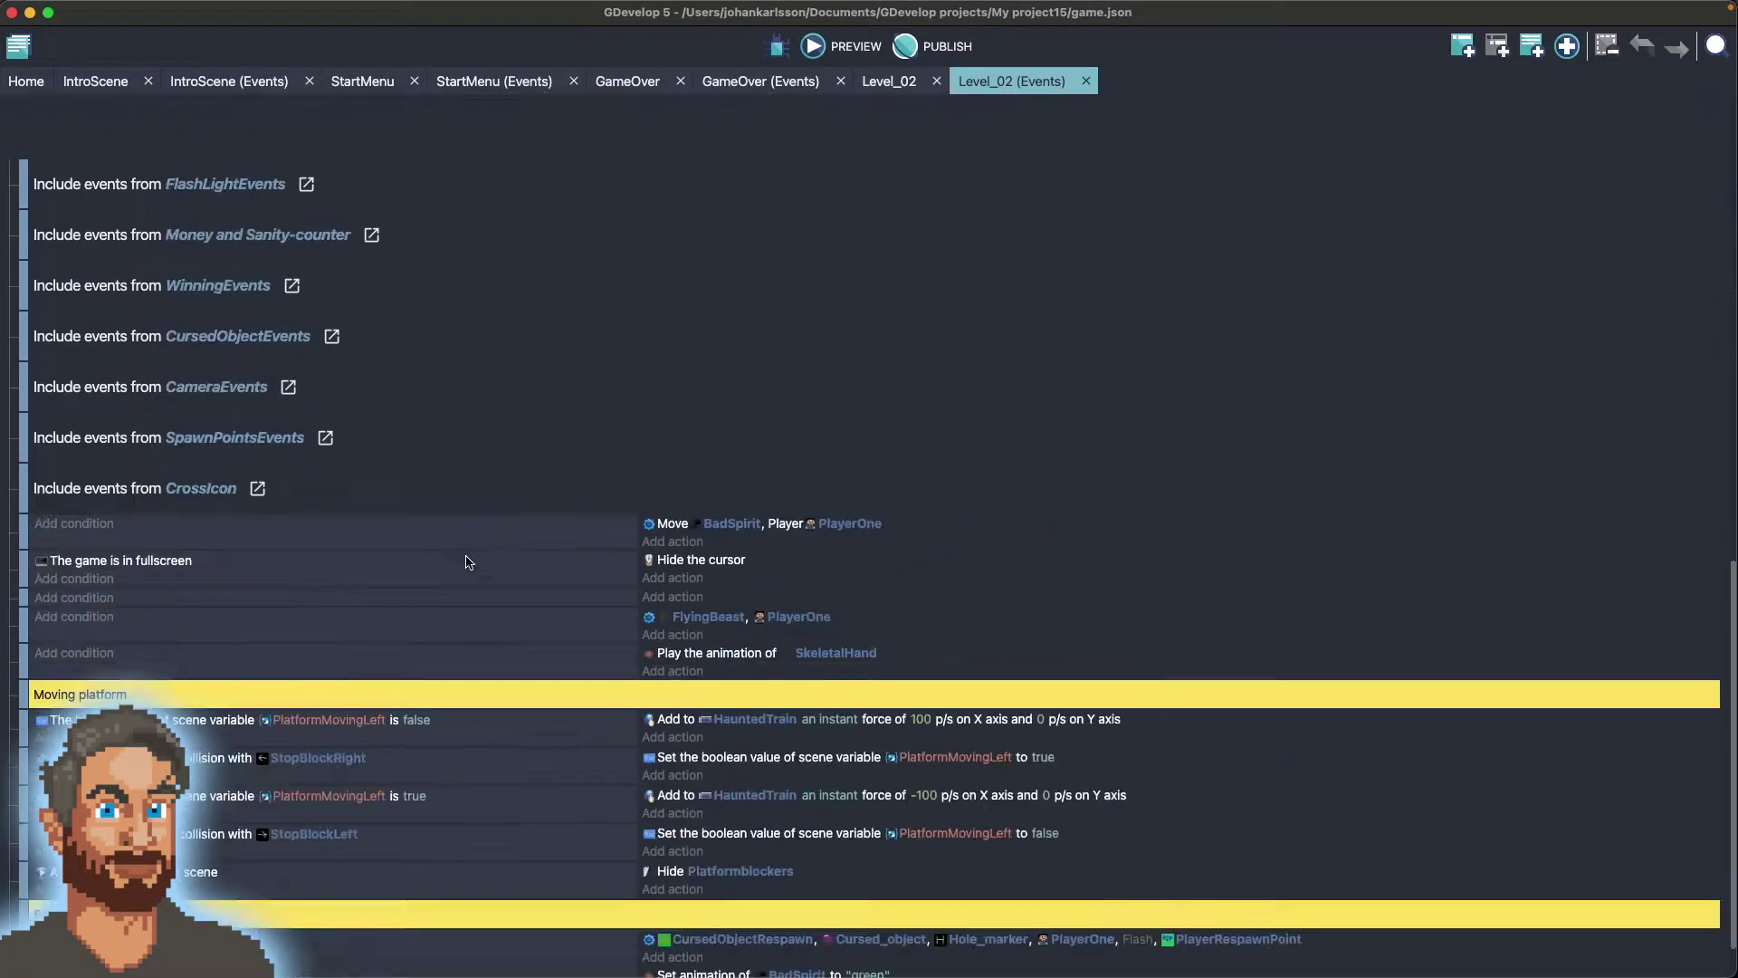
scroll(469, 561, down, 2)
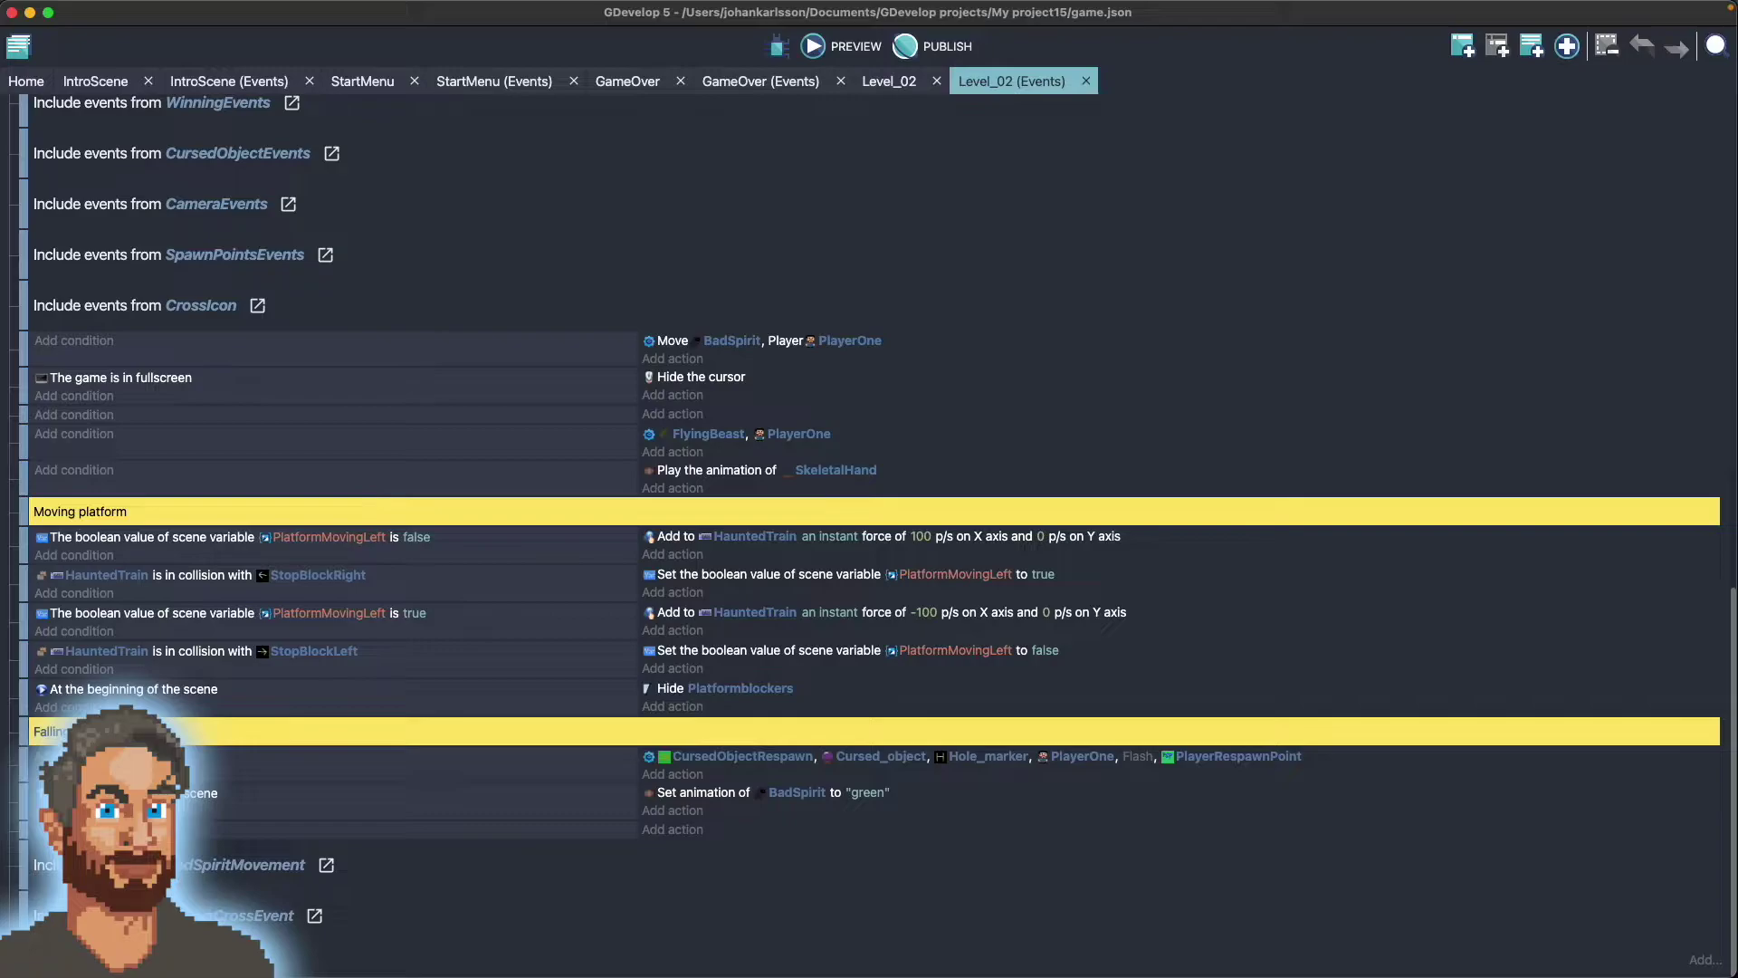
key(super+shift+a)
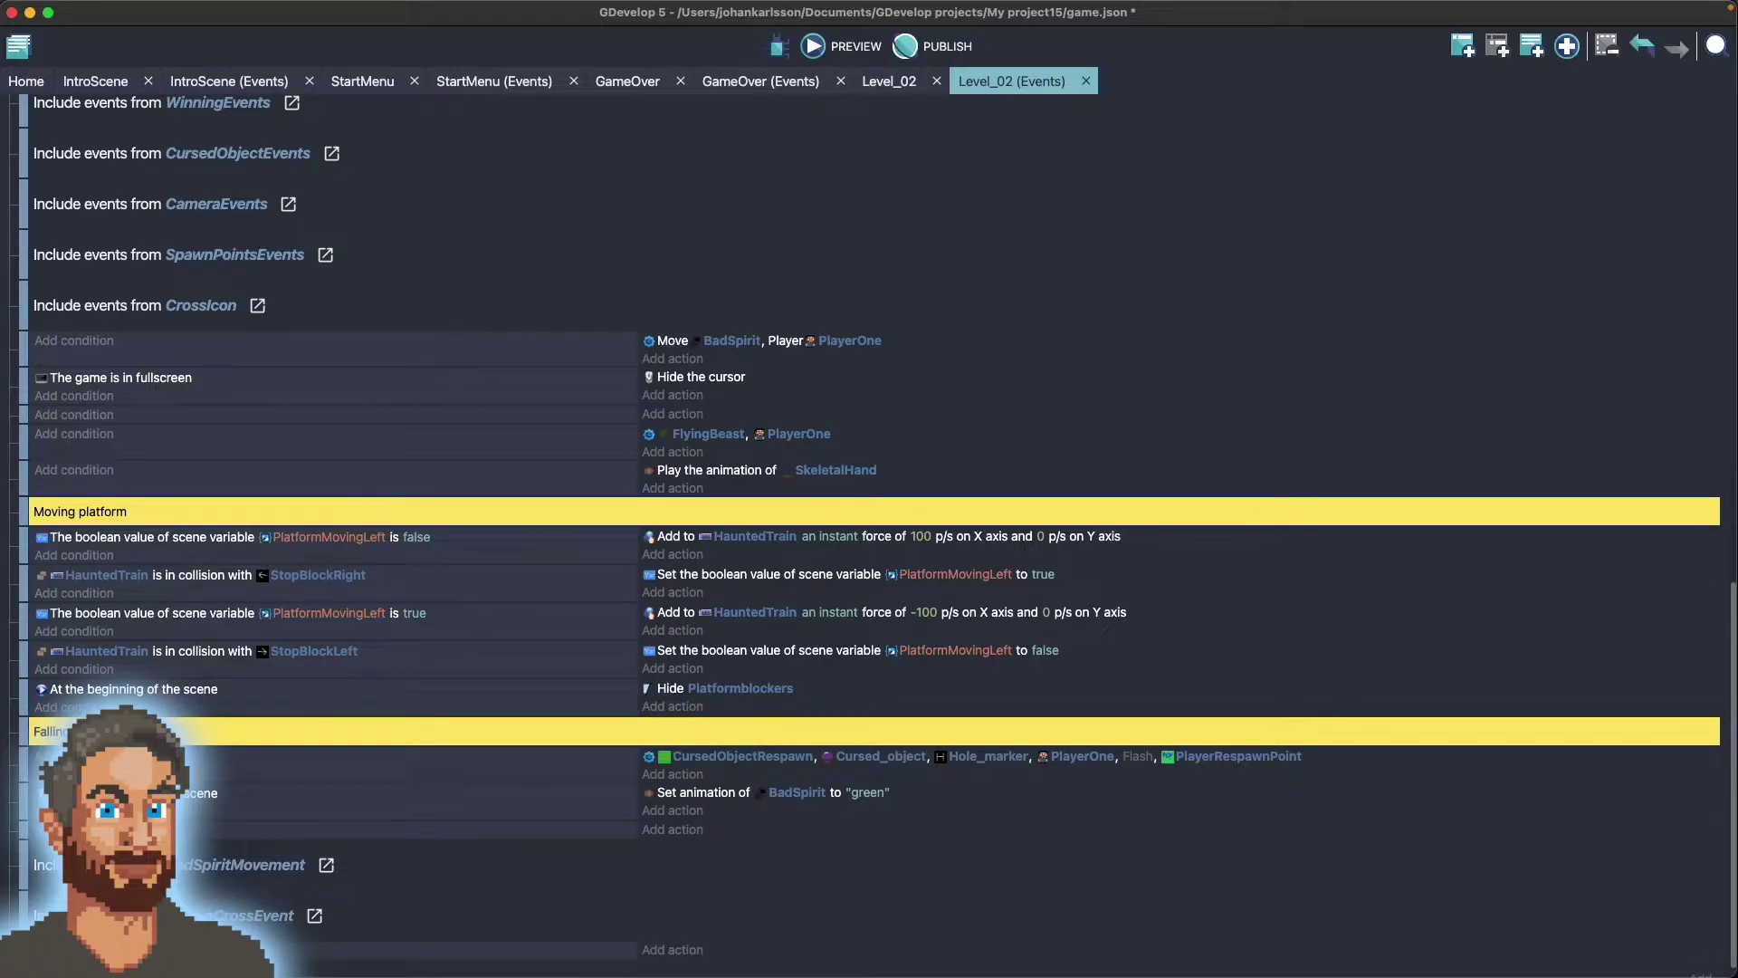
scroll(178, 554, up, 10)
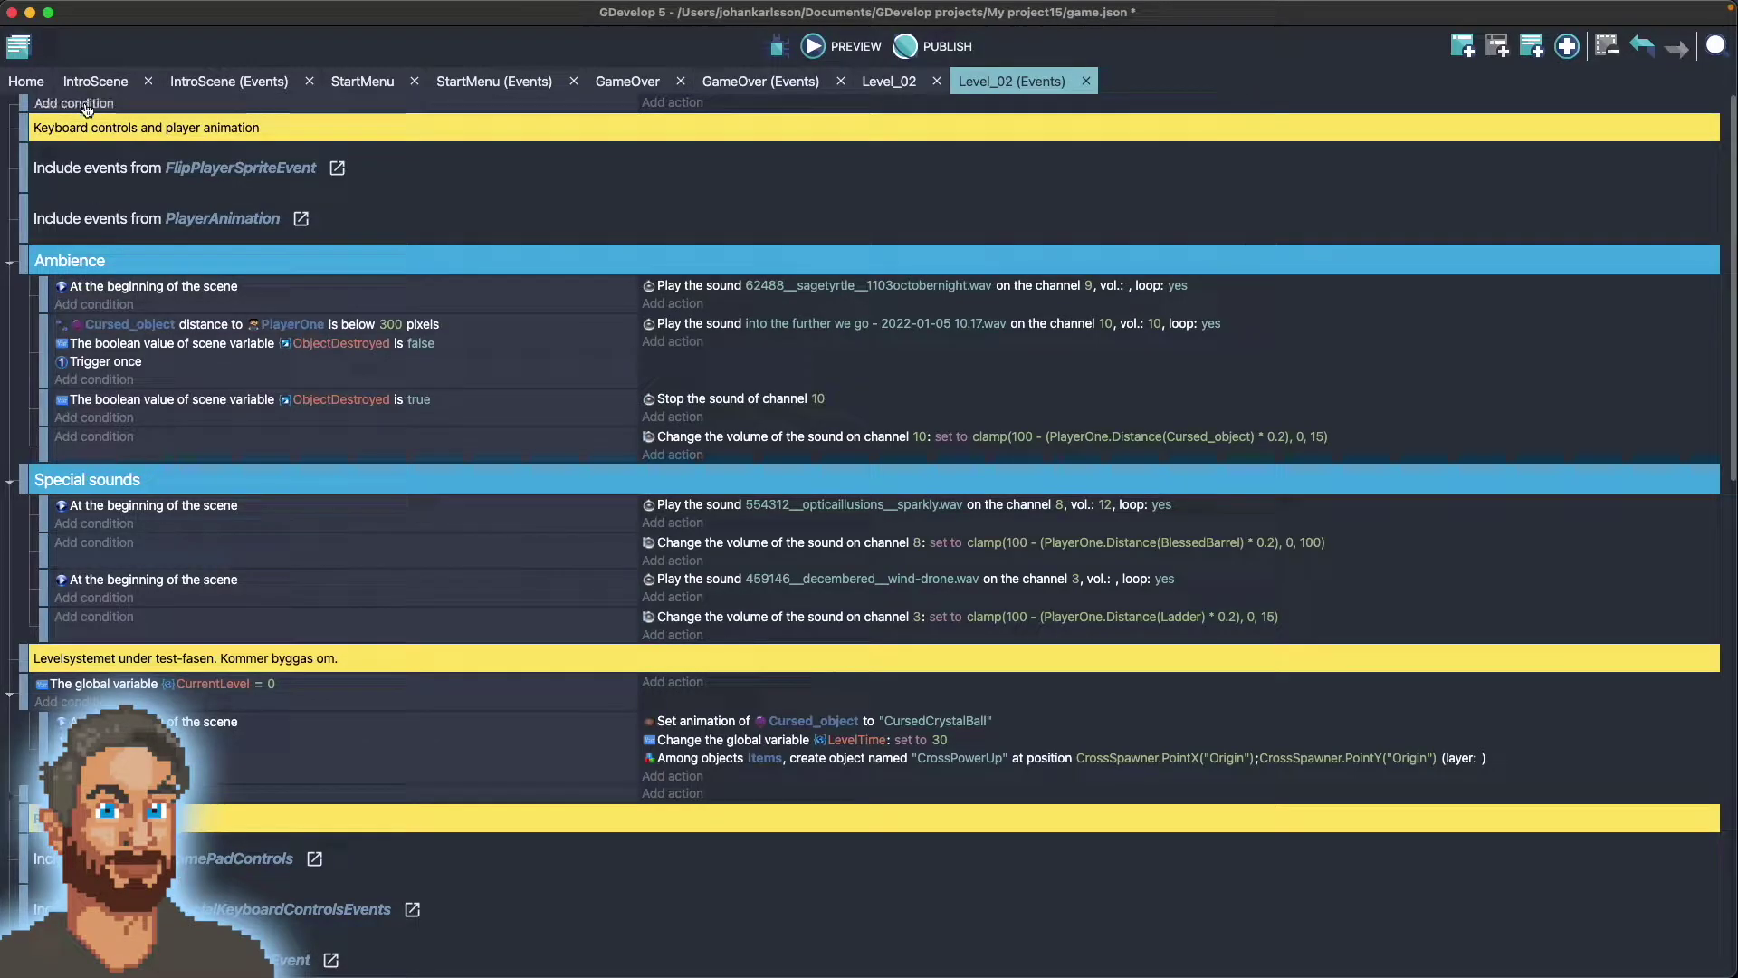
click(85, 105)
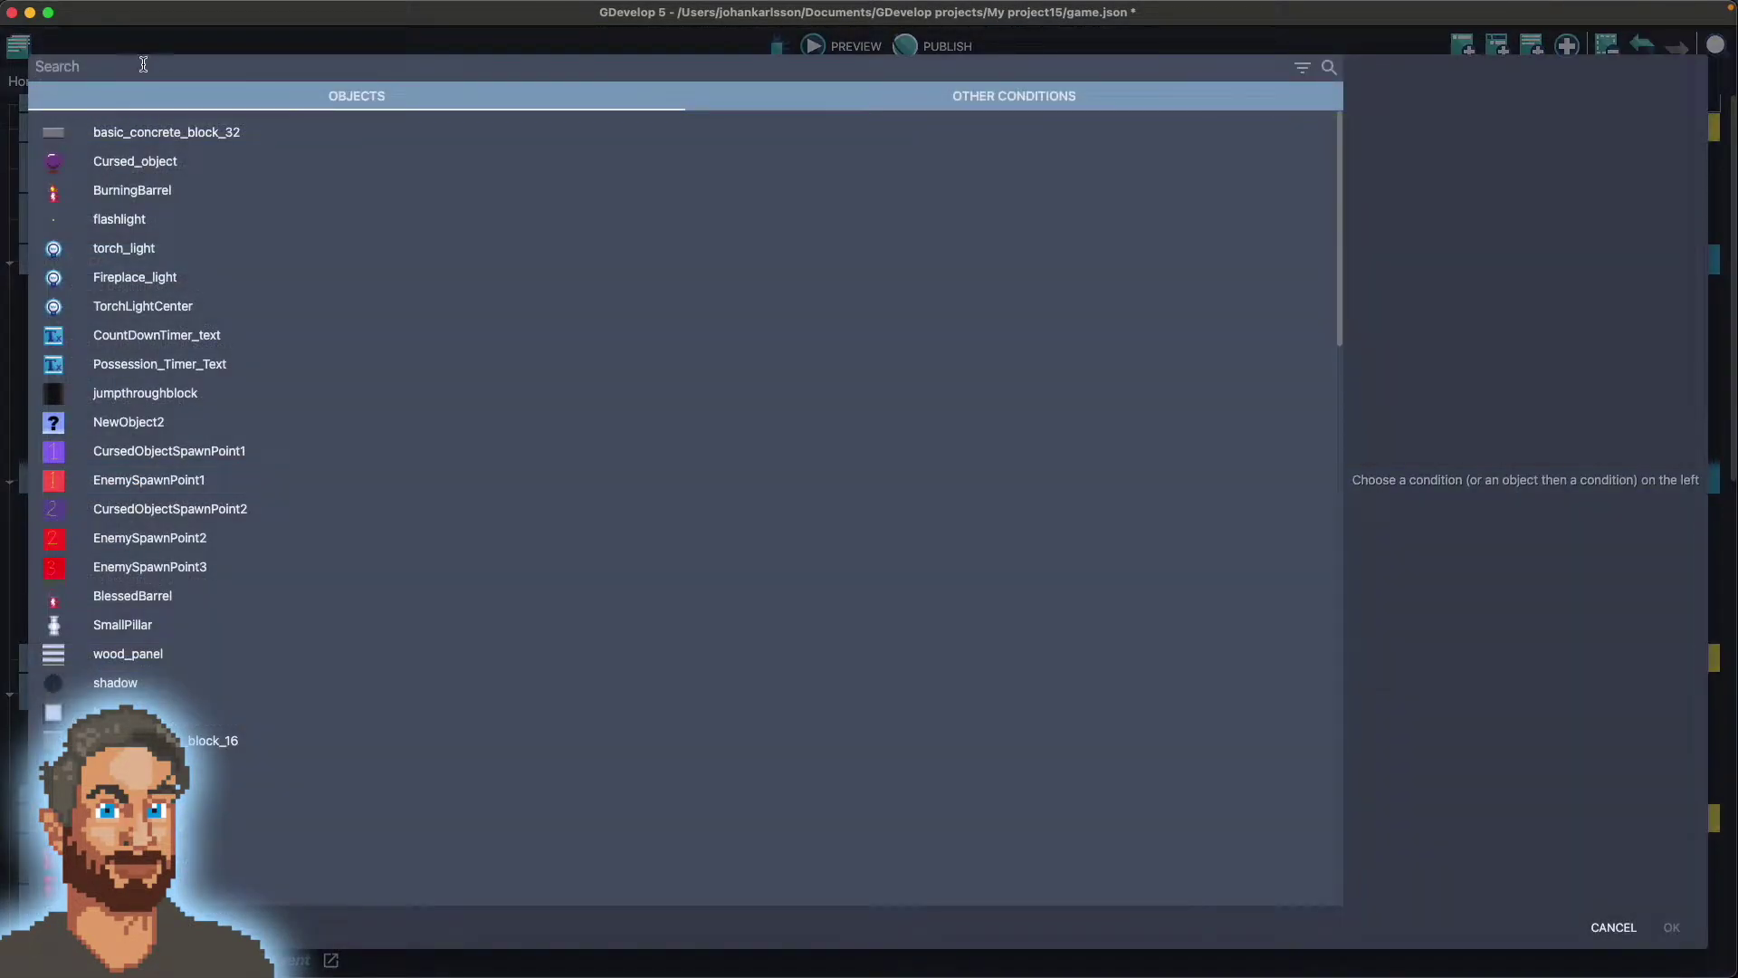
text(sound)
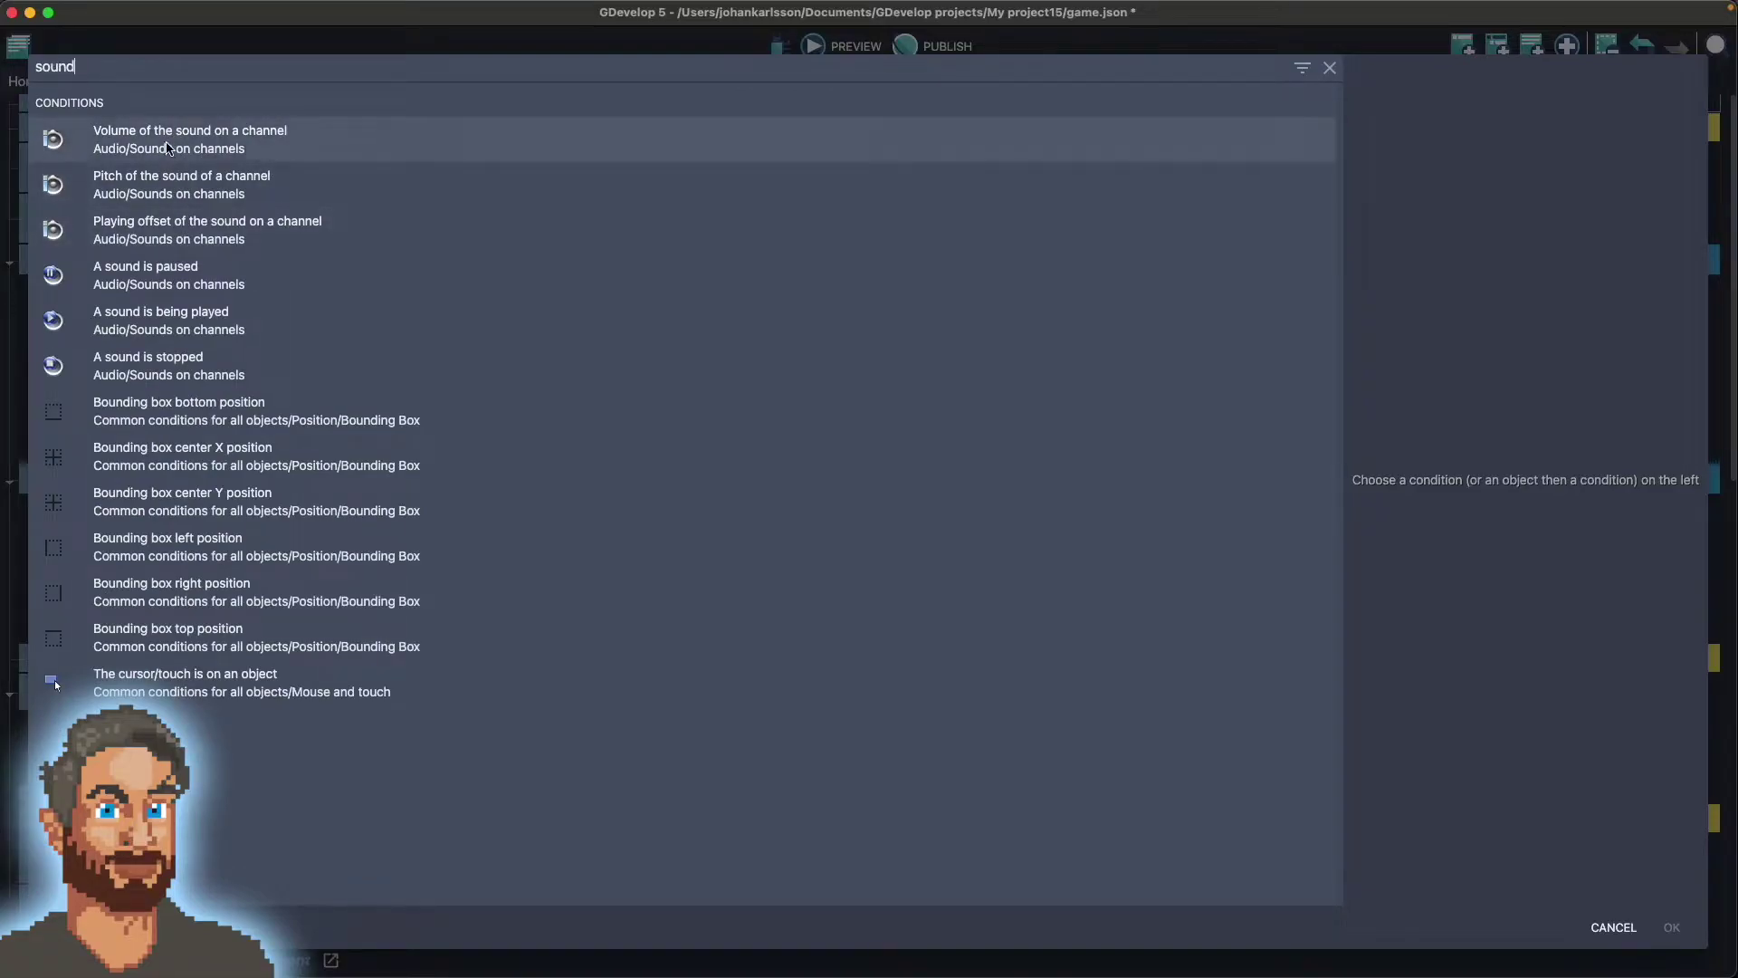
double_click(84, 65)
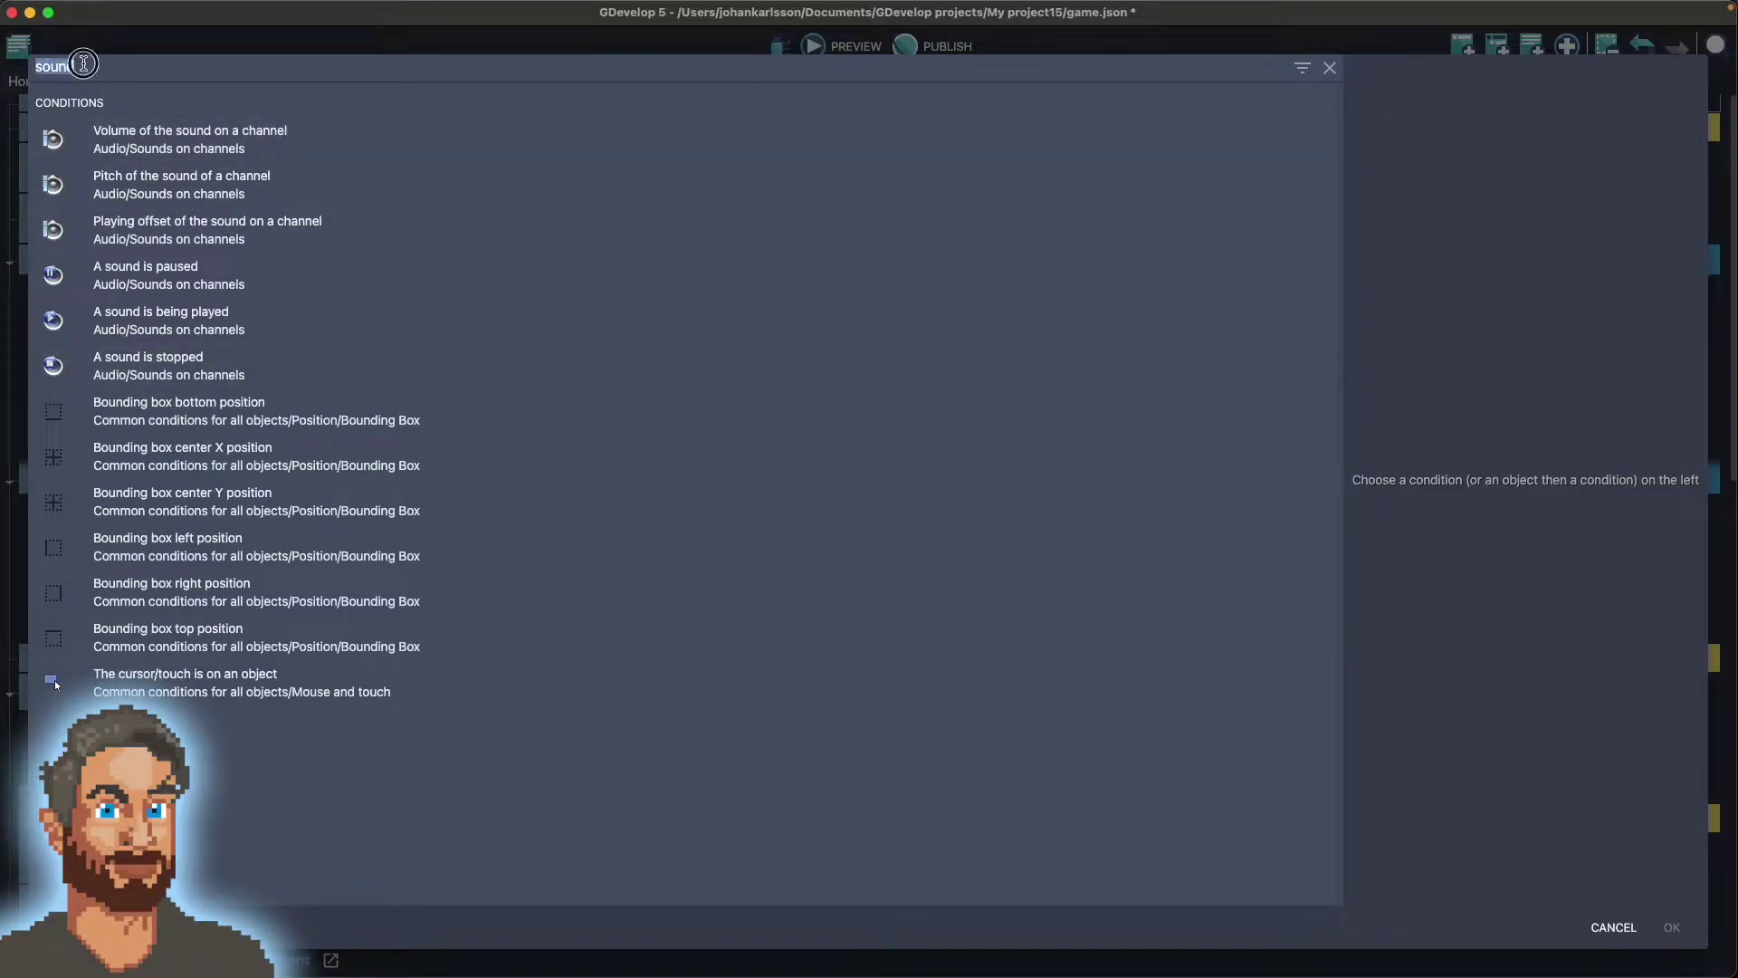
text(Music)
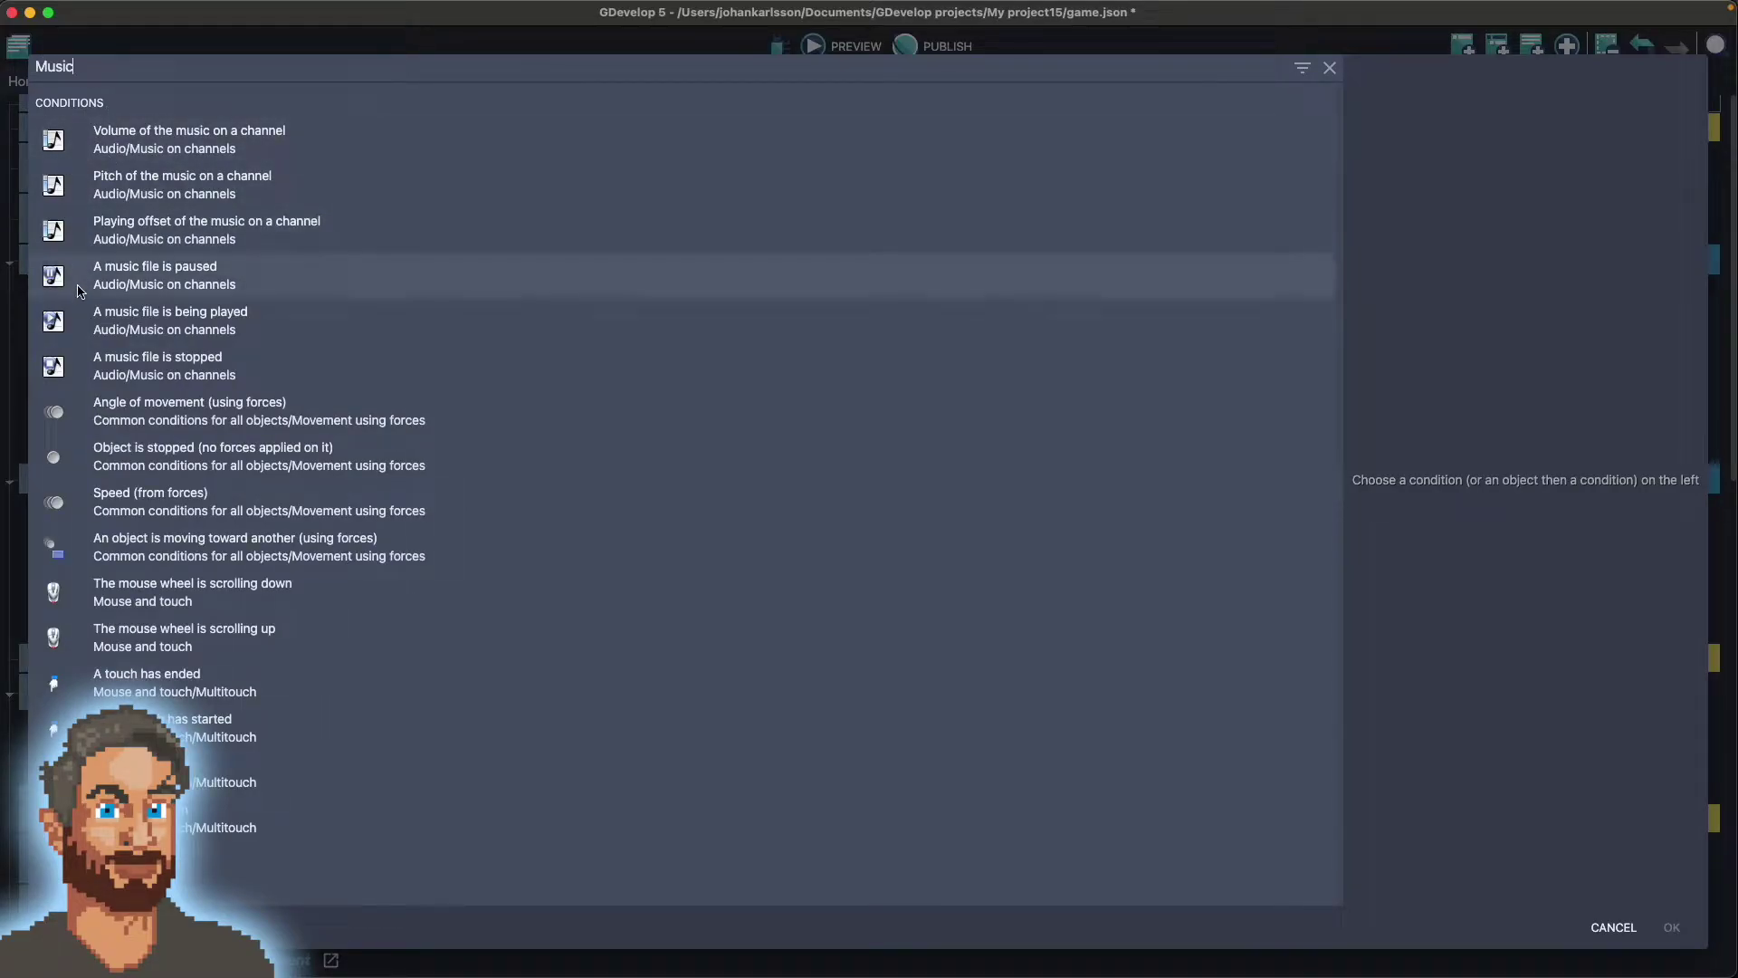
double_click(82, 68)
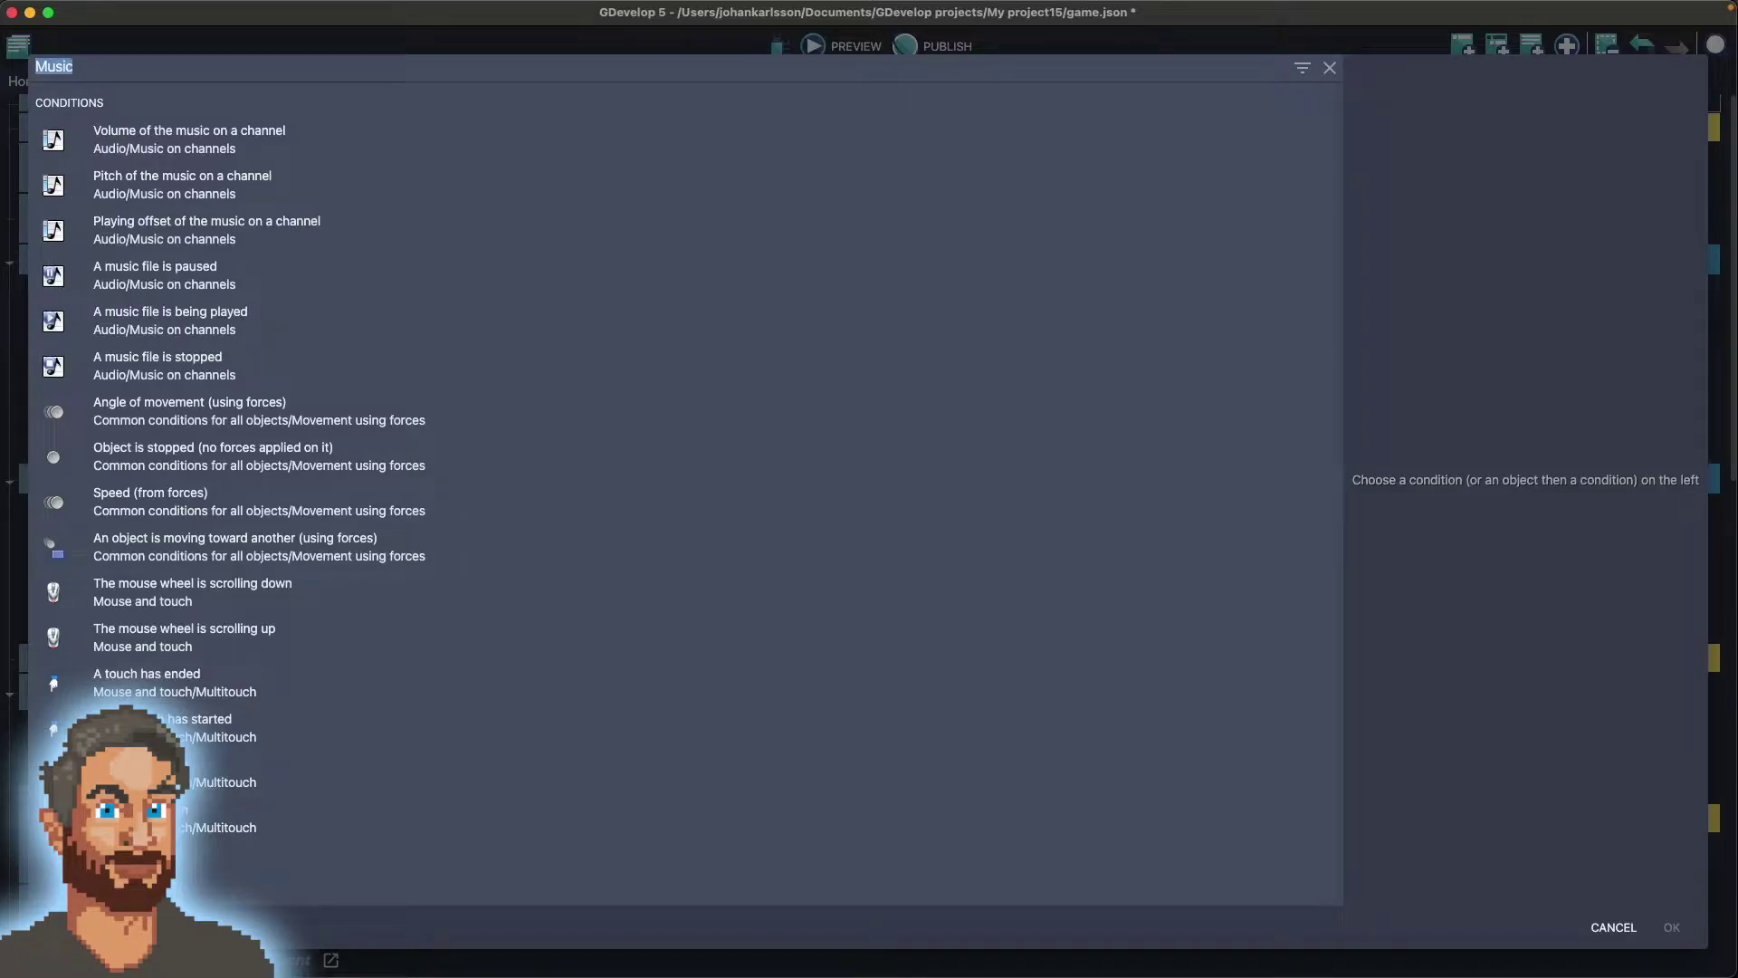
text(sound)
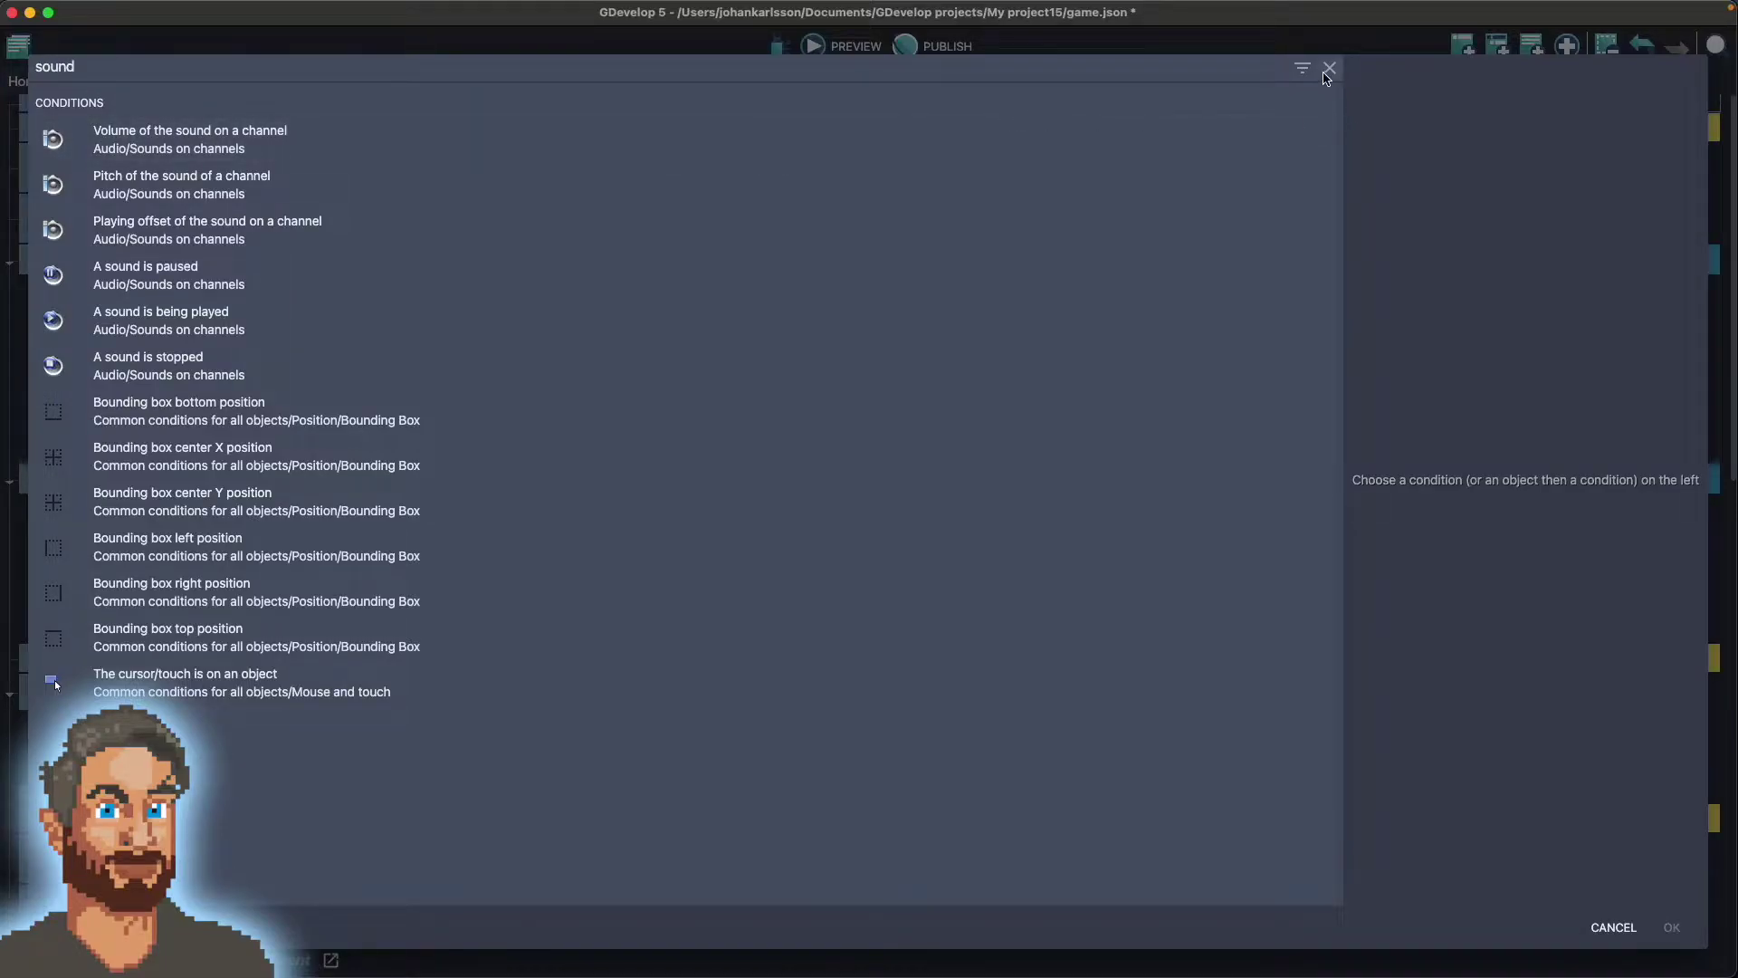
click(1330, 69)
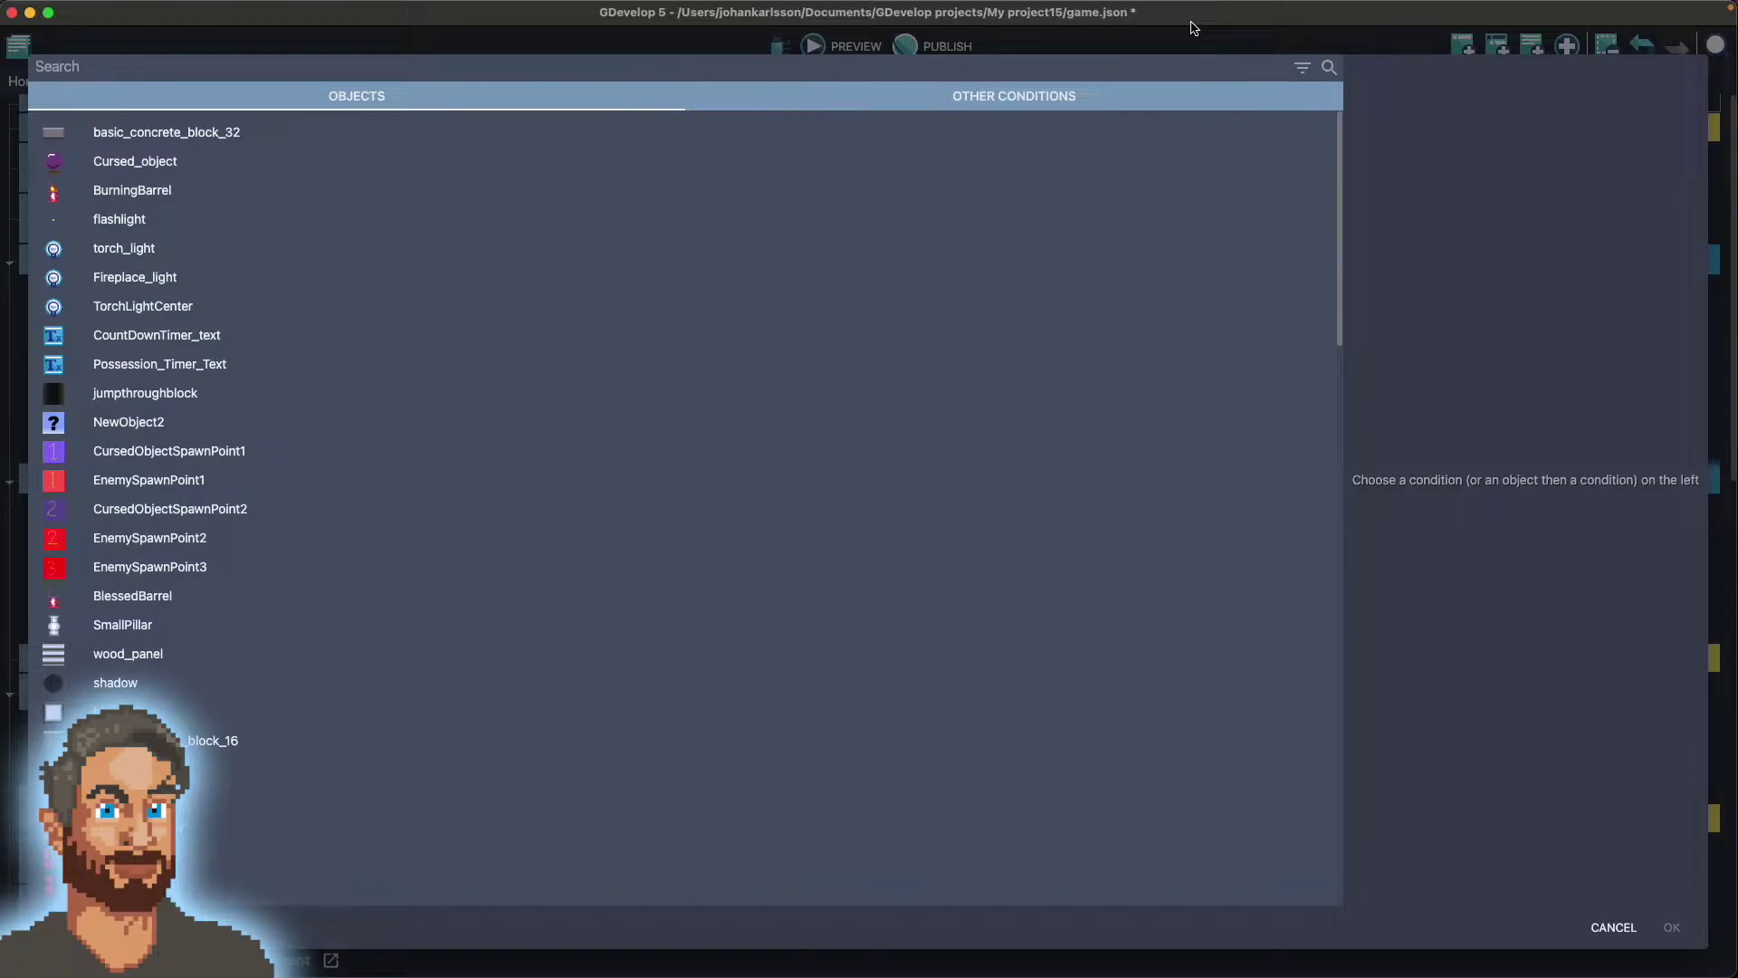
key(Escape)
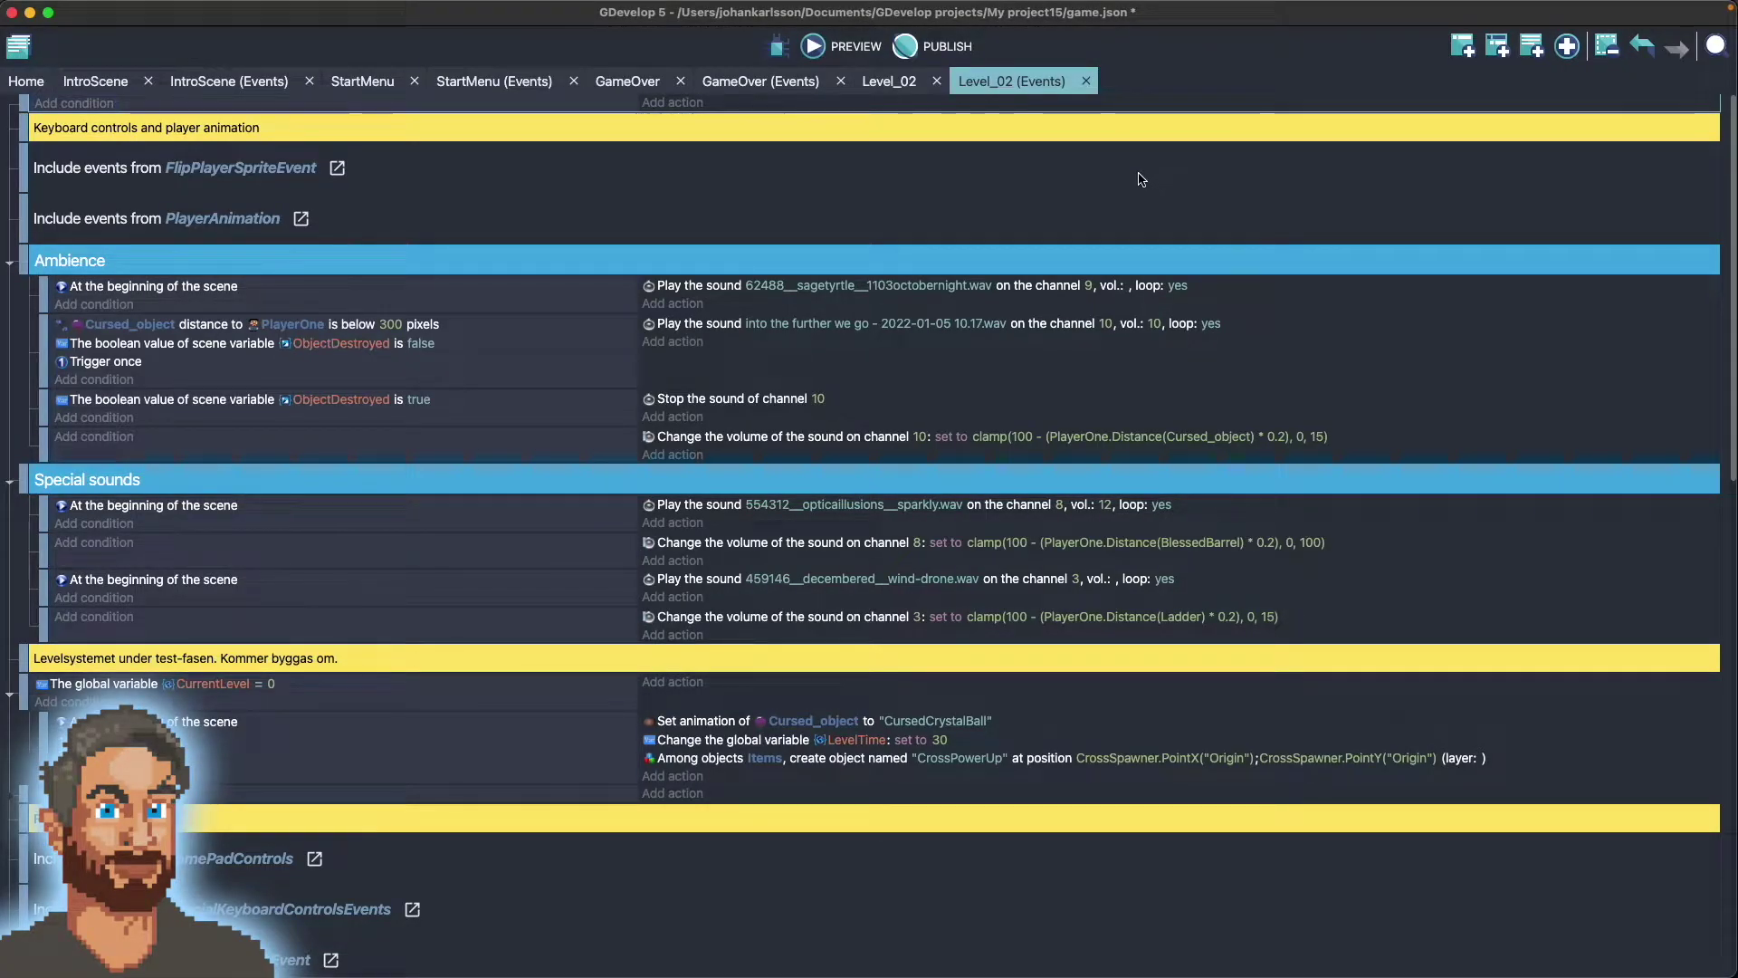
- Return to the Level_02 scene layout, then bring up the DGPS-GameOver recording in Audacity
click(895, 80)
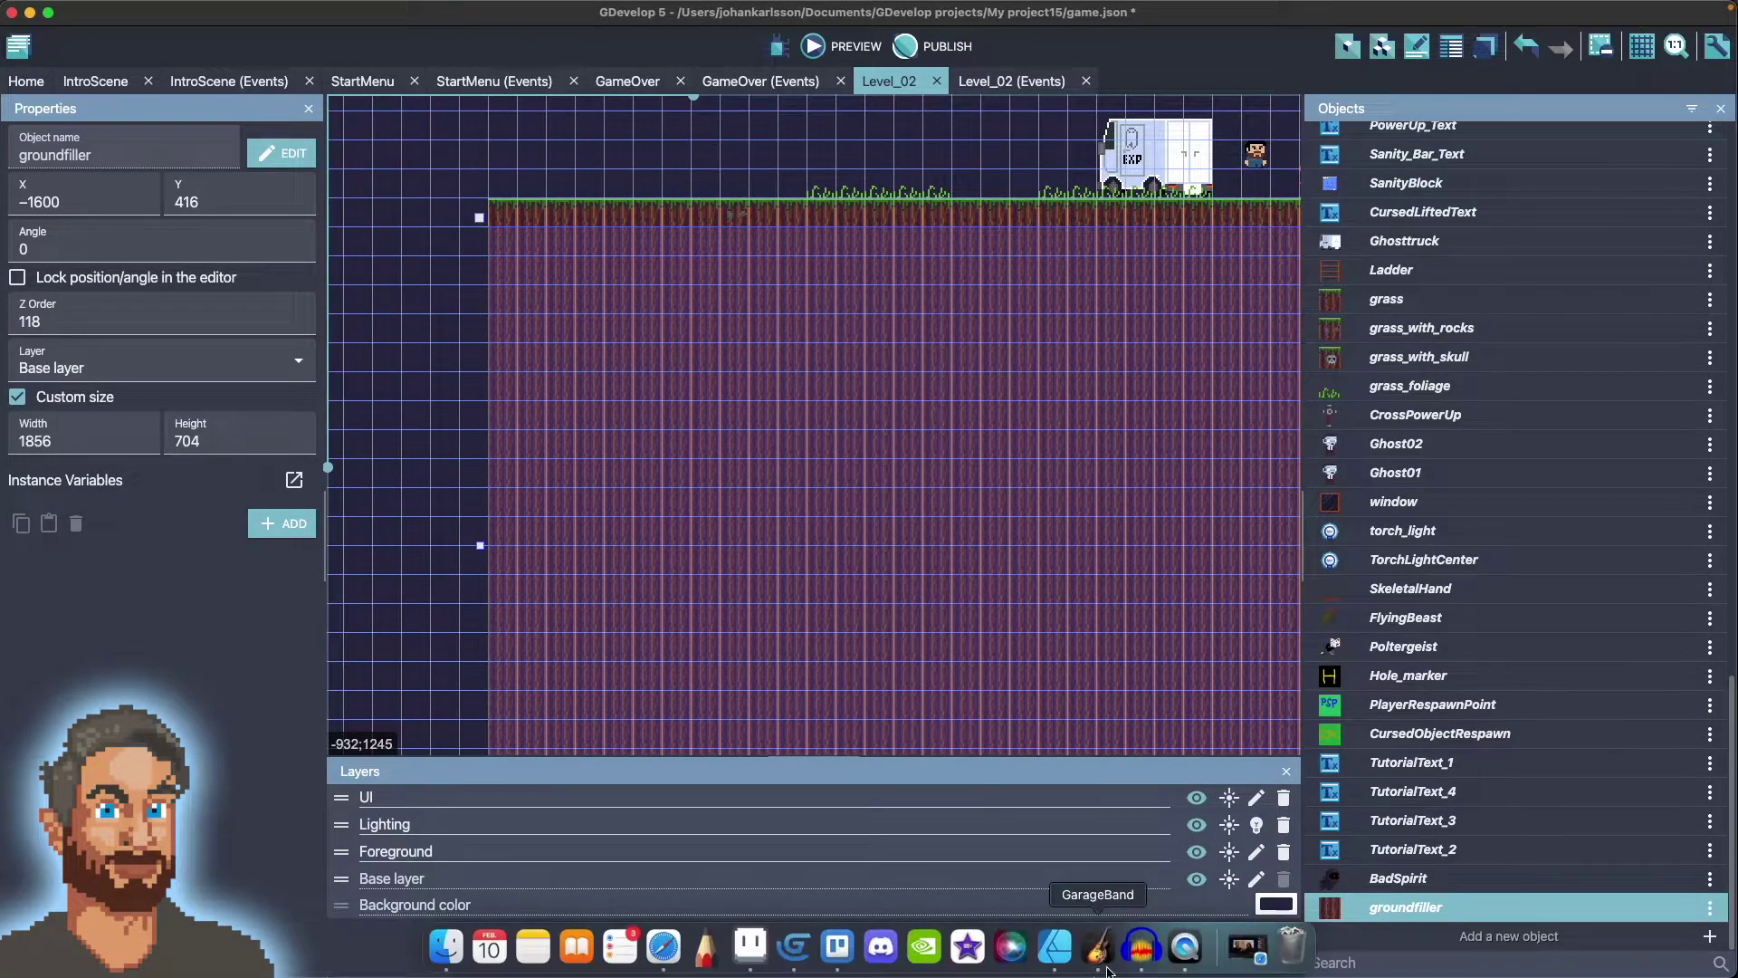
click(1144, 957)
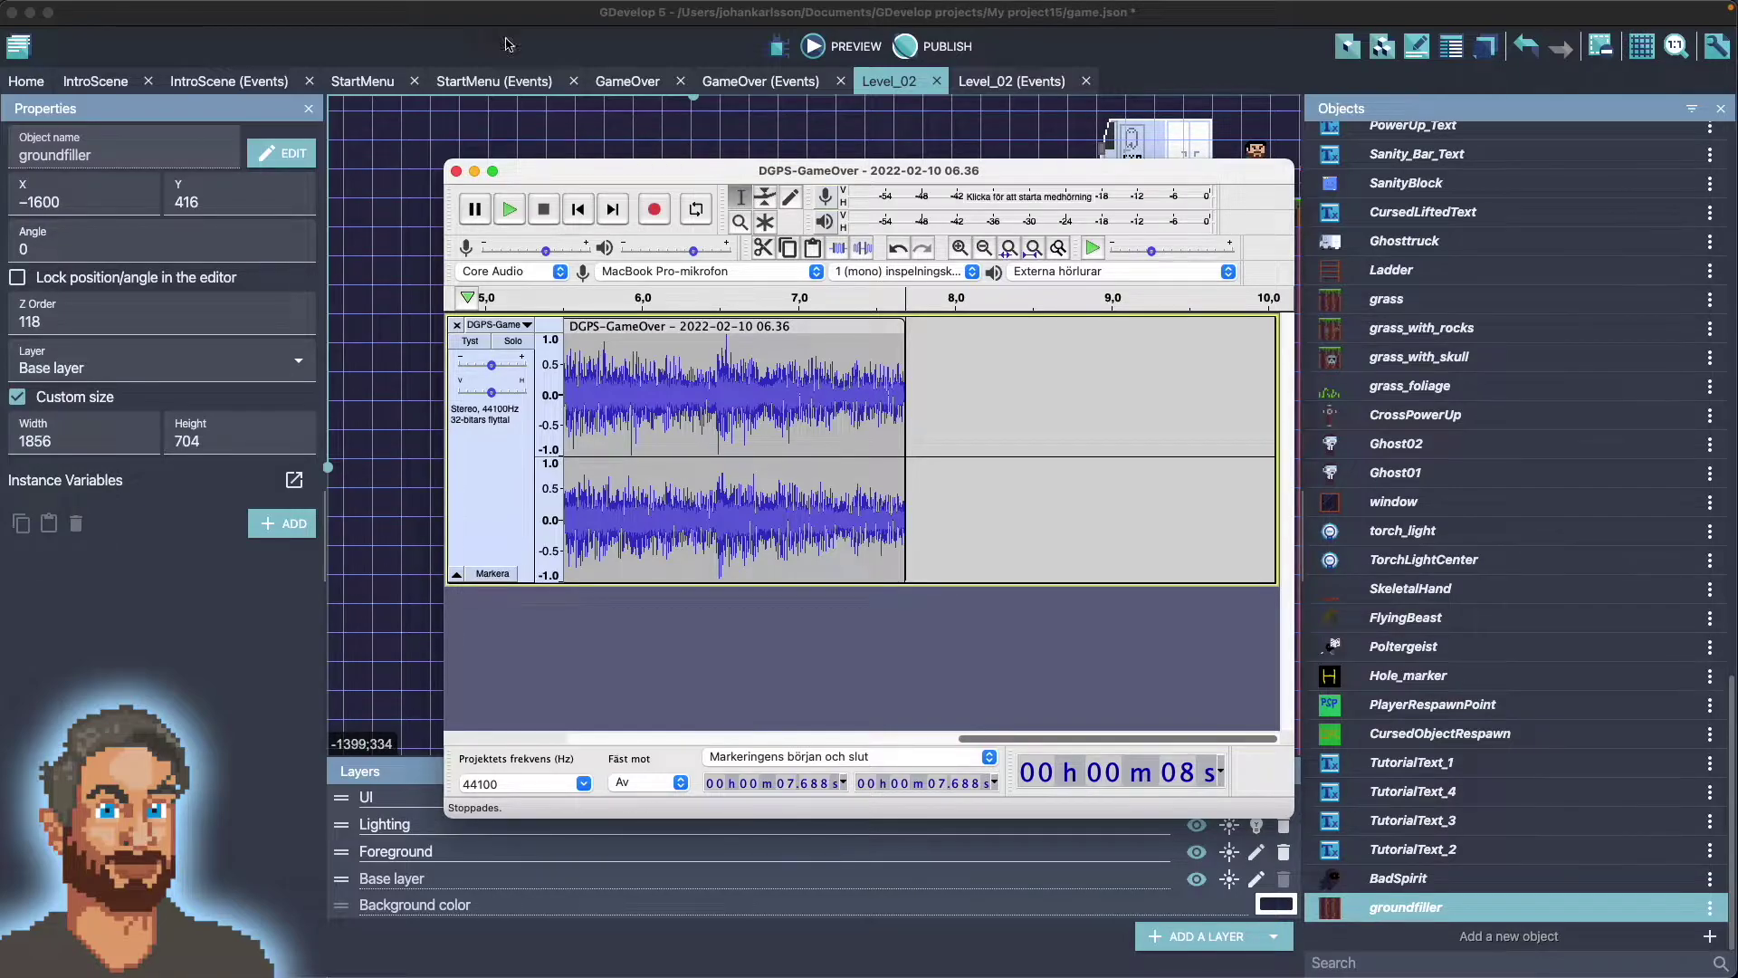
- Look through Audacity's View zoom options, then return to the GDevelop Level_02 editor
click(308, 11)
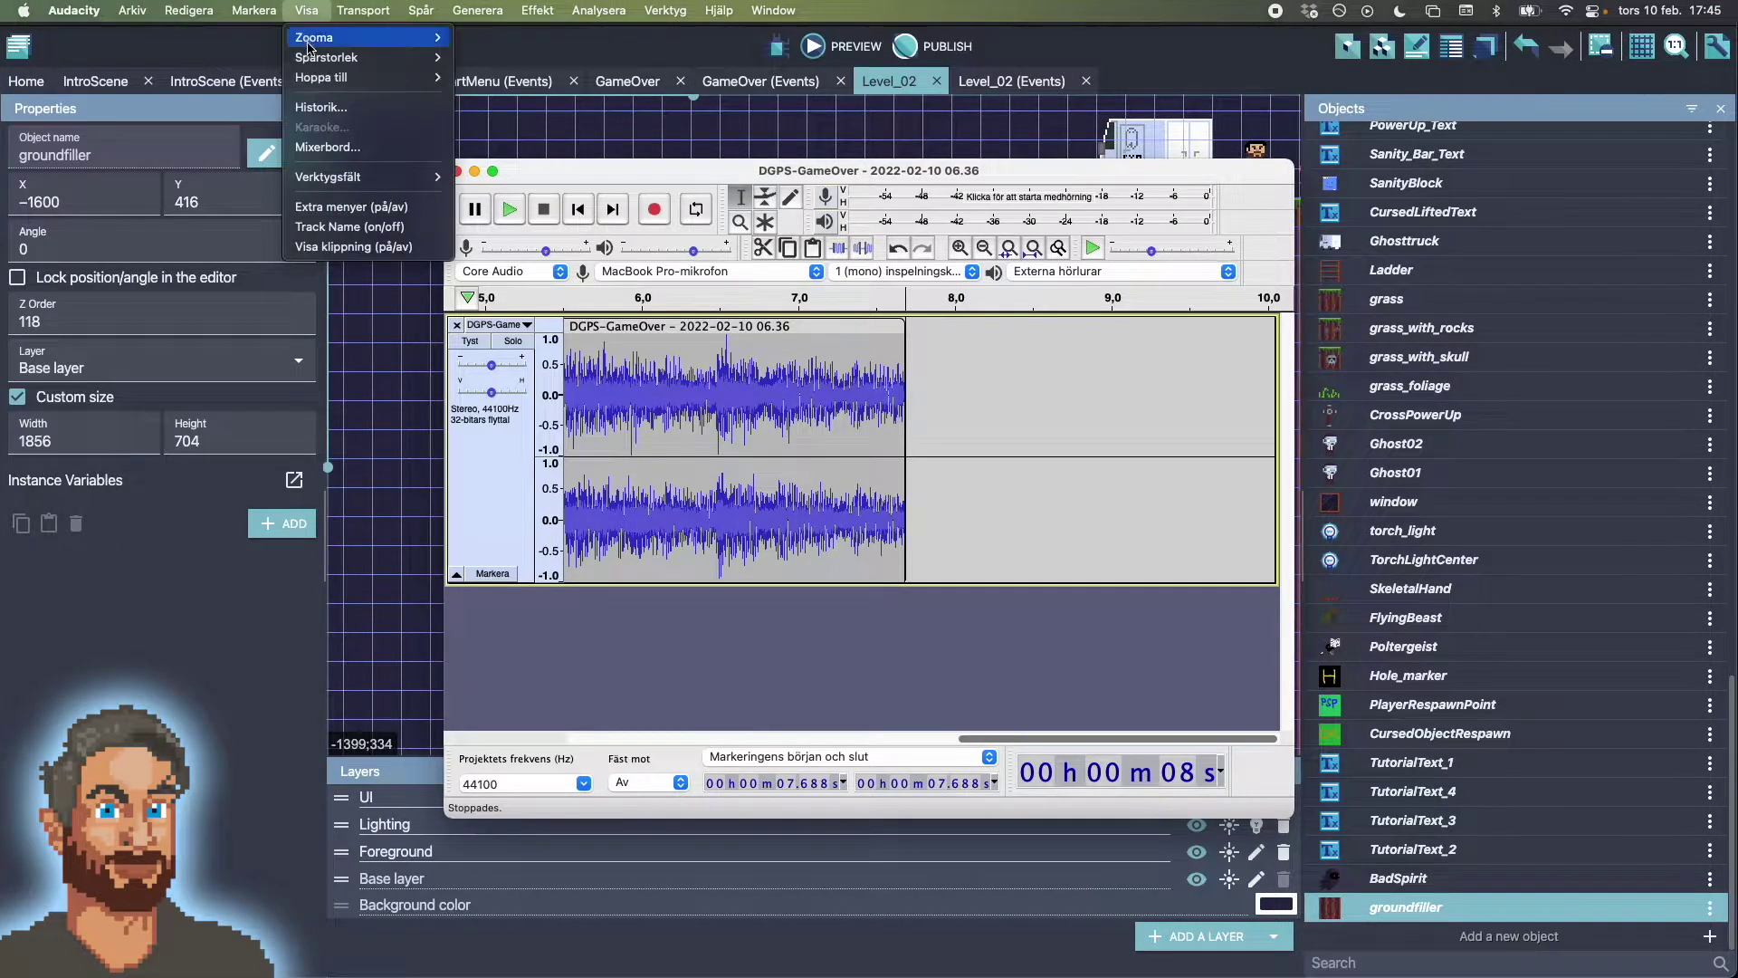
mouse_move(362, 37)
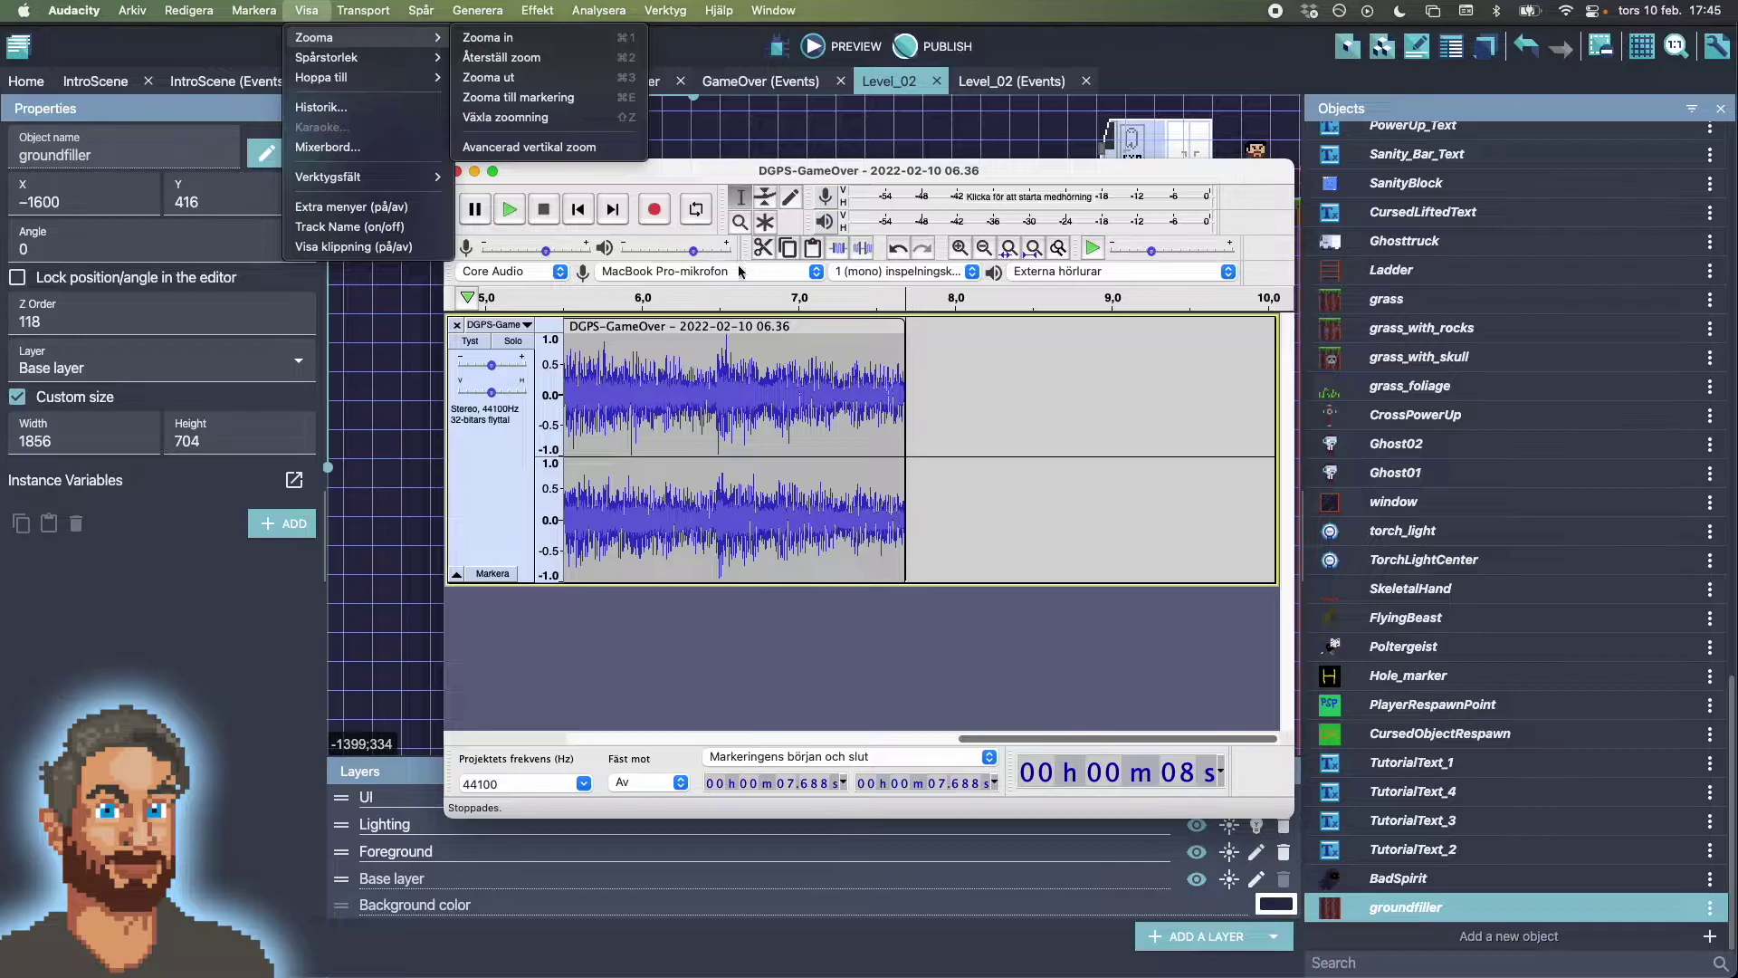
click(684, 173)
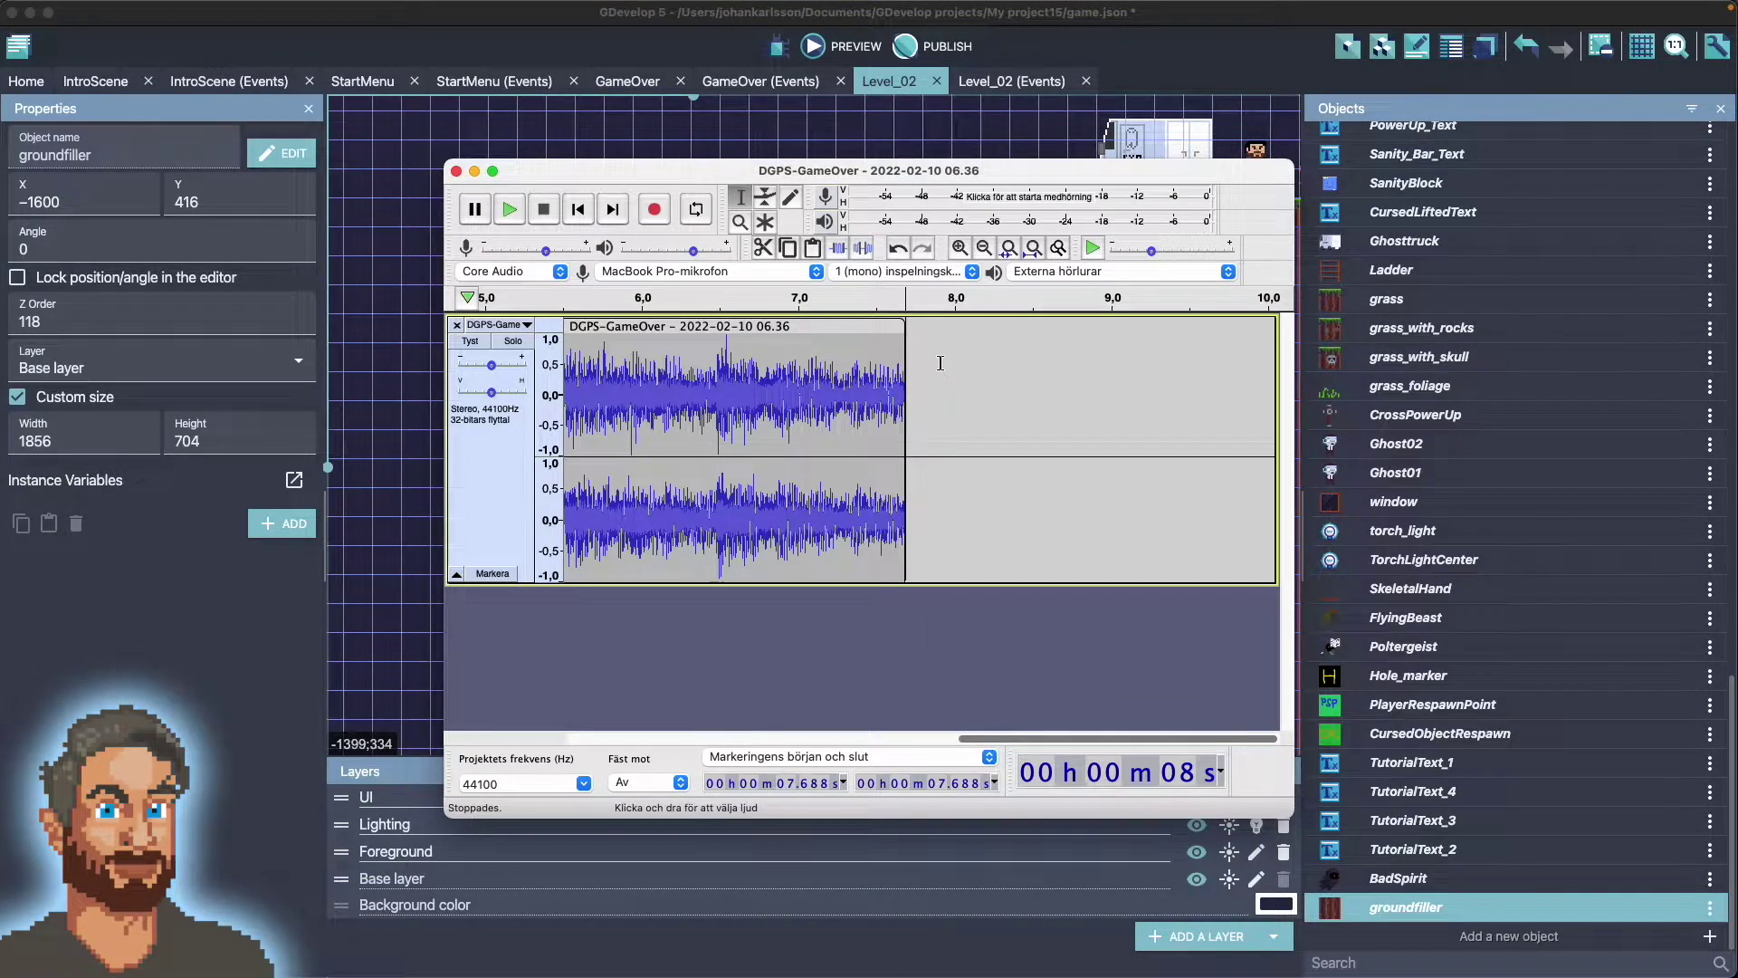
click(605, 20)
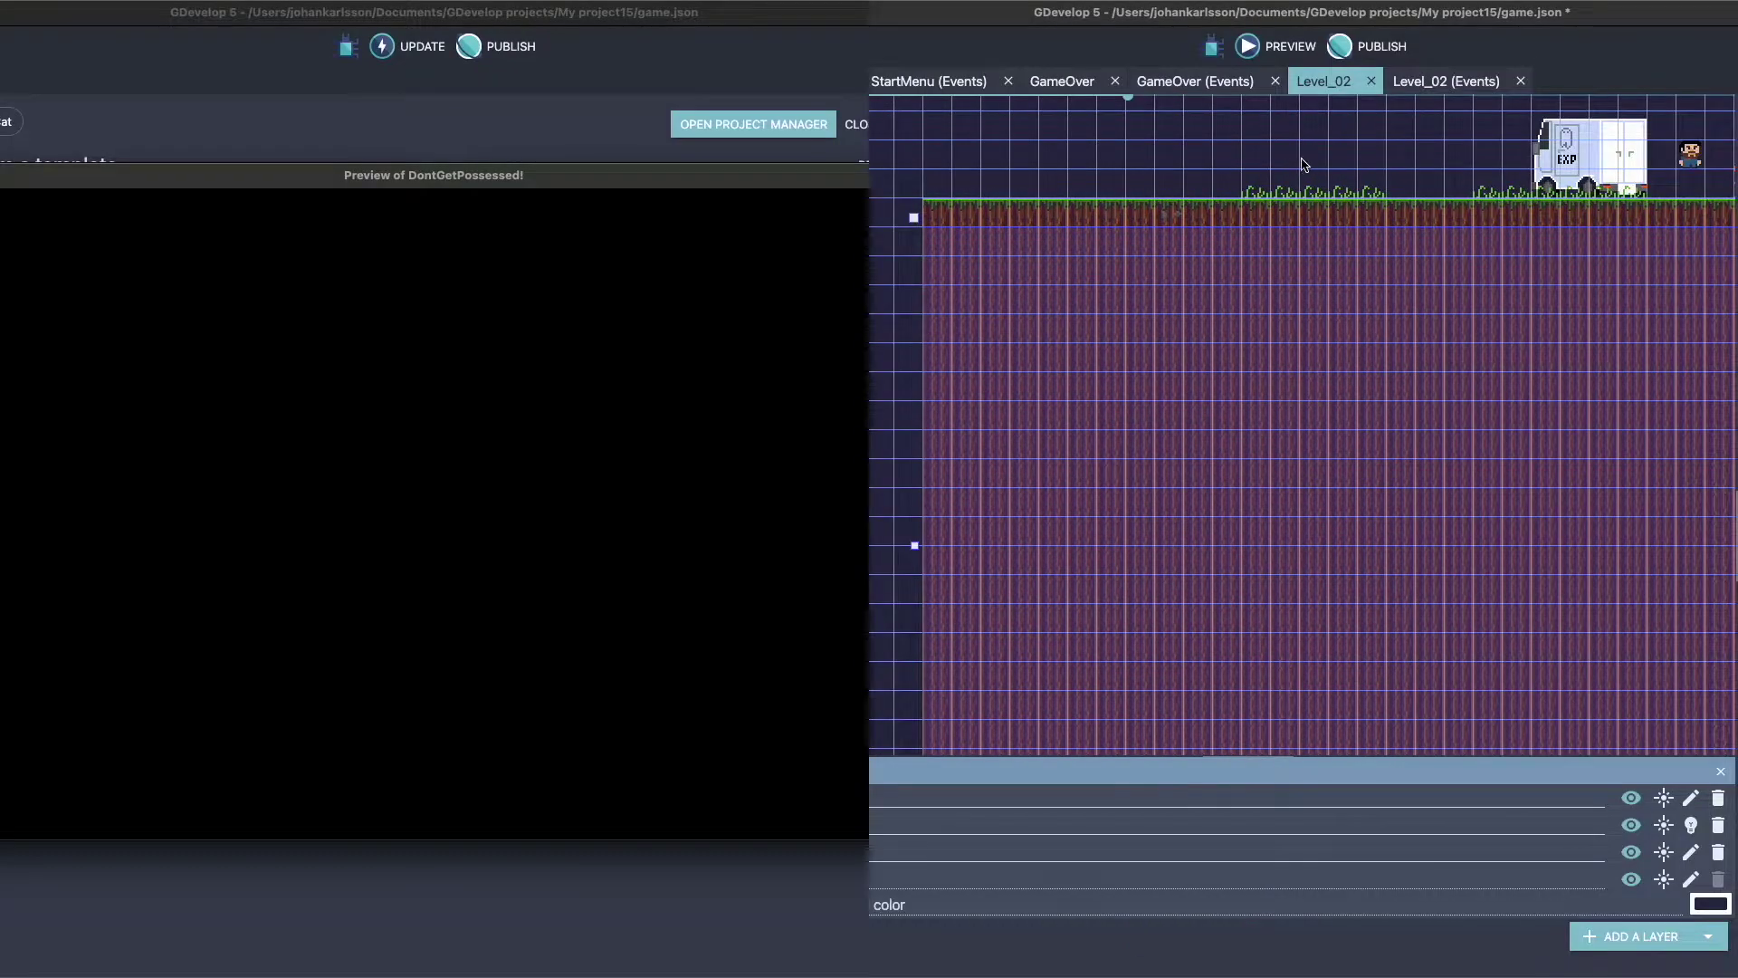
- Walk and jump the player right in the running preview, then relaunch the Level_02 preview
key(Right)
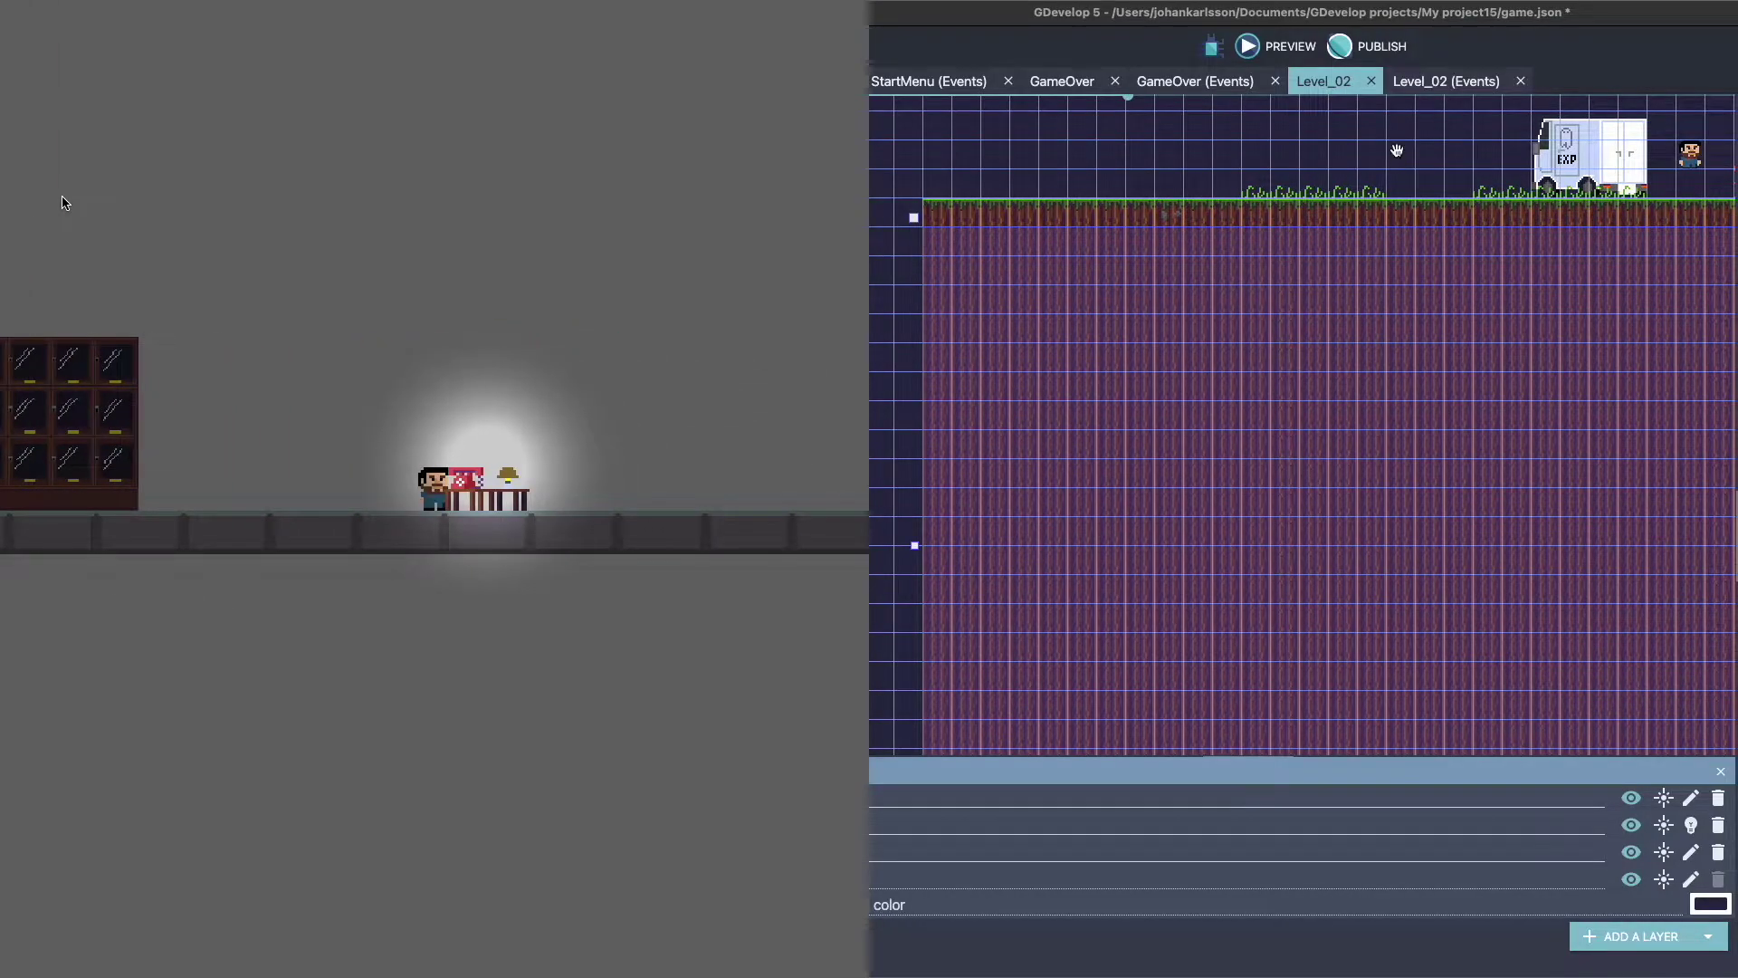
middle_drag(1389, 156, 1239, 193)
scroll(1148, 182, left, 3)
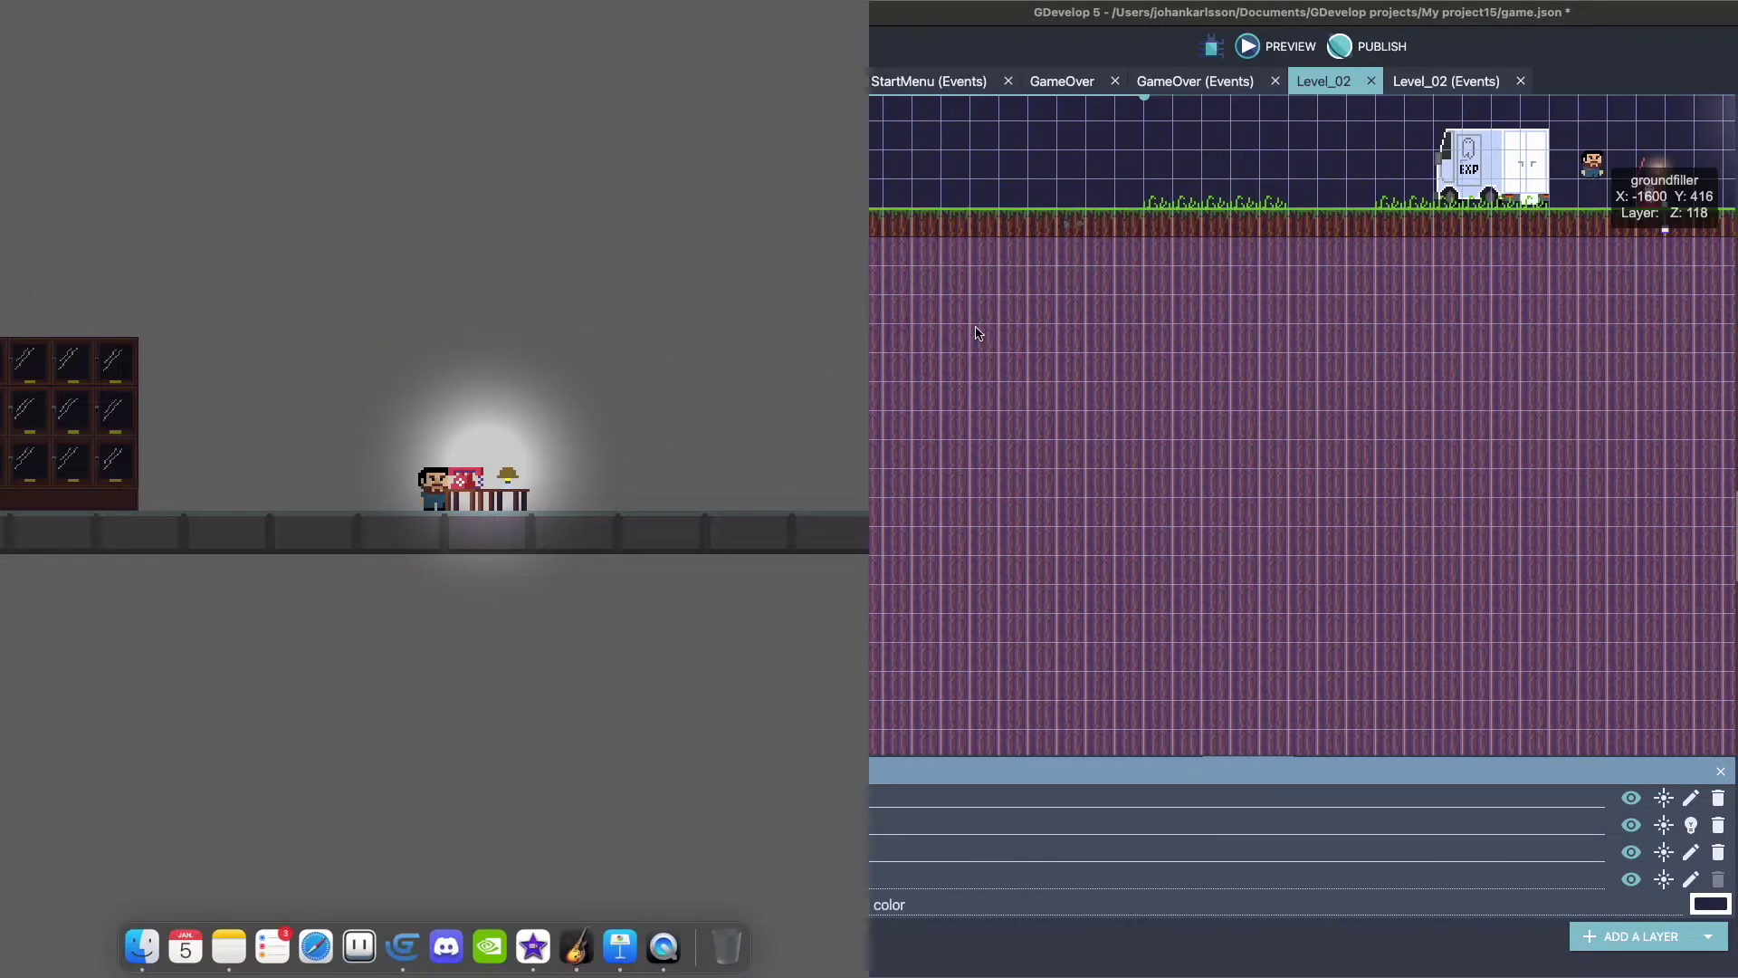
key(Right)
scroll(1159, 163, right, 5)
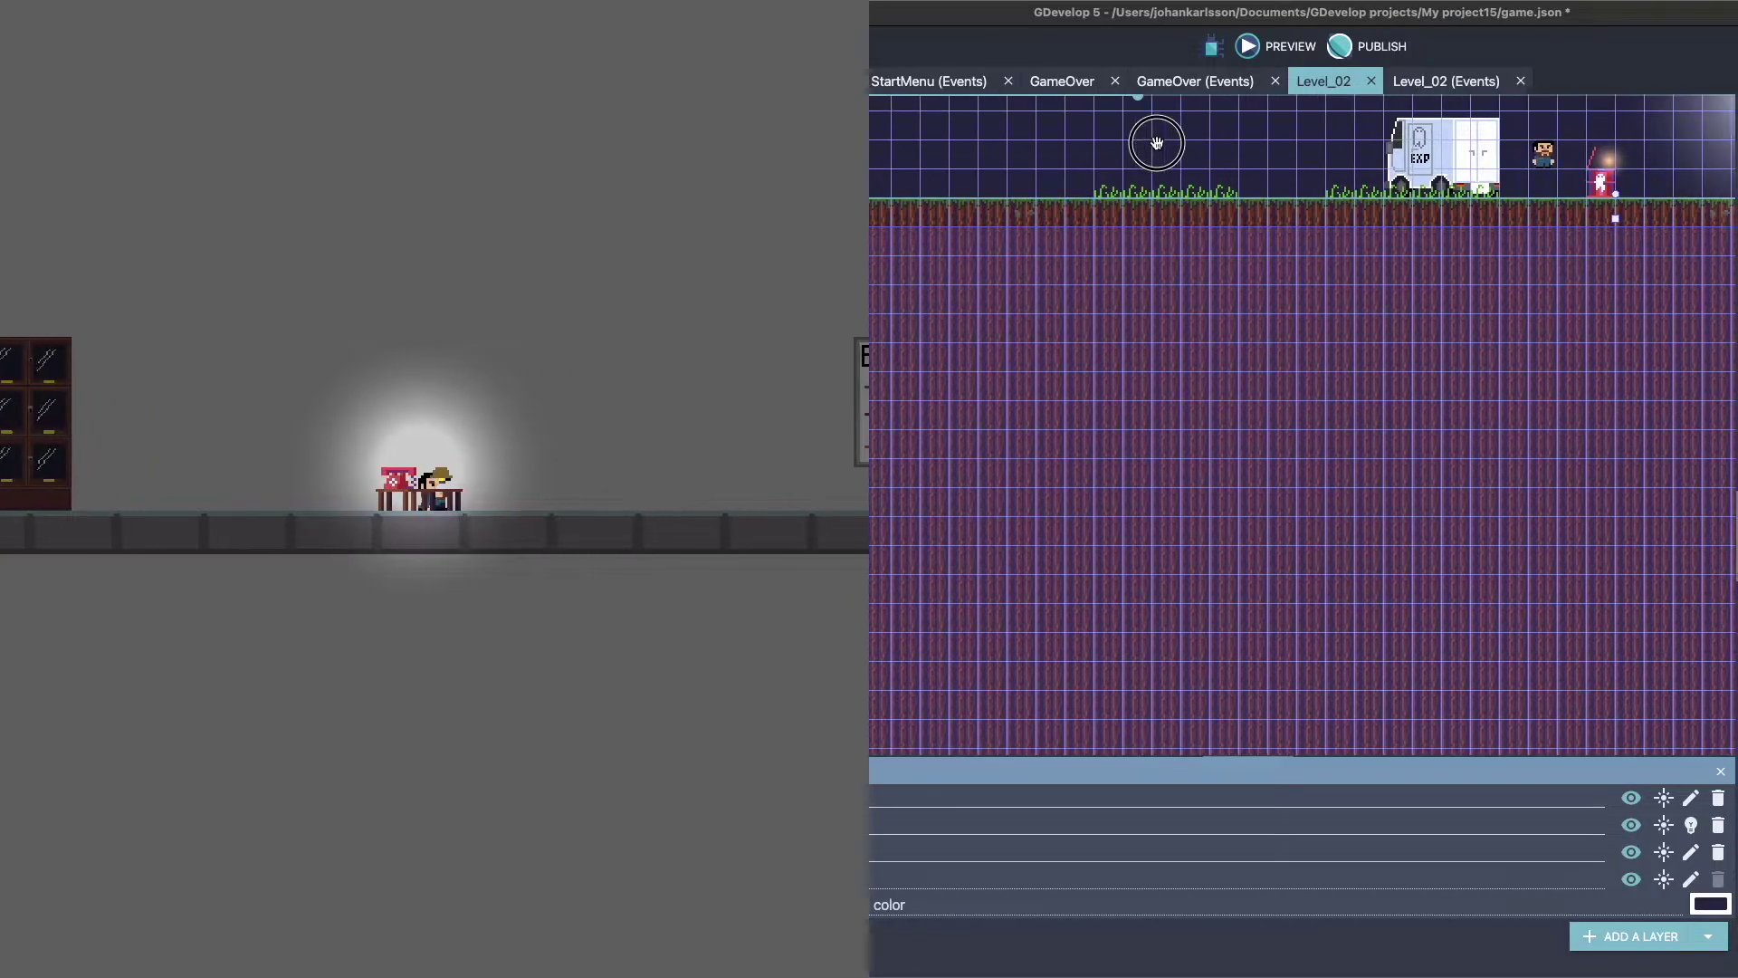
scroll(1207, 149, up, 5)
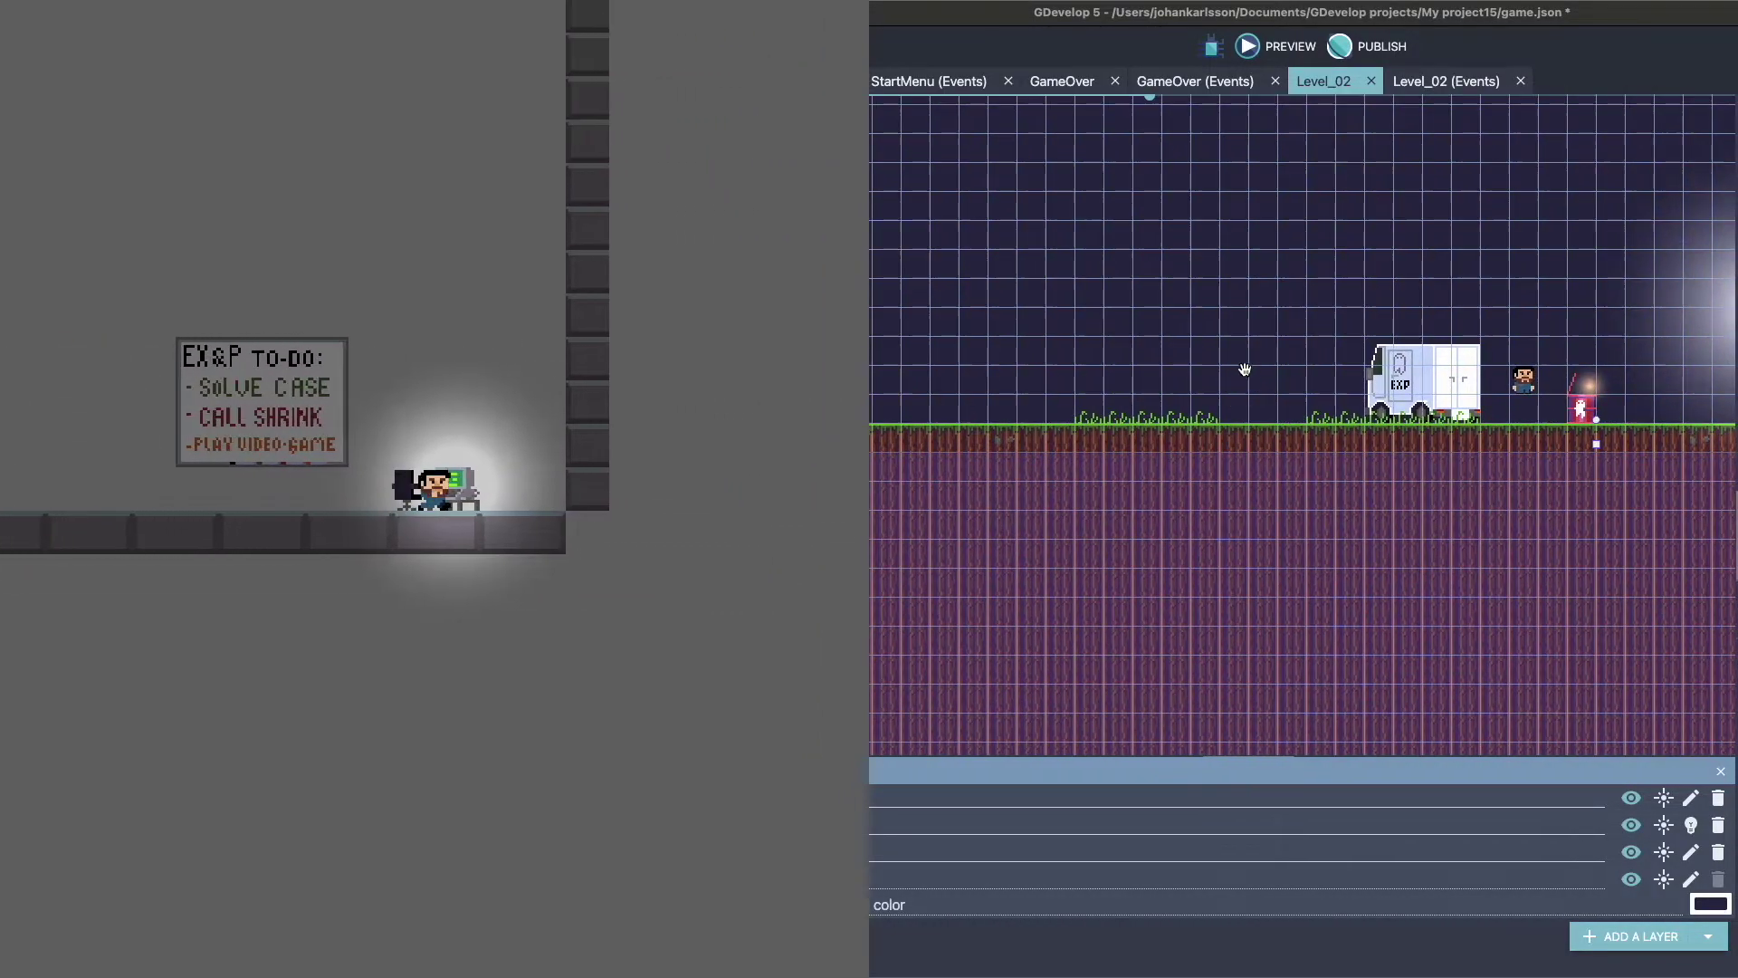
scroll(1165, 323, right, 5)
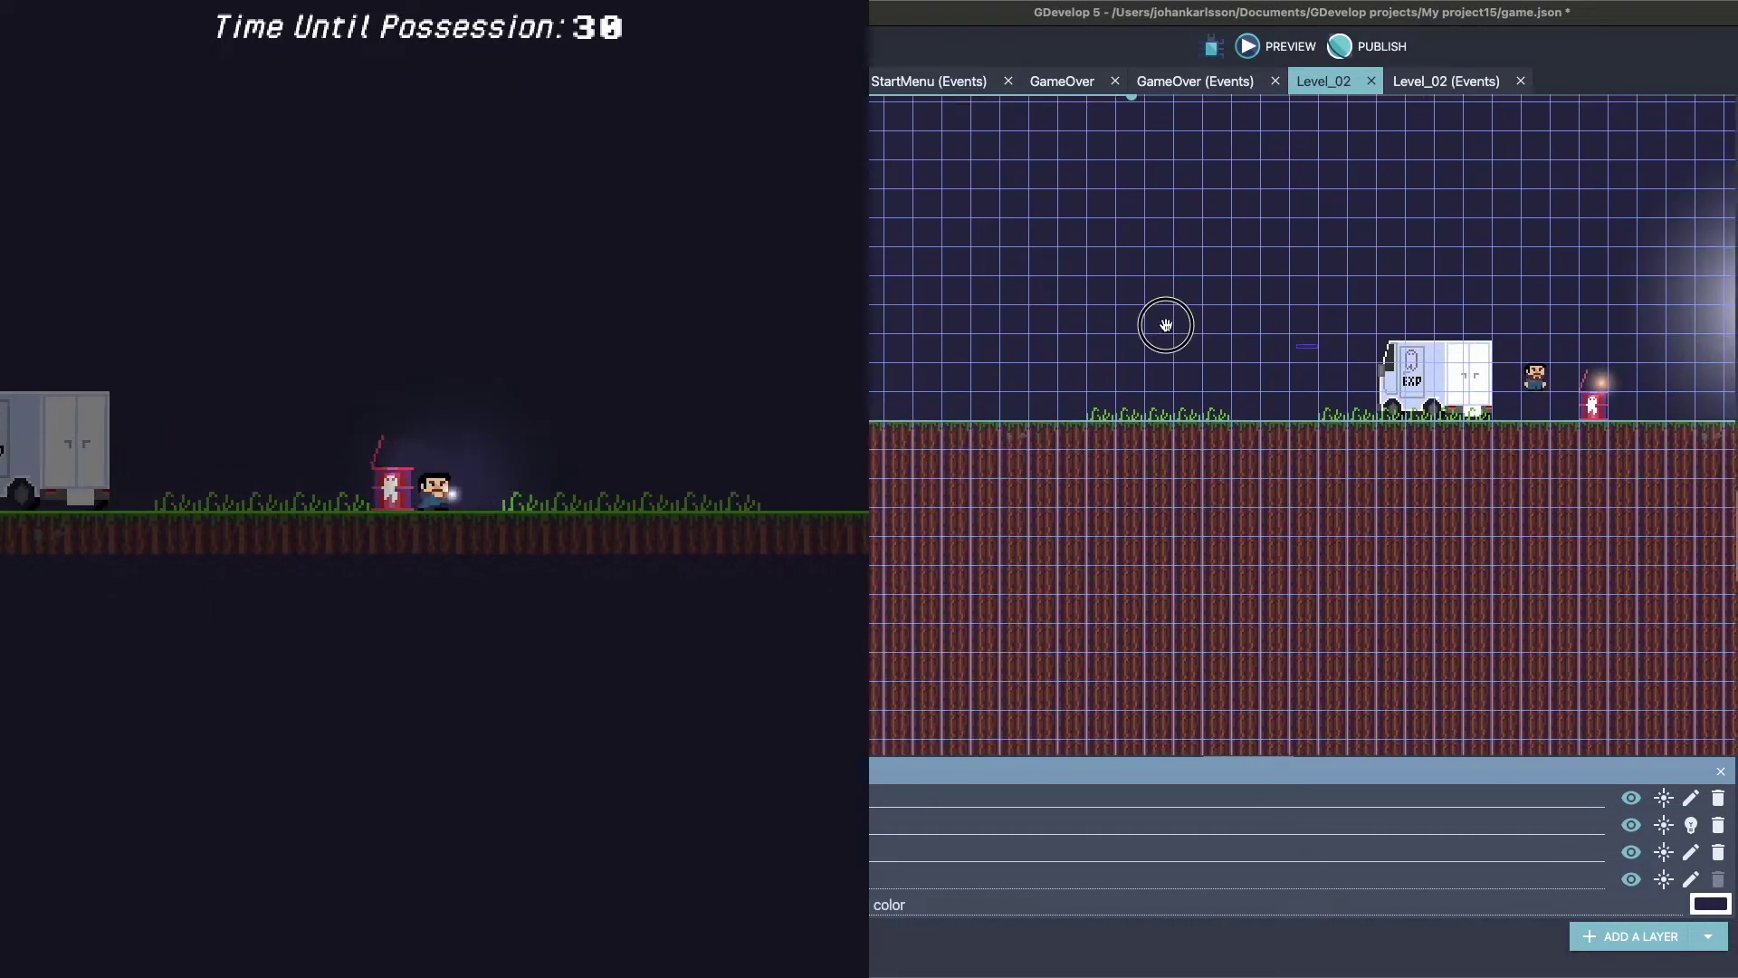
key(space)
key(Right)
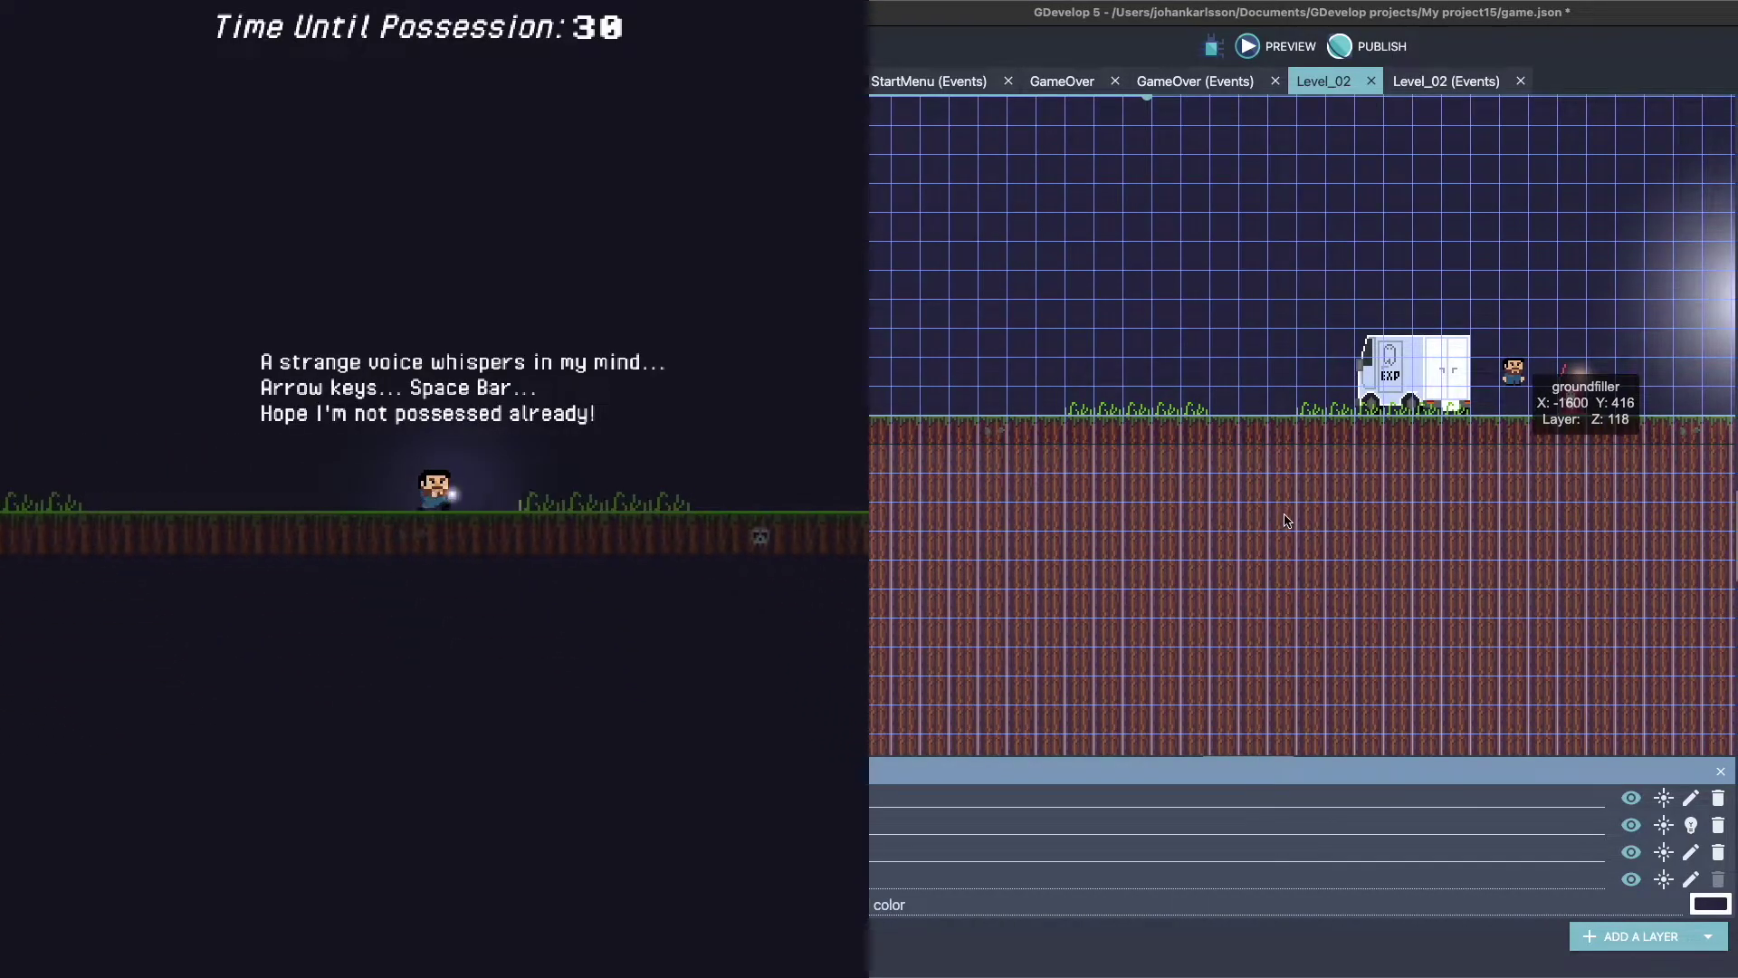
click(1247, 46)
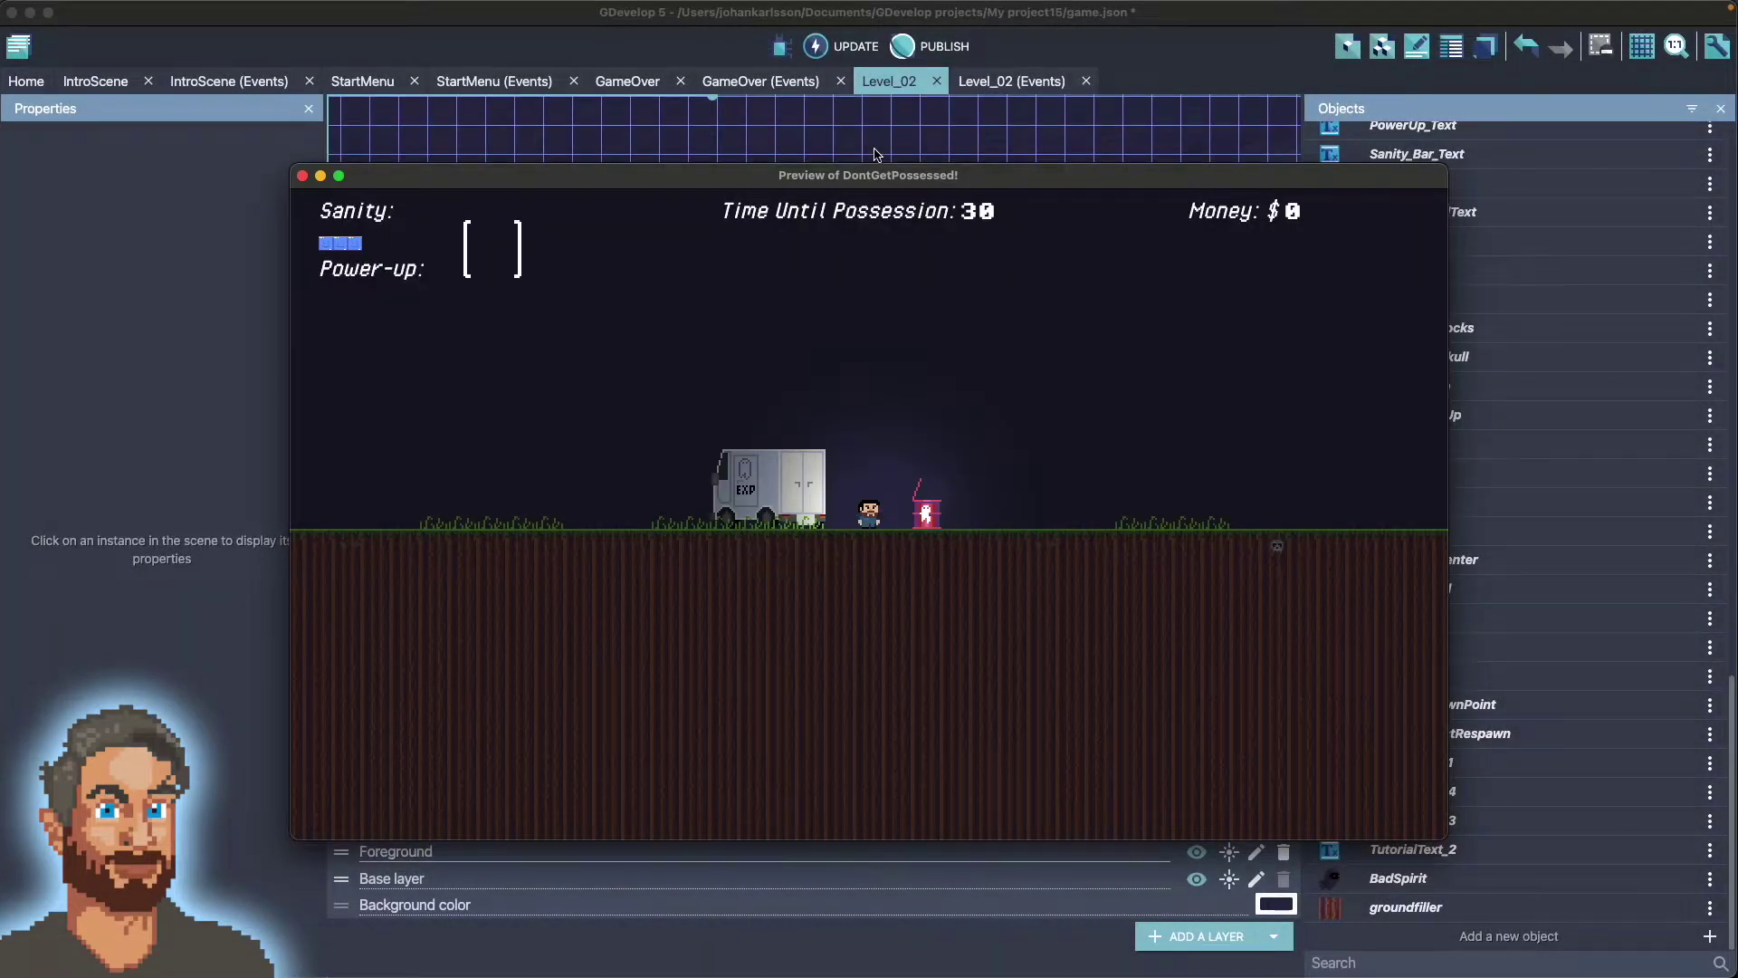
- Walk the player right past the van to the stone wall and back, twice
key(Right)
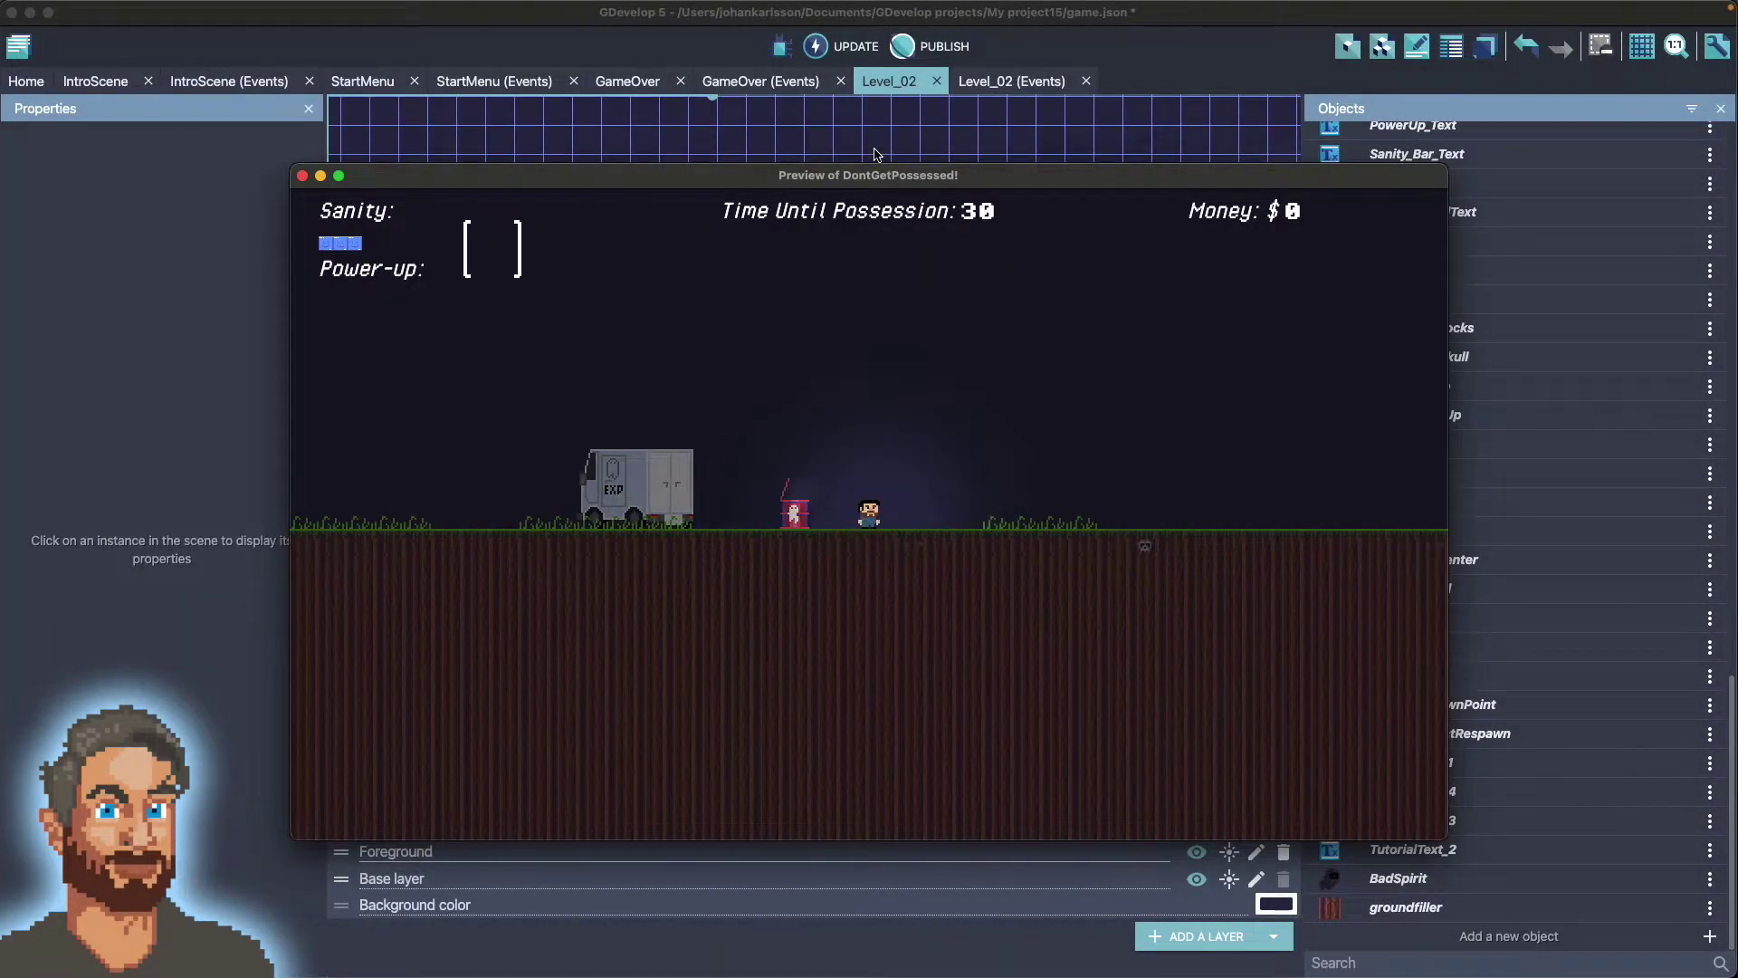
key(Right)
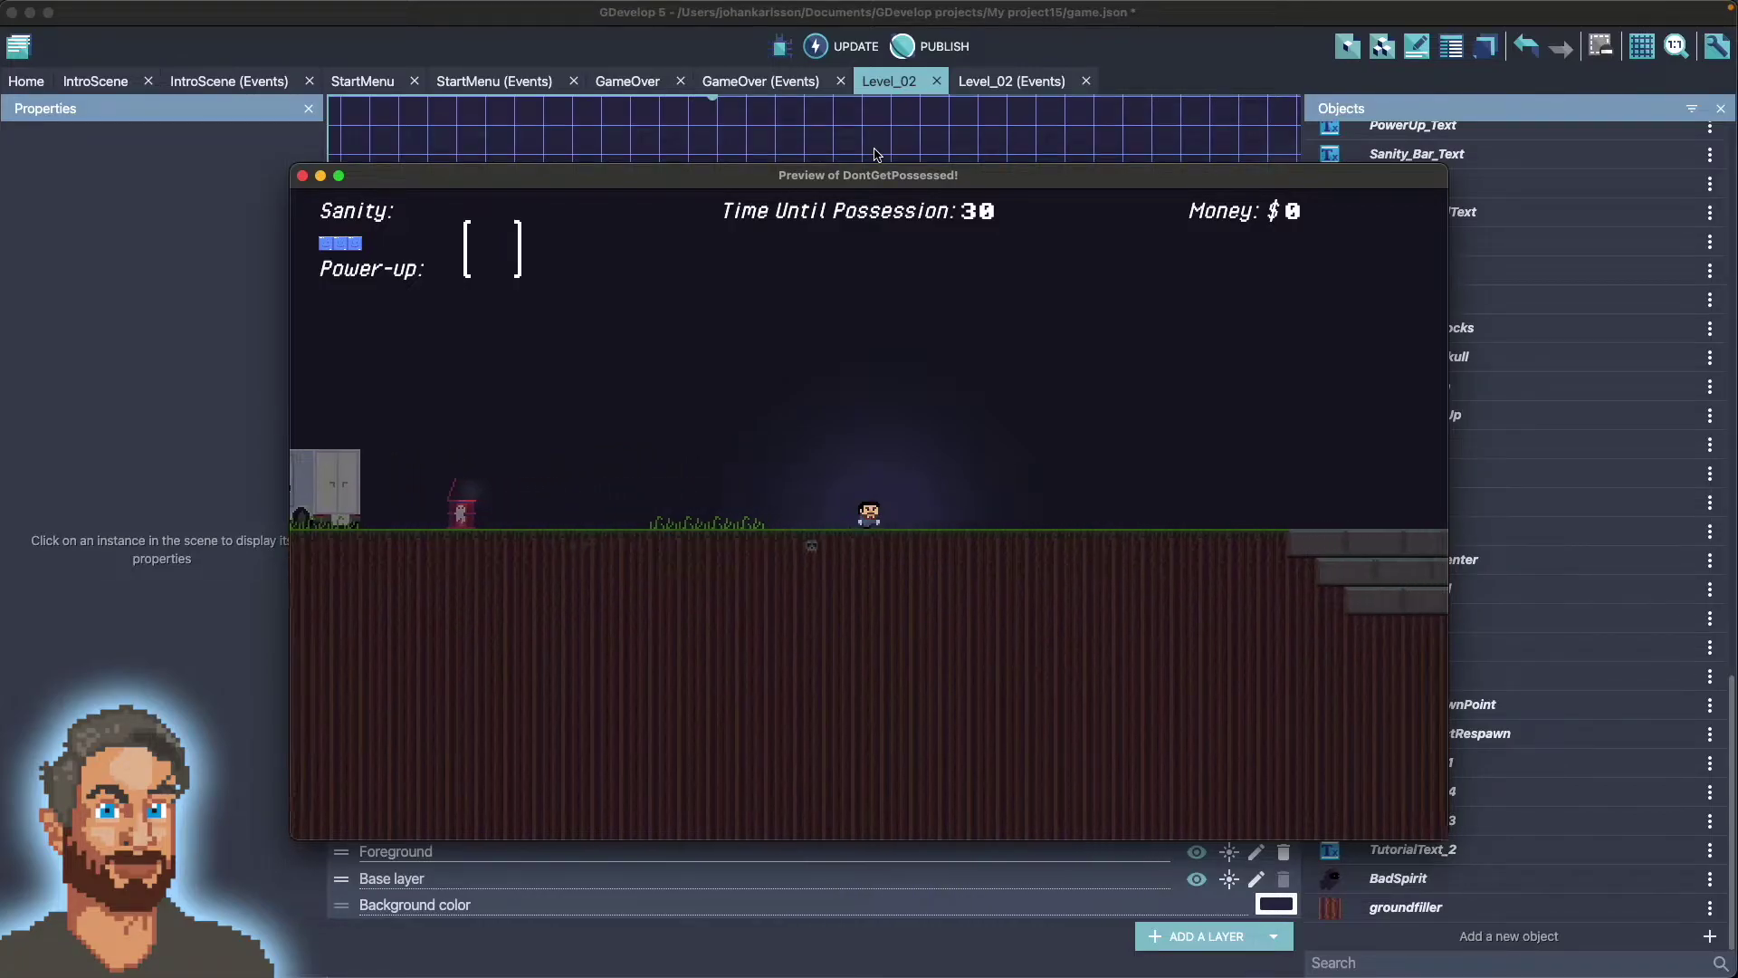
key(Right)
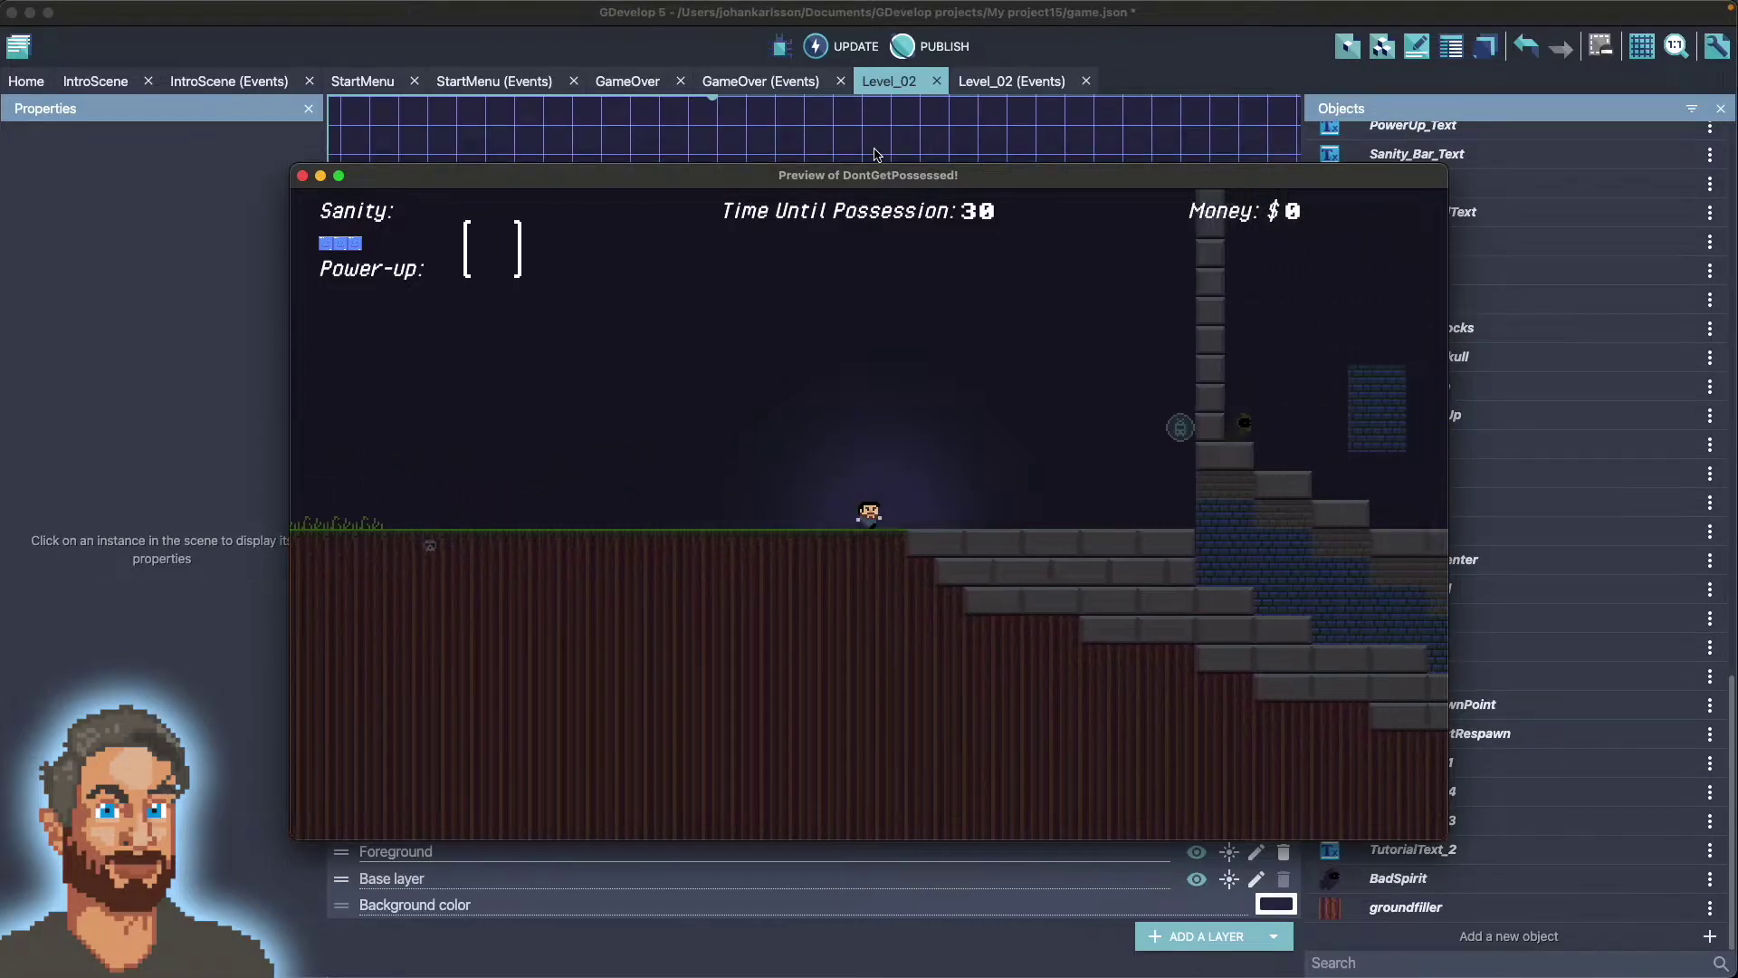
key(Left)
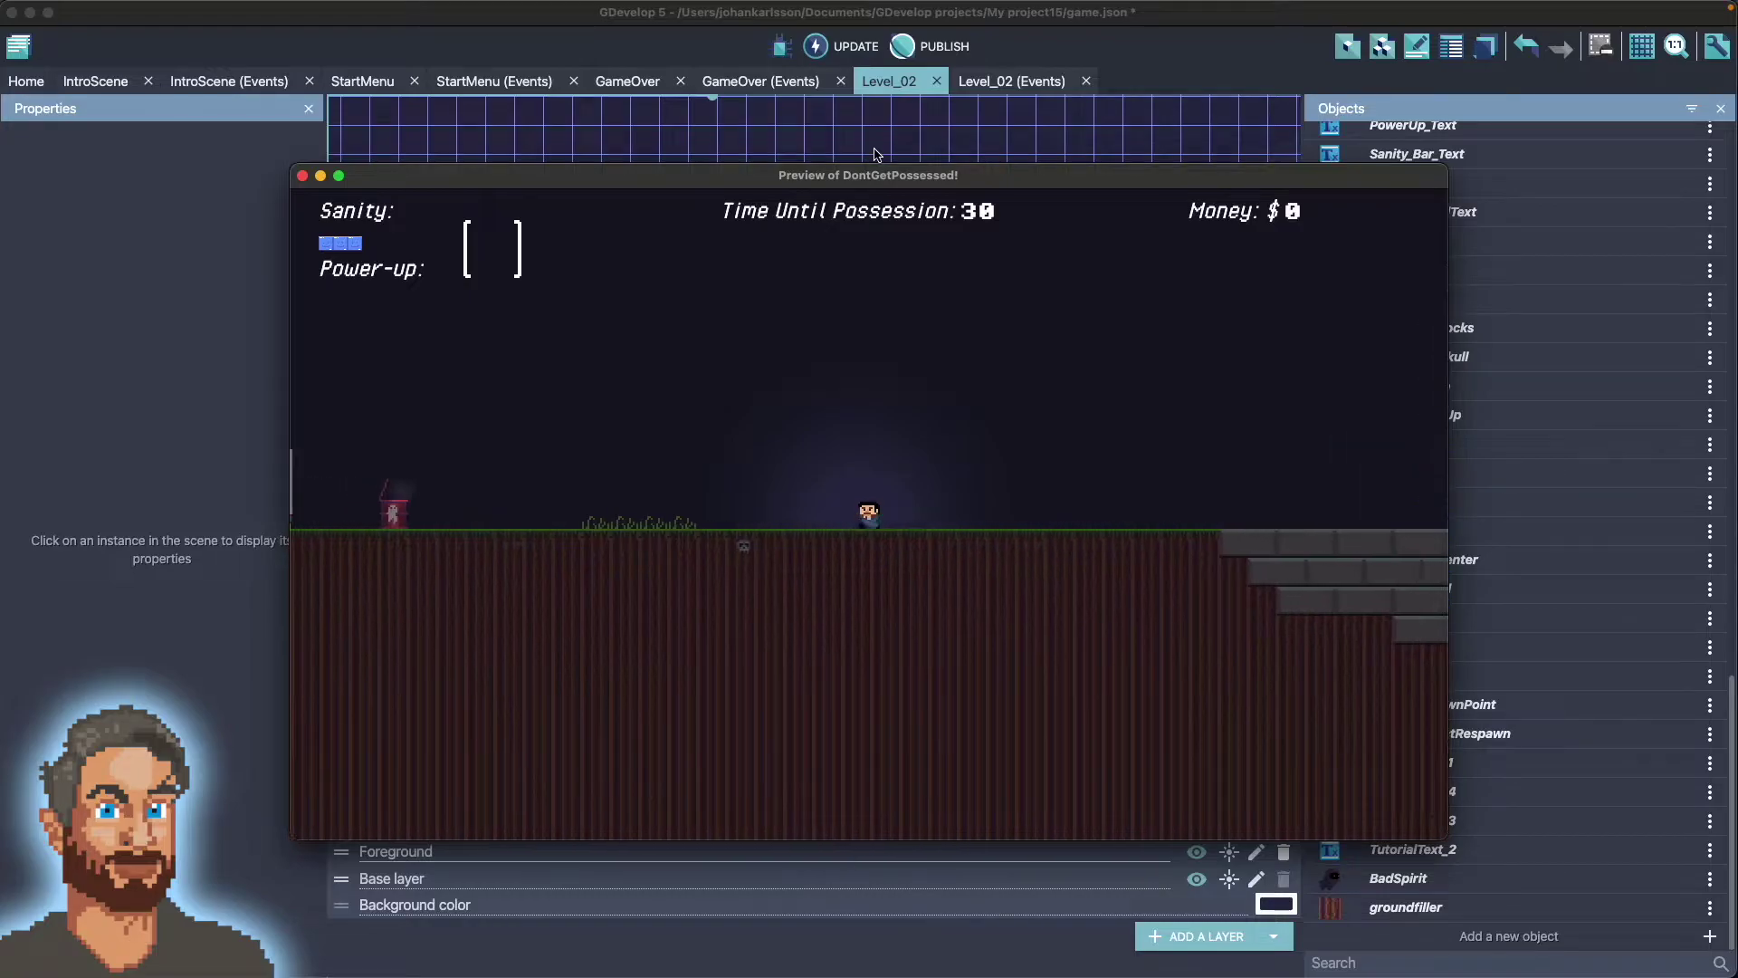
key(Left)
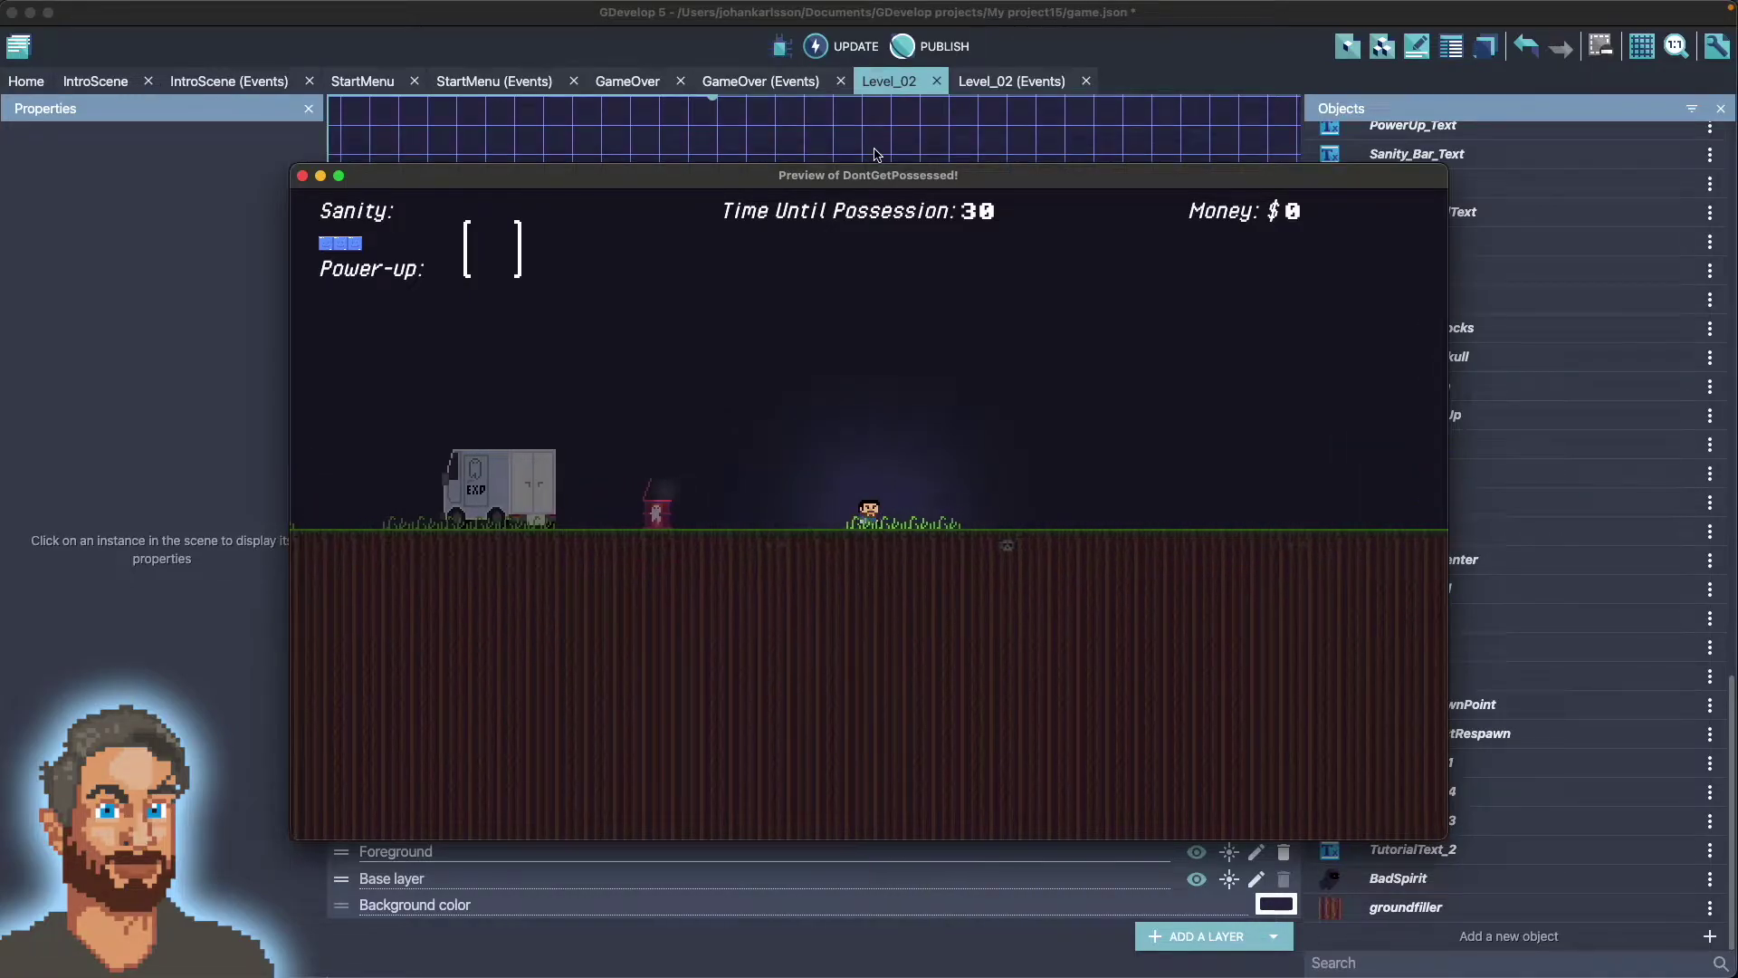
key(Right)
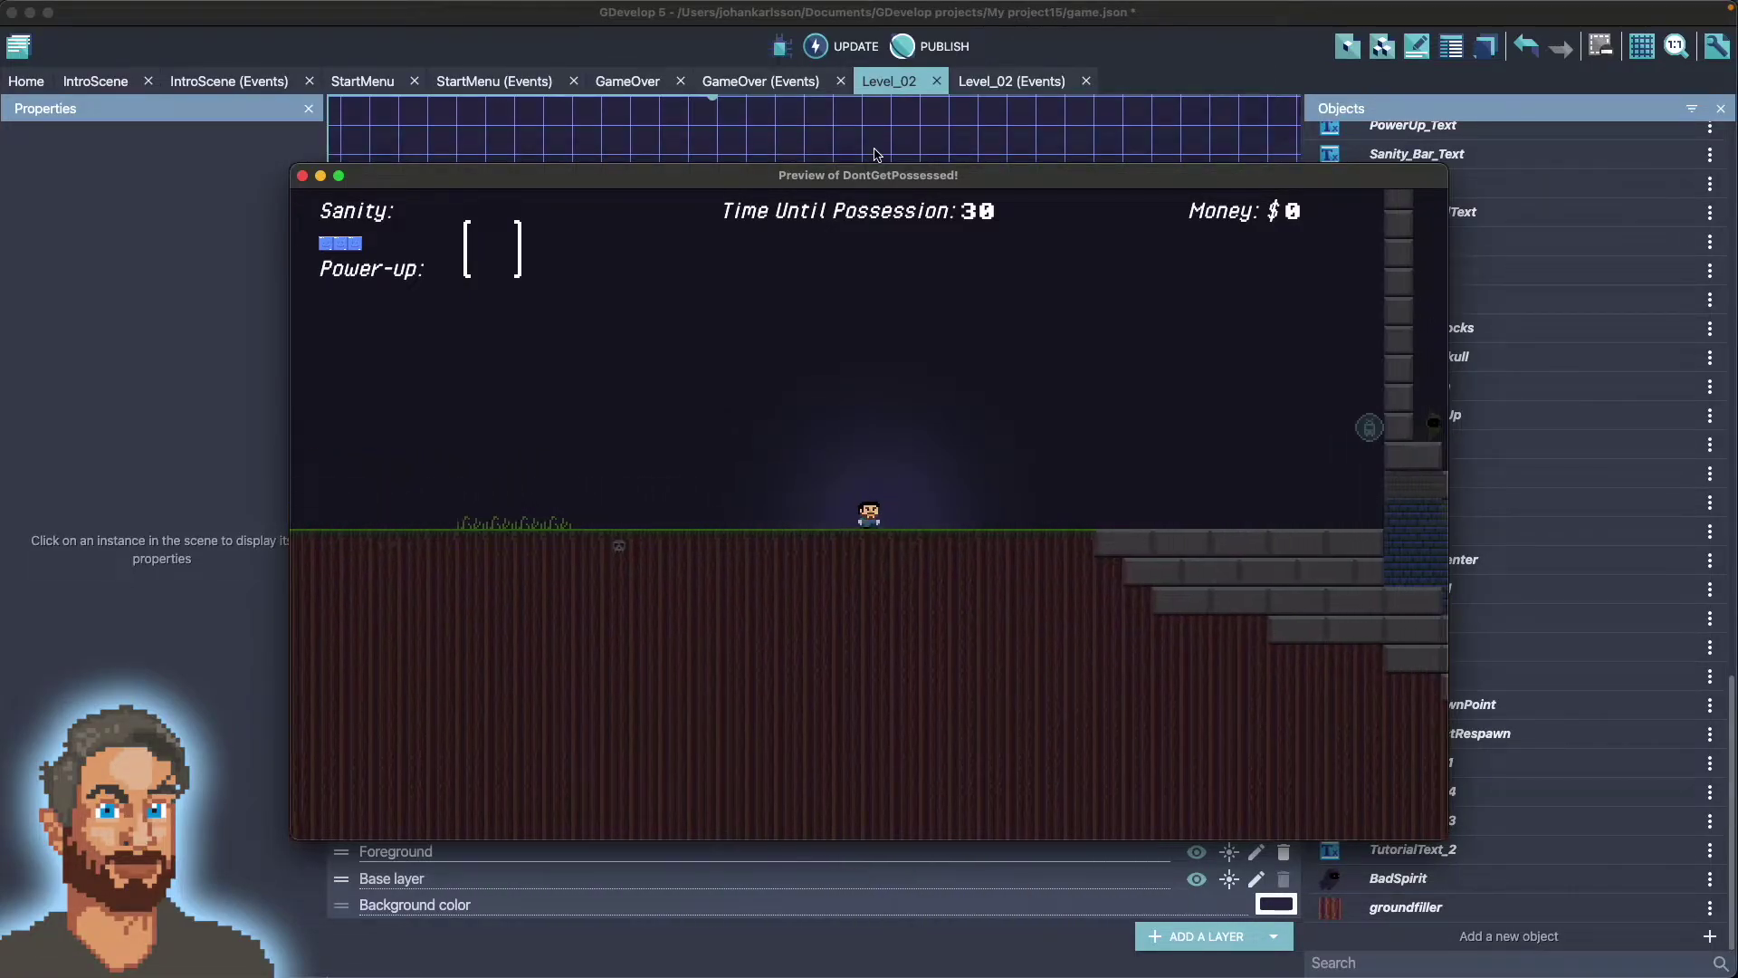
key(Right)
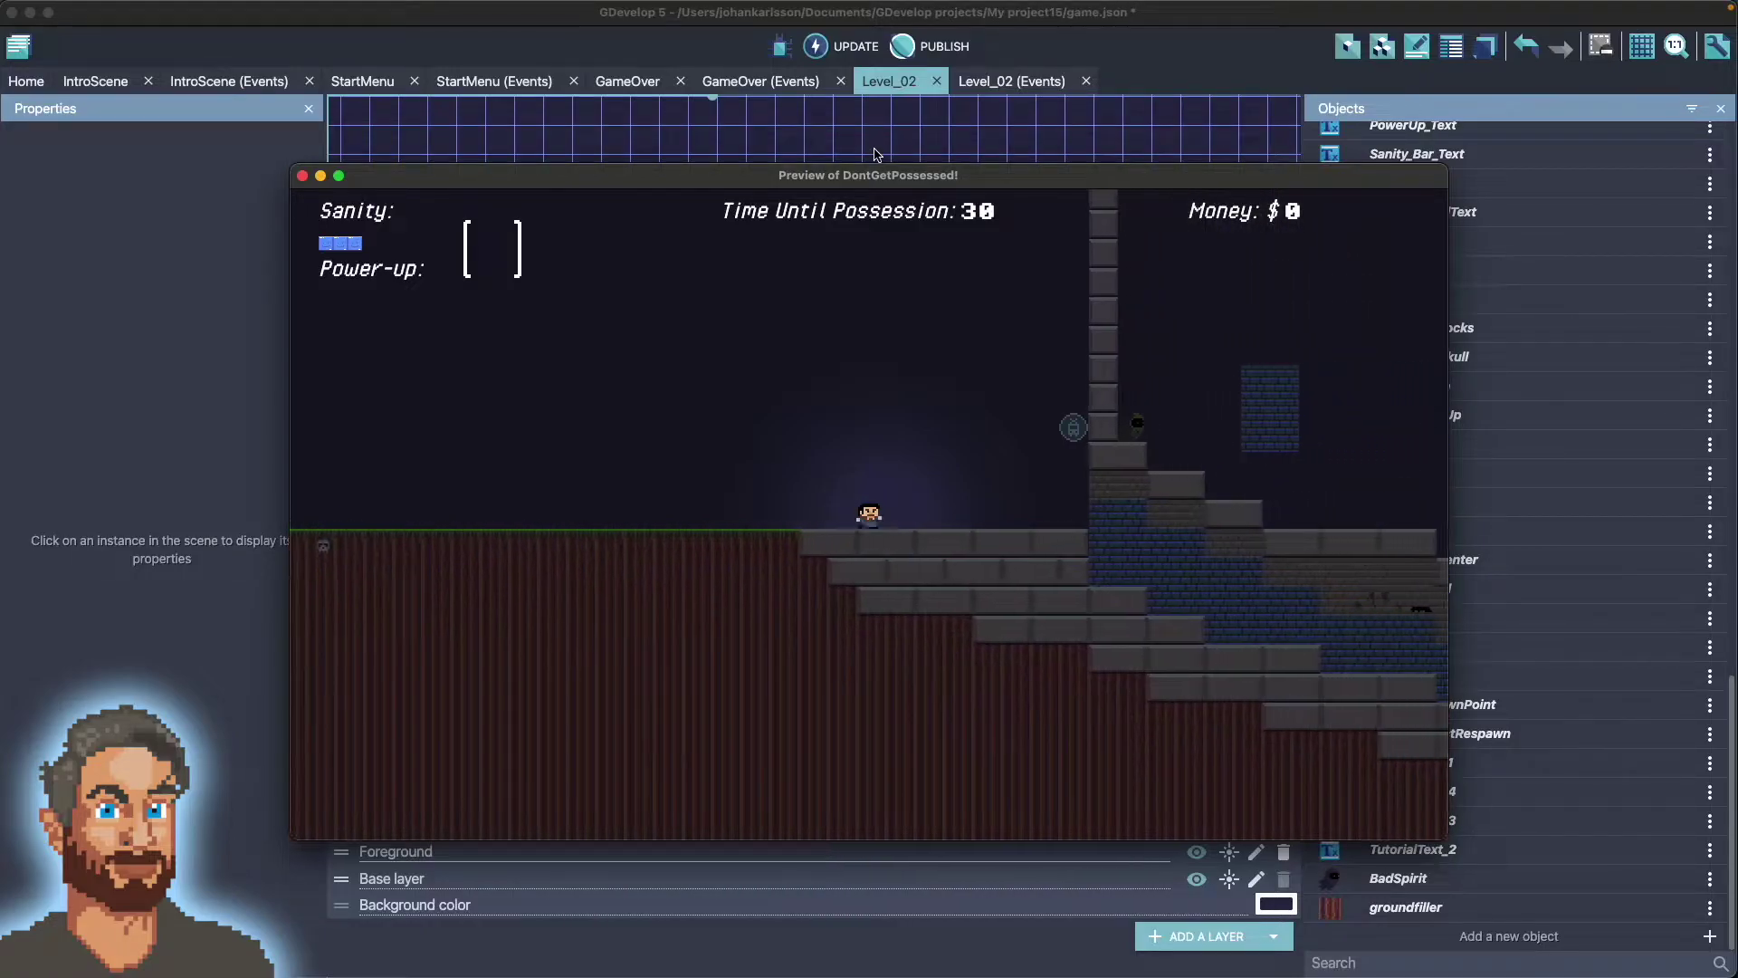
key(Left)
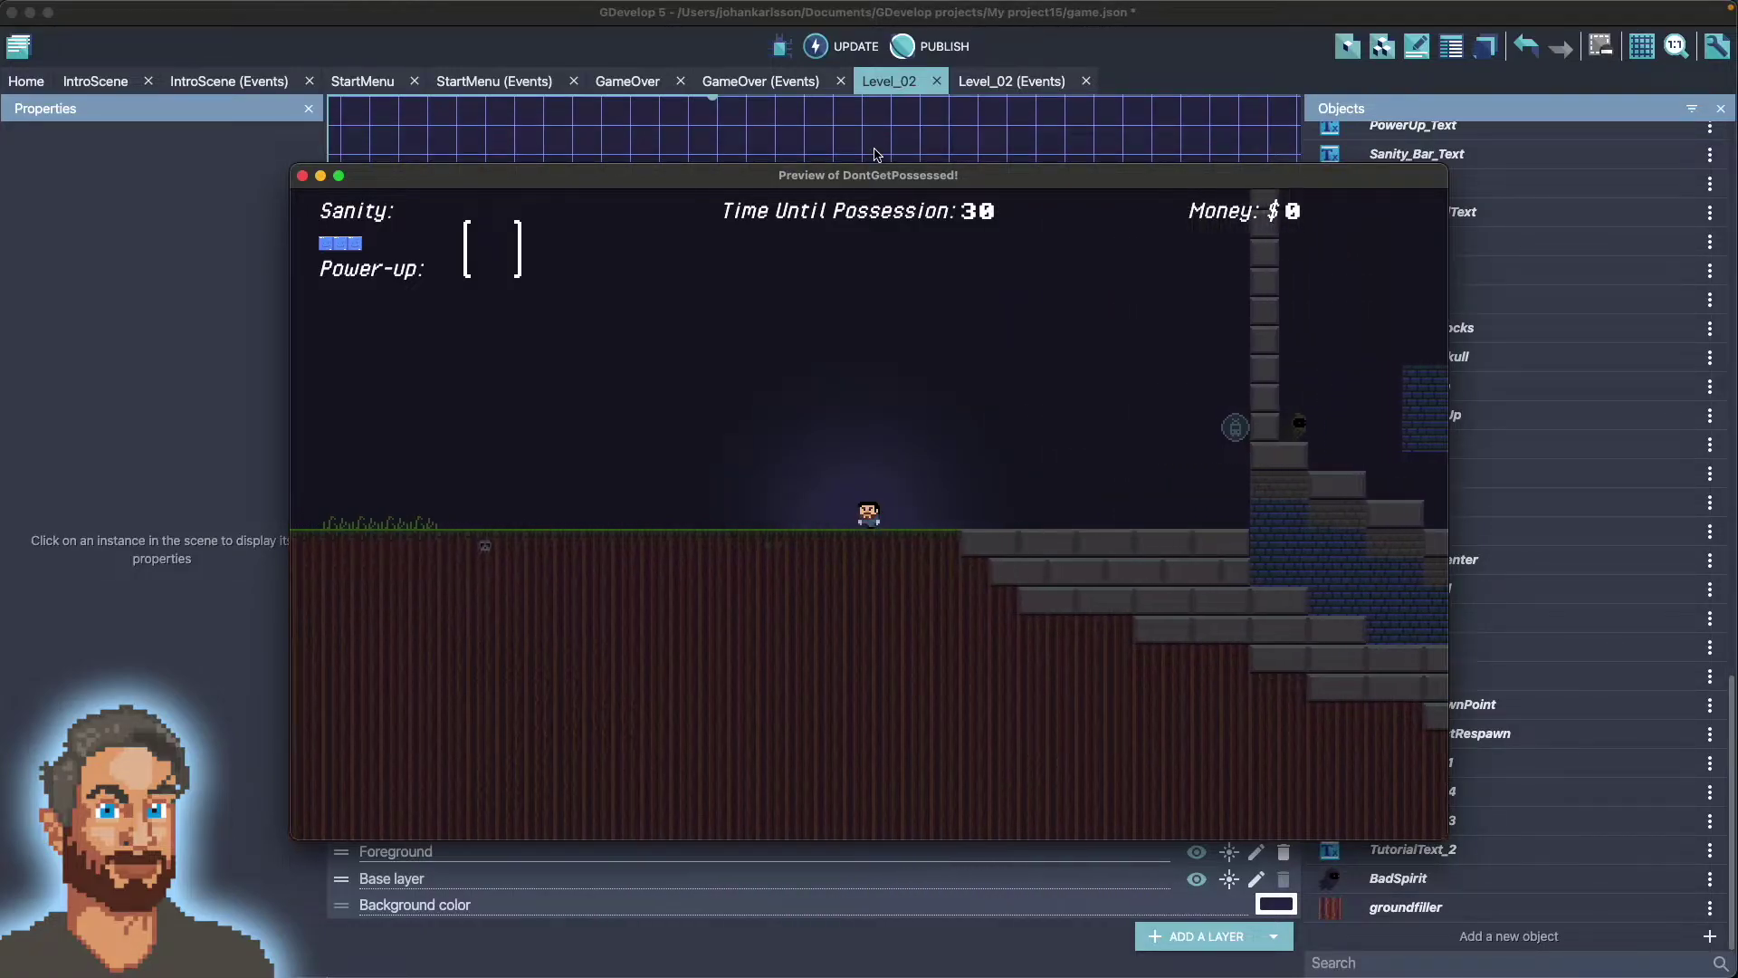
key(Right)
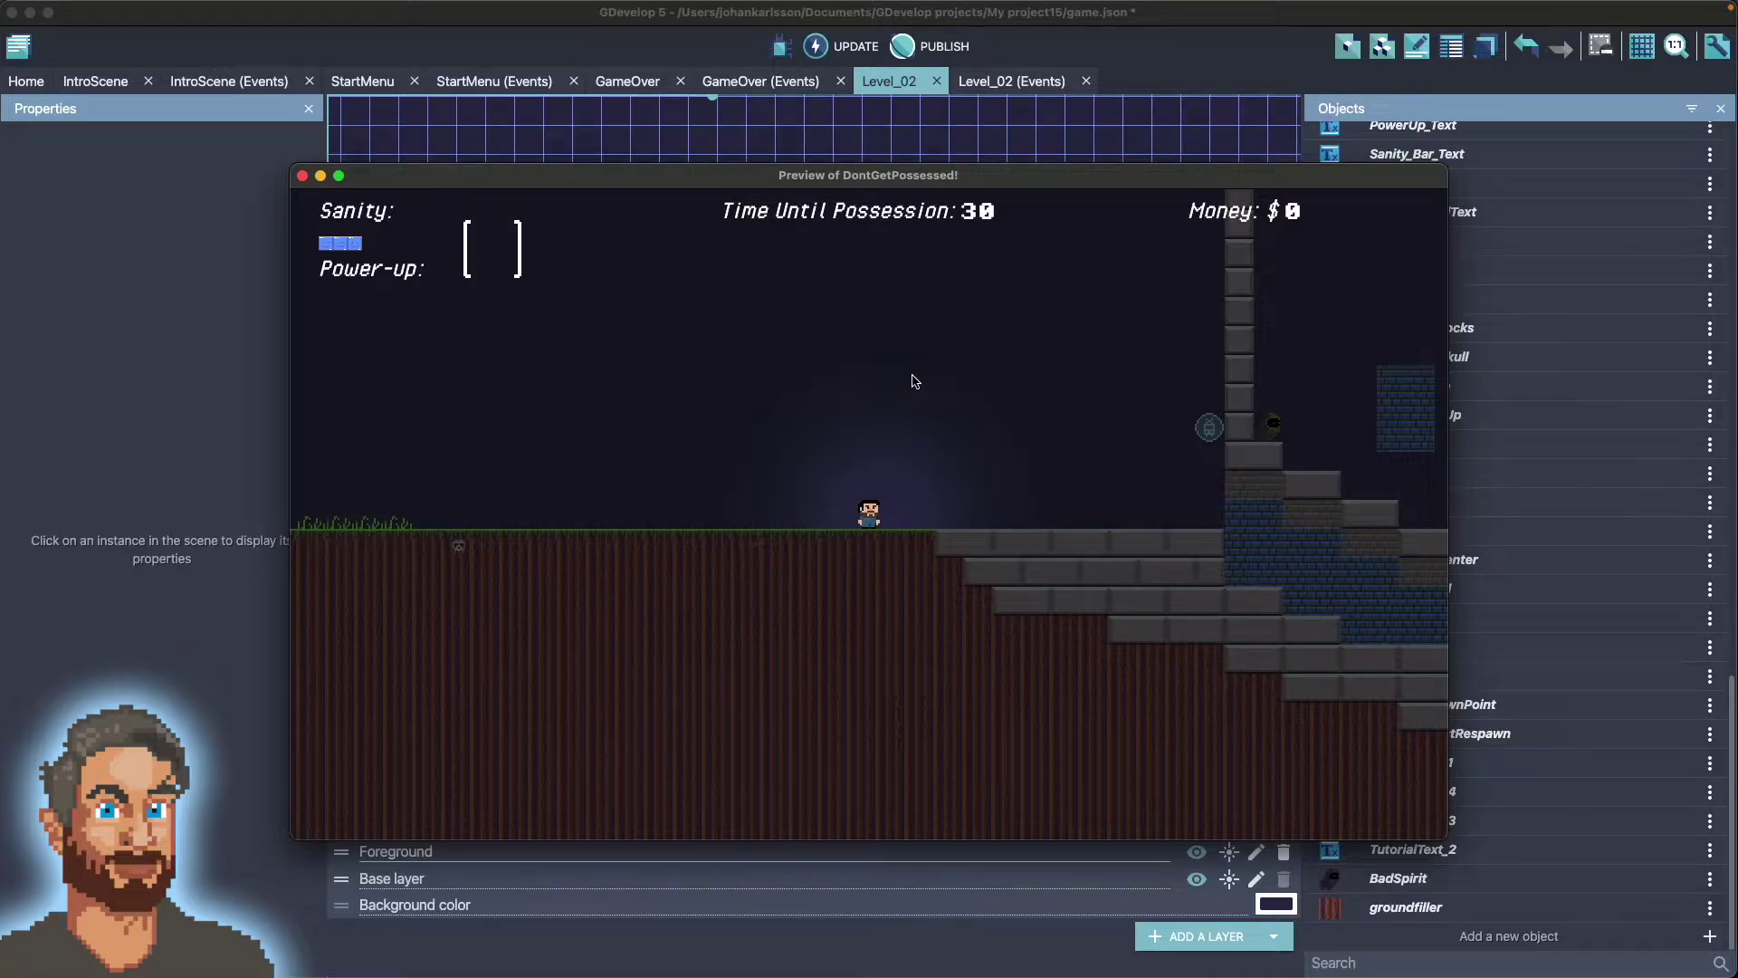
- Walk the player down the stone stairs into the haunted building
key(Right)
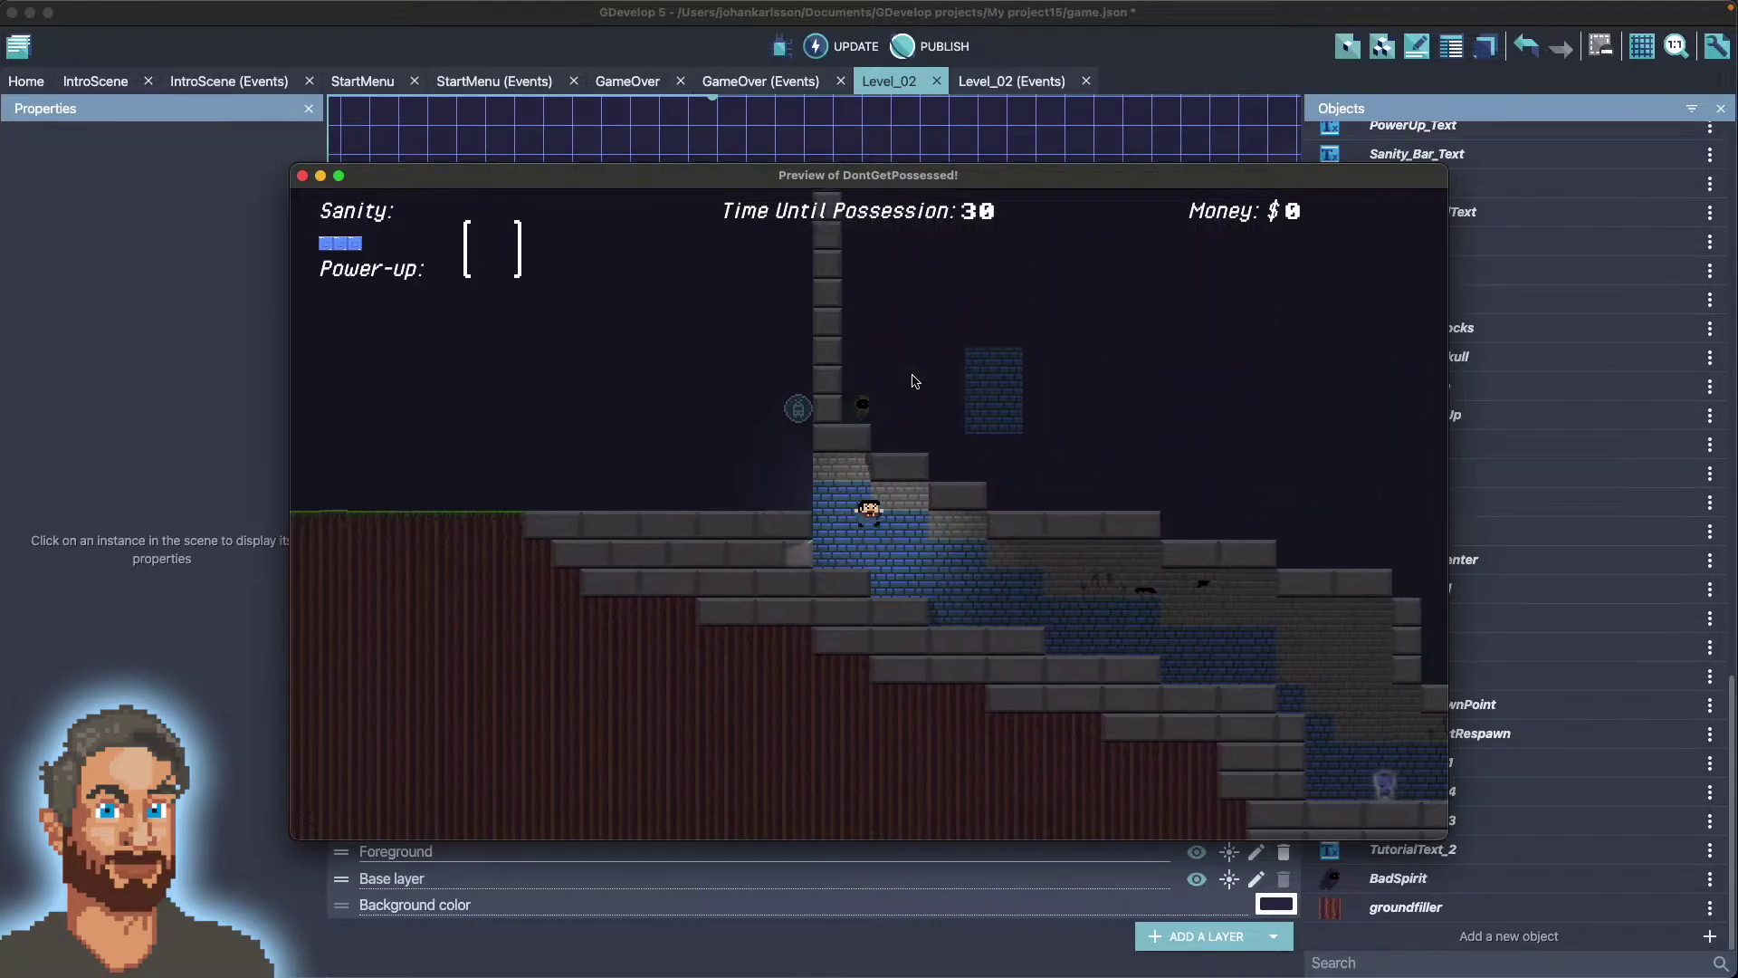
key(Right)
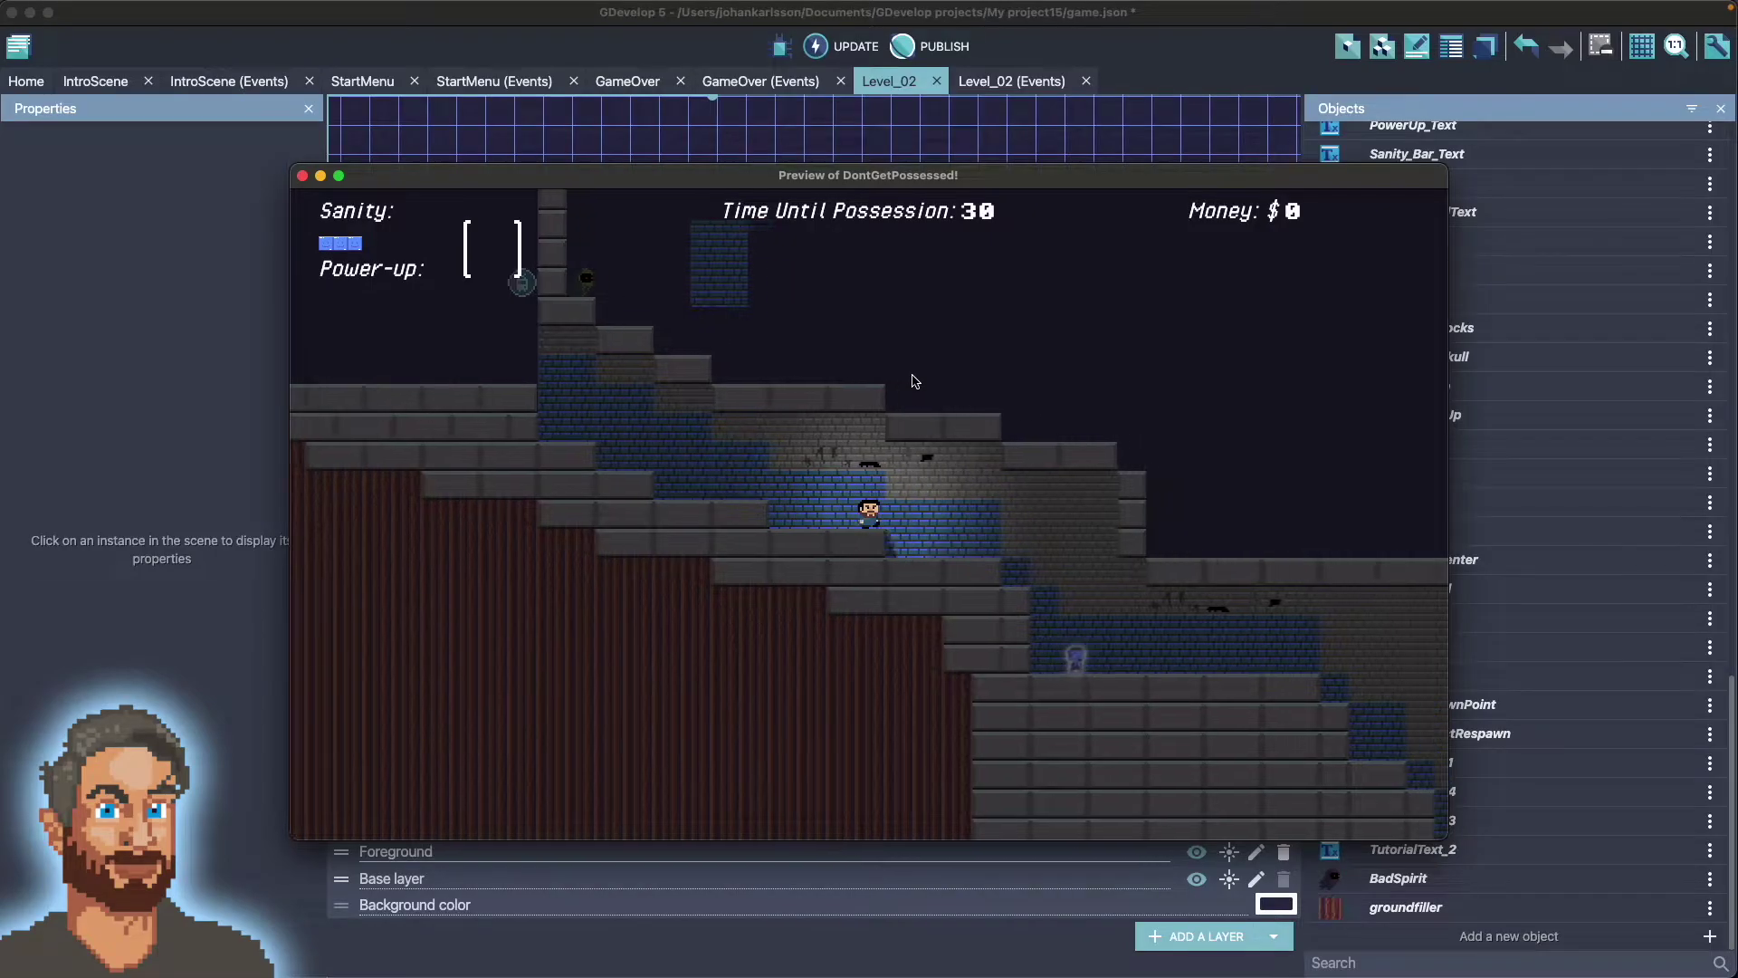
key(Right)
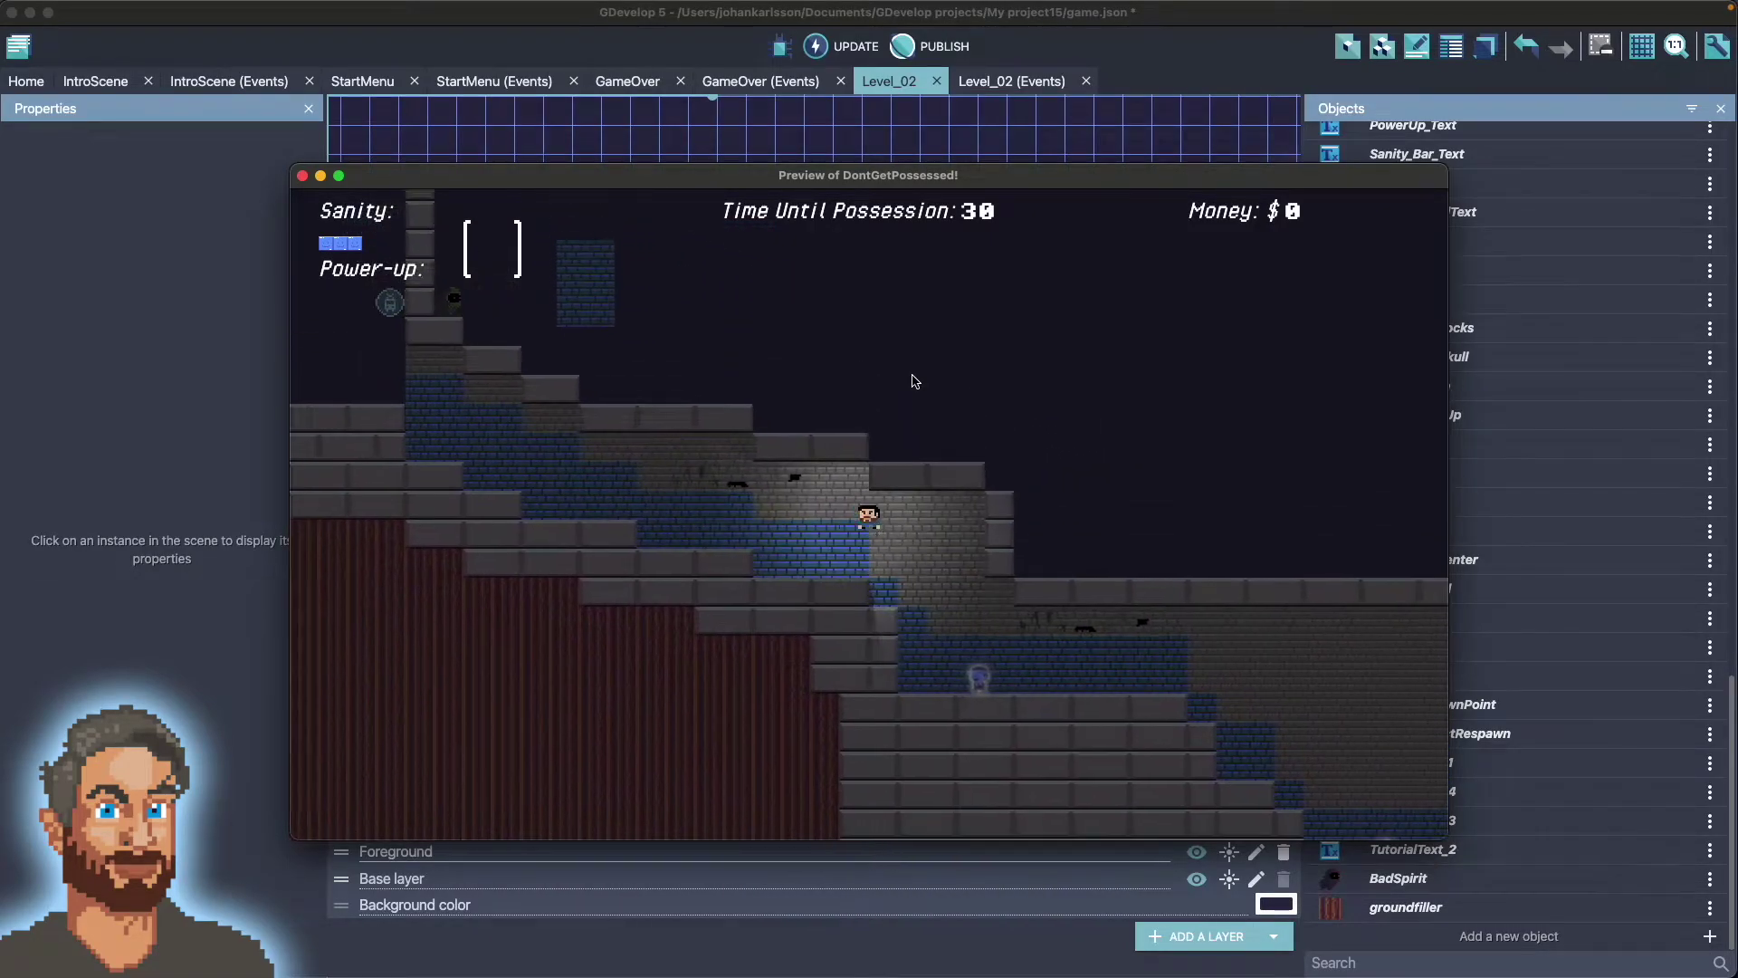
key(Left)
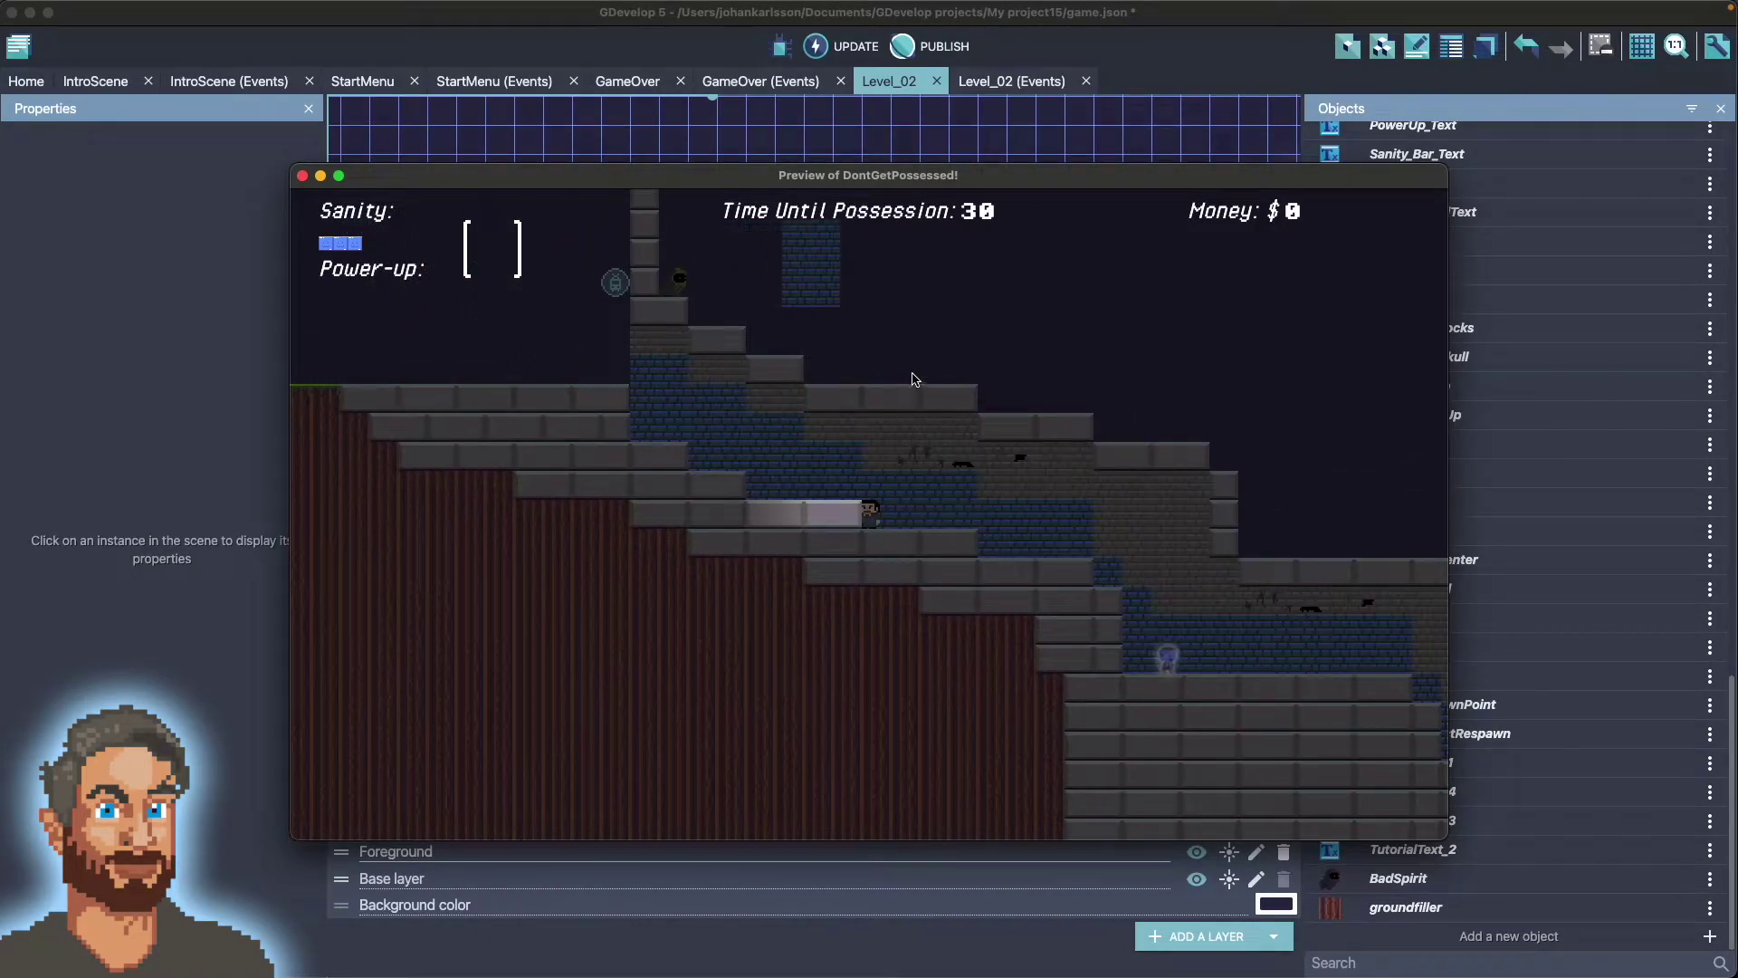
- Close the Level_02 preview and launch a preview of IntroScene
click(303, 176)
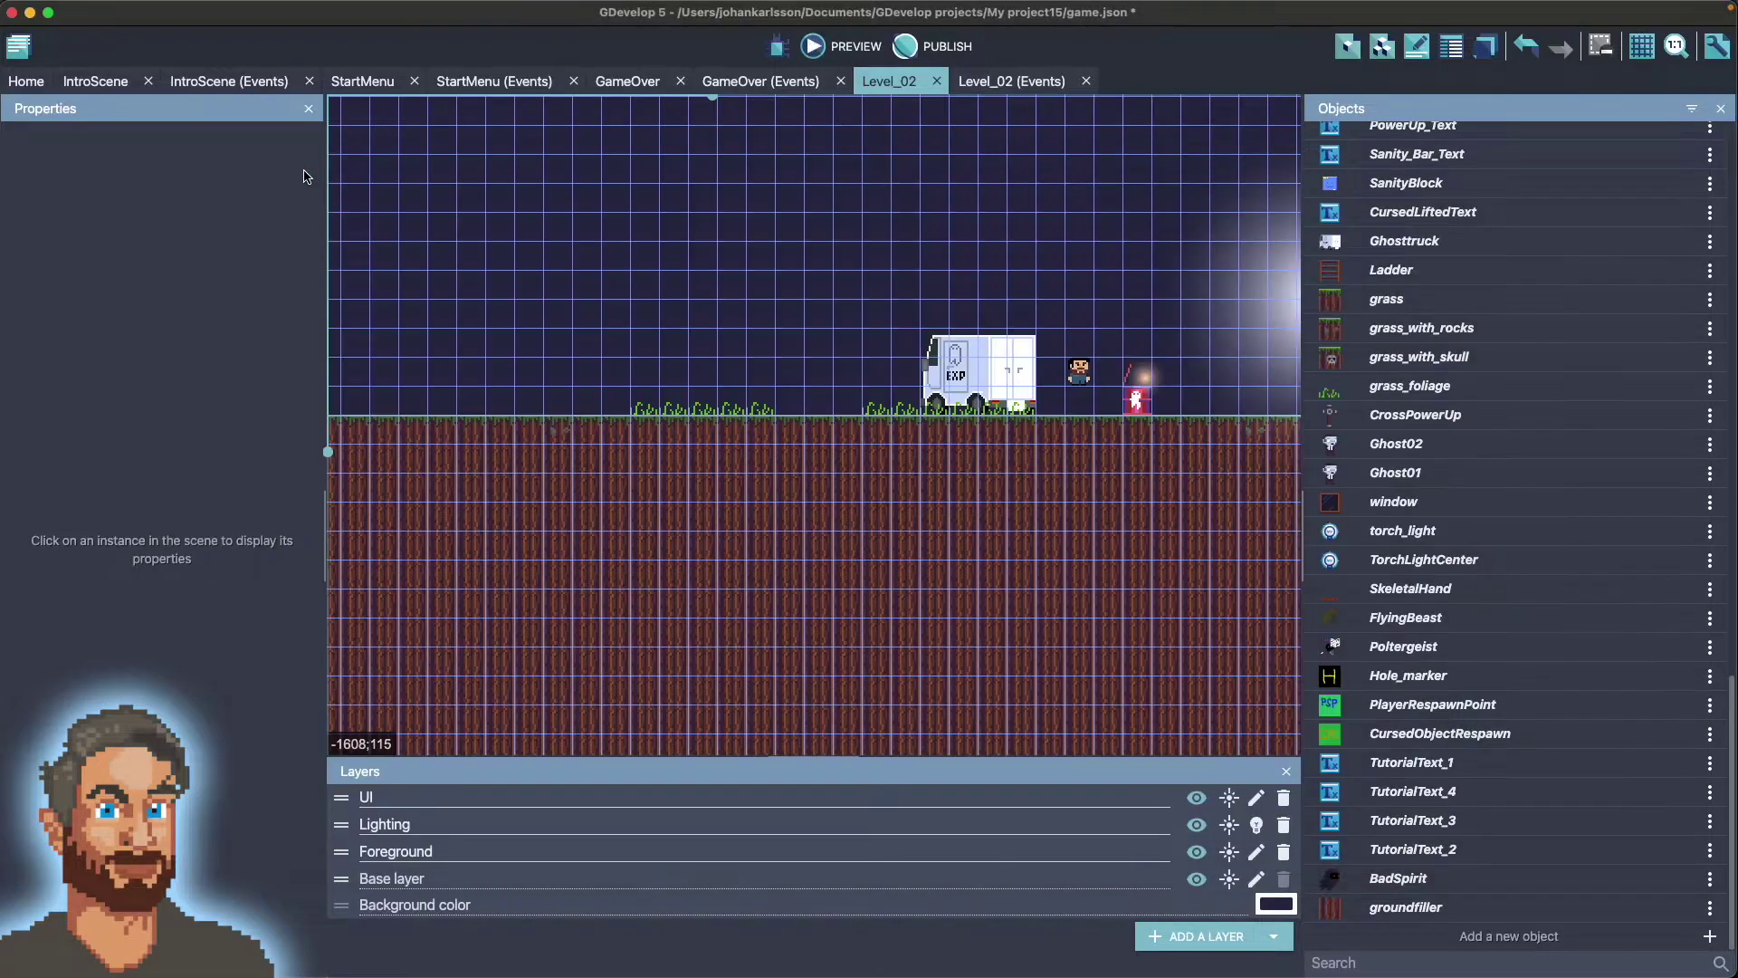
click(95, 81)
click(829, 46)
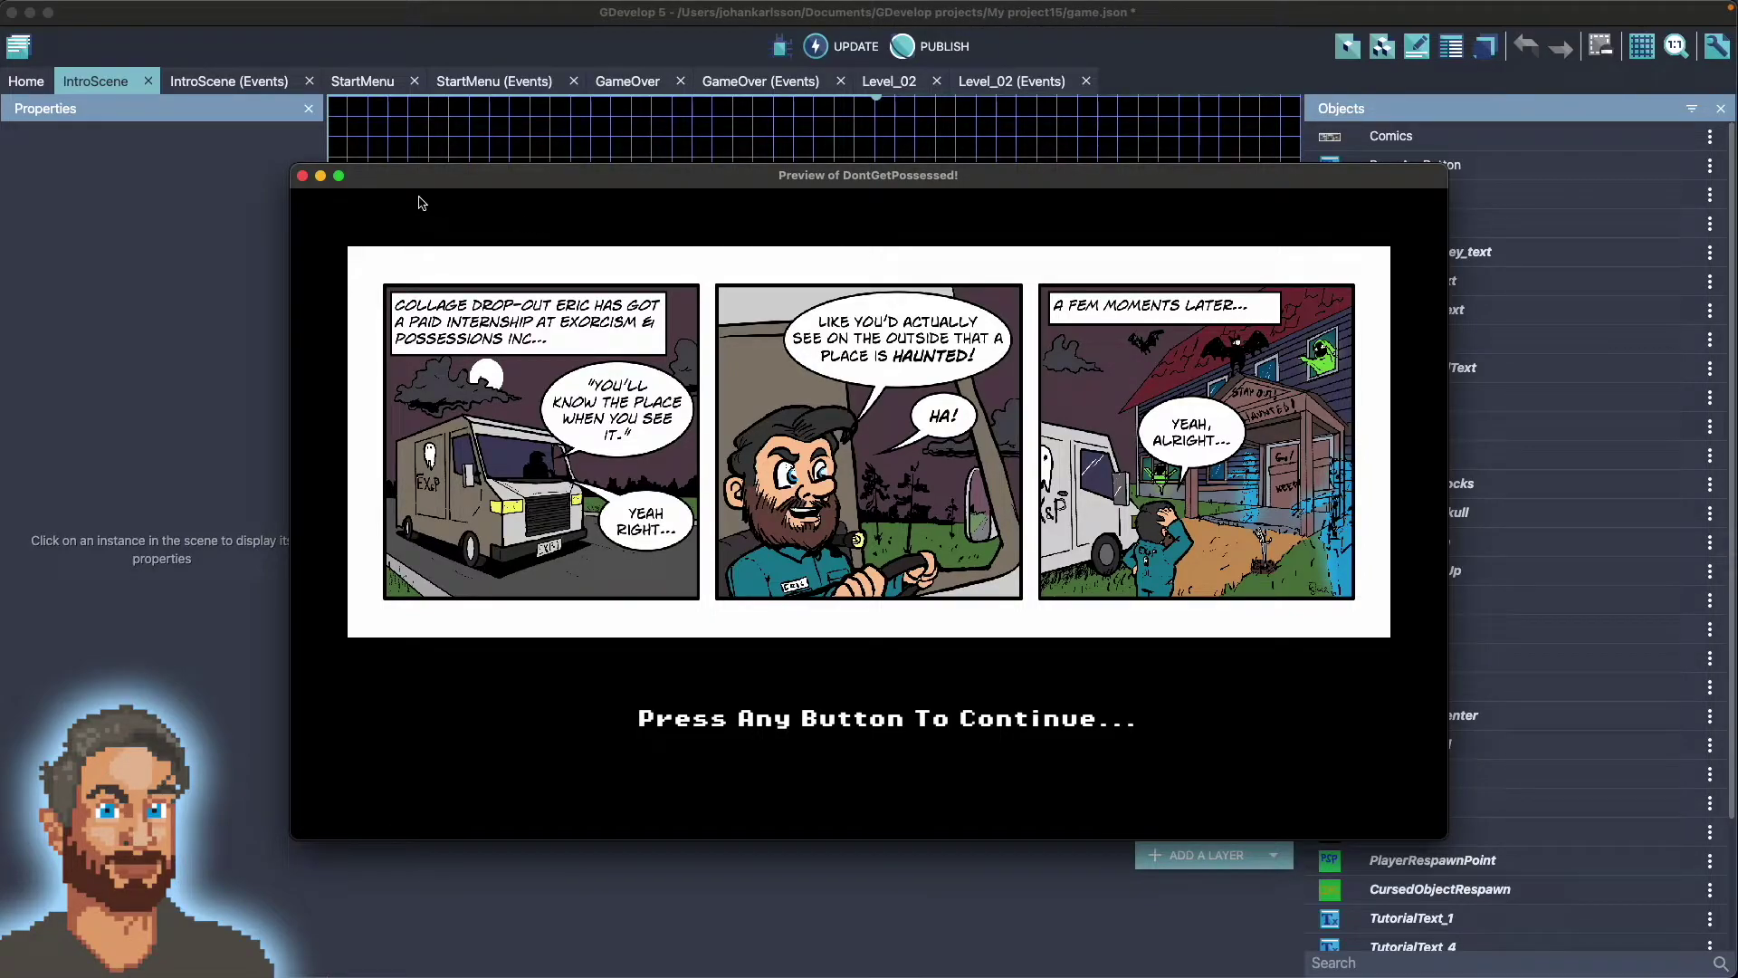
- Close the IntroScene preview and open the GameOver scene from the scene list
click(302, 176)
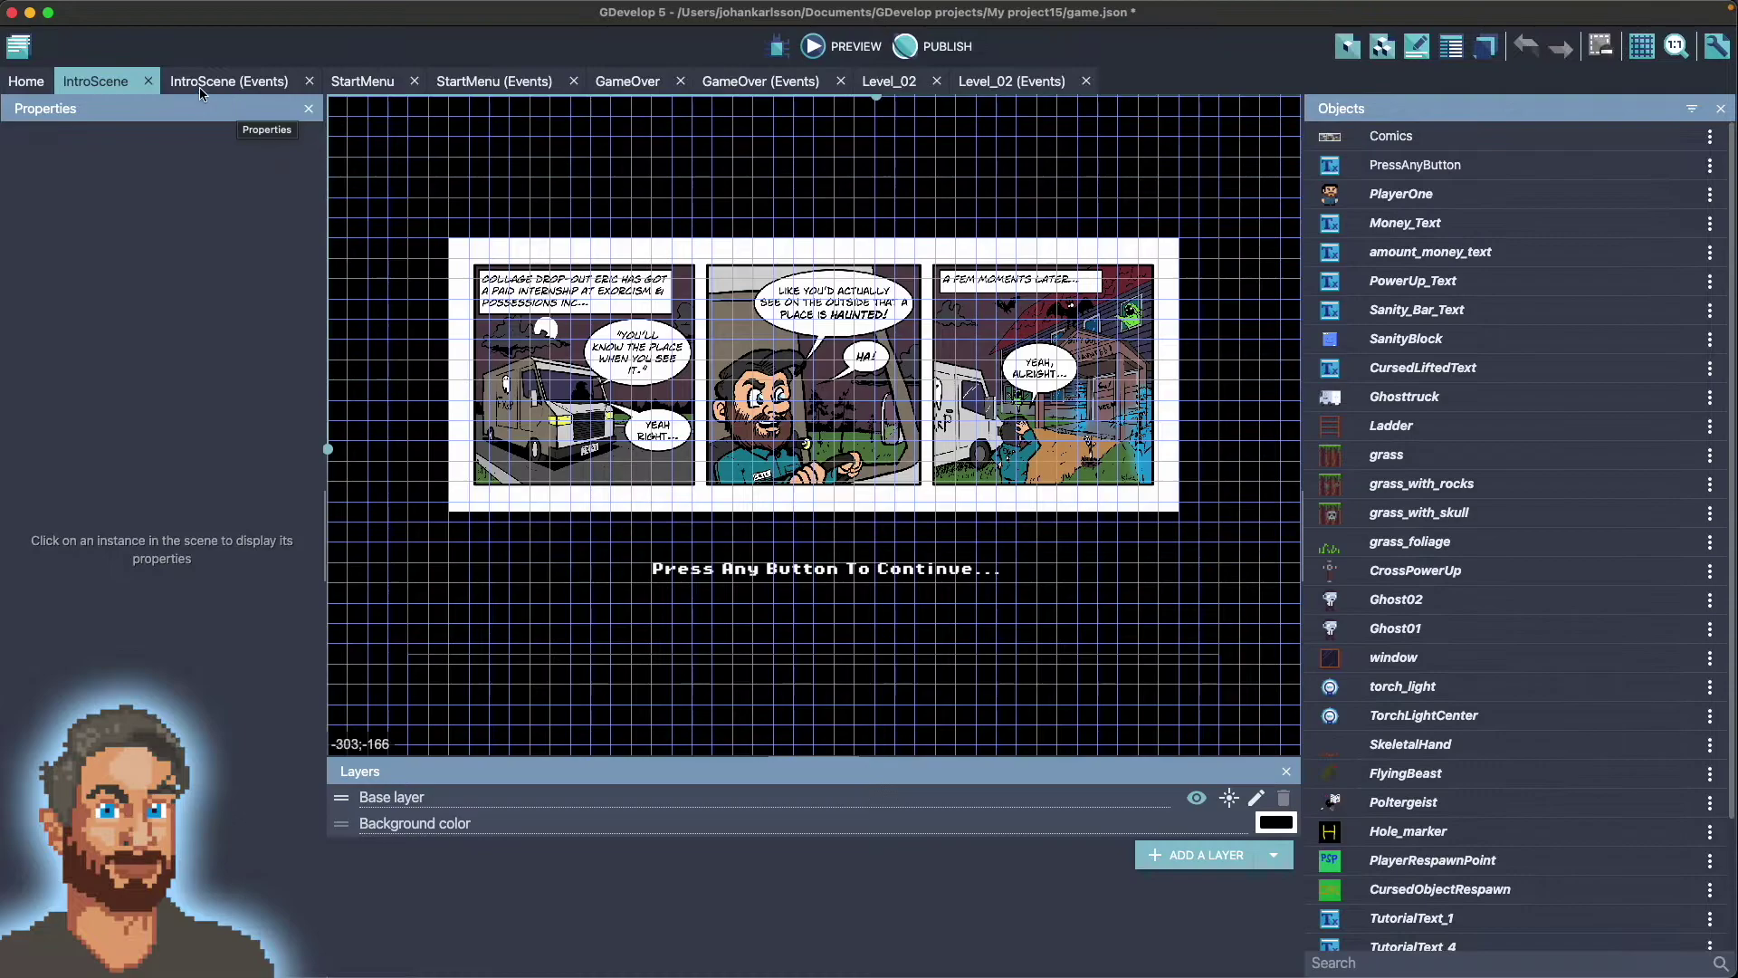
click(20, 47)
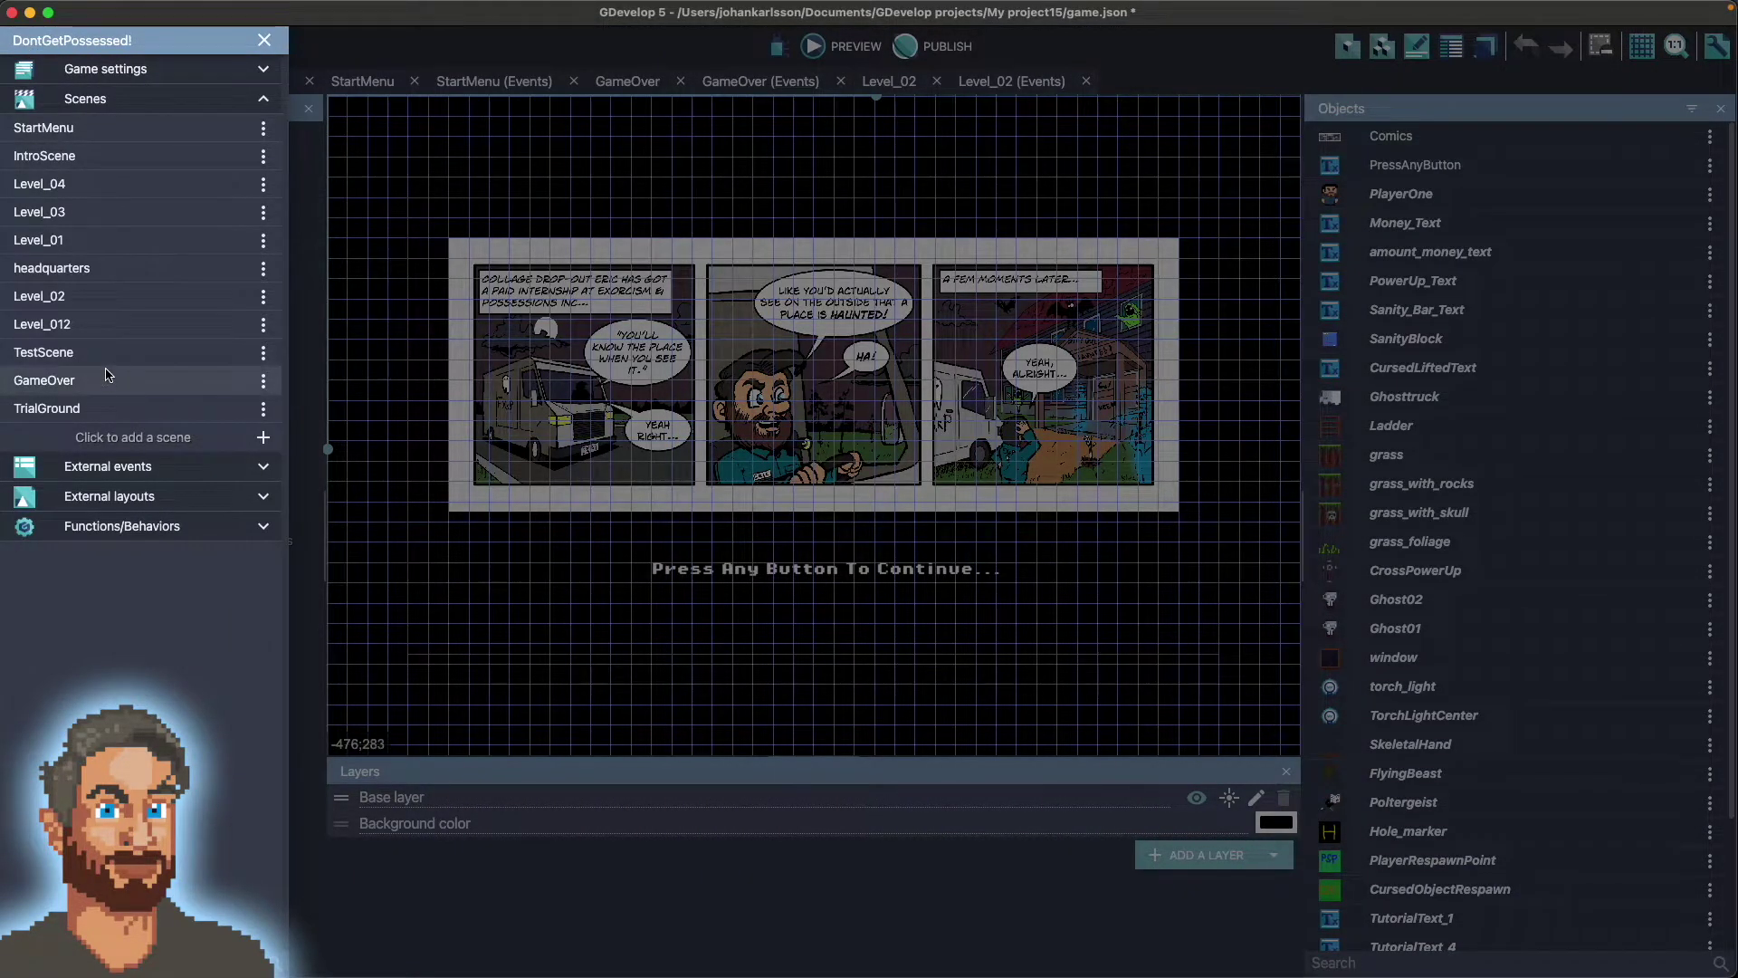
click(106, 378)
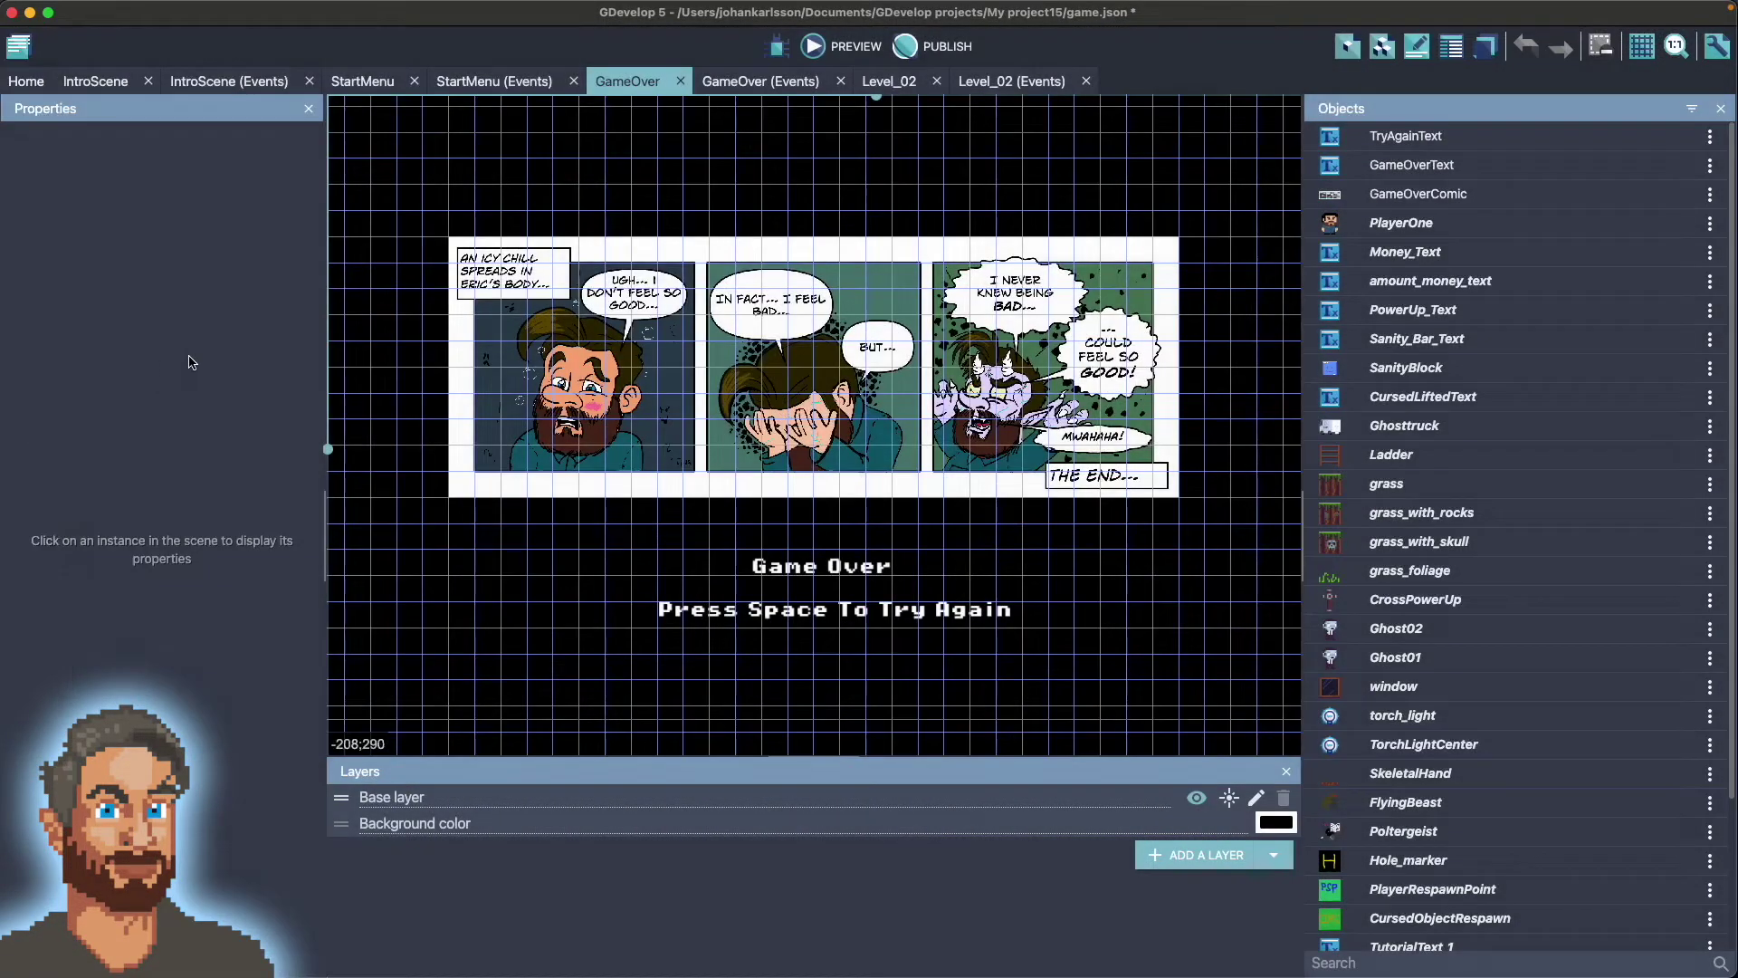
- Preview the GameOver comic, close it, and reopen the project manager's list of eleven scenes
click(812, 43)
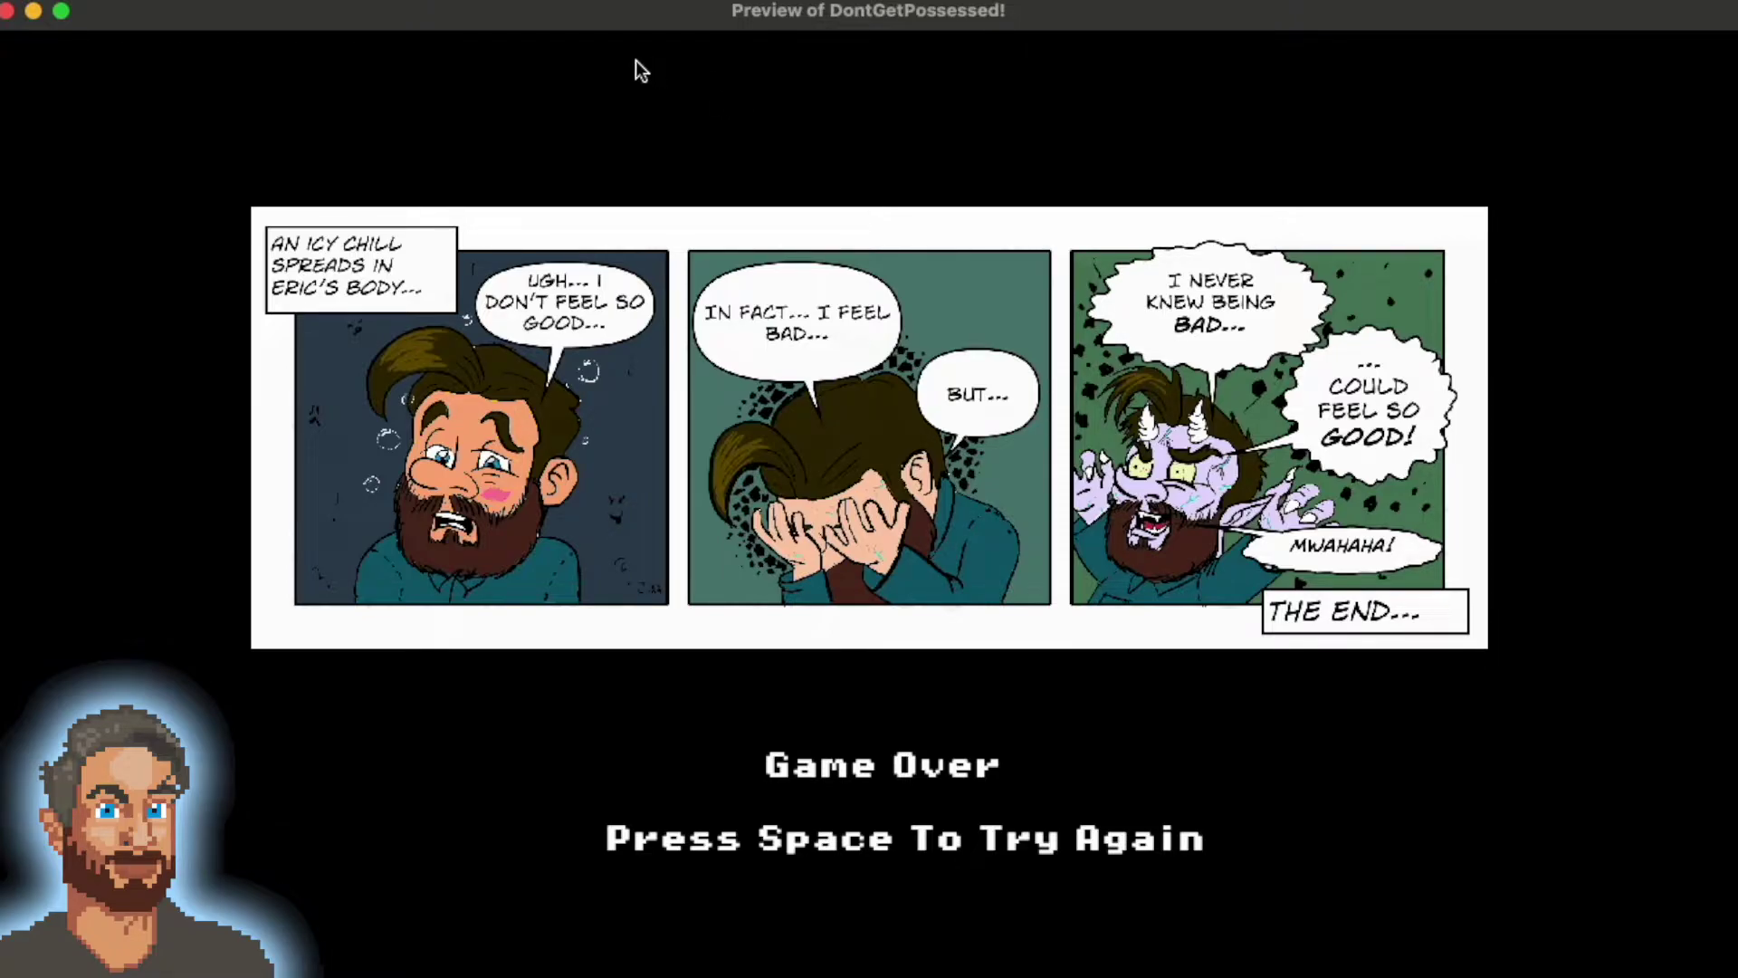
key(super+w)
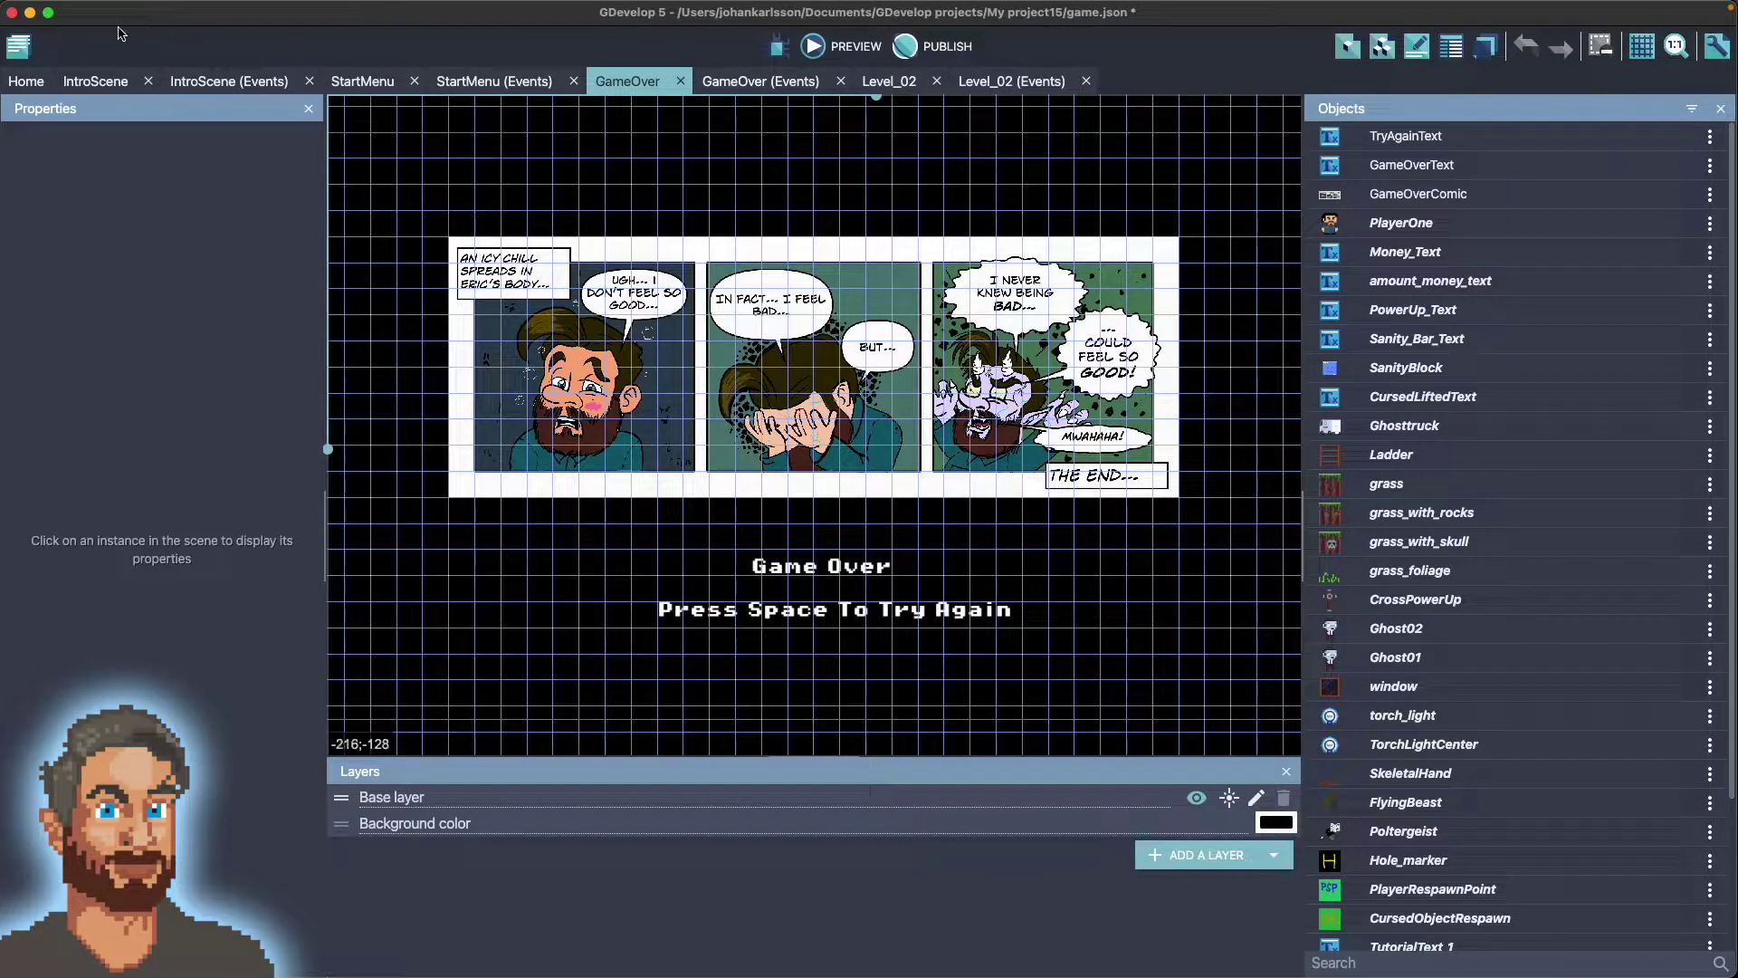
click(20, 47)
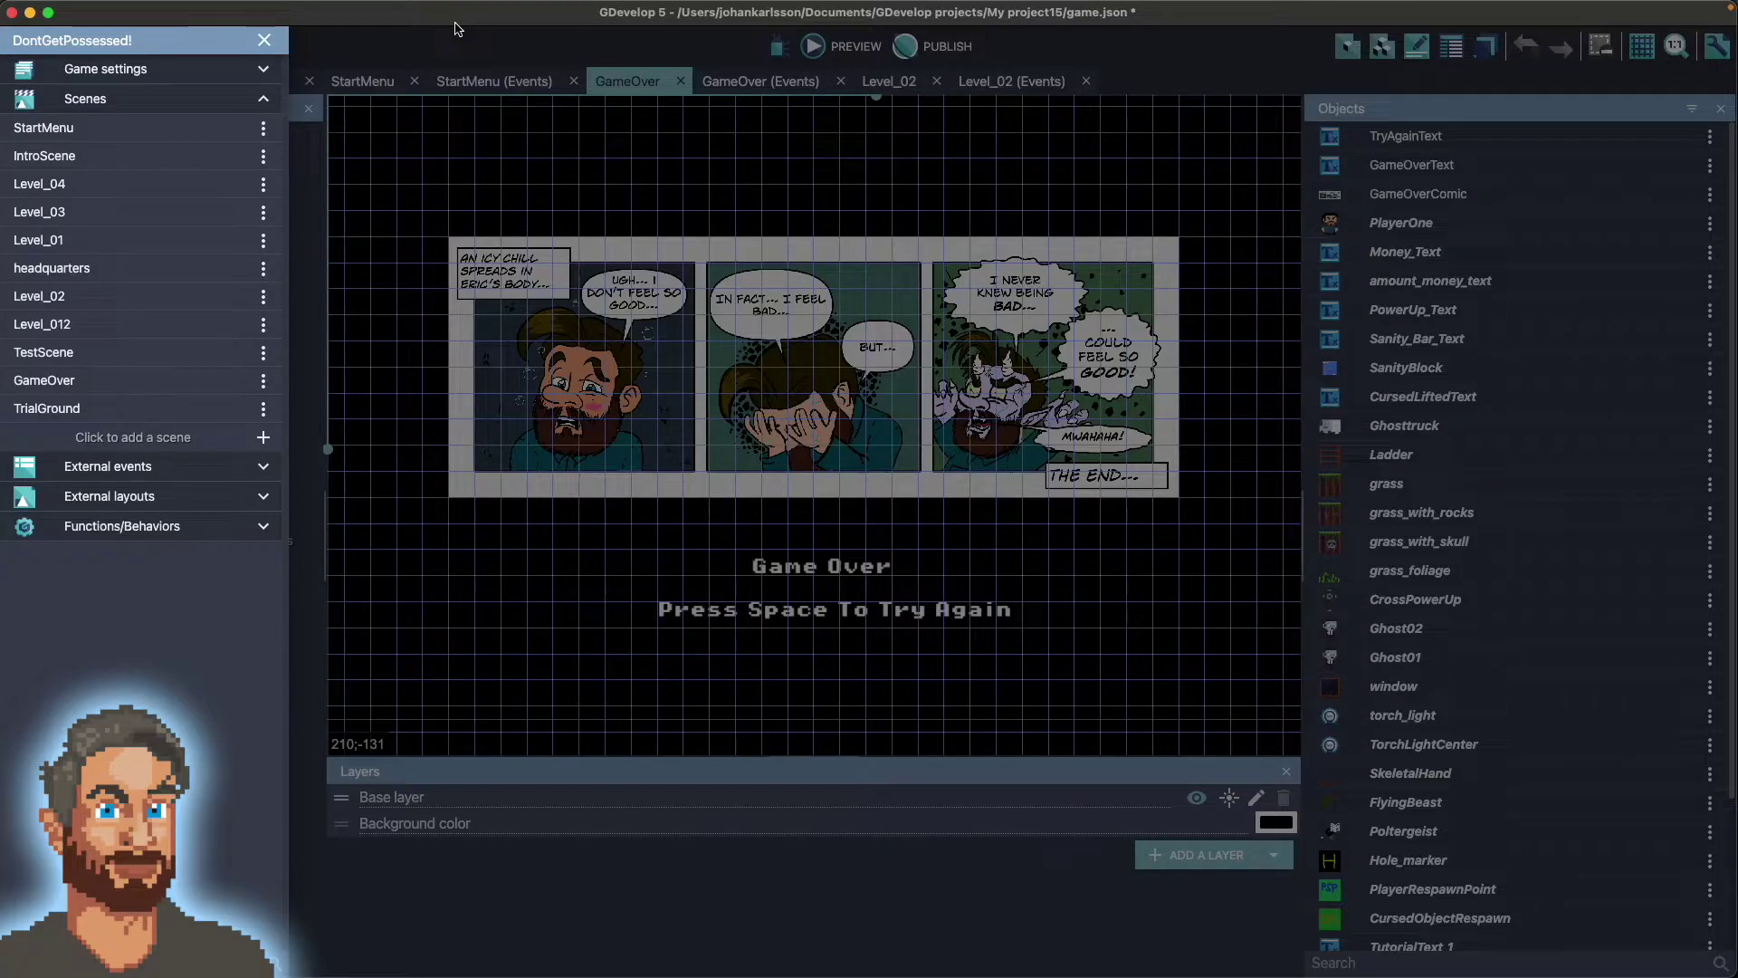
- Adjust the system volume and open the StartMenu scene with its Press Space To Start title
key(XF86AudioRaiseVolume)
key(XF86AudioLowerVolume)
key(XF86AudioLowerVolume)
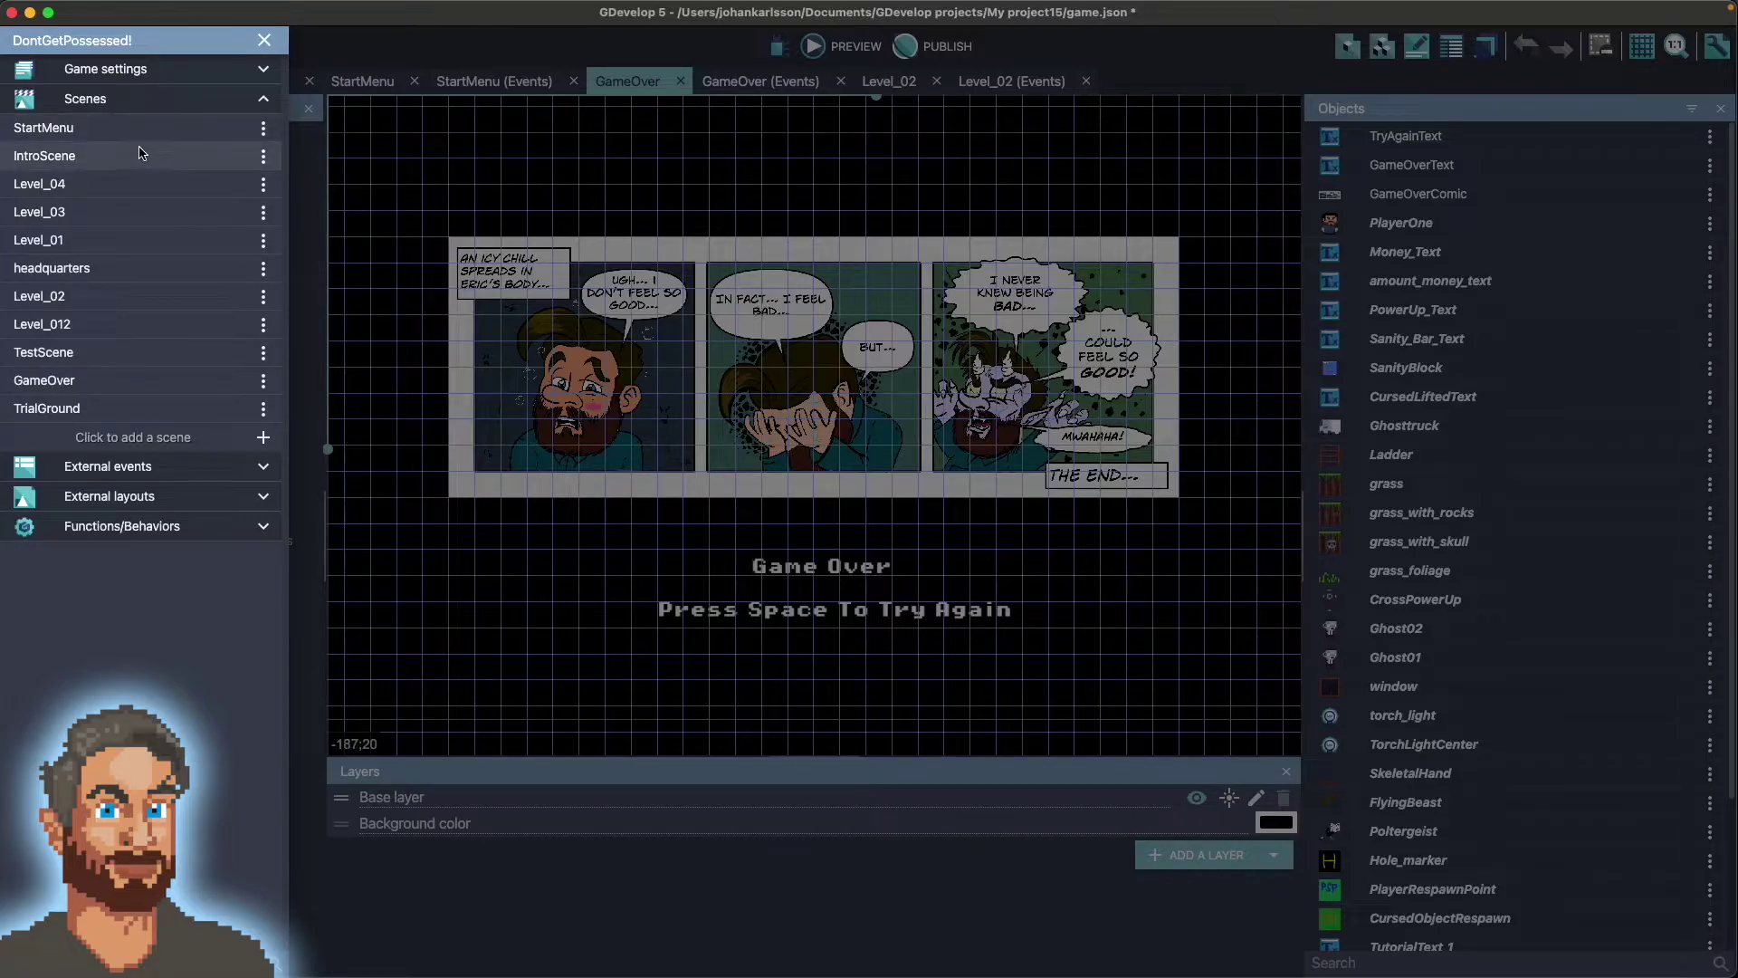
click(92, 137)
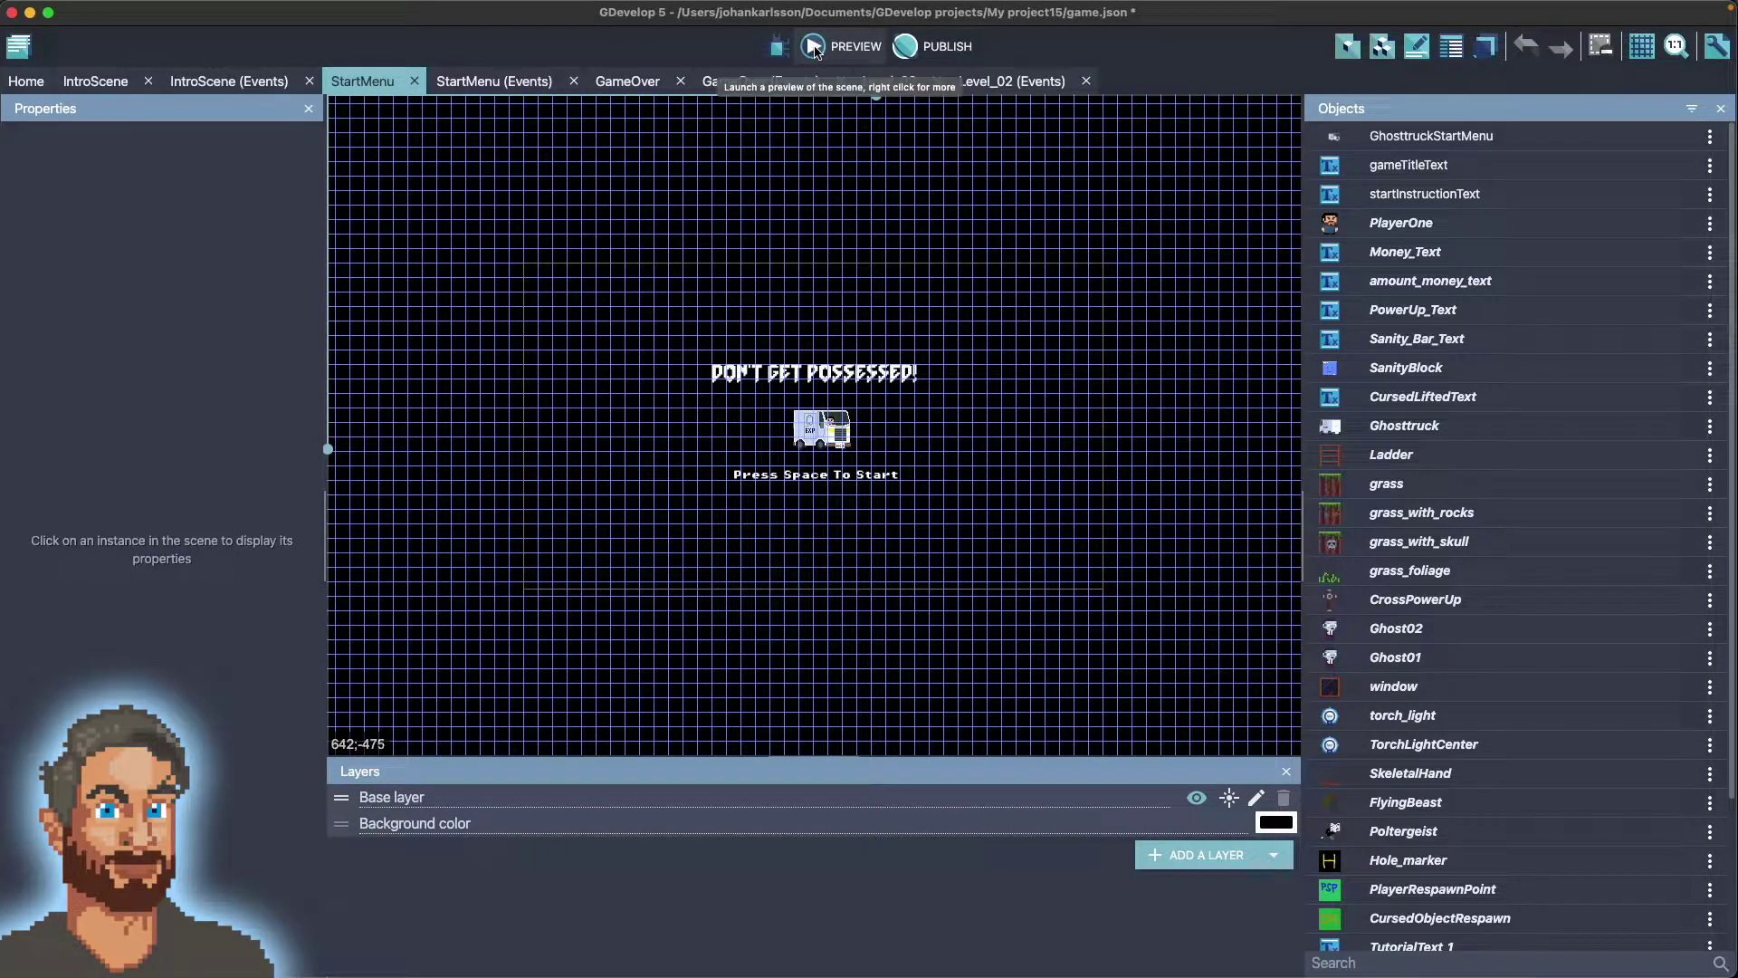
- Launch a fullscreen game preview and start from the title screen into the first level
click(815, 47)
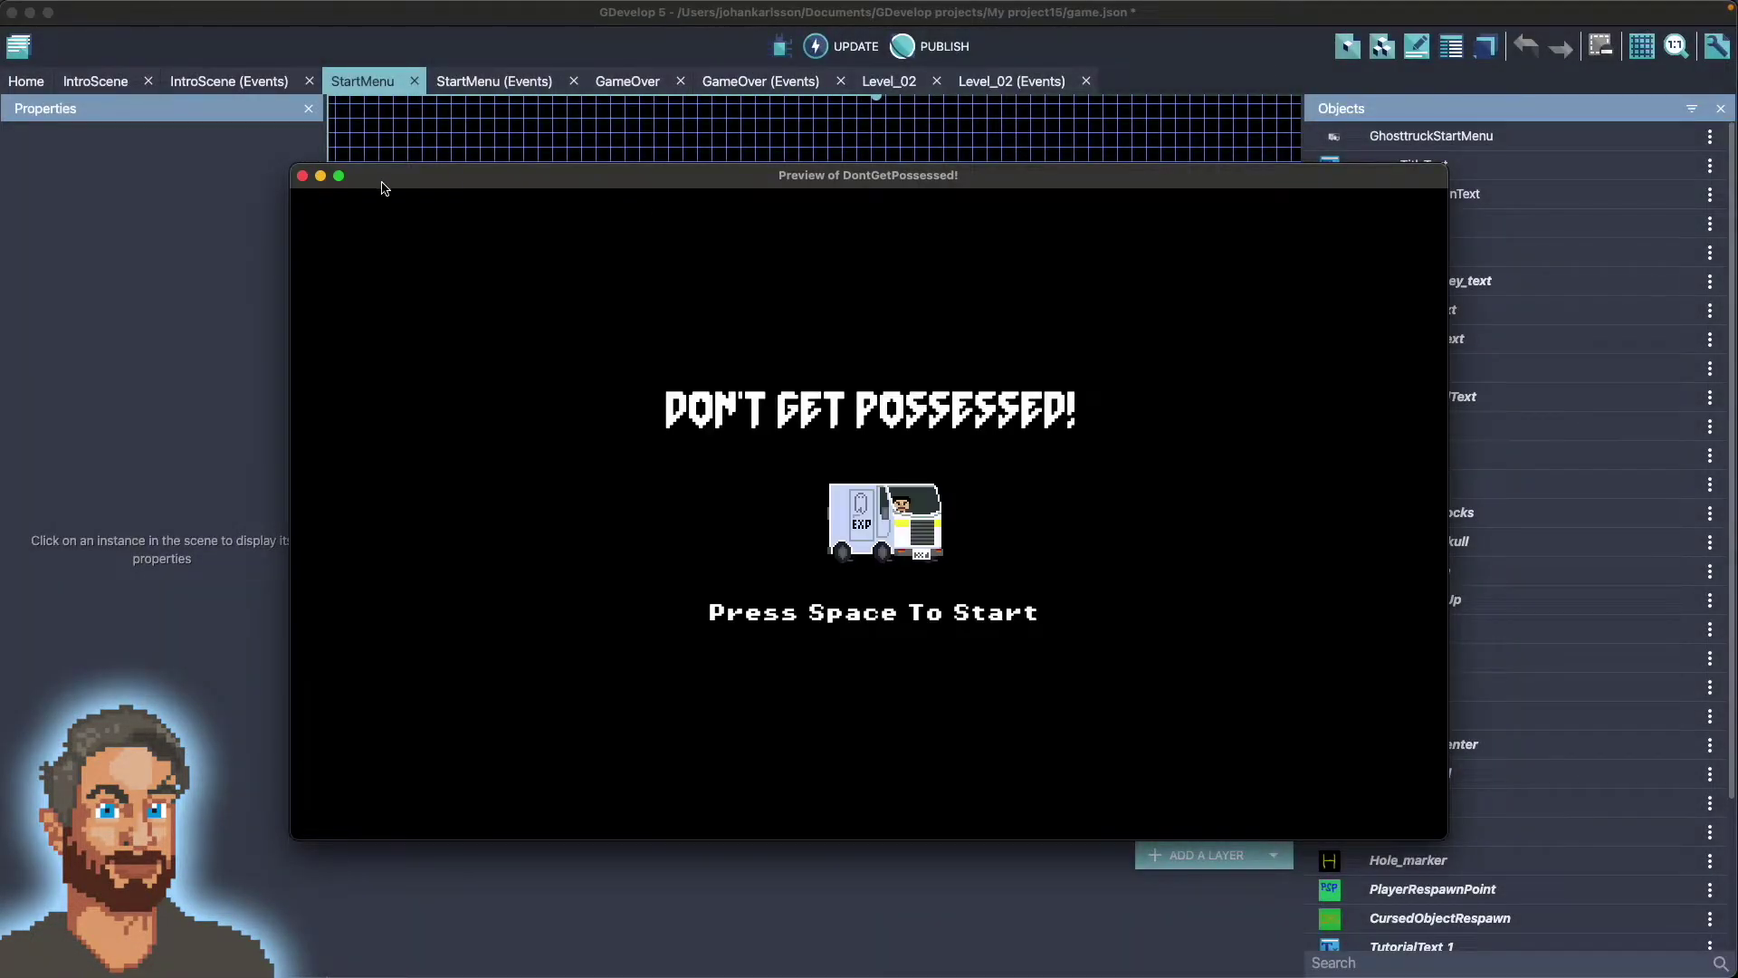
click(339, 177)
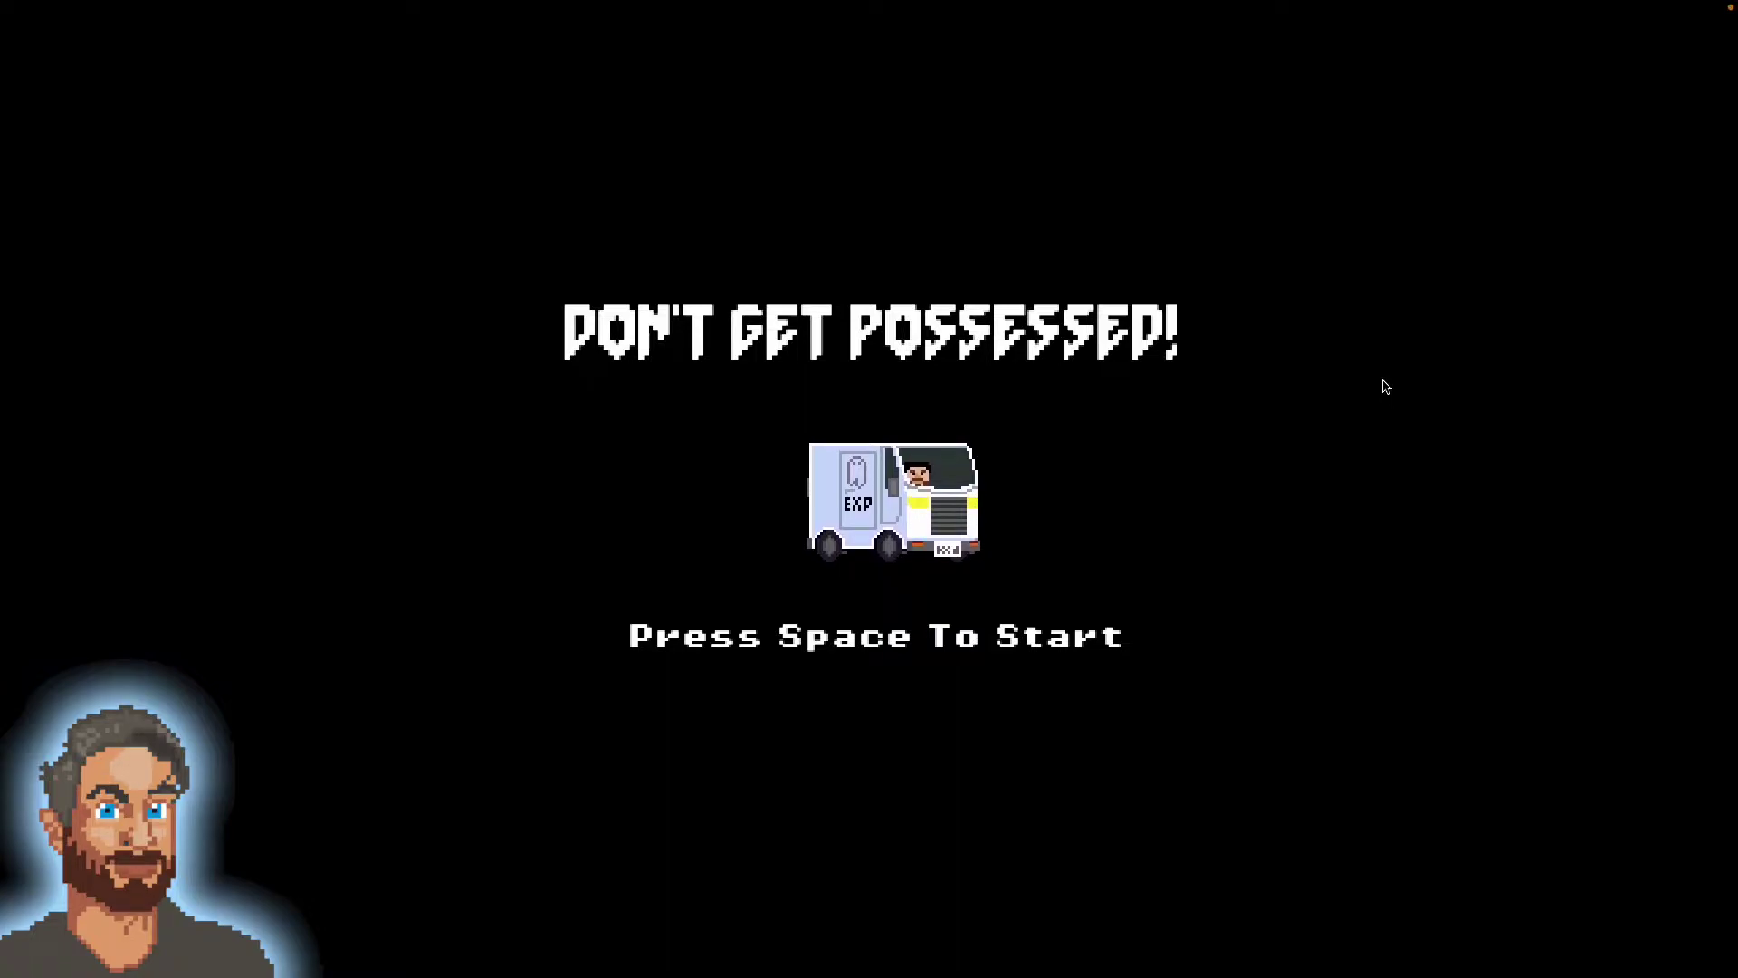
key(space)
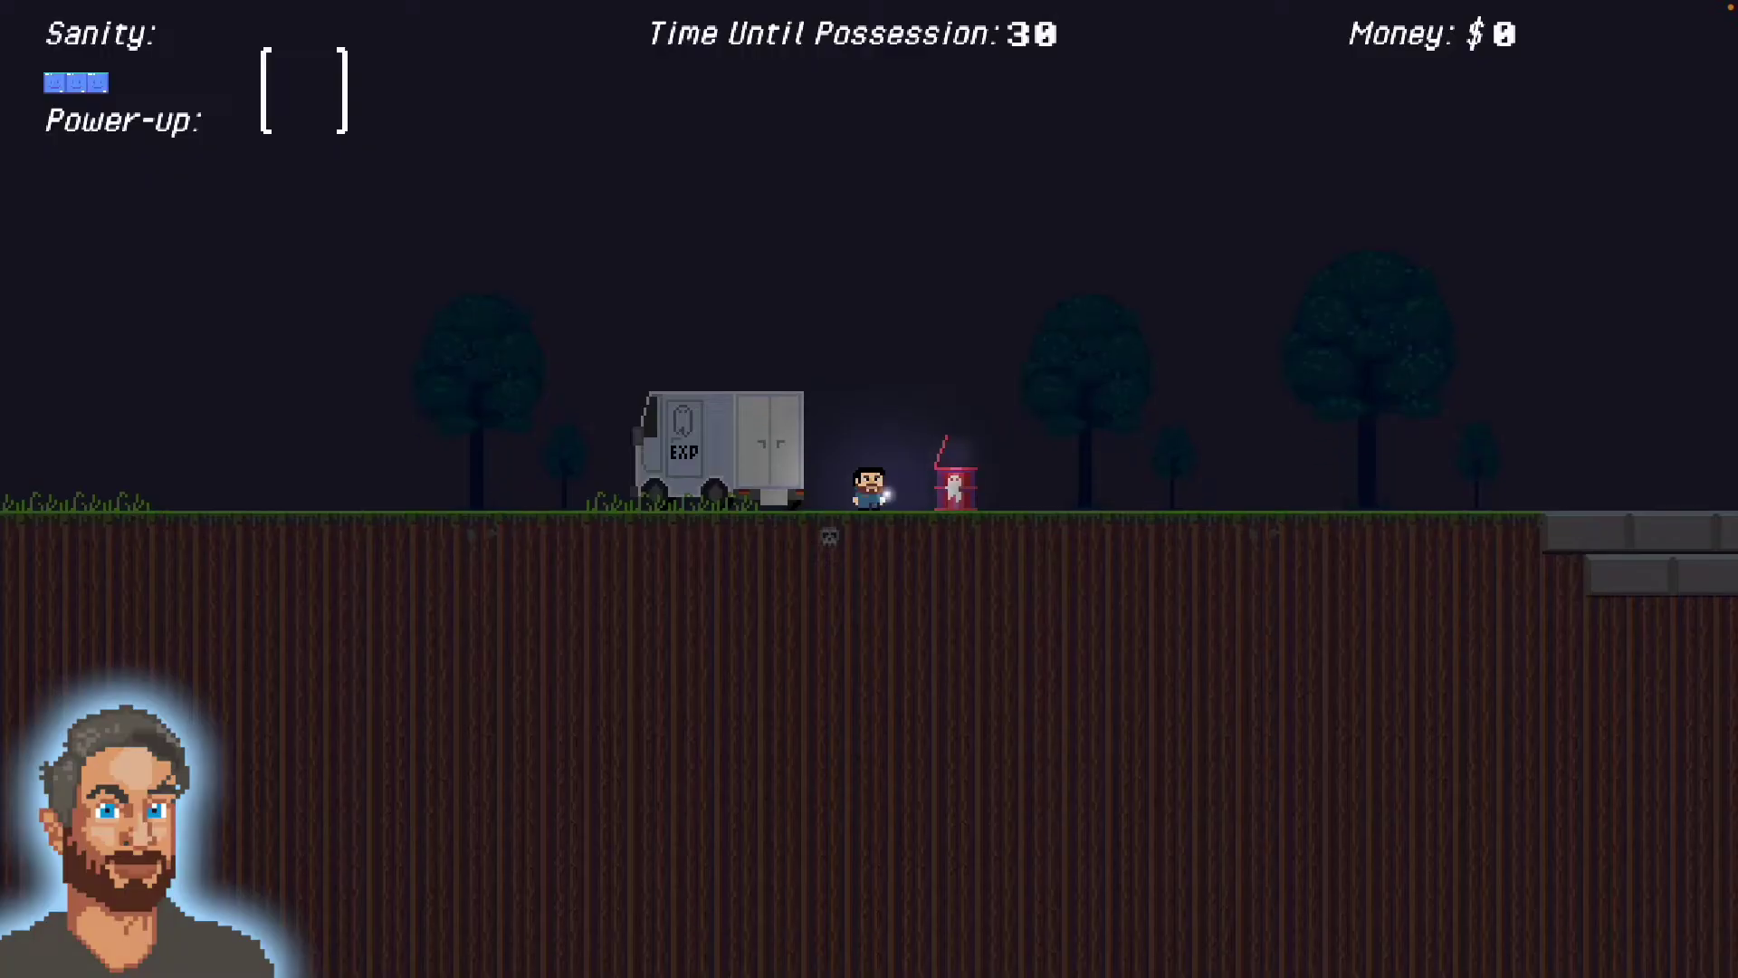
- Walk the character right, jumping, through the house's front door into the pink room
key(Right)
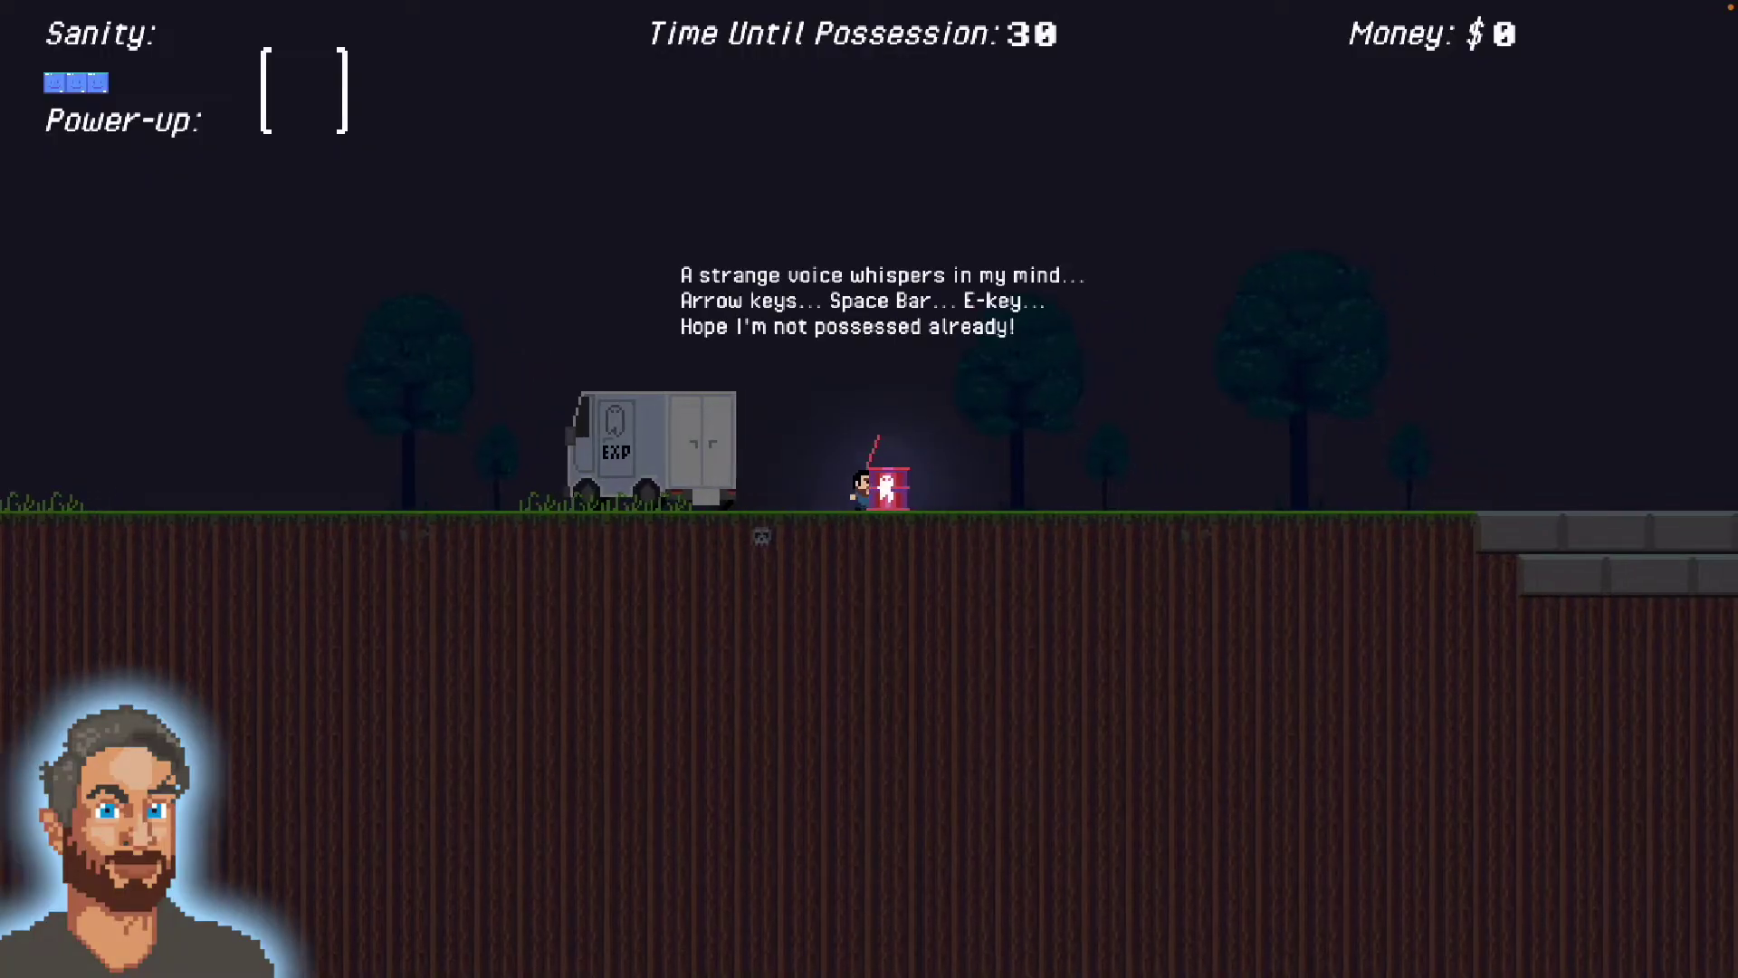
key(Right)
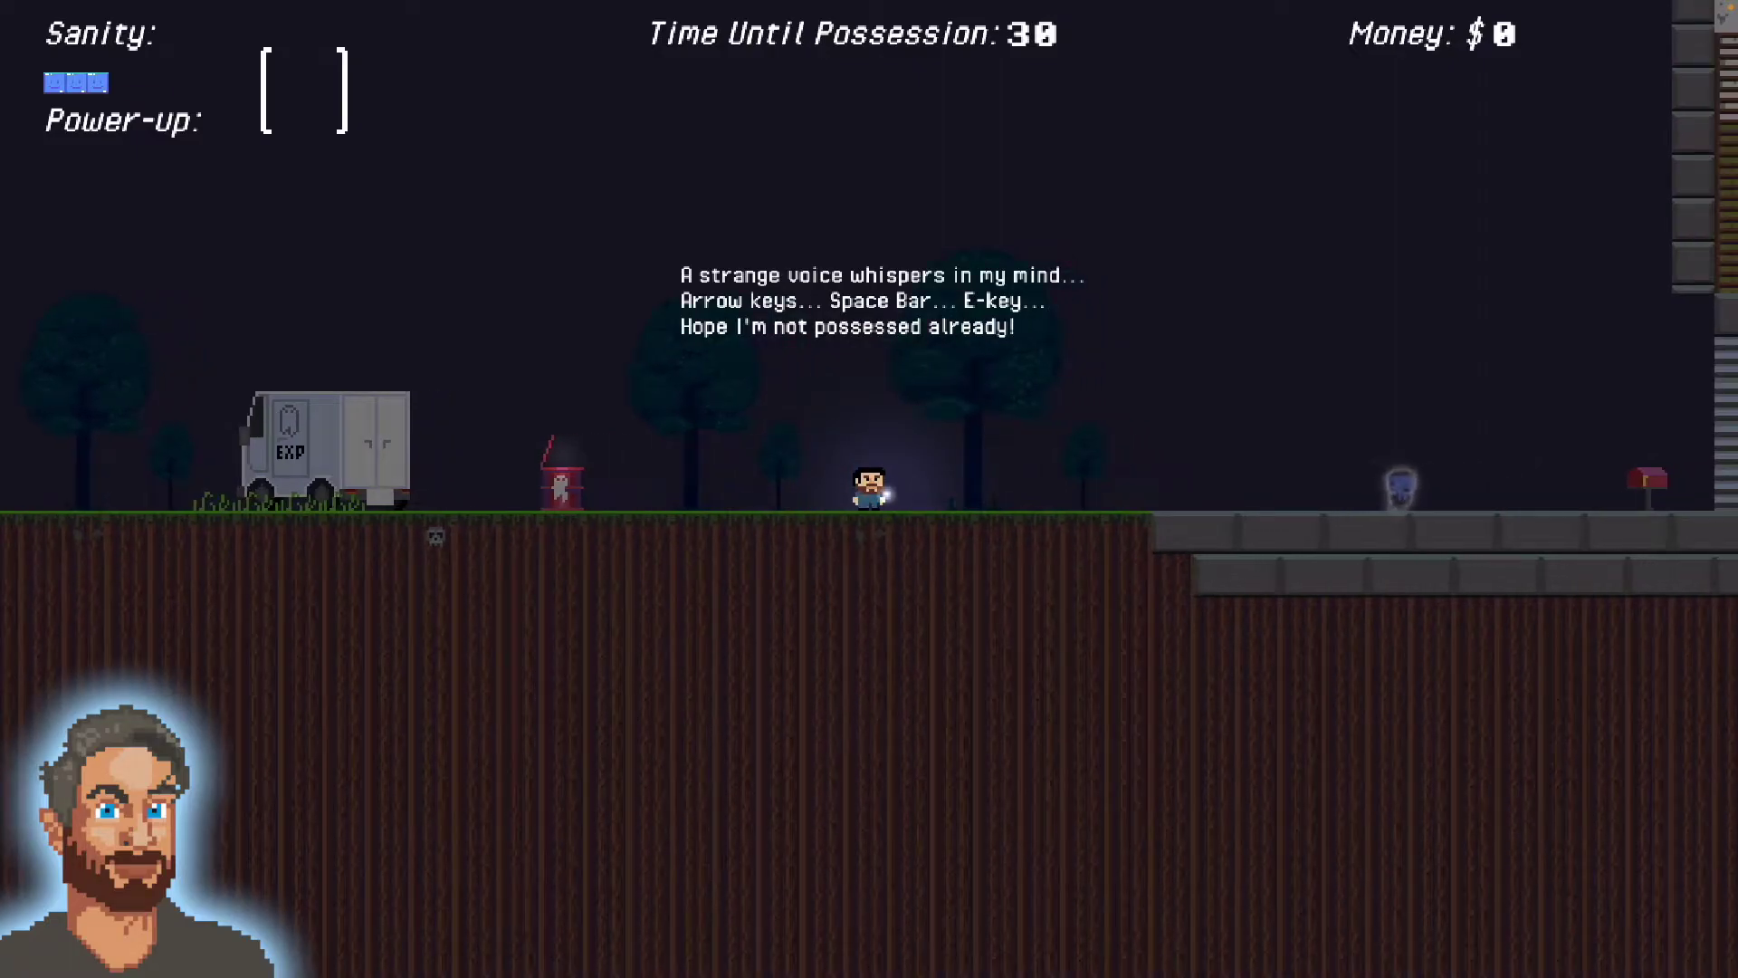
key(Right)
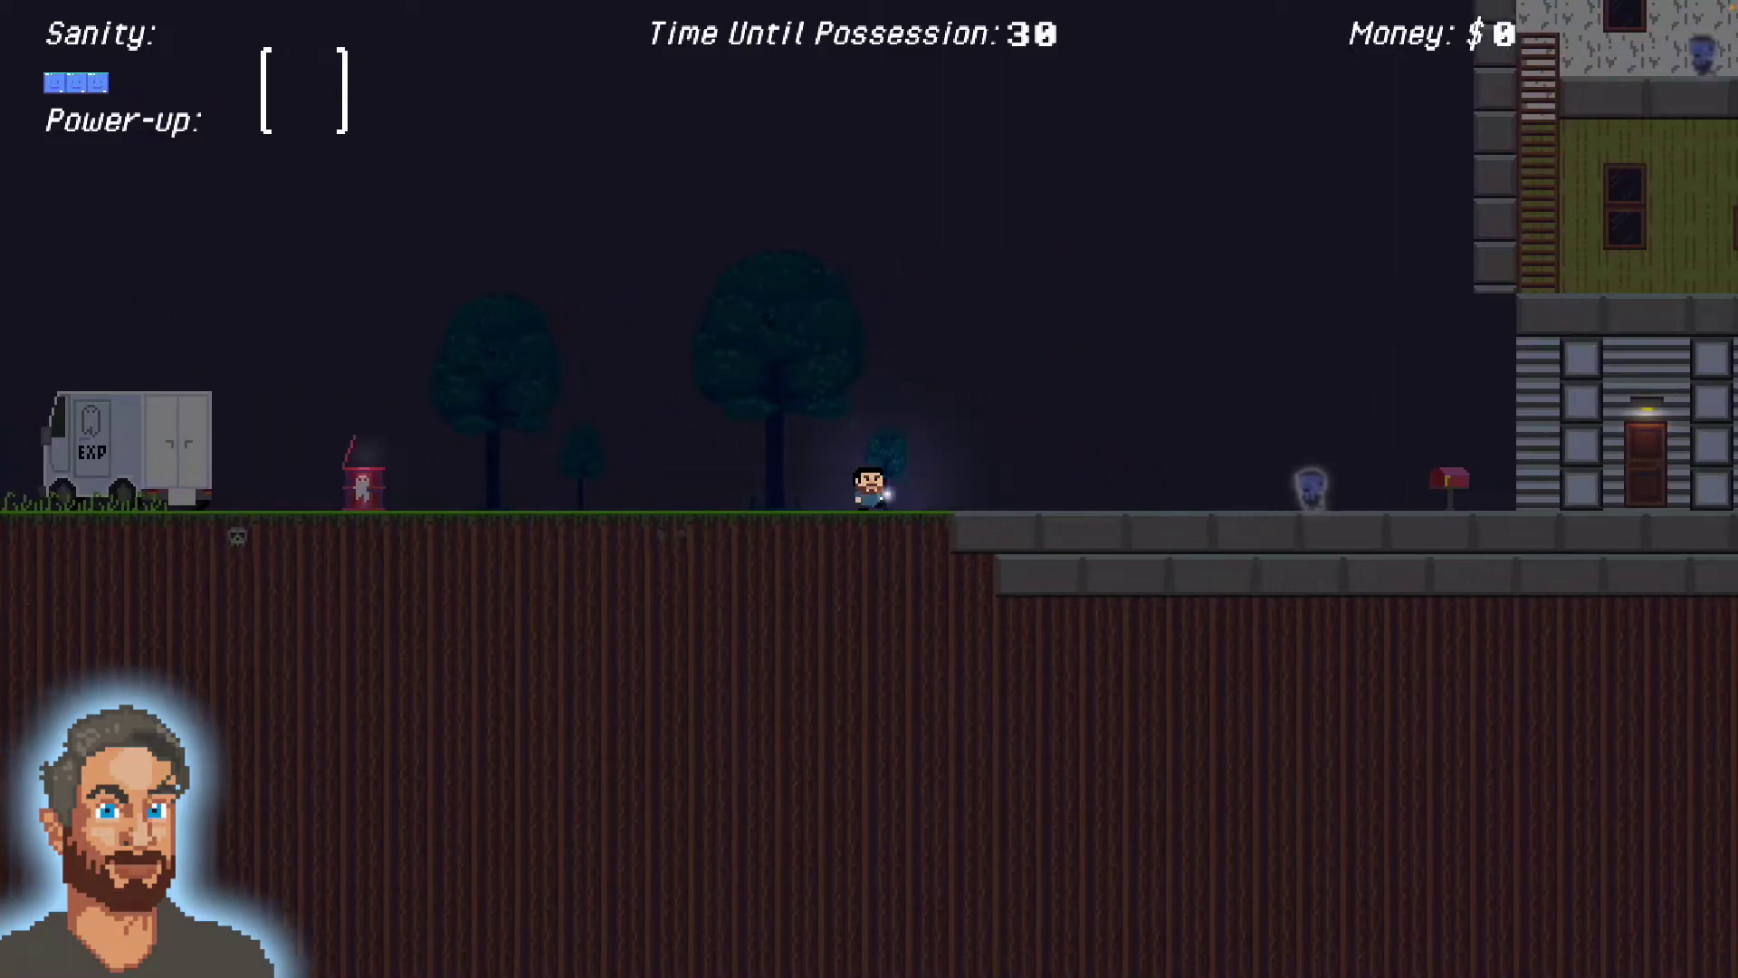
key(space)
key(Right)
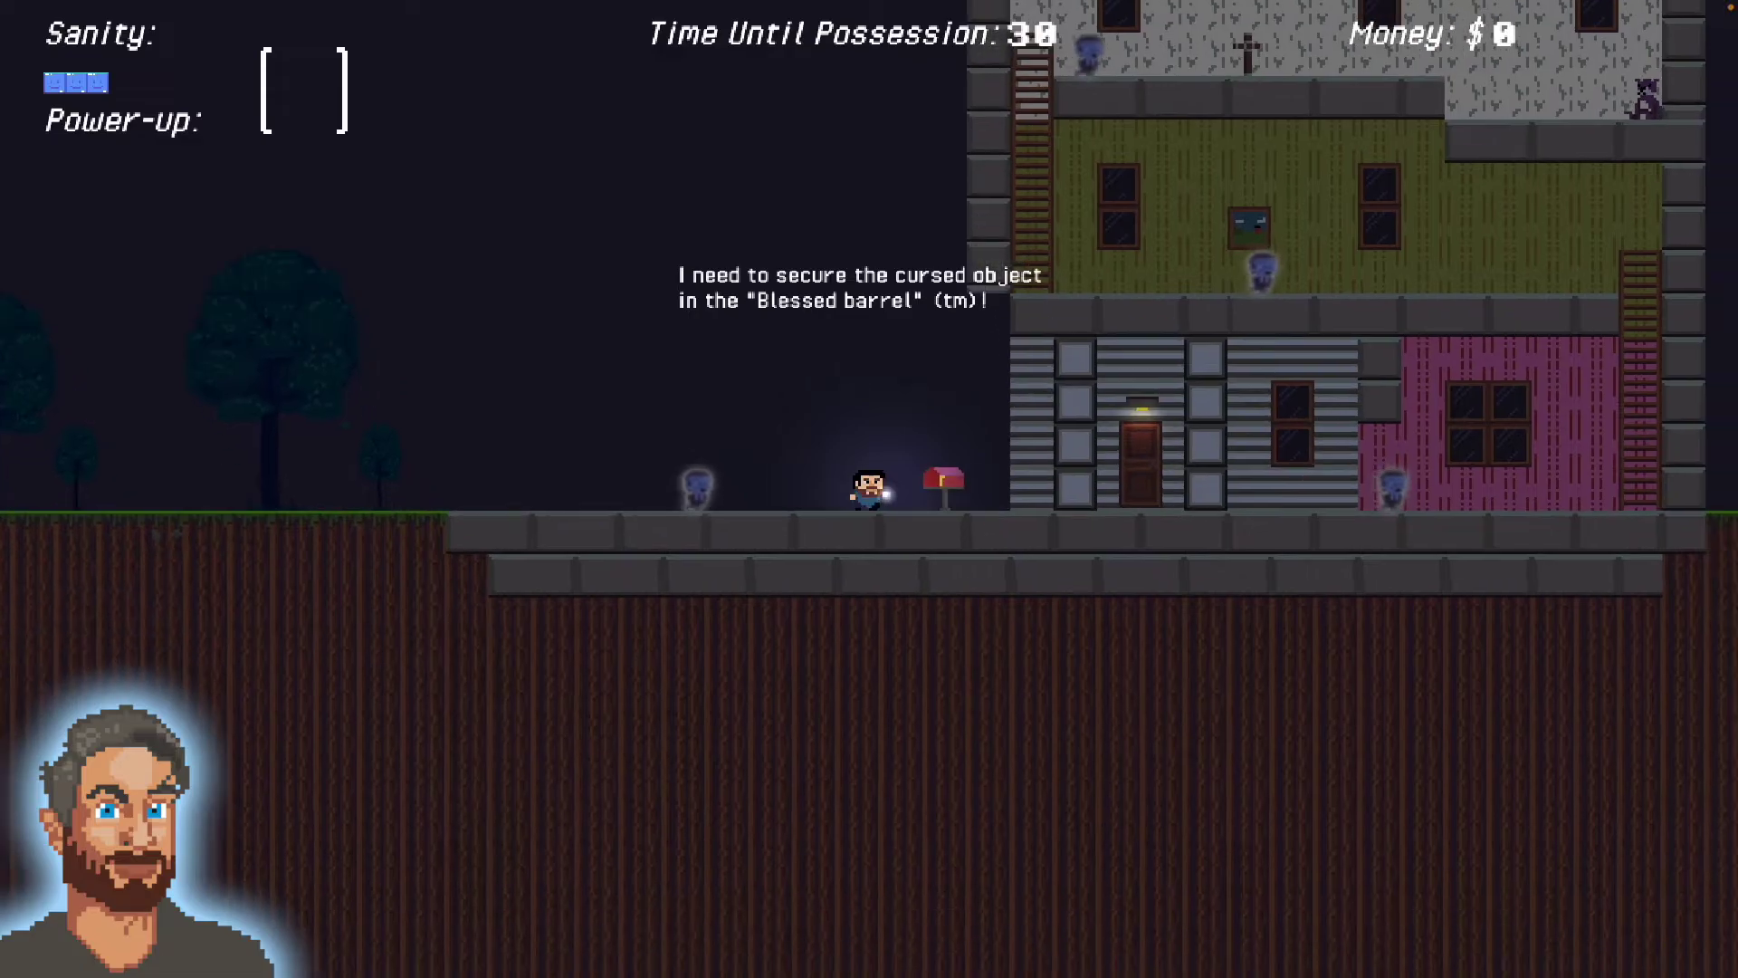
key(Right)
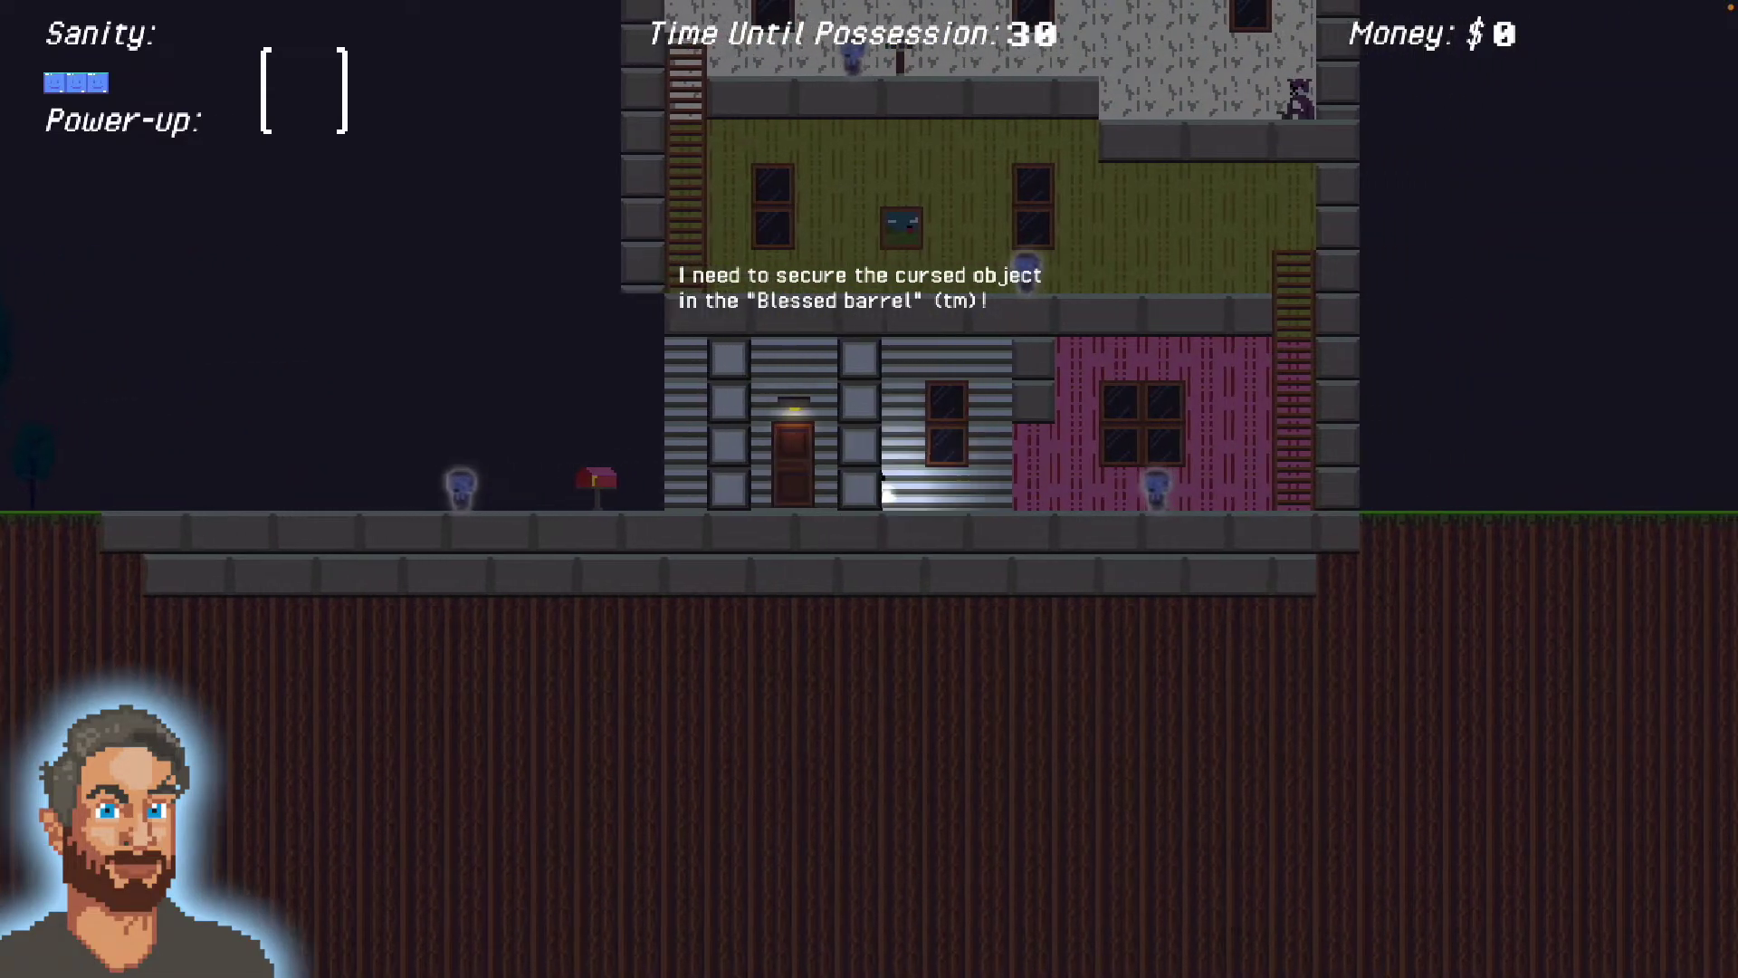
key(Right)
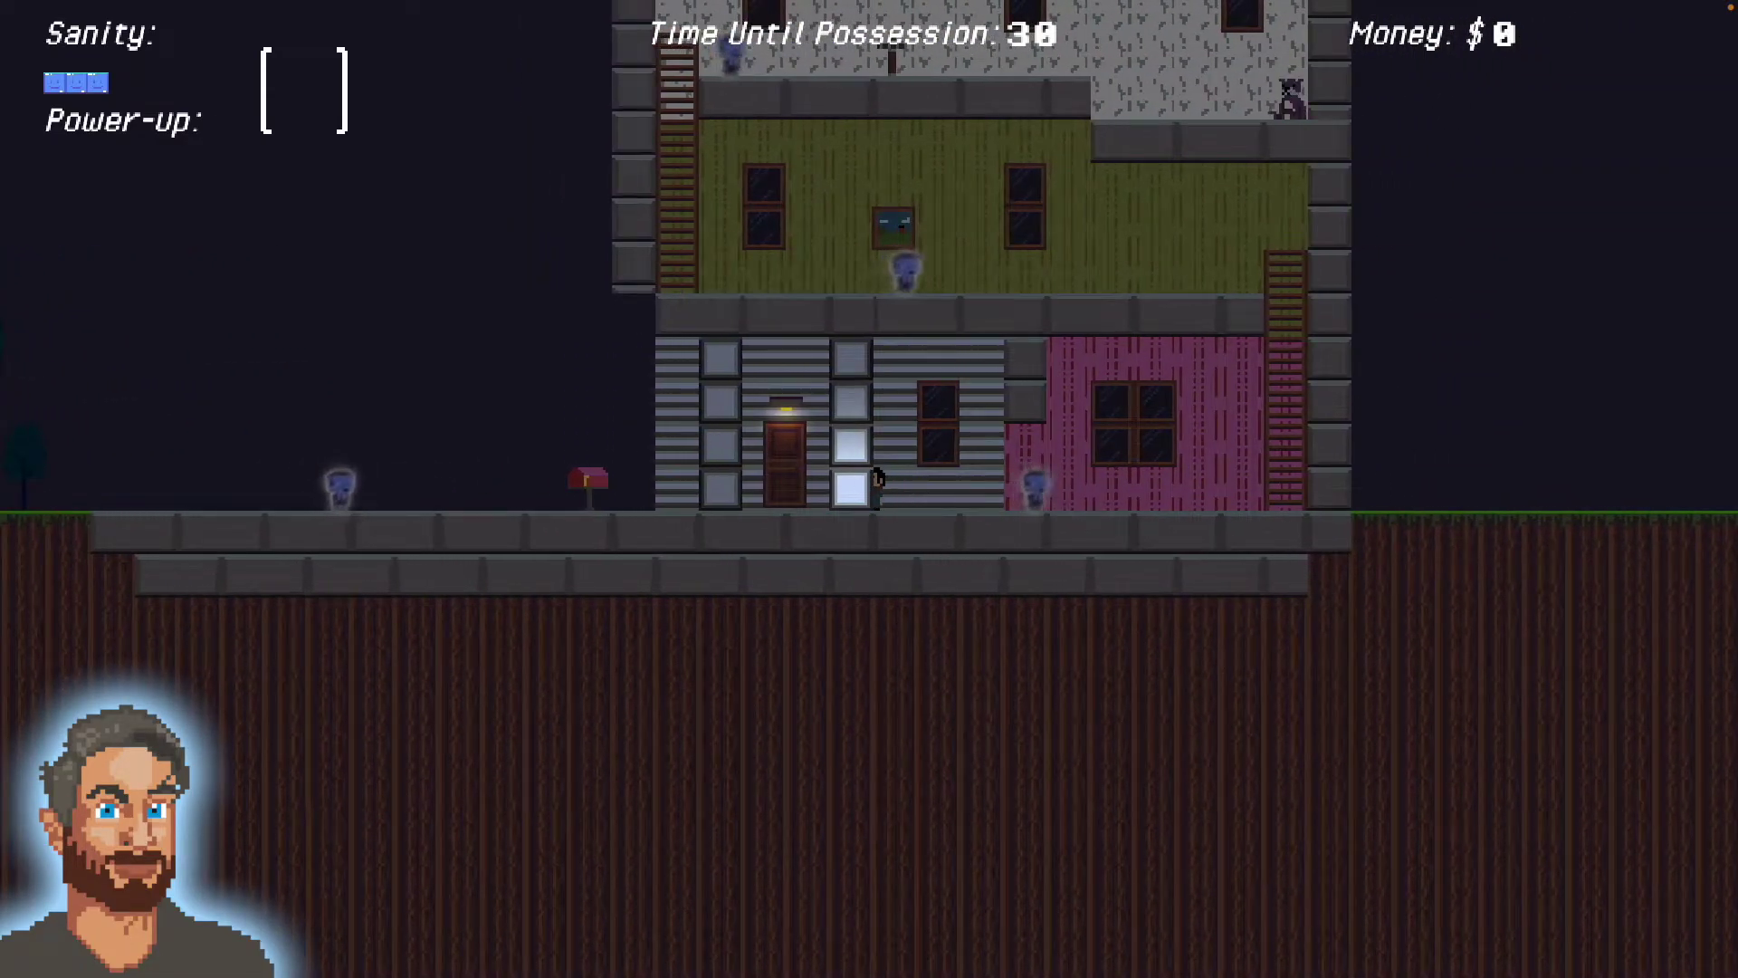
- Climb the ladders via the green floor to the top floor and collect the cross
key(space)
key(Right)
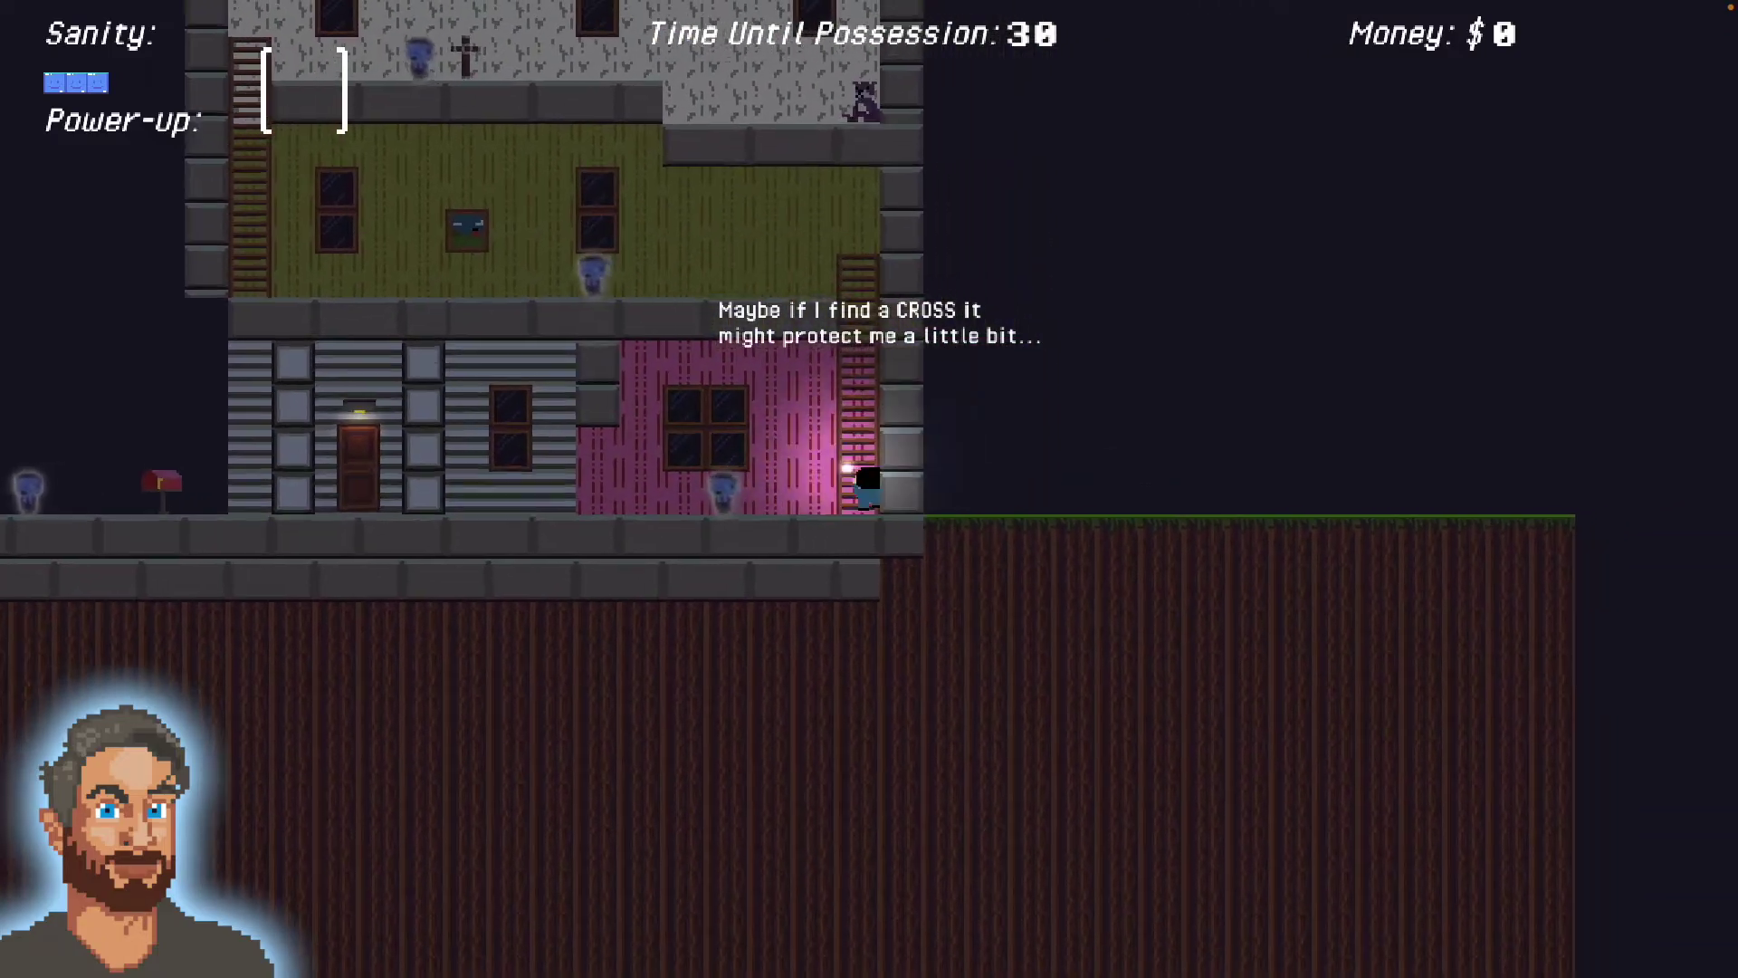
key(Up)
key(Left)
key(Left)
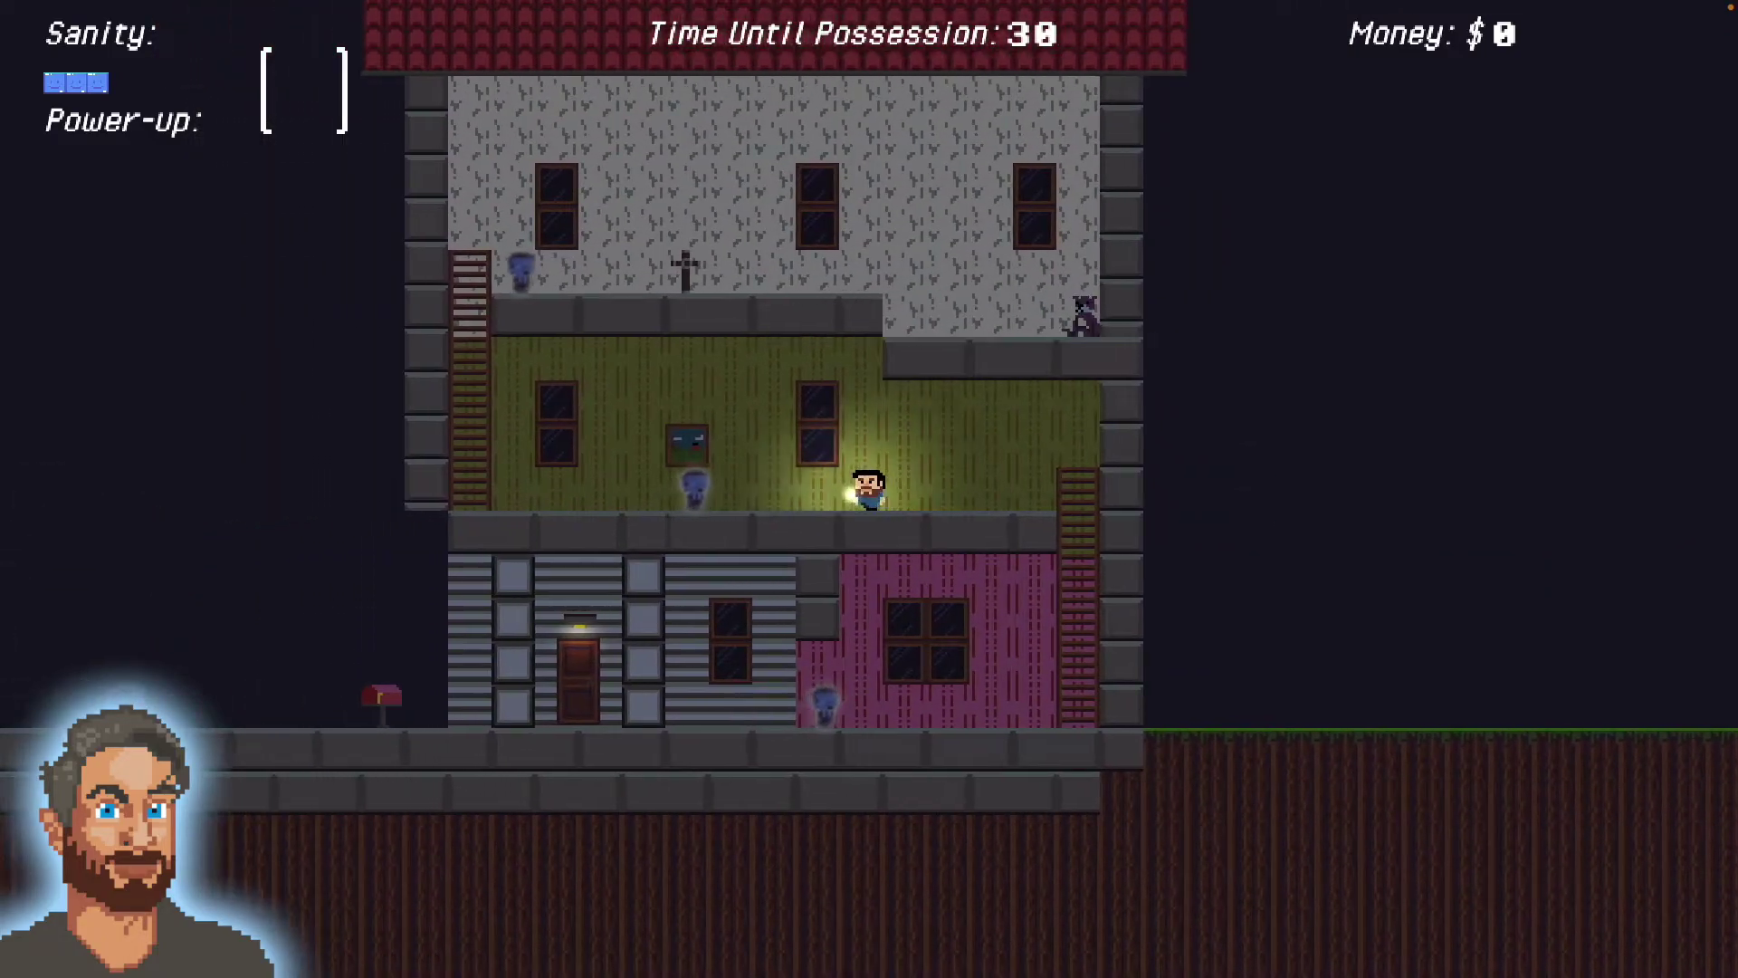
key(Up)
key(Up)
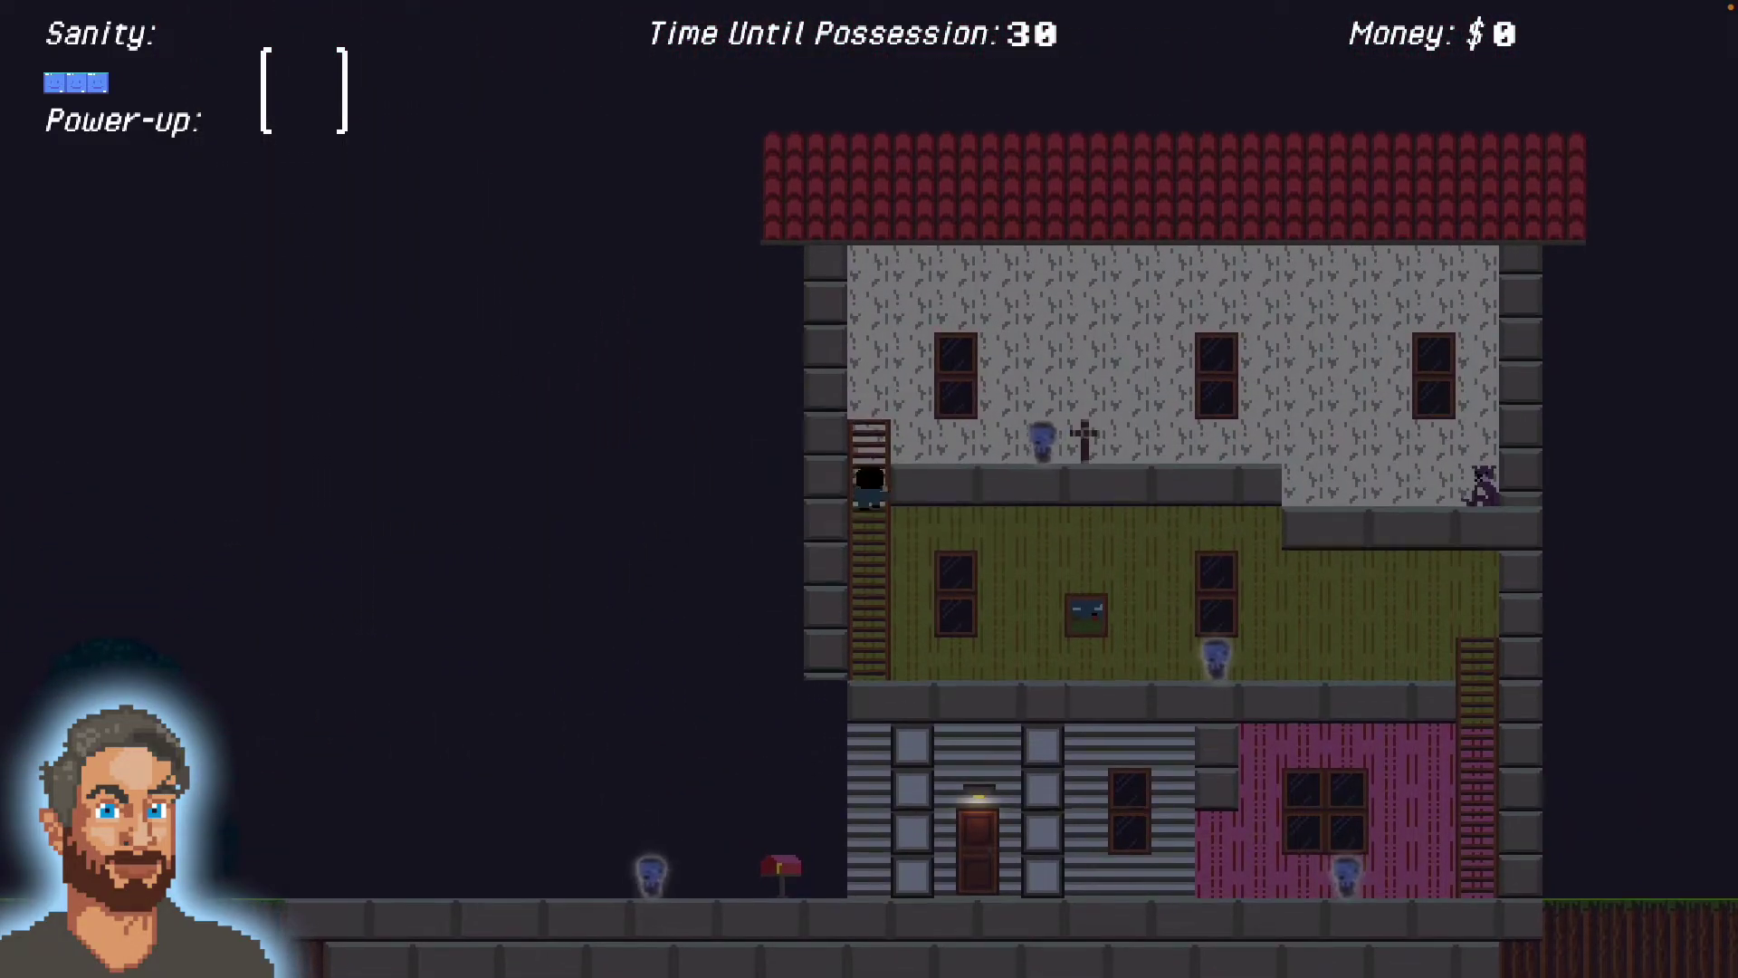
key(Right)
key(Right)
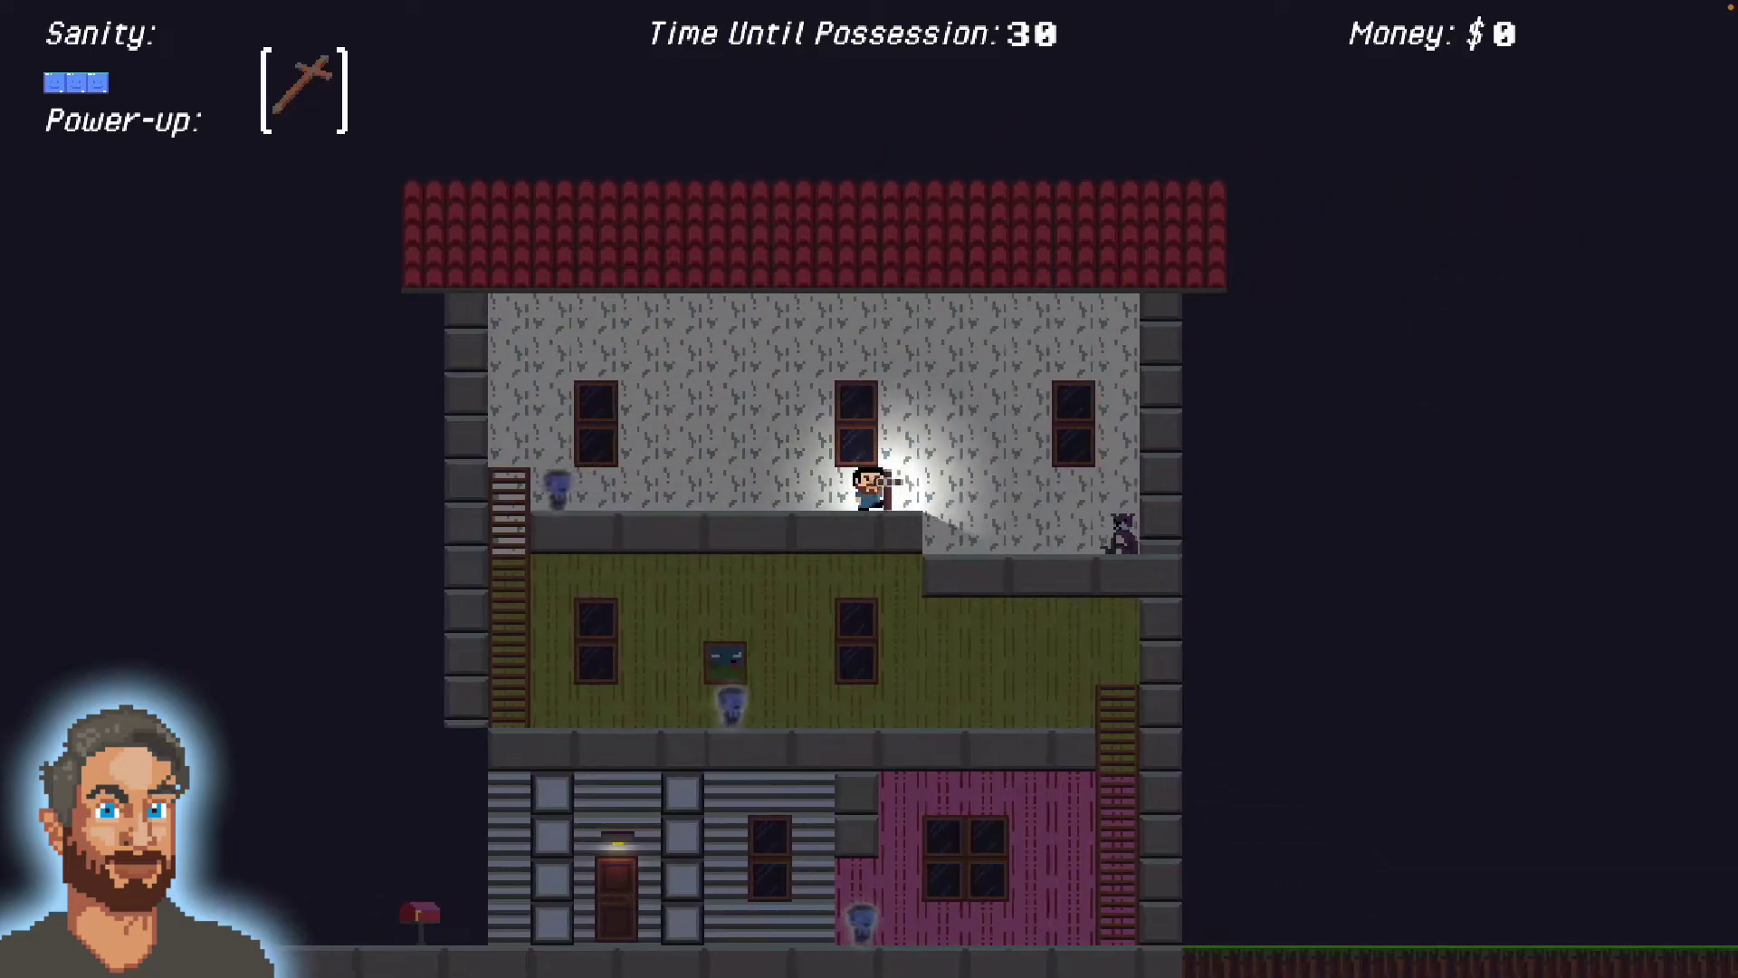
- Carry the cursed object down through the floors and out of the house
key(Left)
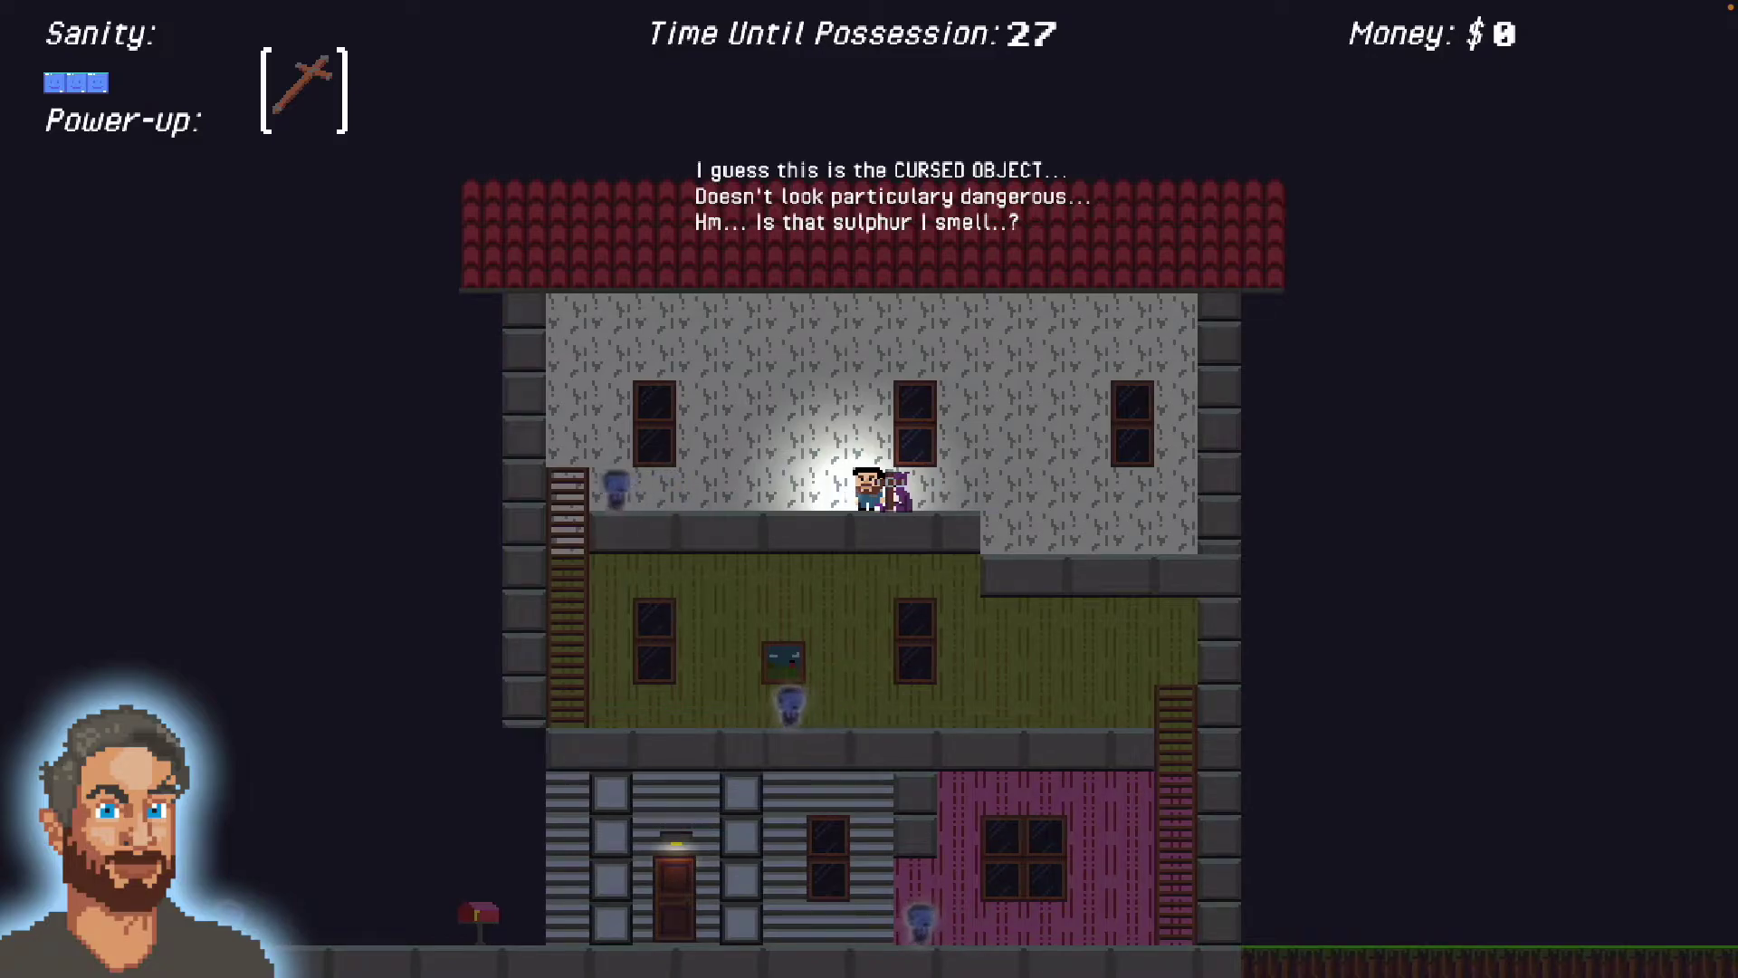
key(Down)
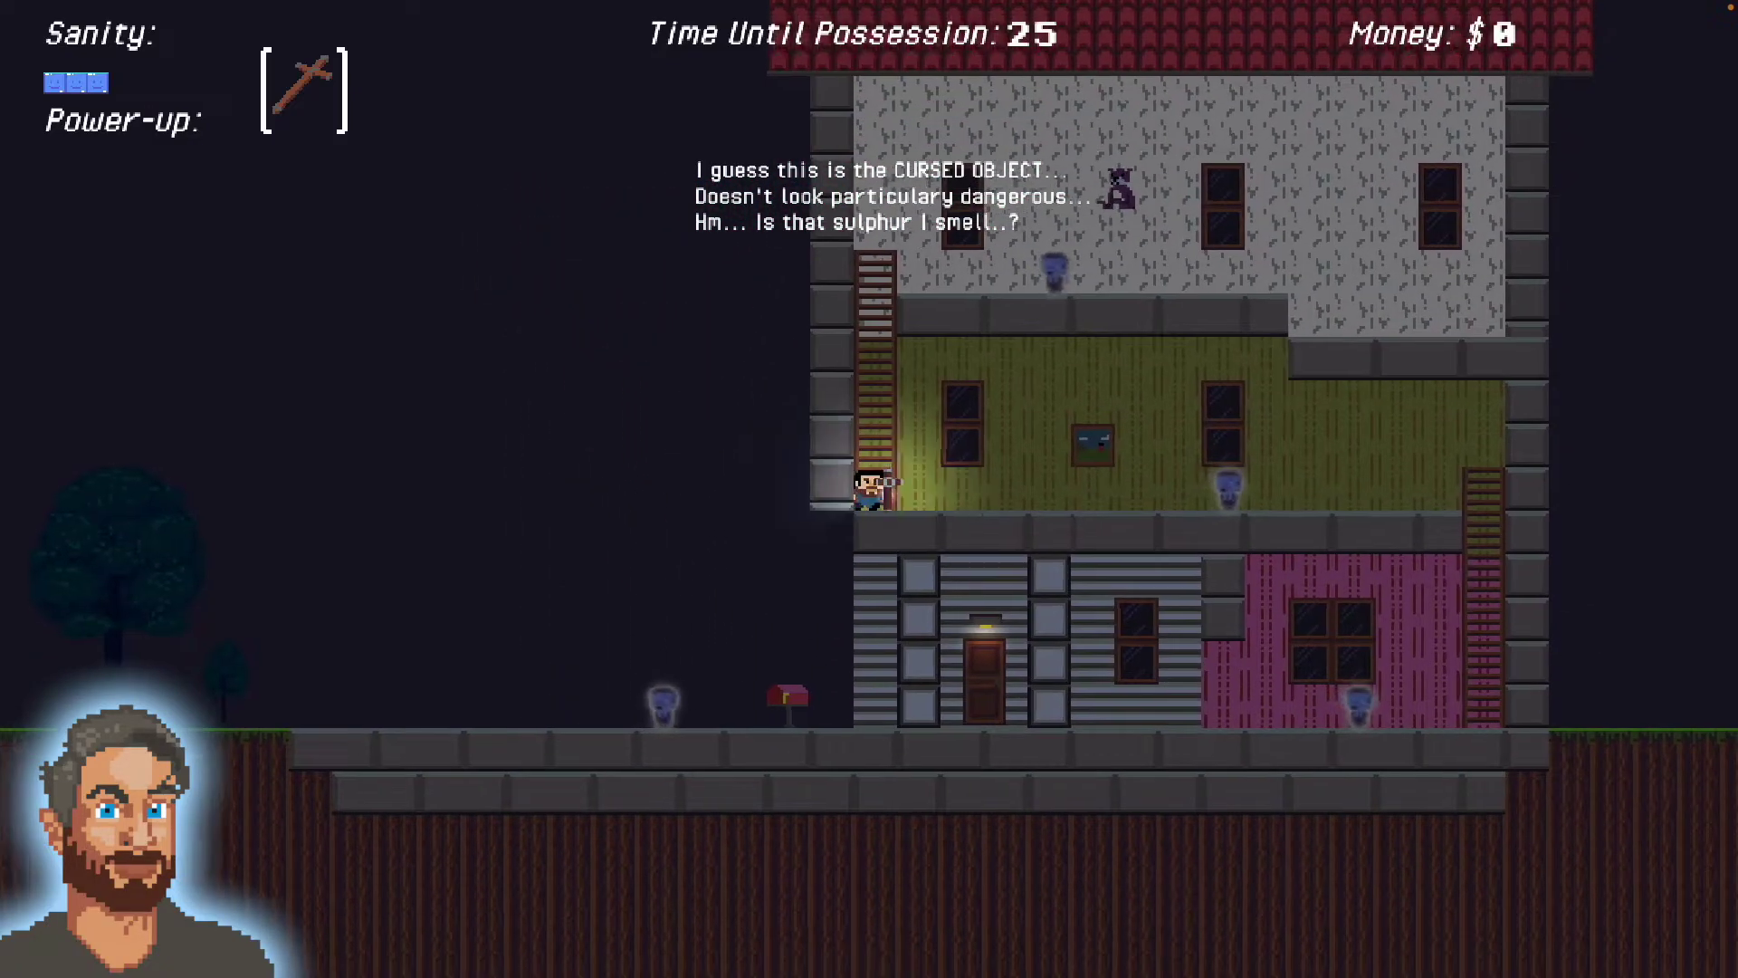
key(Up)
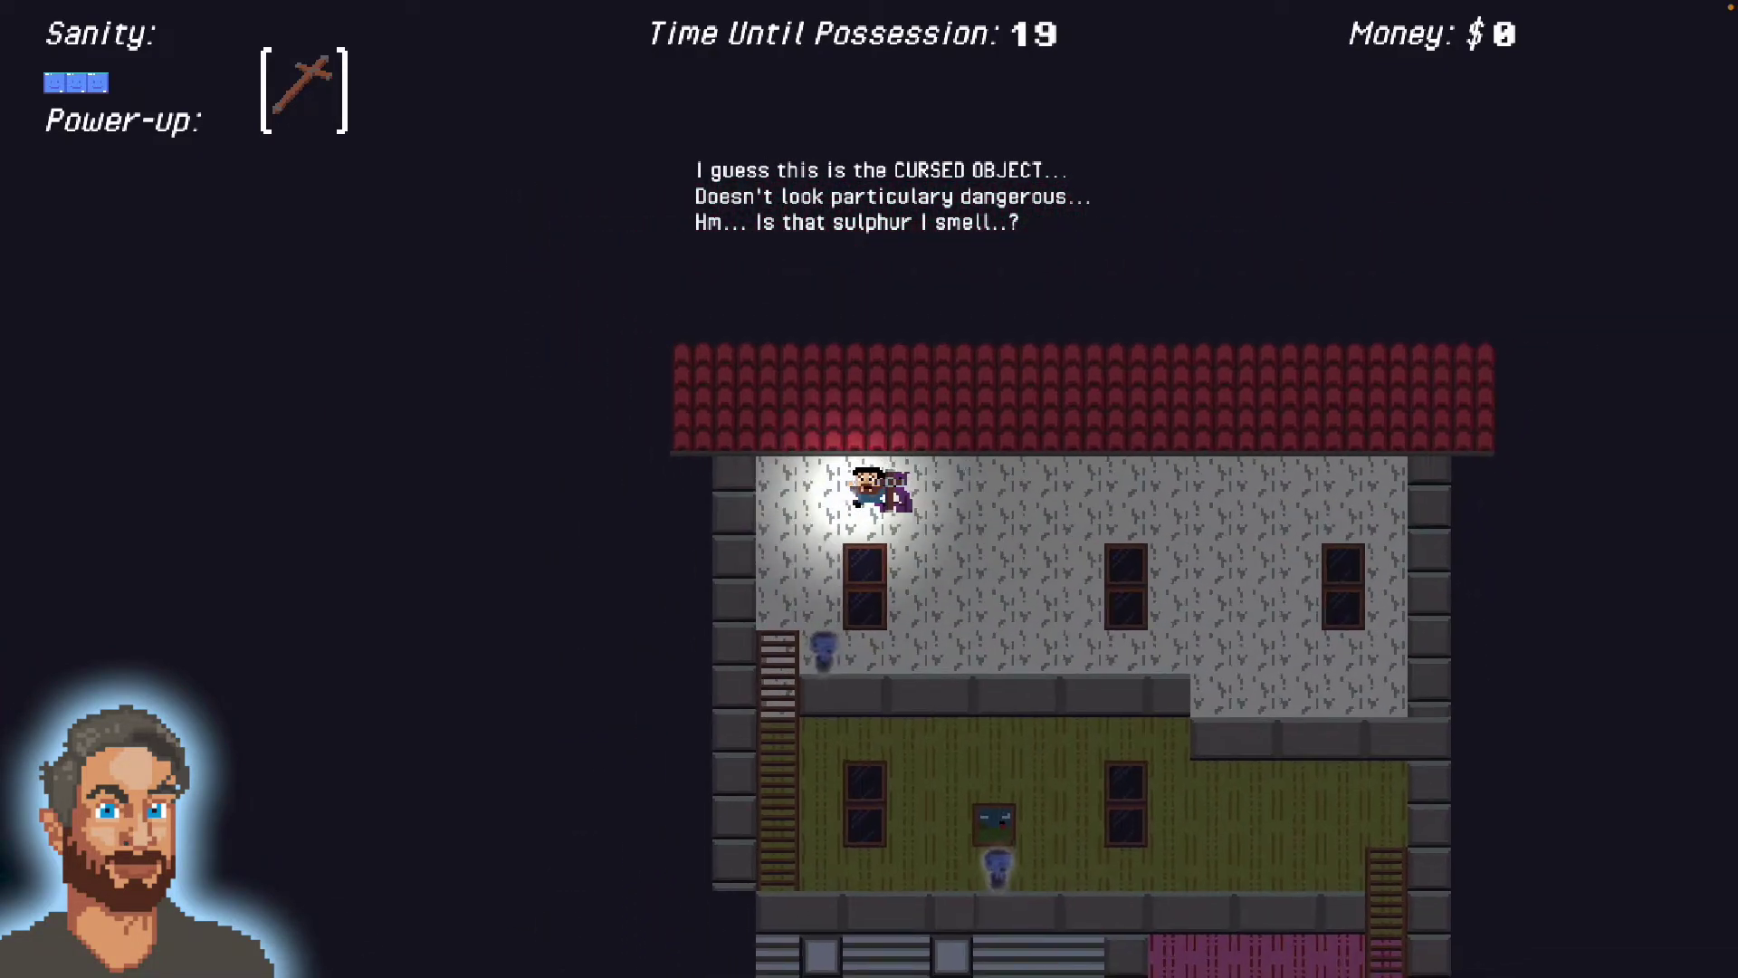
key(Right)
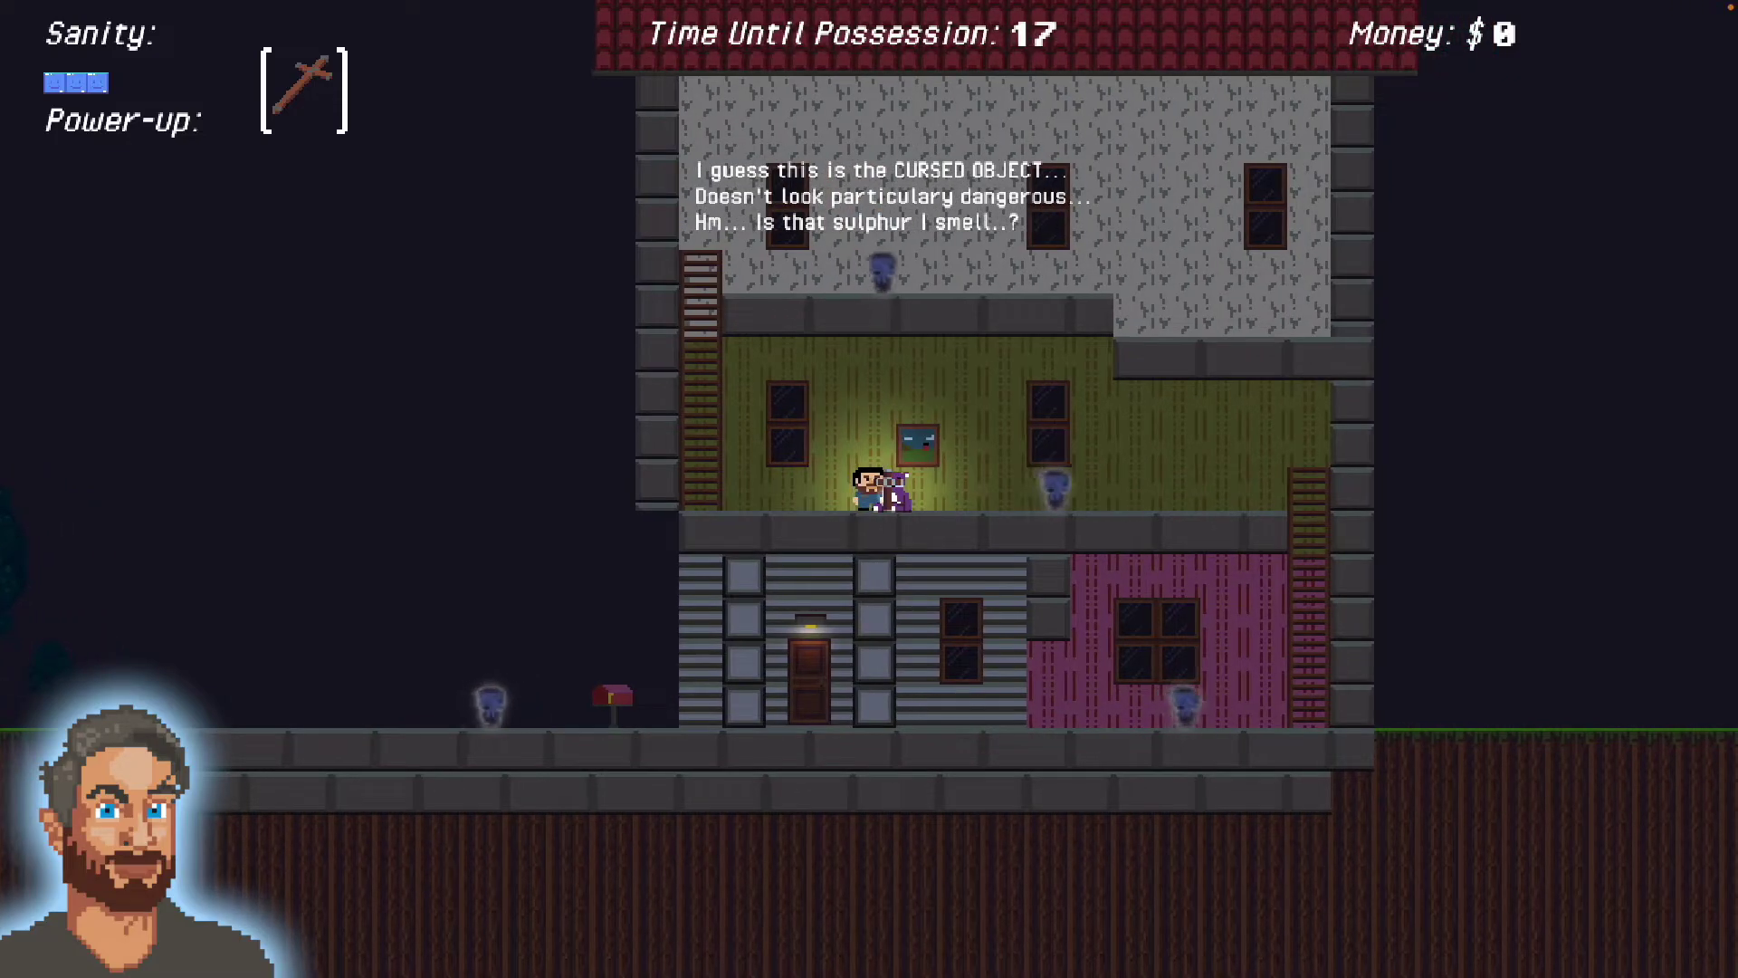
key(Right)
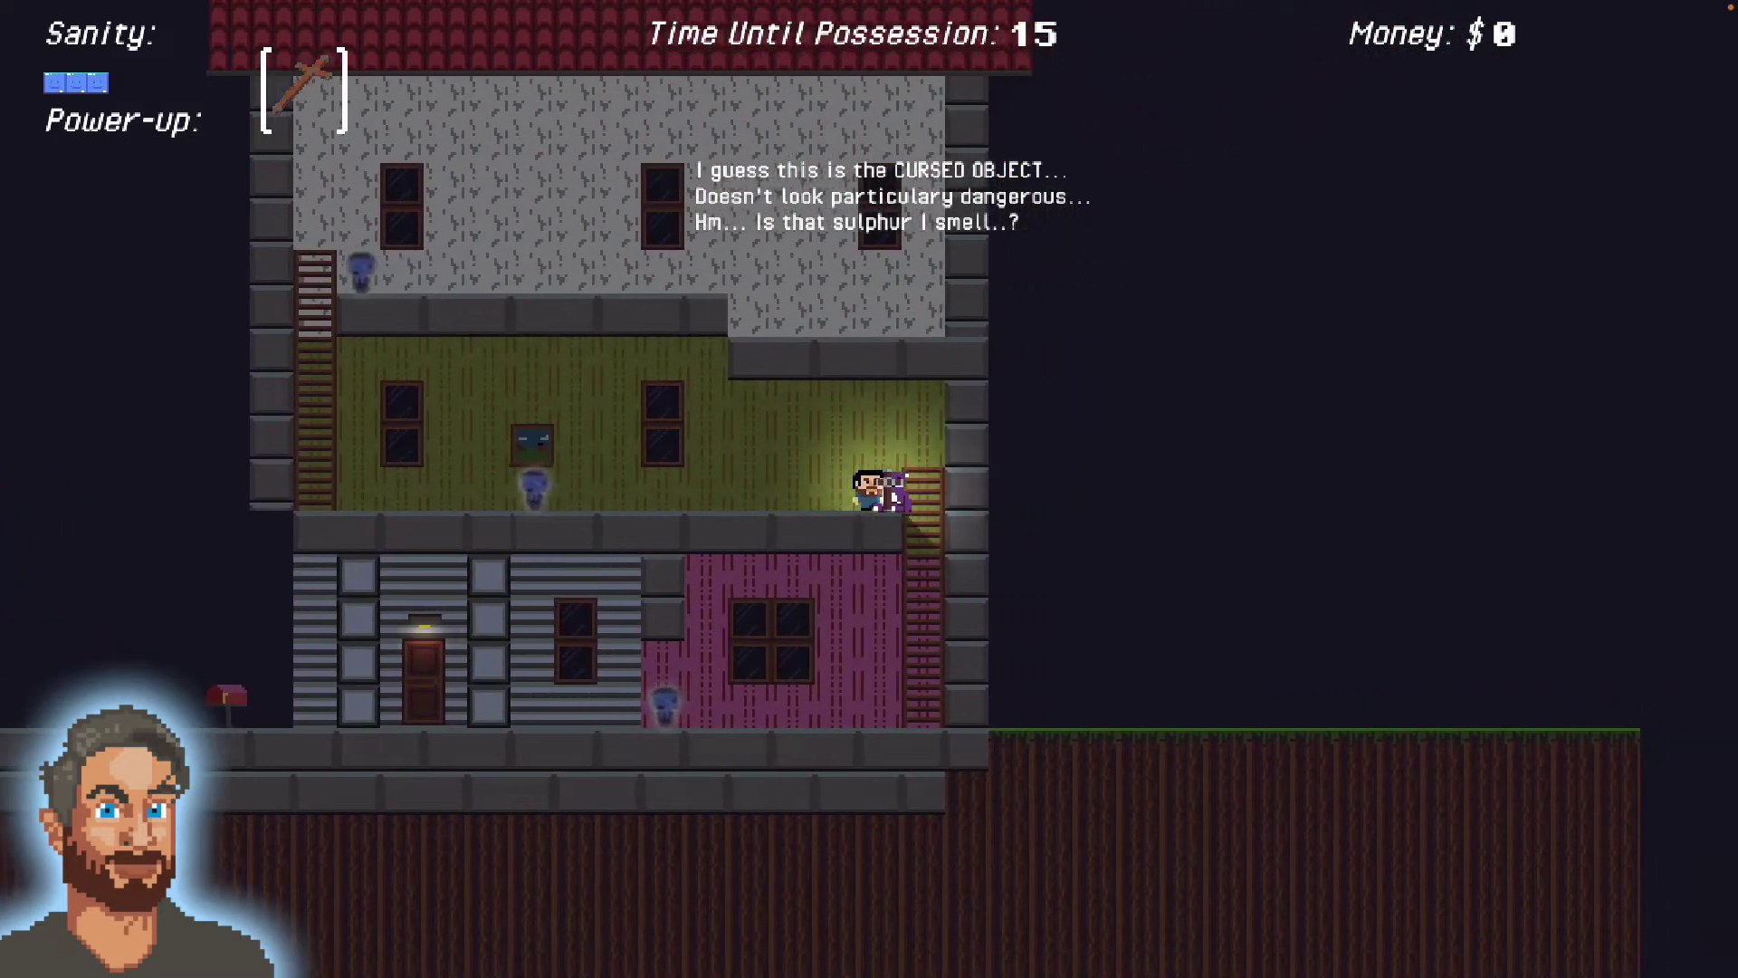
key(Down)
key(Left)
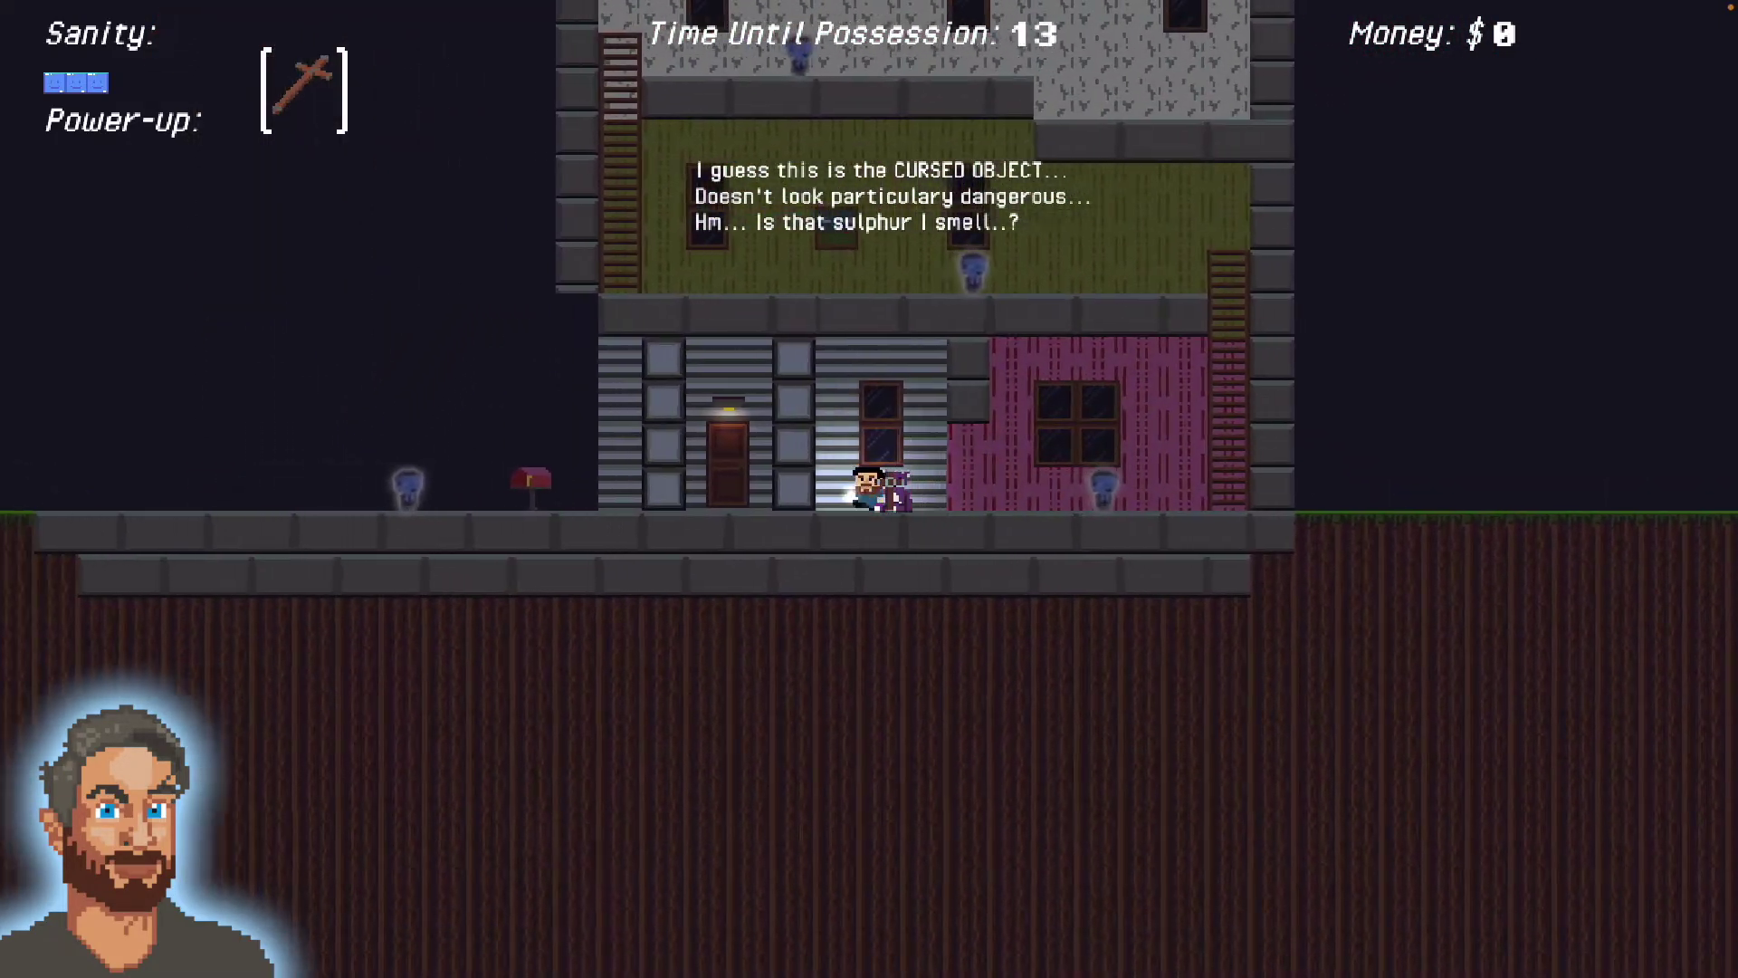
key(Left)
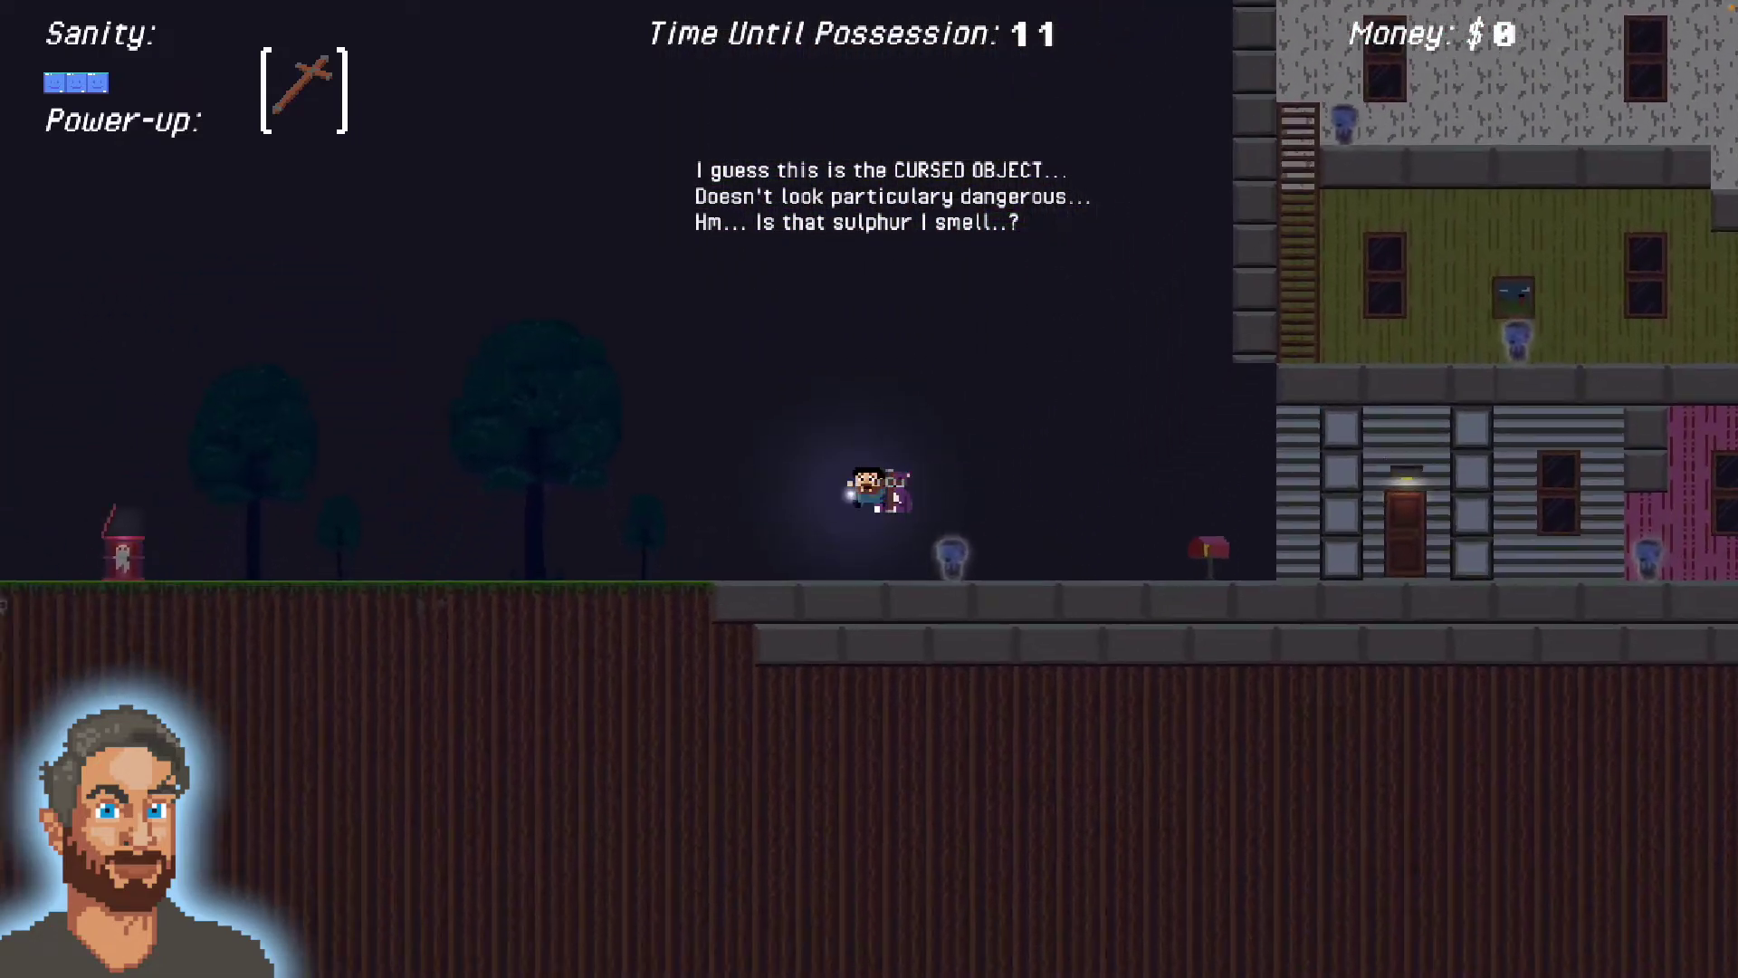
- Deliver the cursed object to the Blessed Barrel for $75 and reach the van
key(Left)
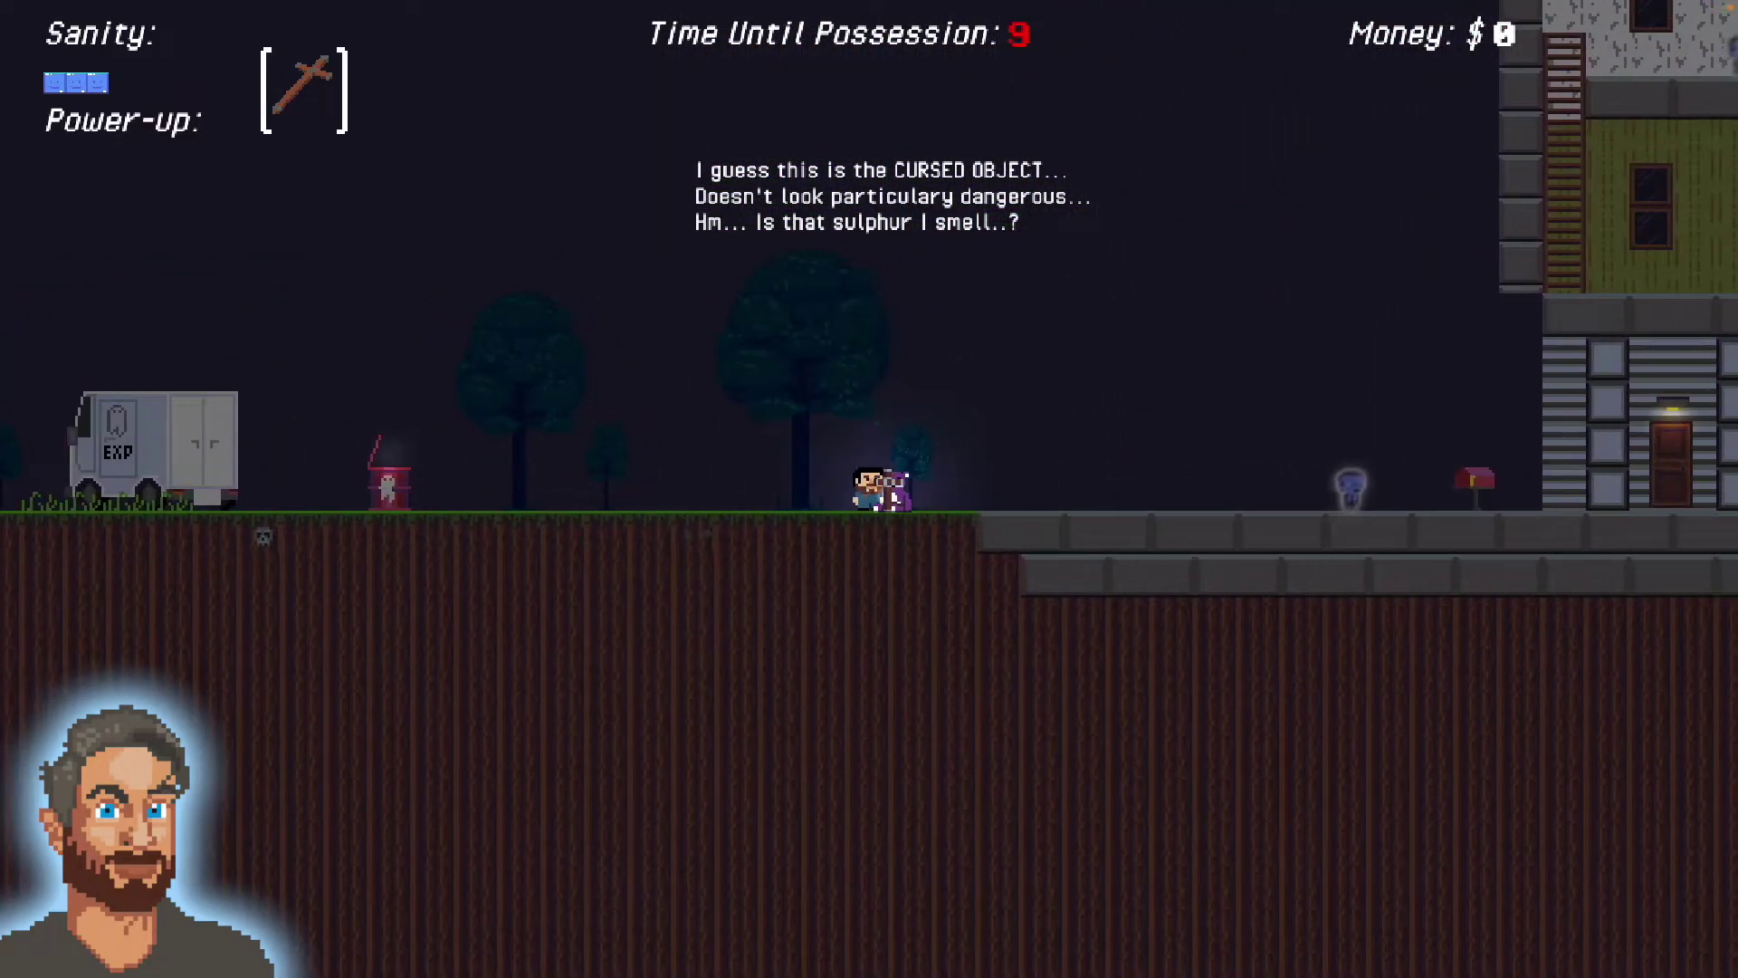
key(Left)
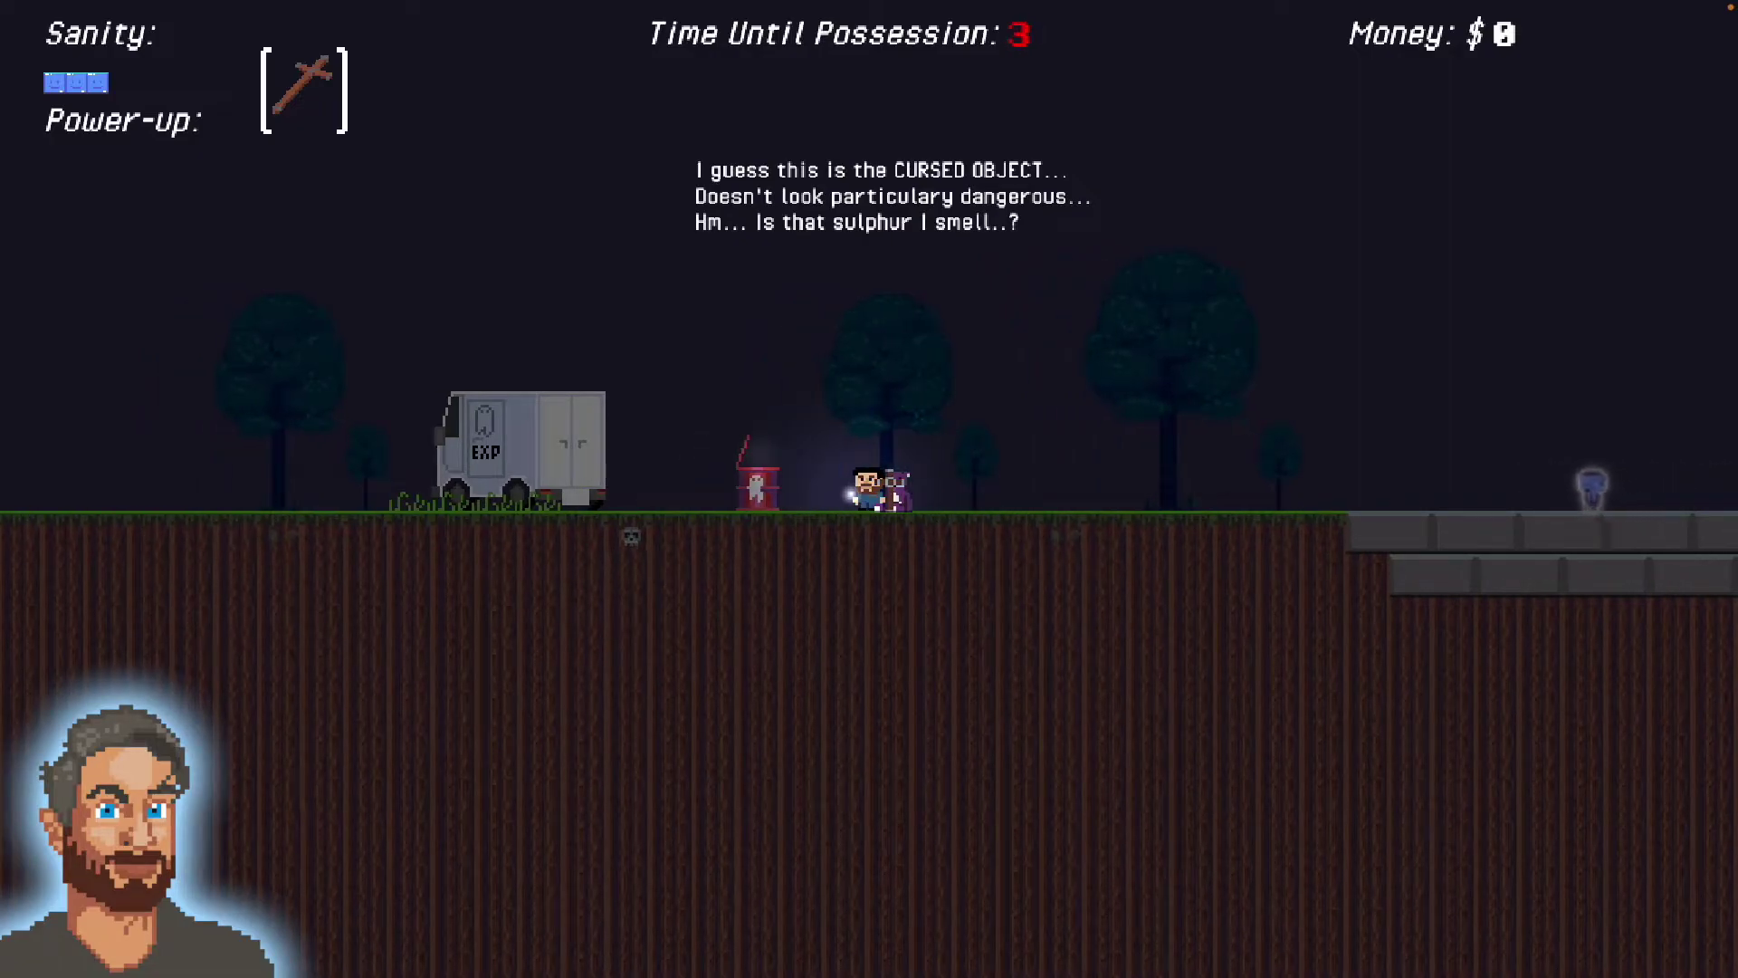
key(Left)
key(Left)
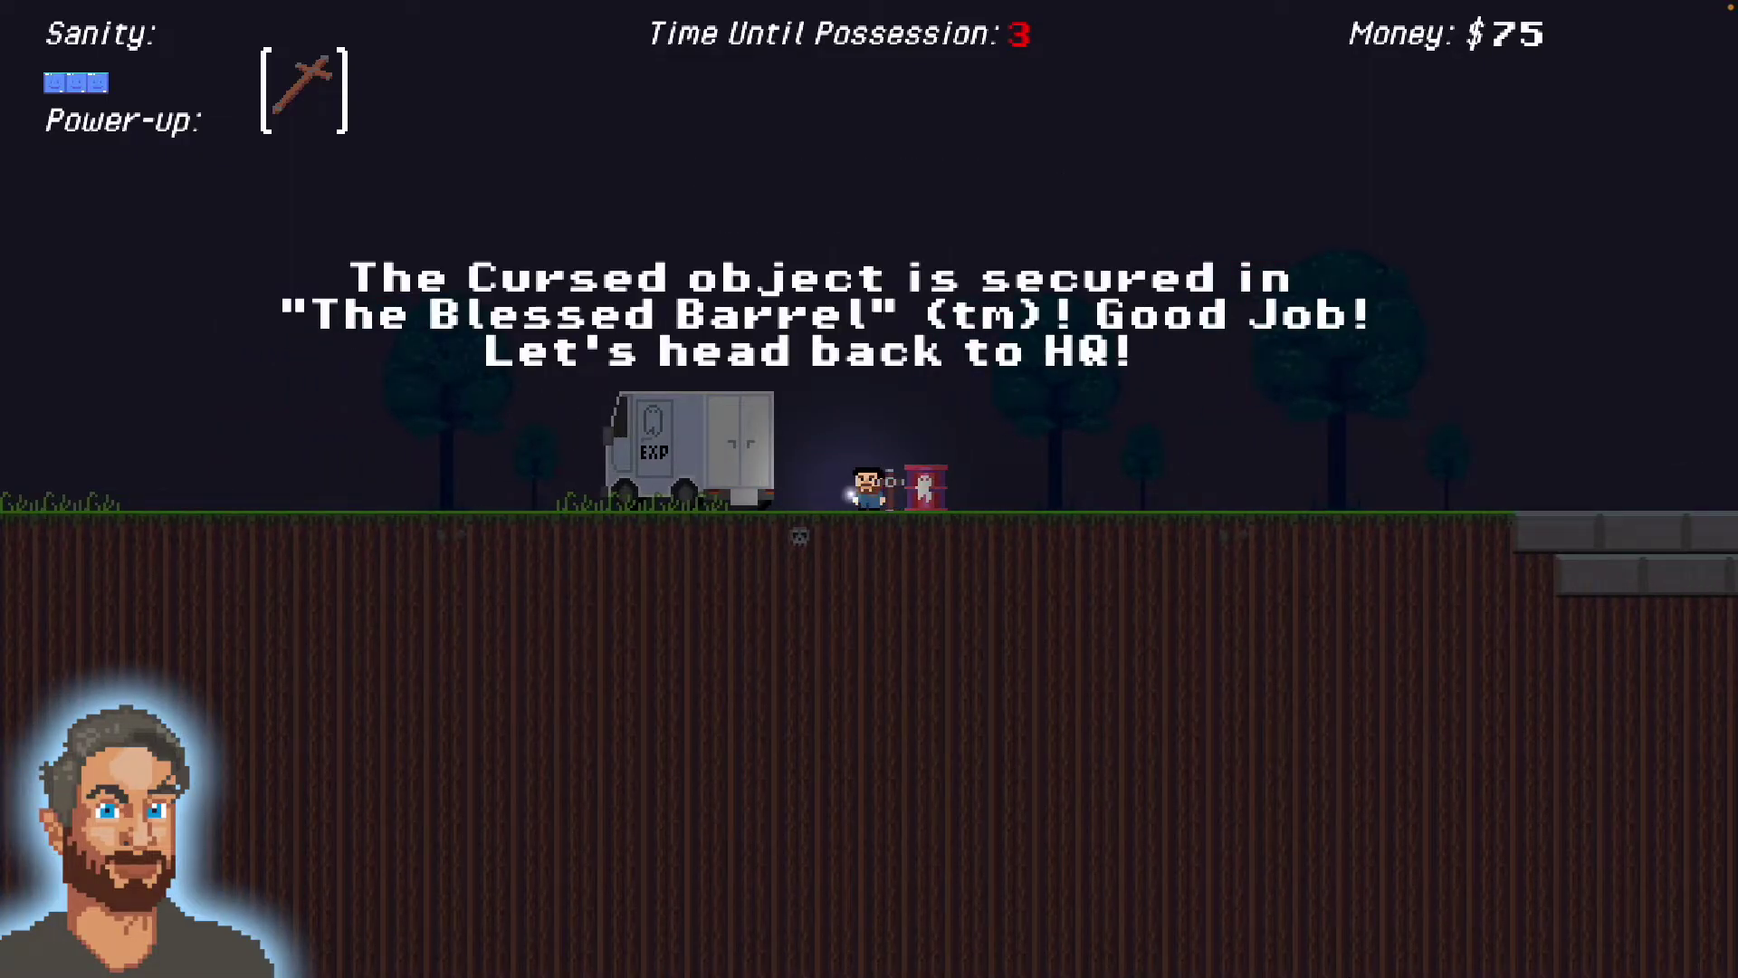
key(Left)
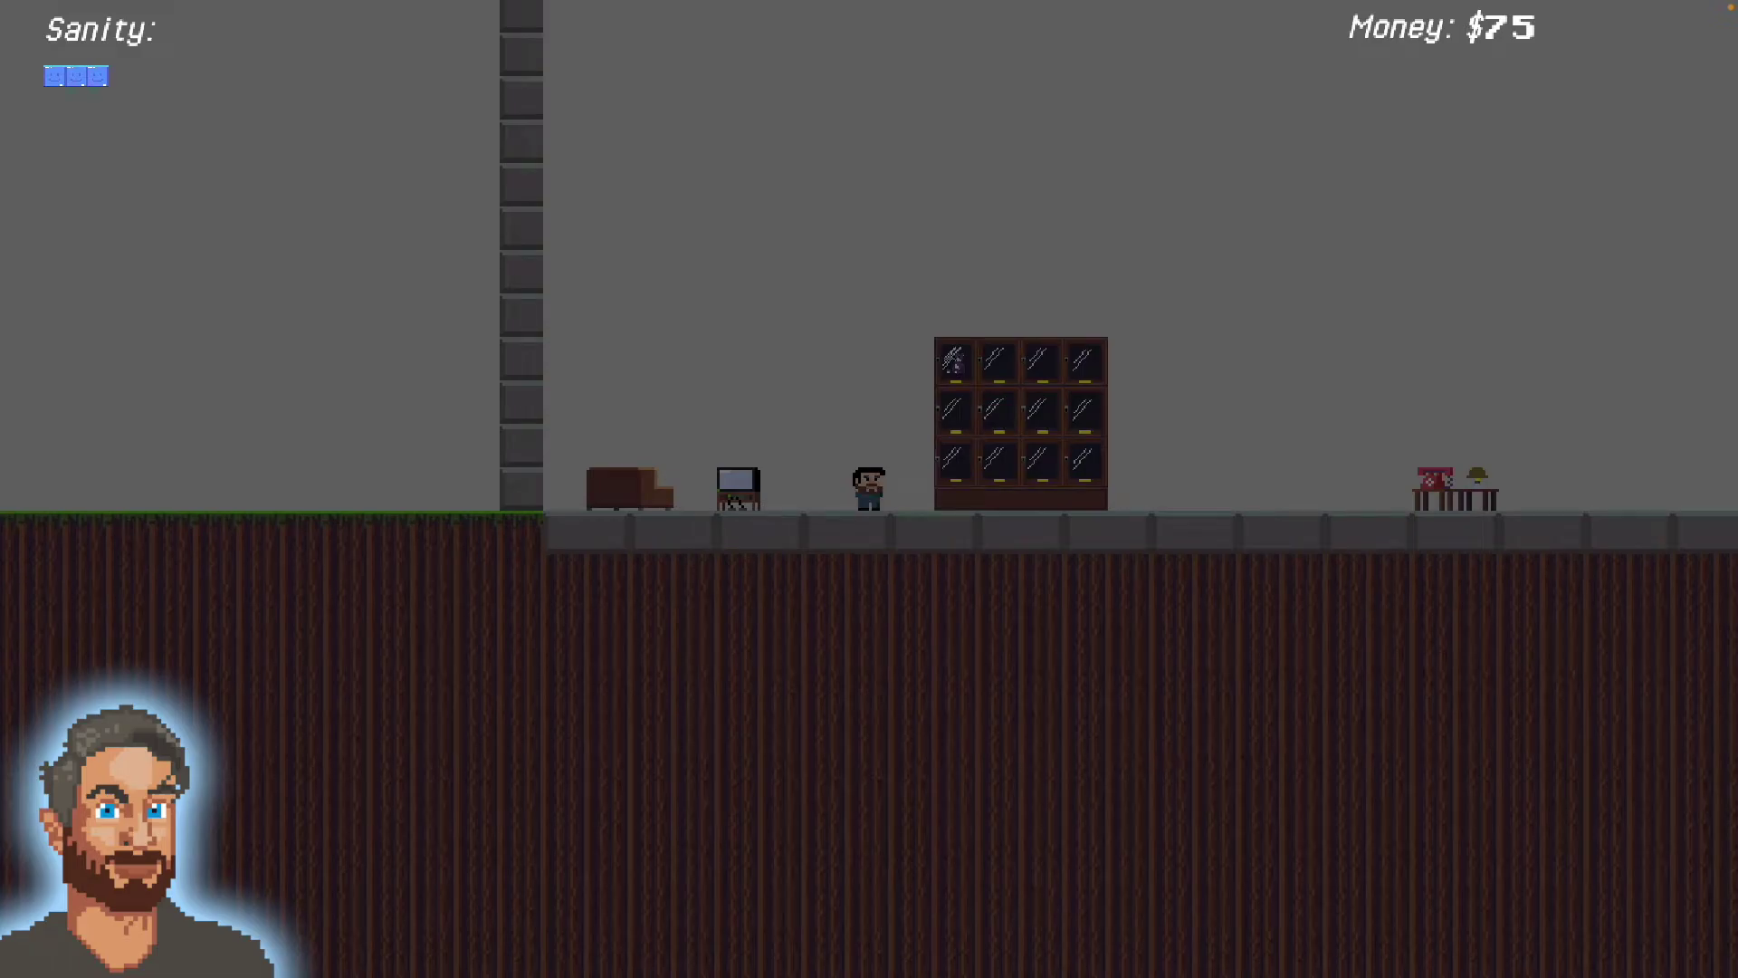
key(Right)
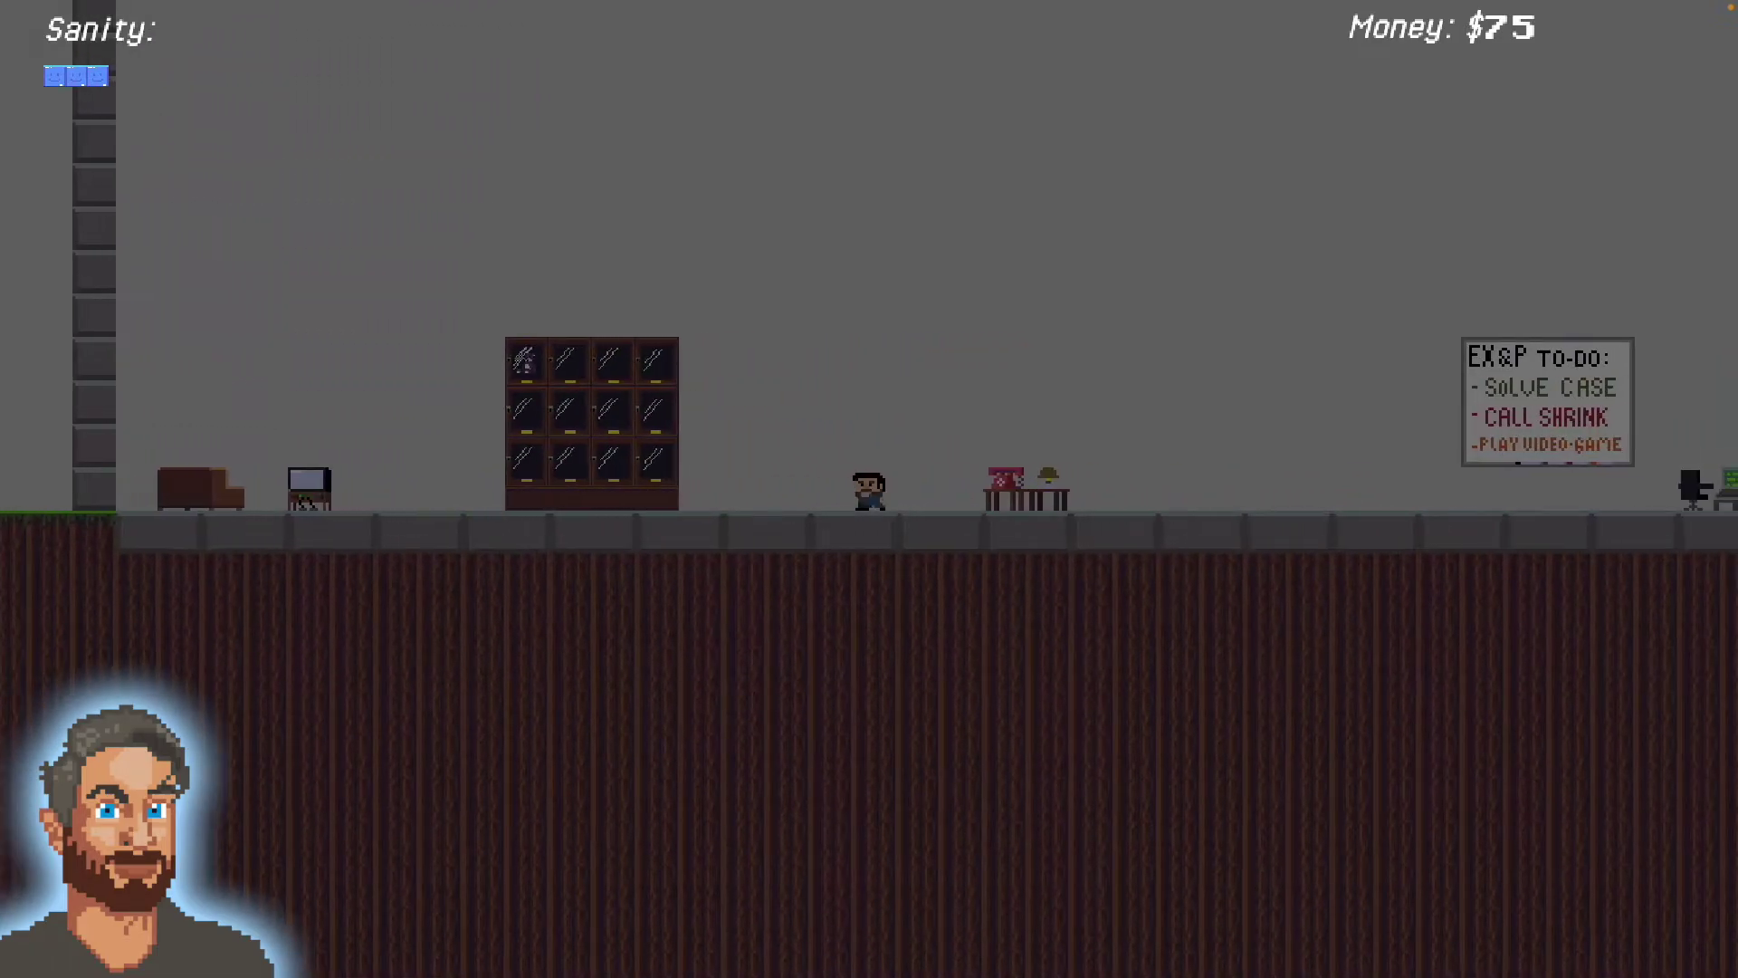
key(Left)
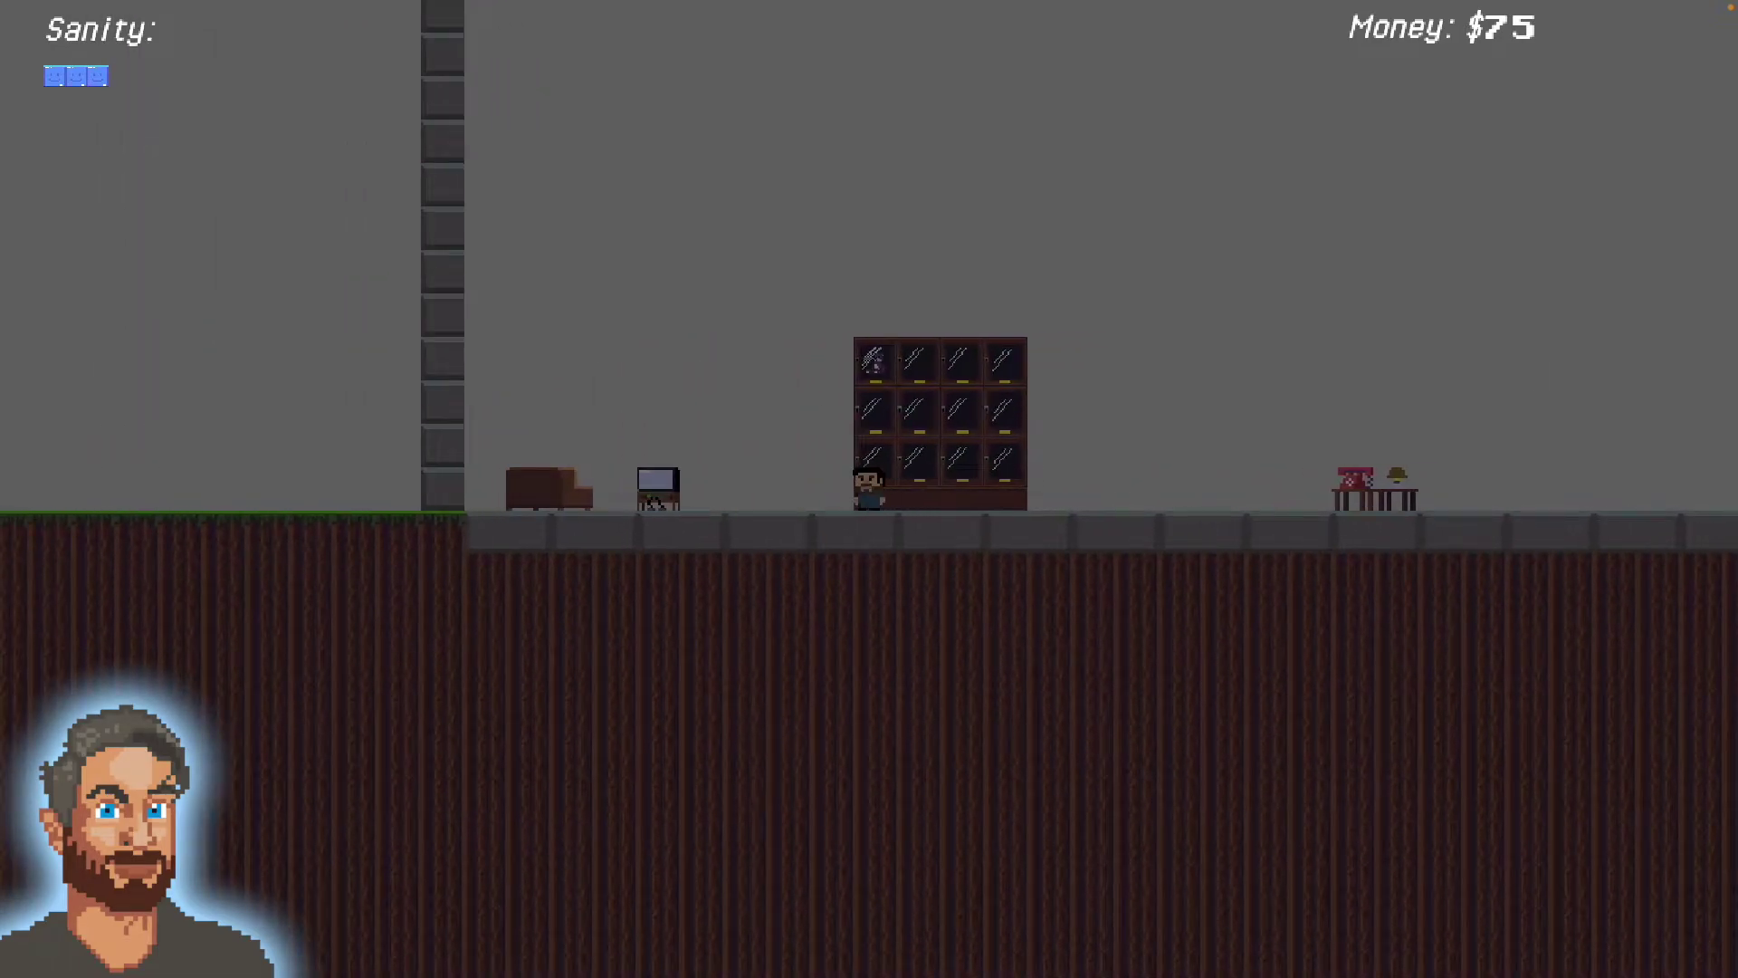
key(Left)
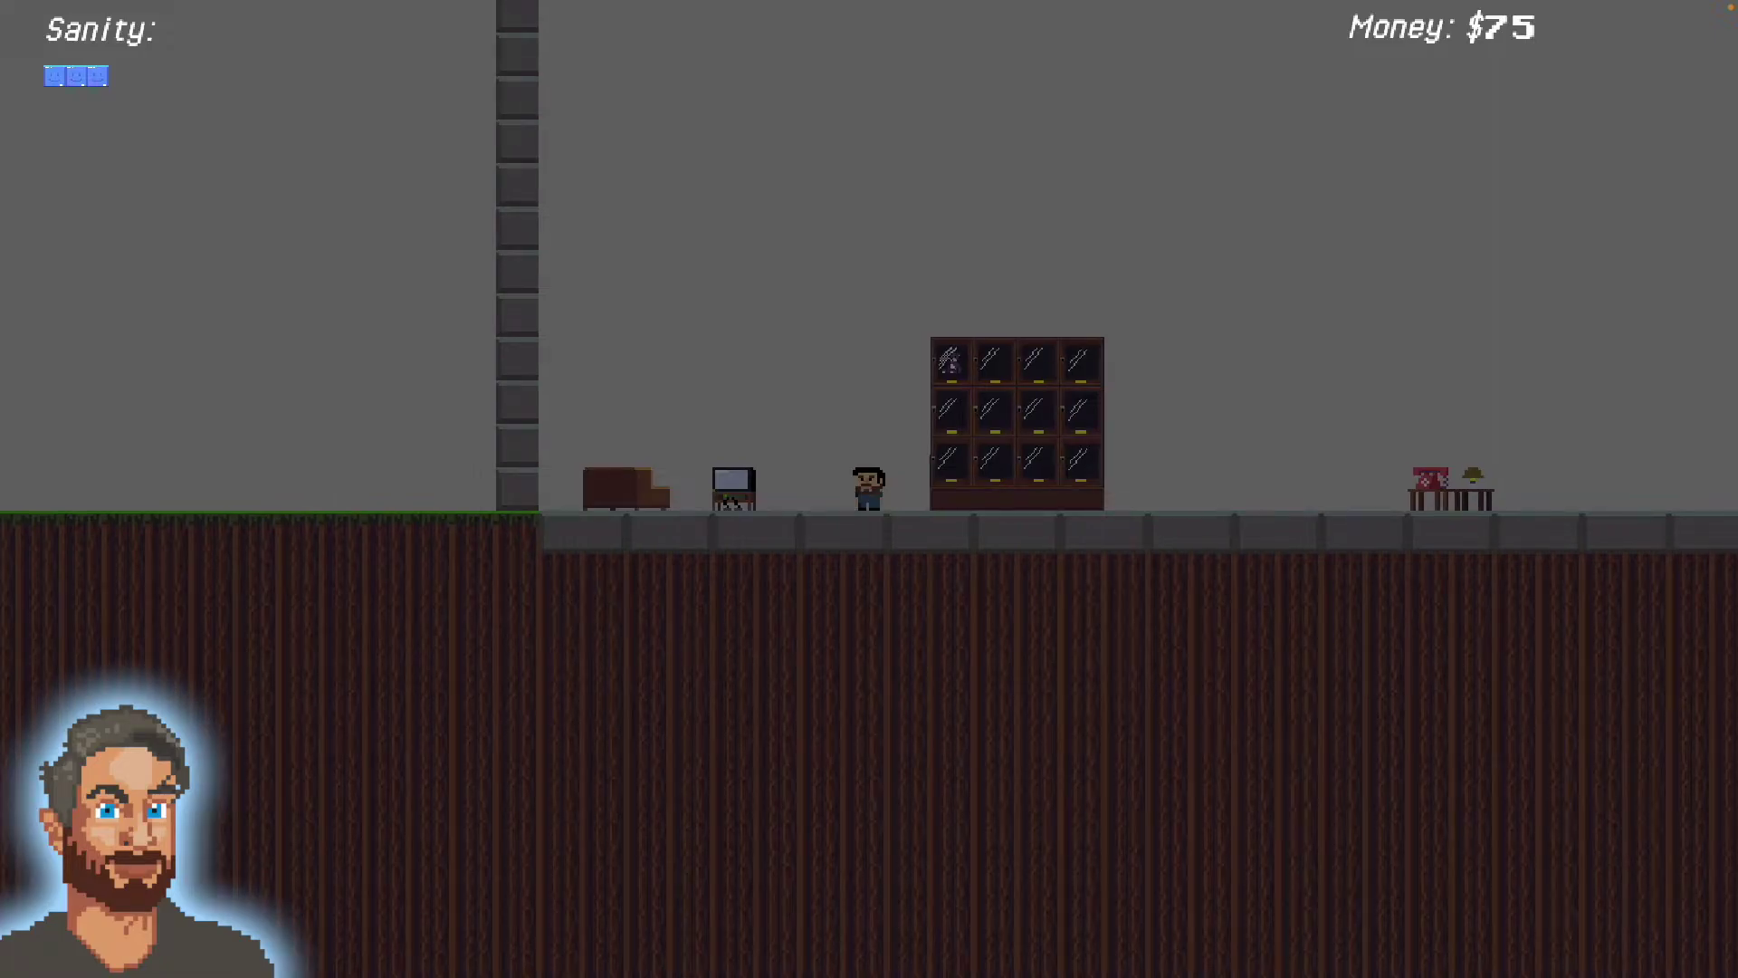
key(Right)
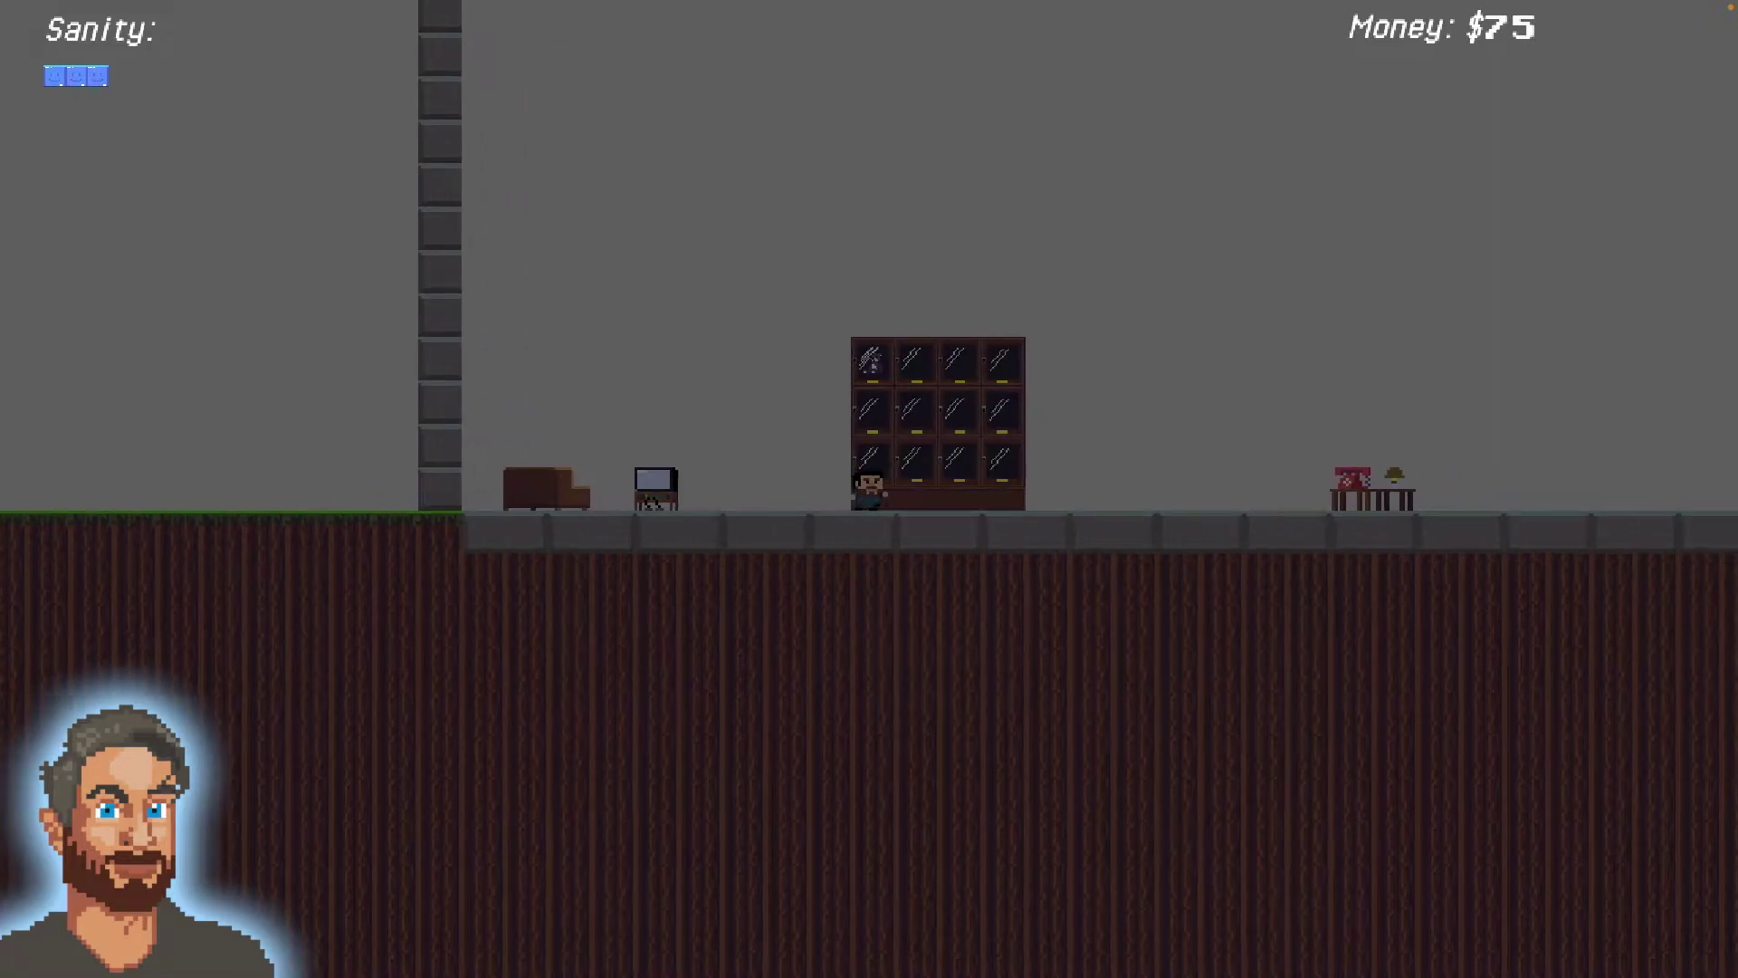
key(Left)
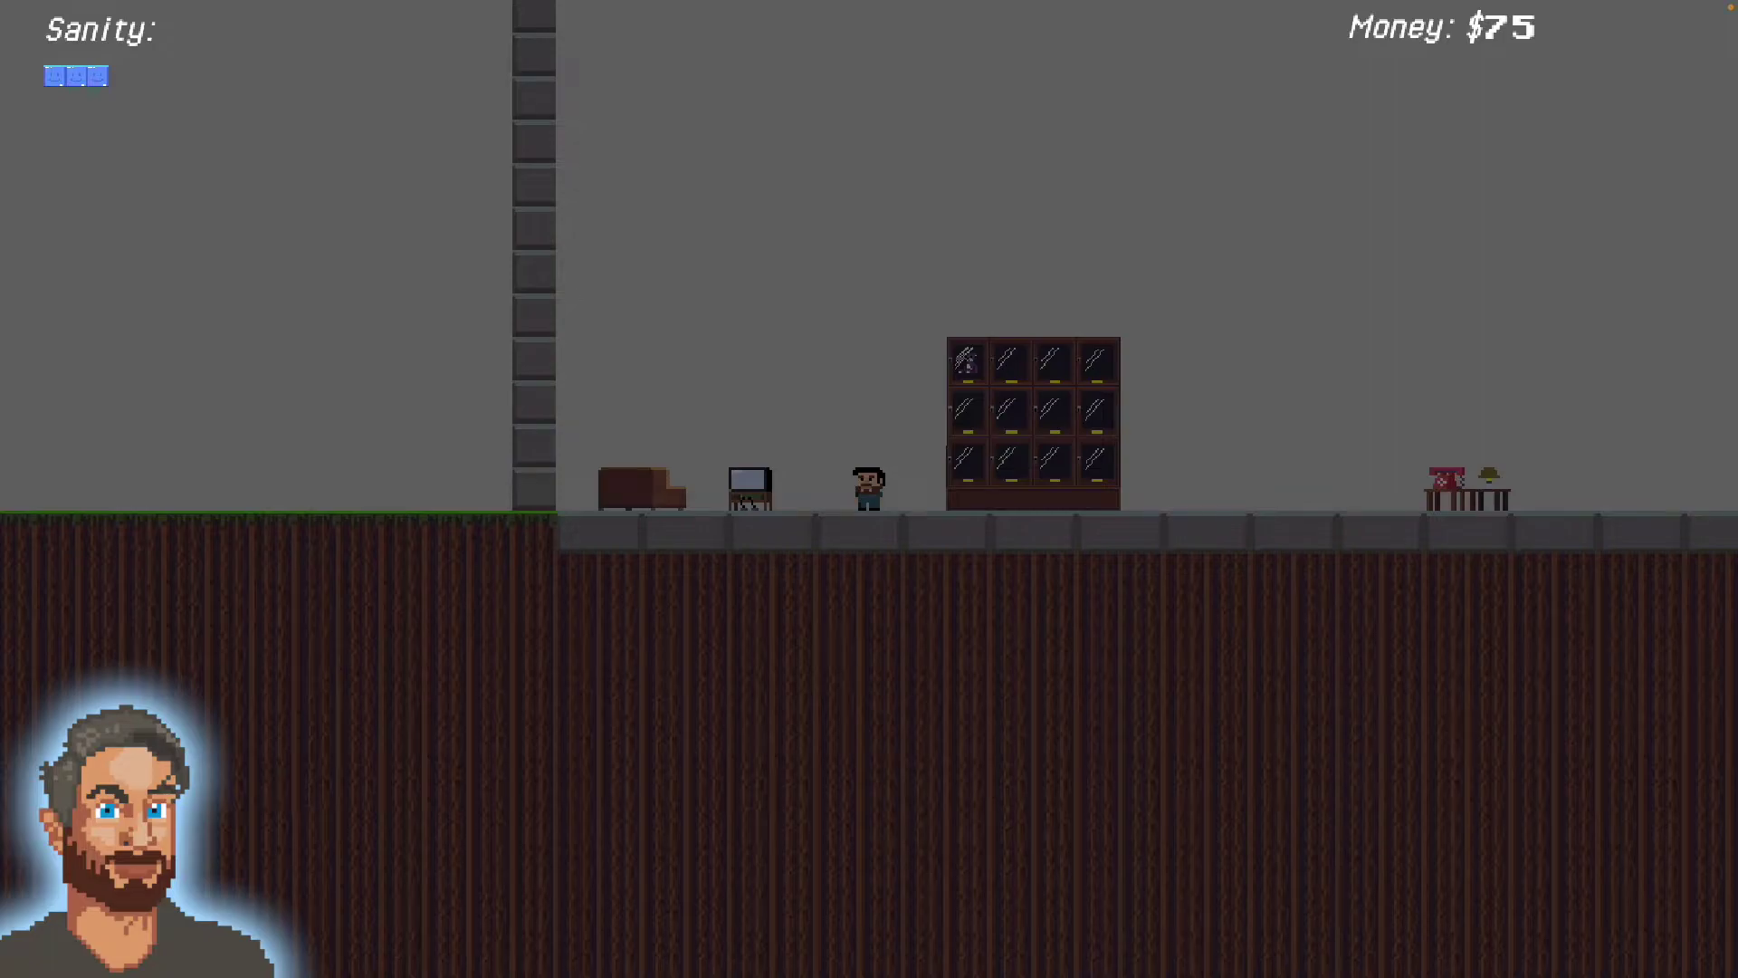
key(Left)
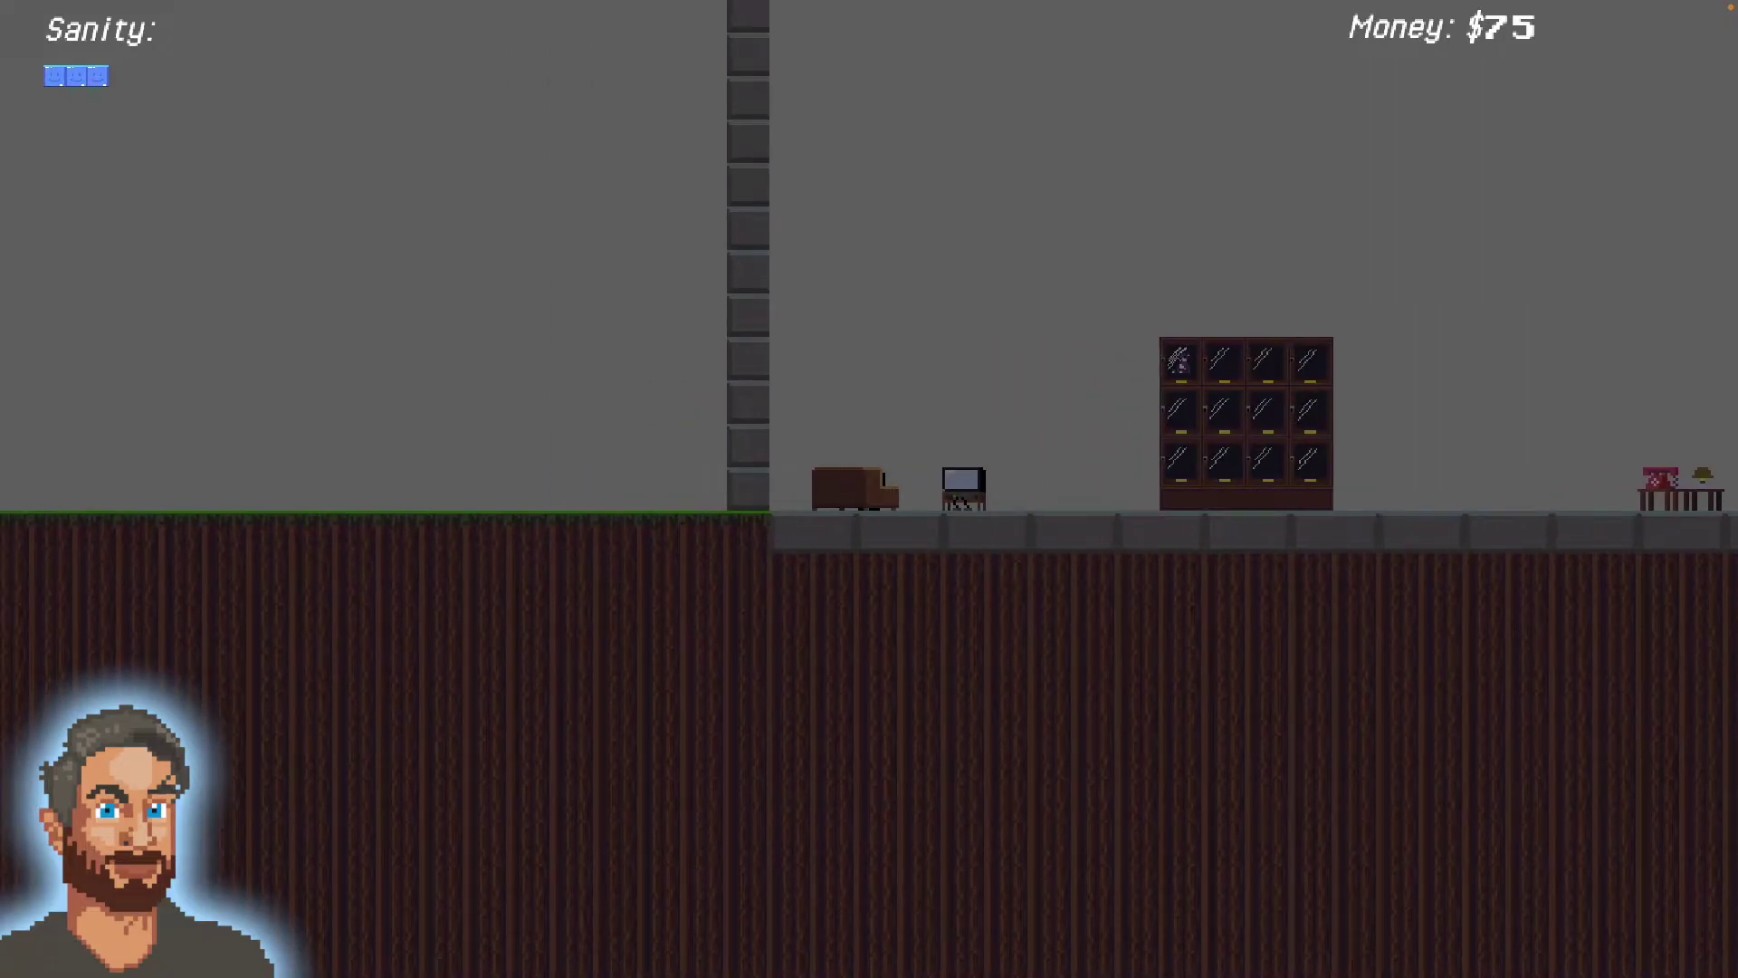
key(Right)
key(Right)
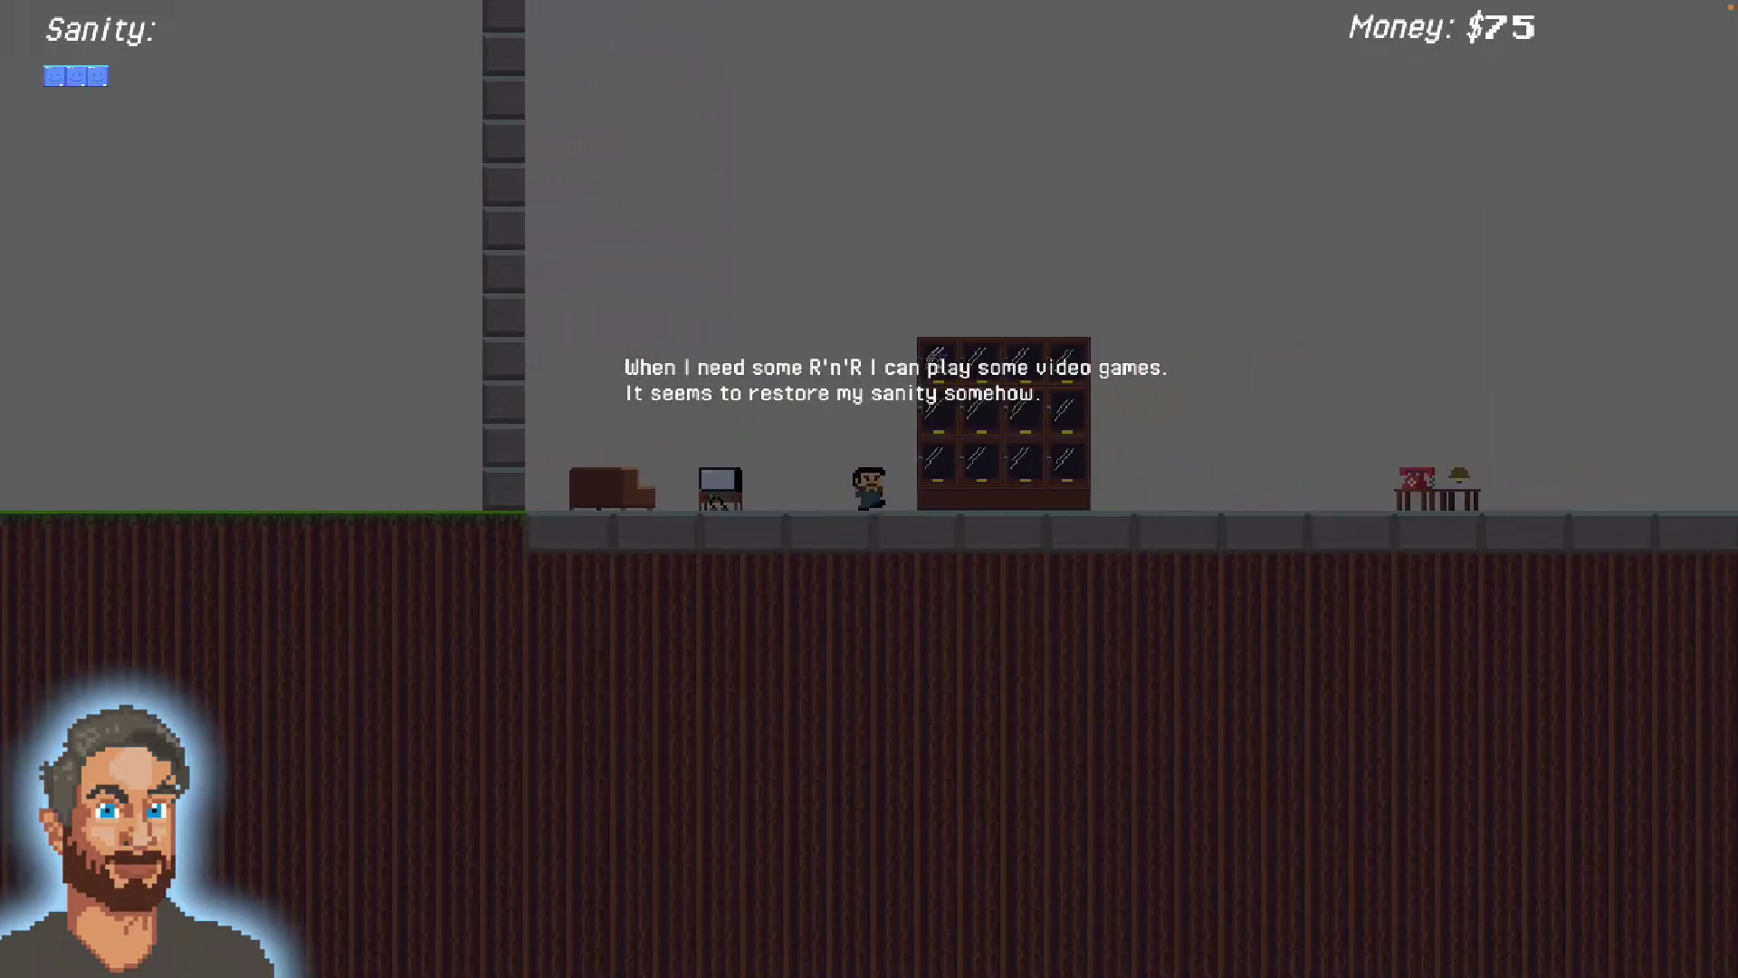
key(Right)
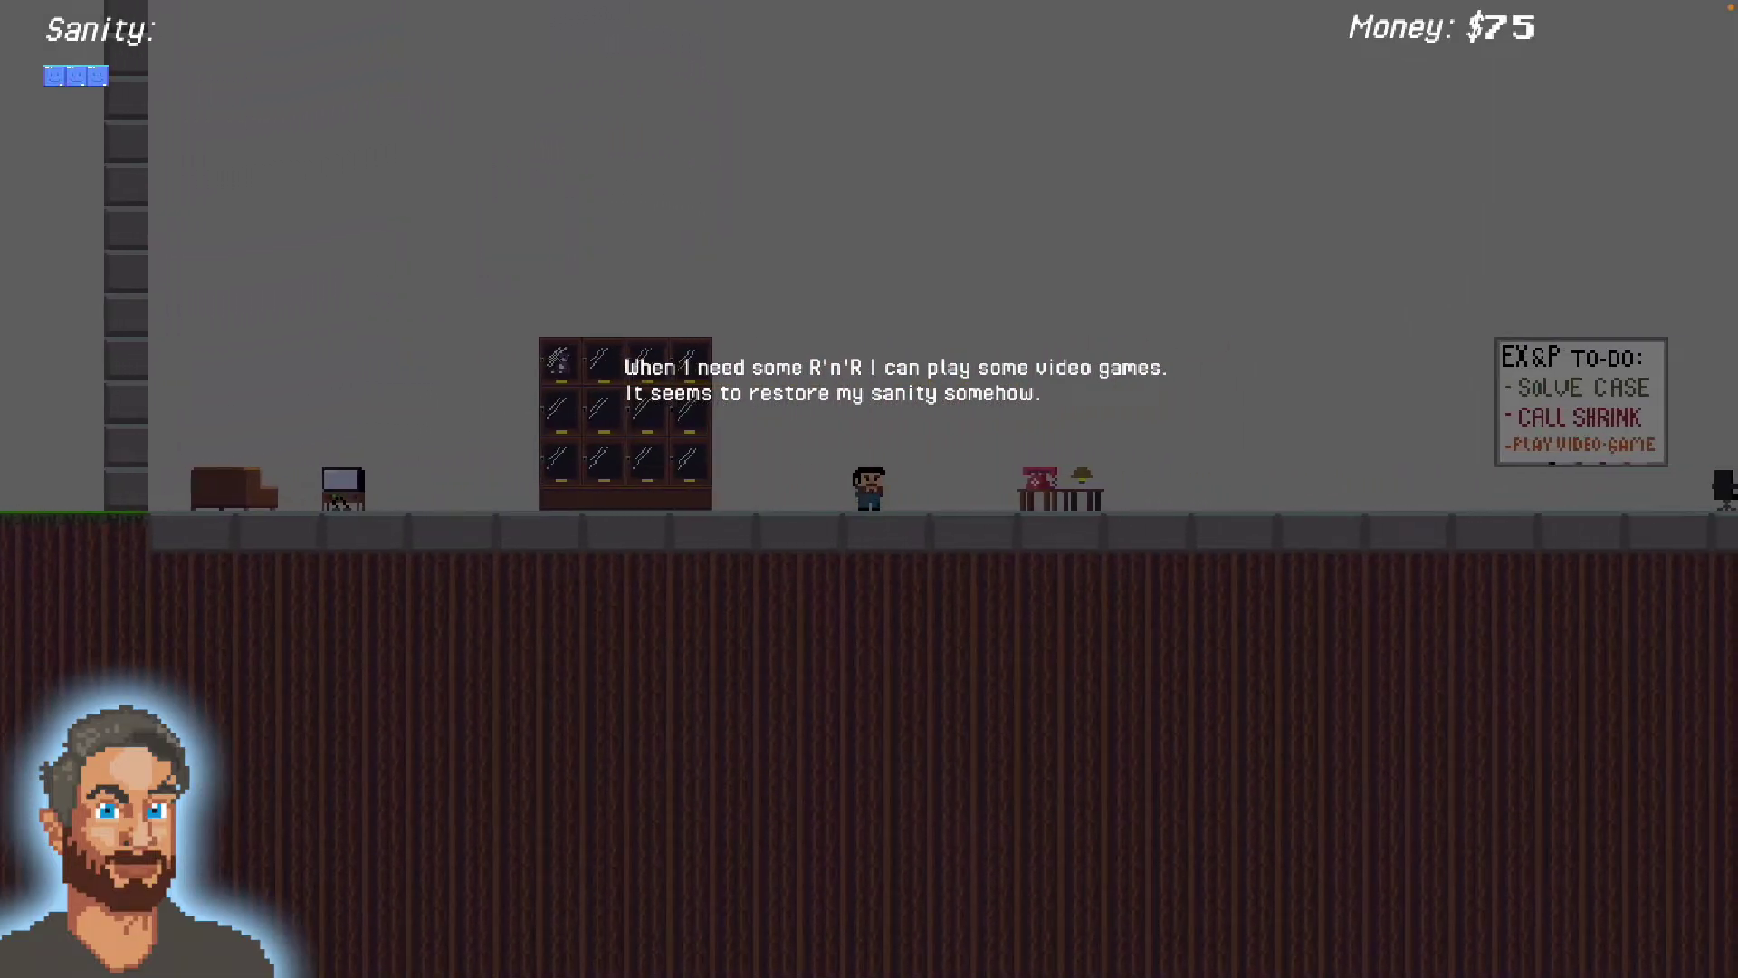
key(Left)
key(Left)
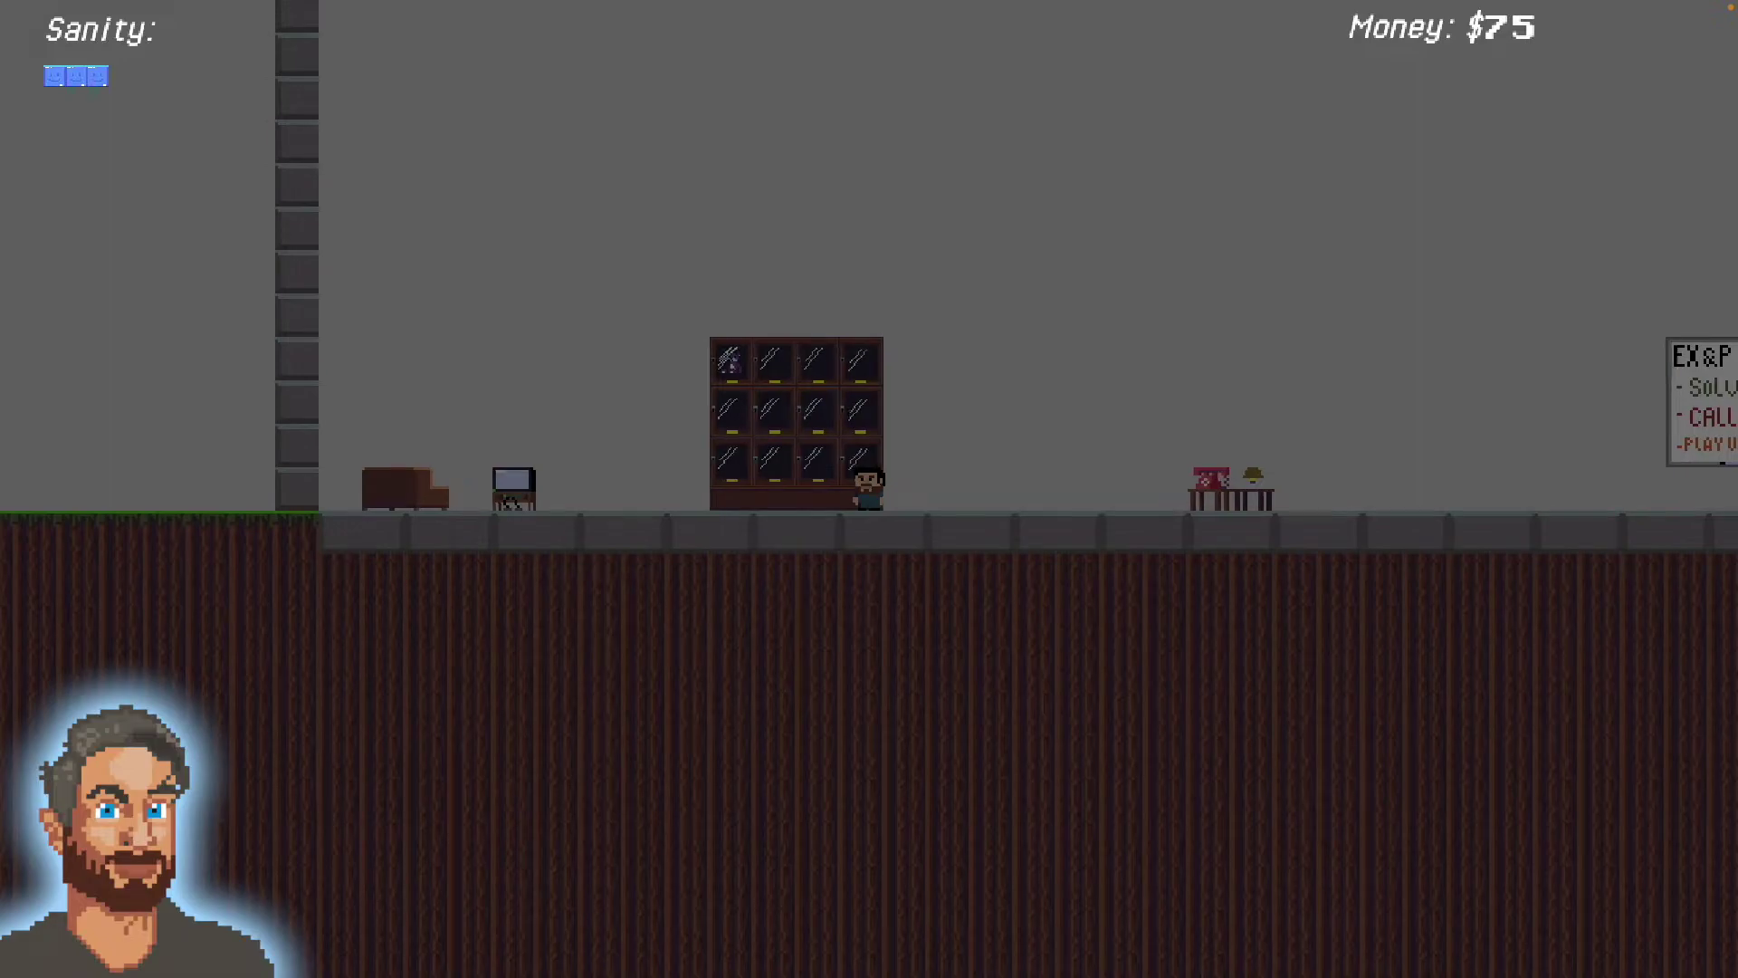
key(Left)
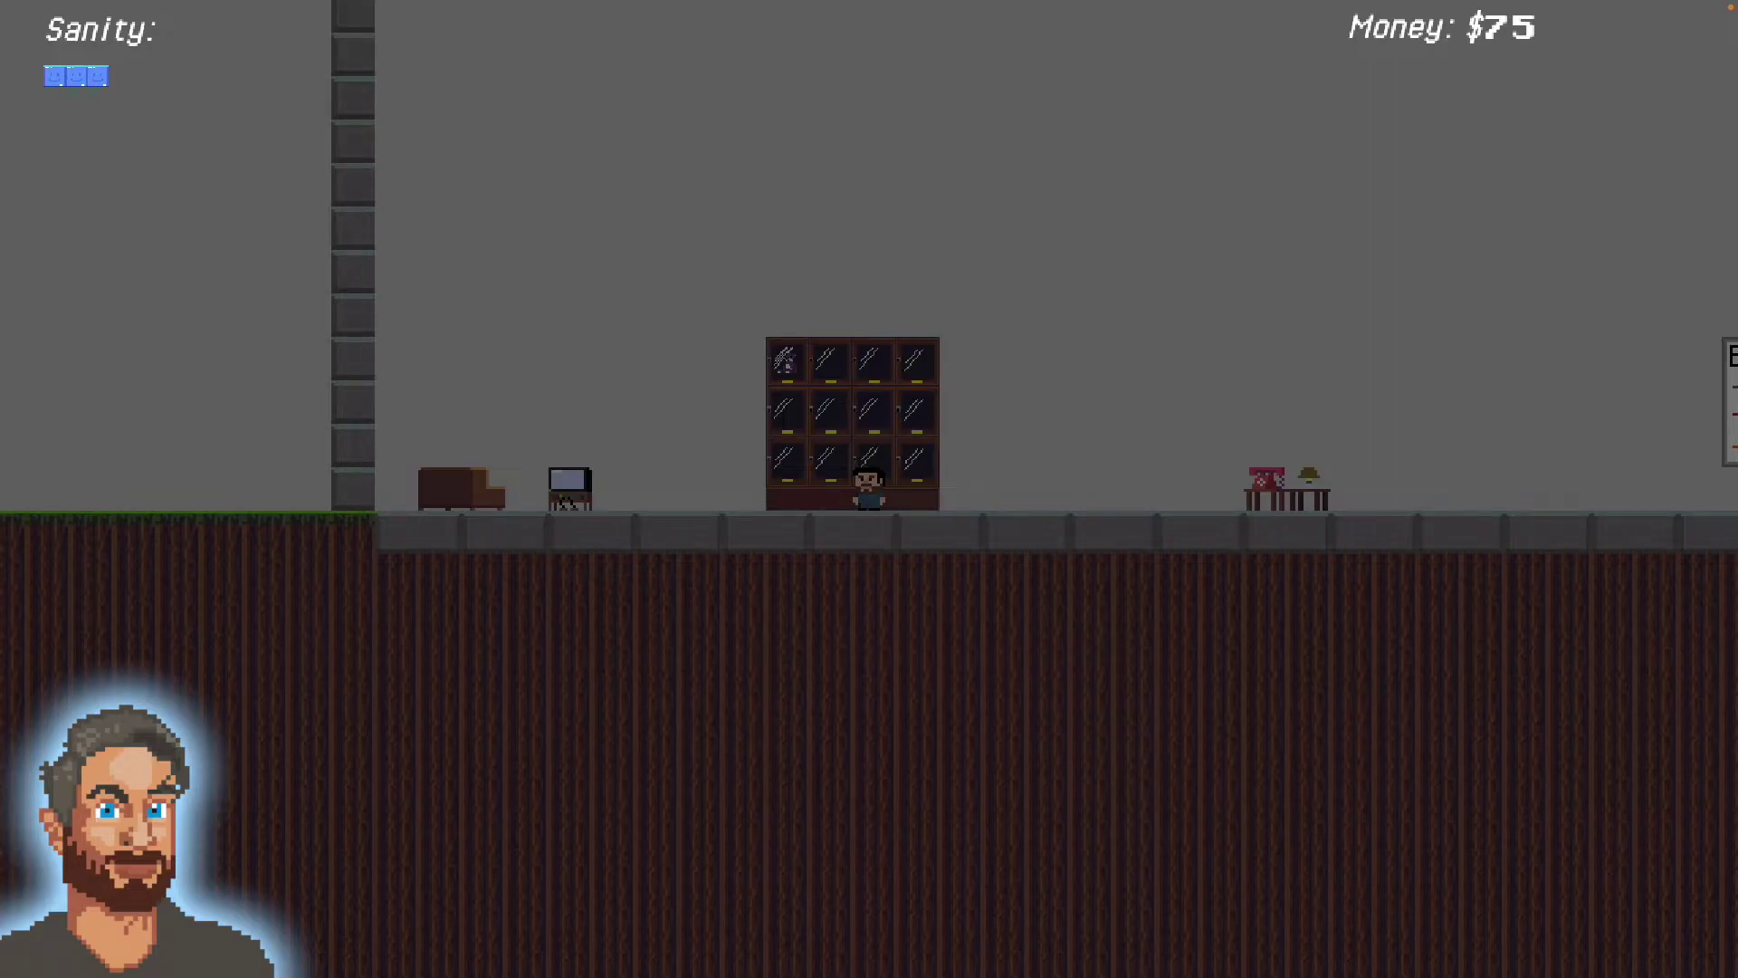
key(Right)
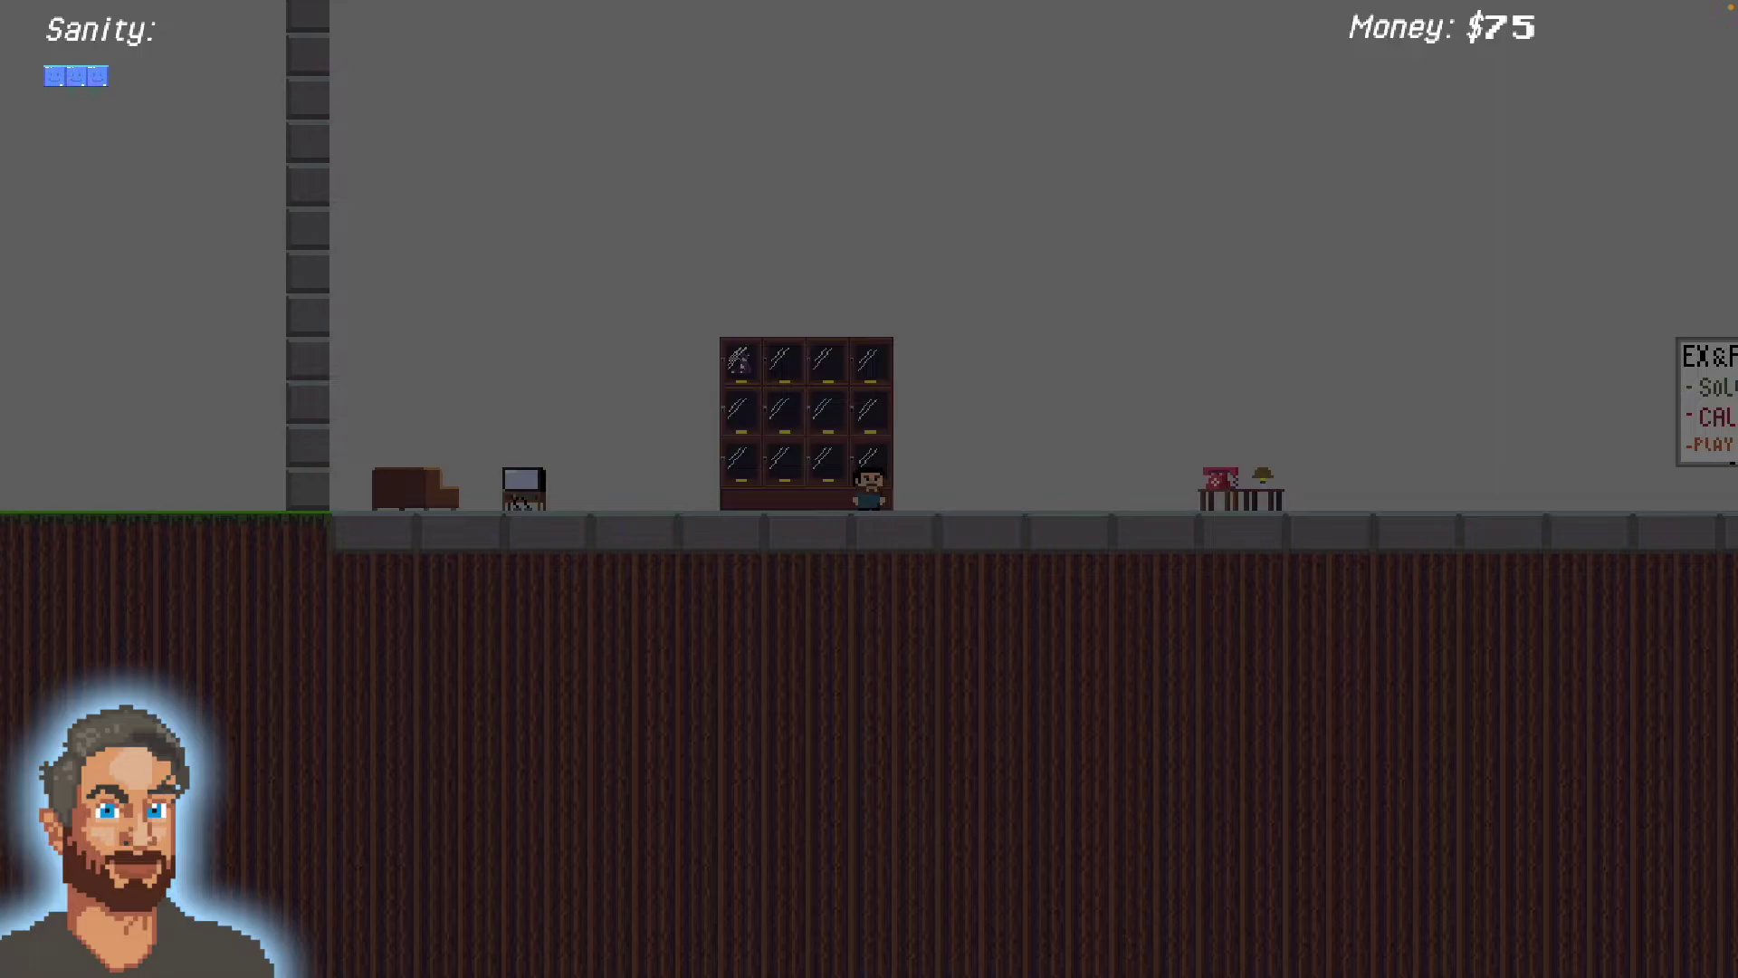
key(Right)
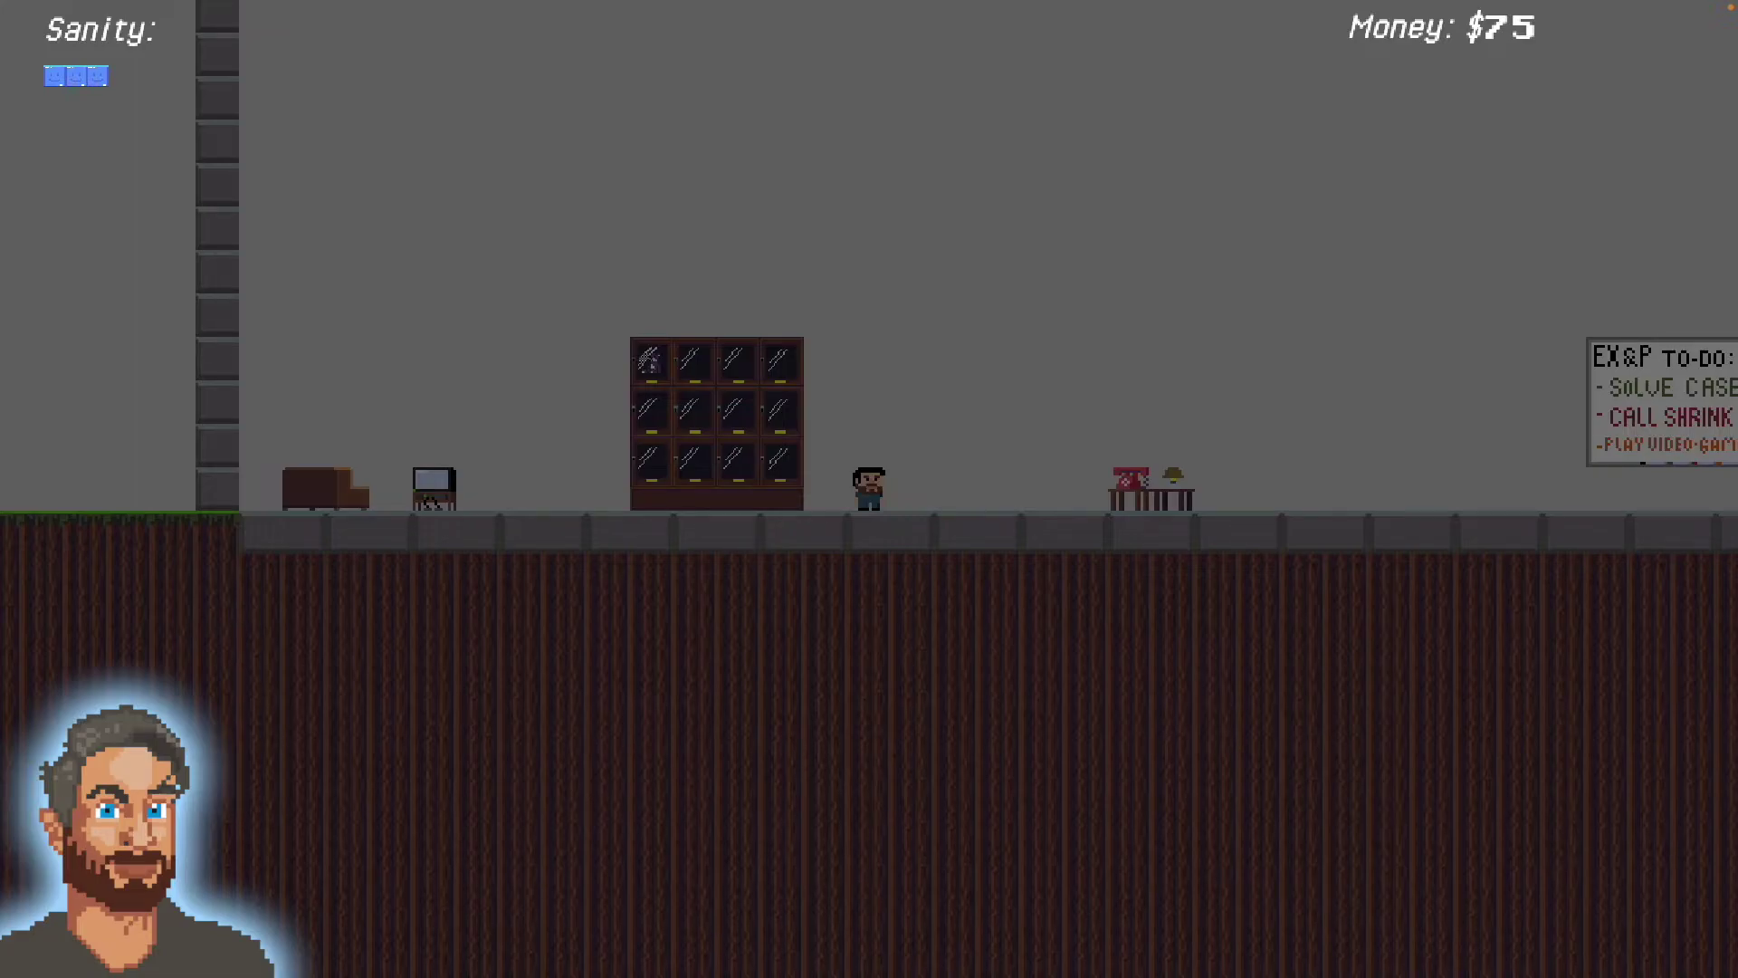
key(Left)
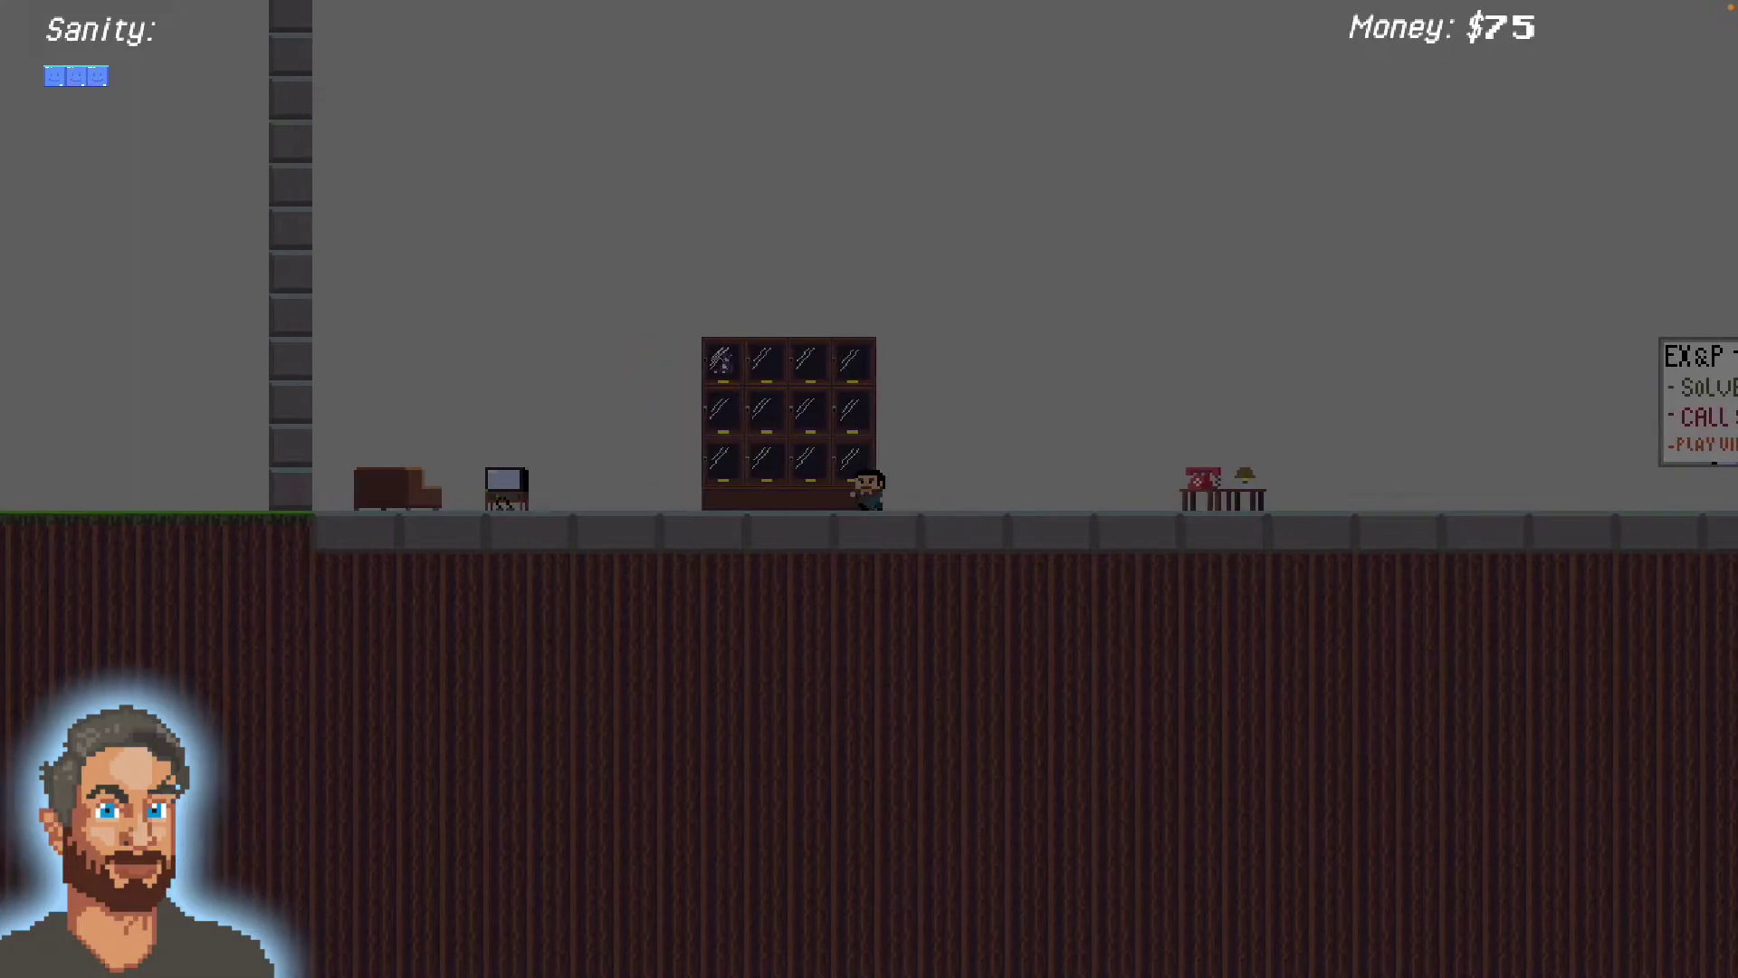
key(Right)
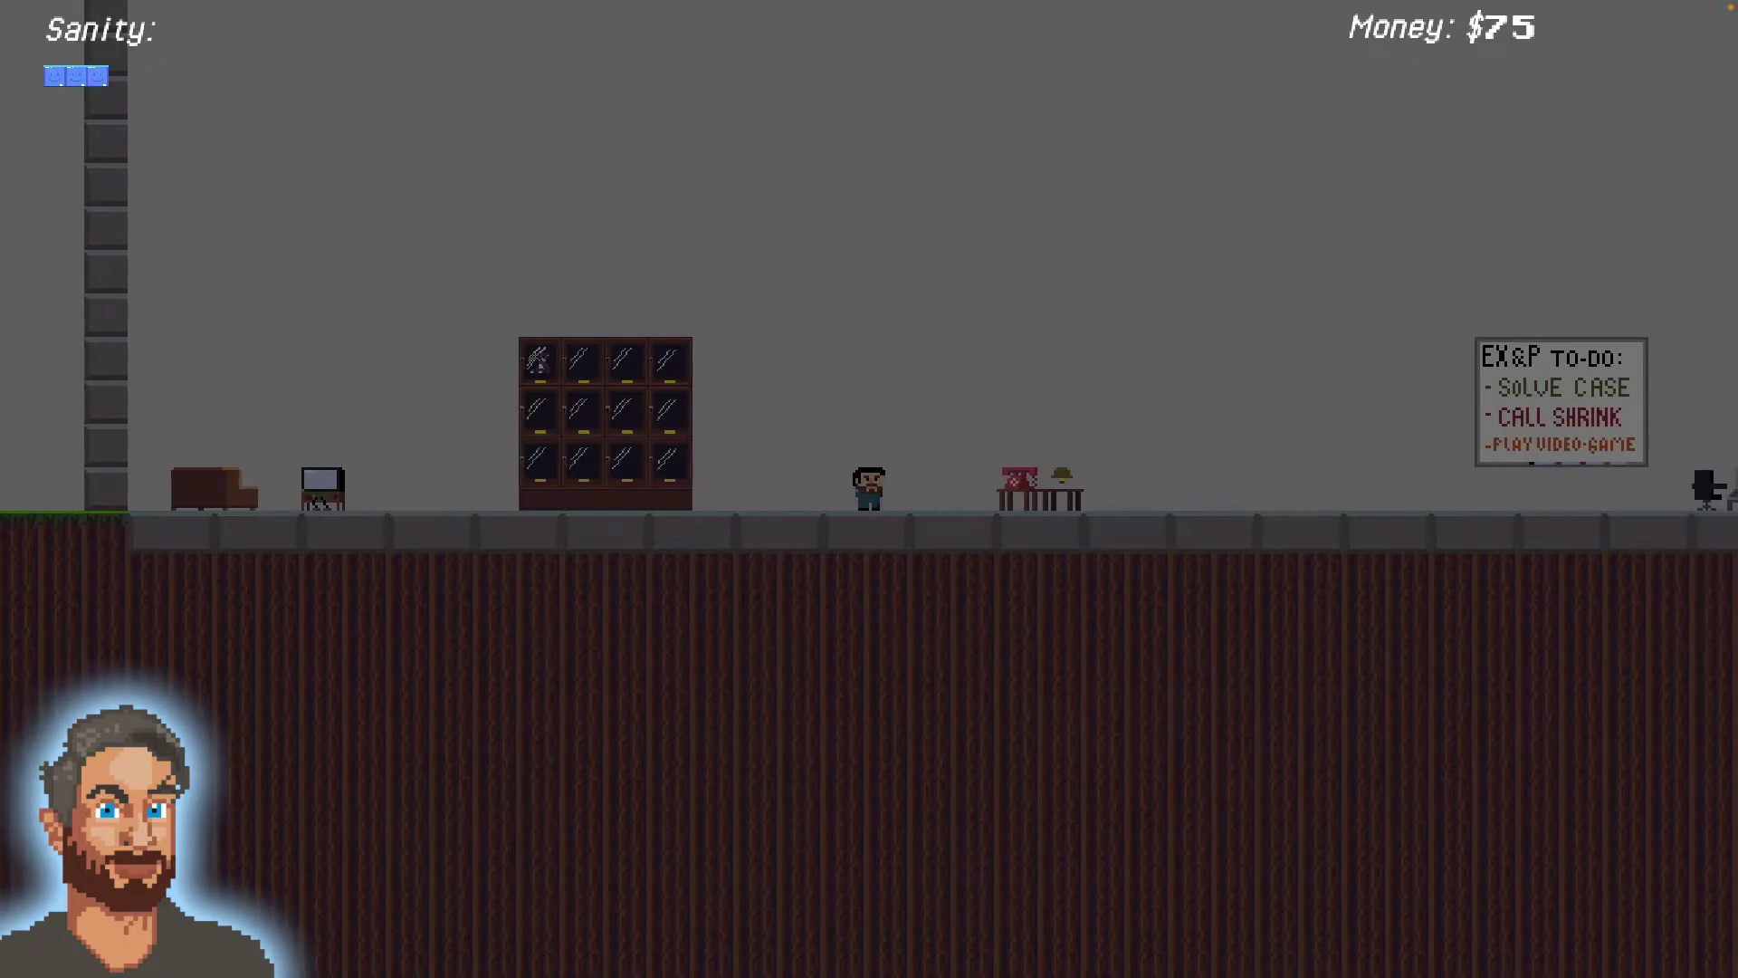
key(Left)
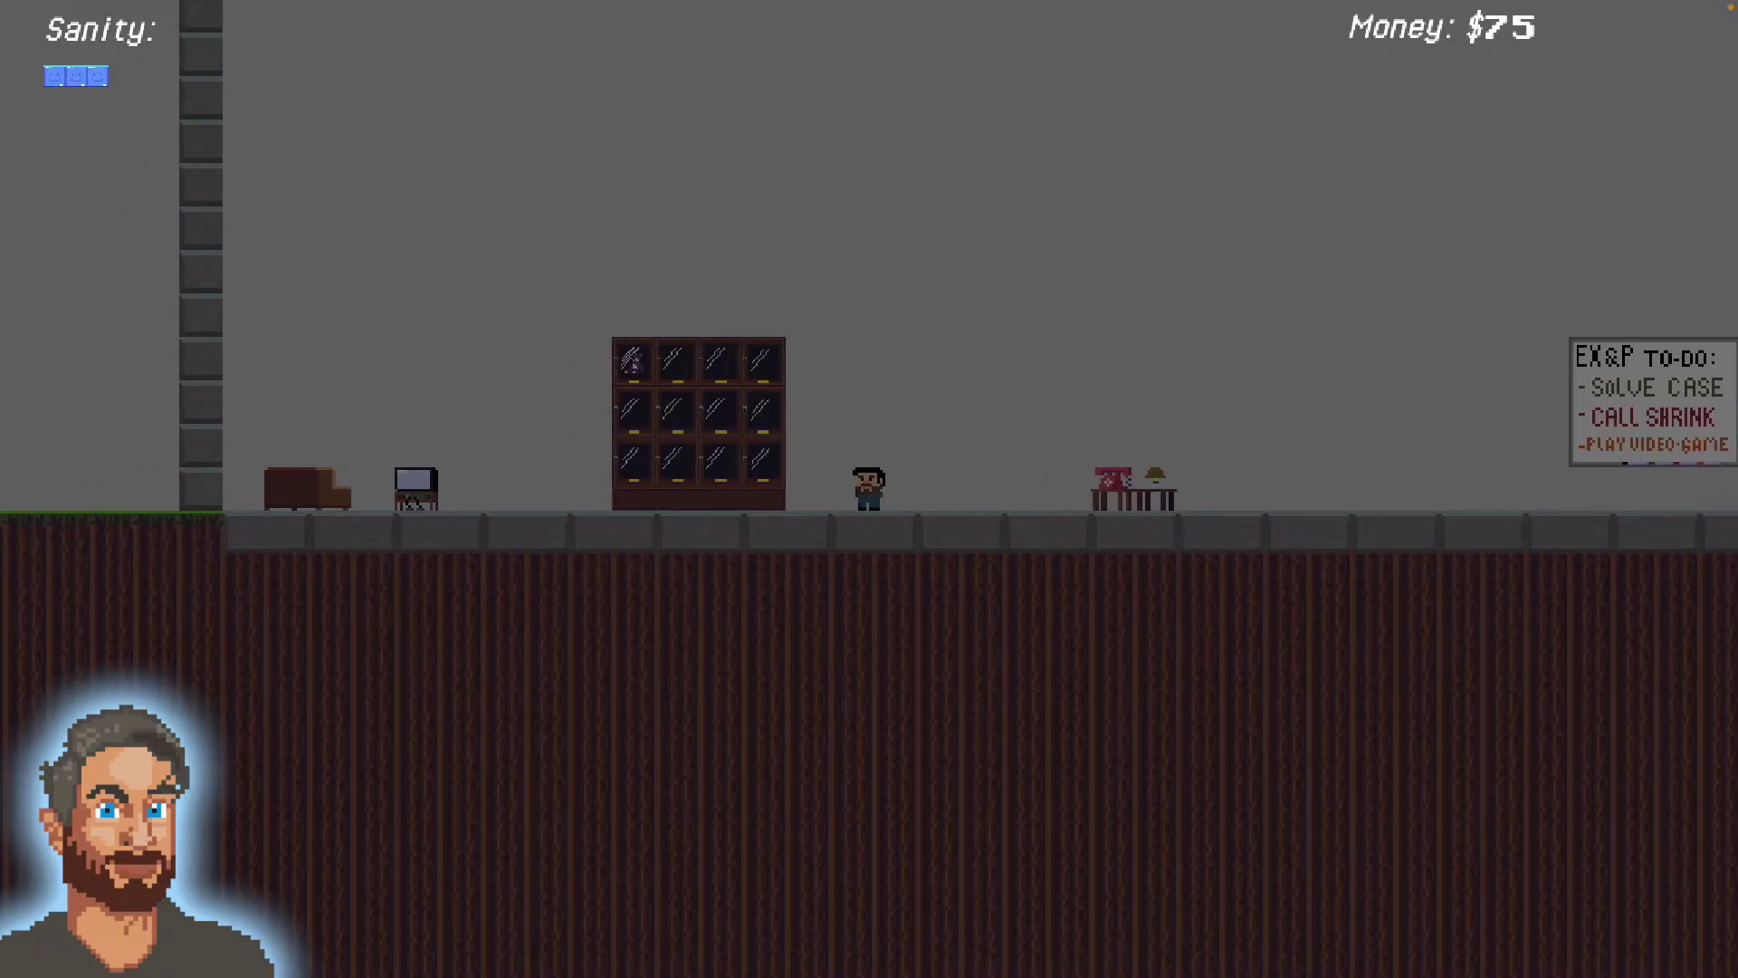
key(Left)
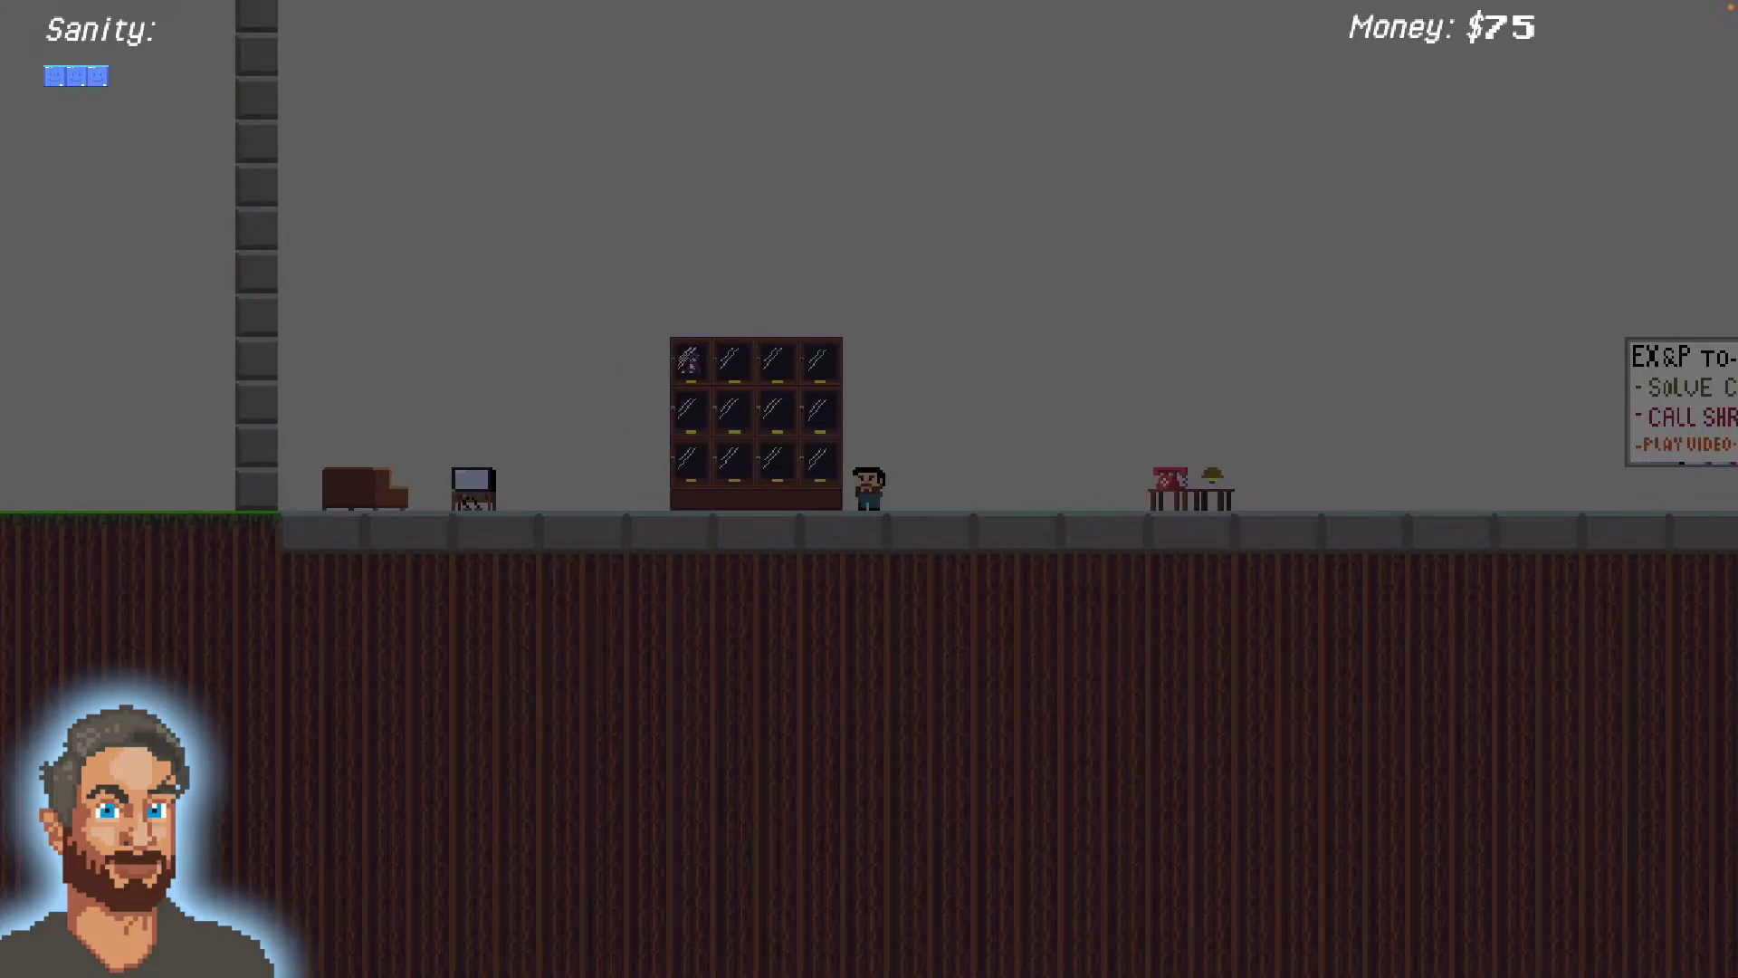
key(Right)
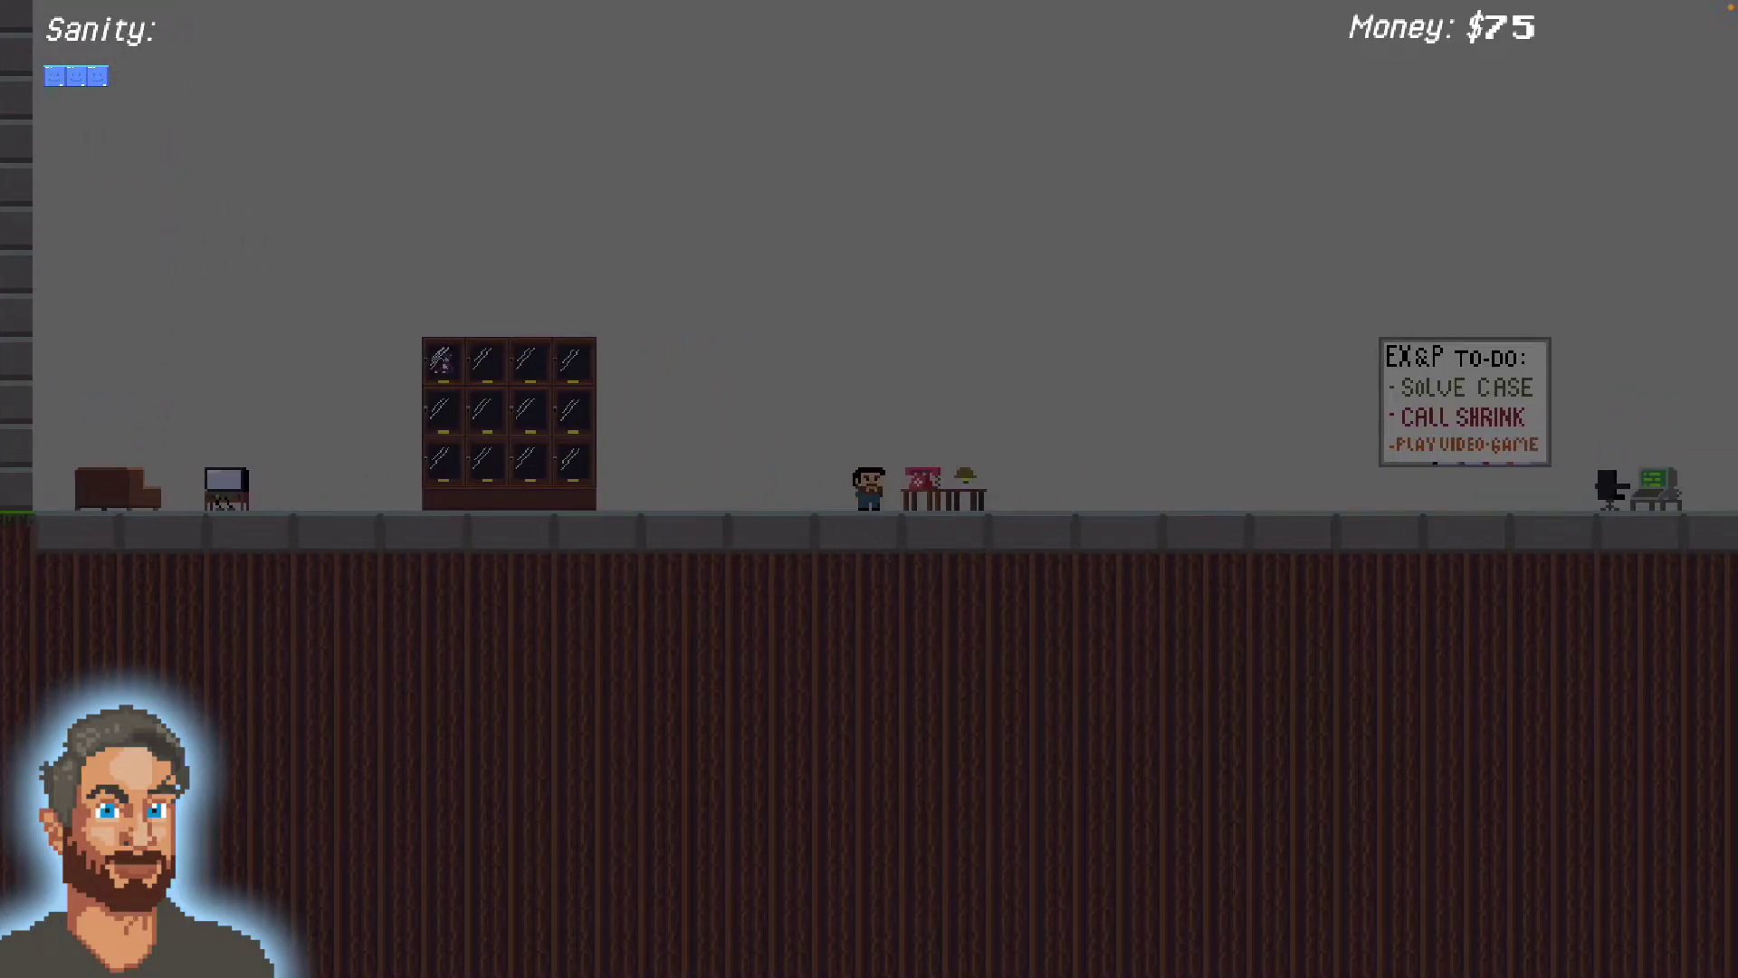
- Walk right past the phone desk and stand under the to-do board
key(Right)
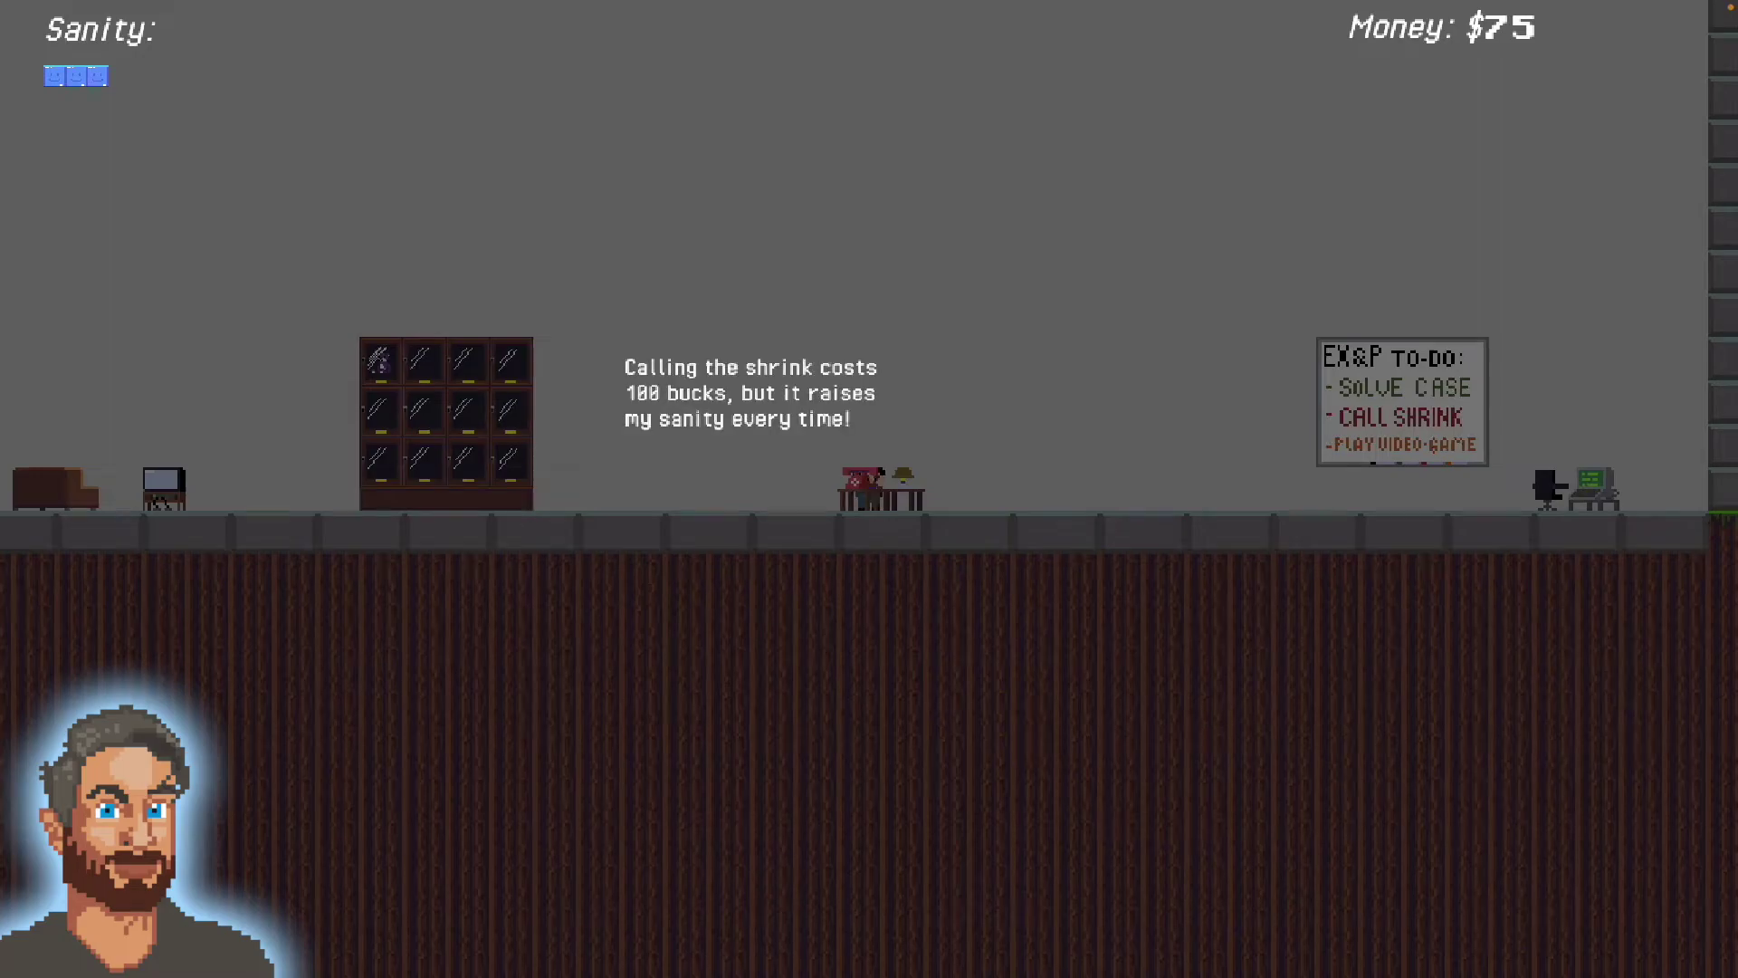
key(Left)
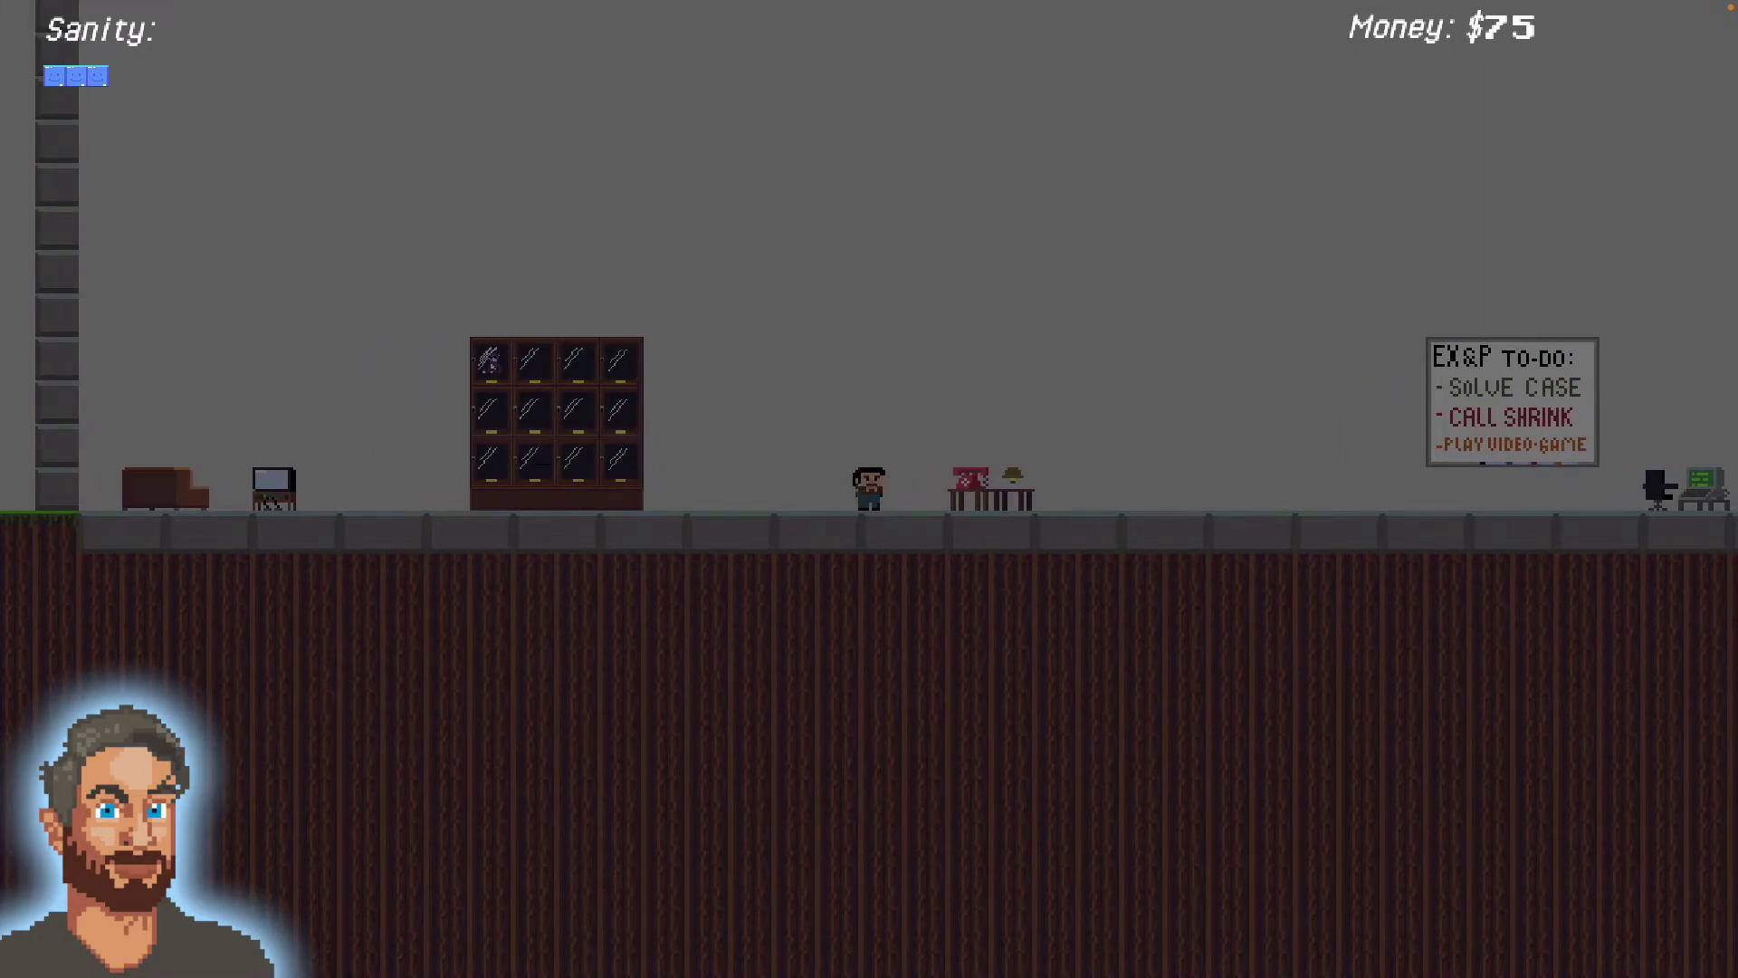
key(Right)
key(Right)
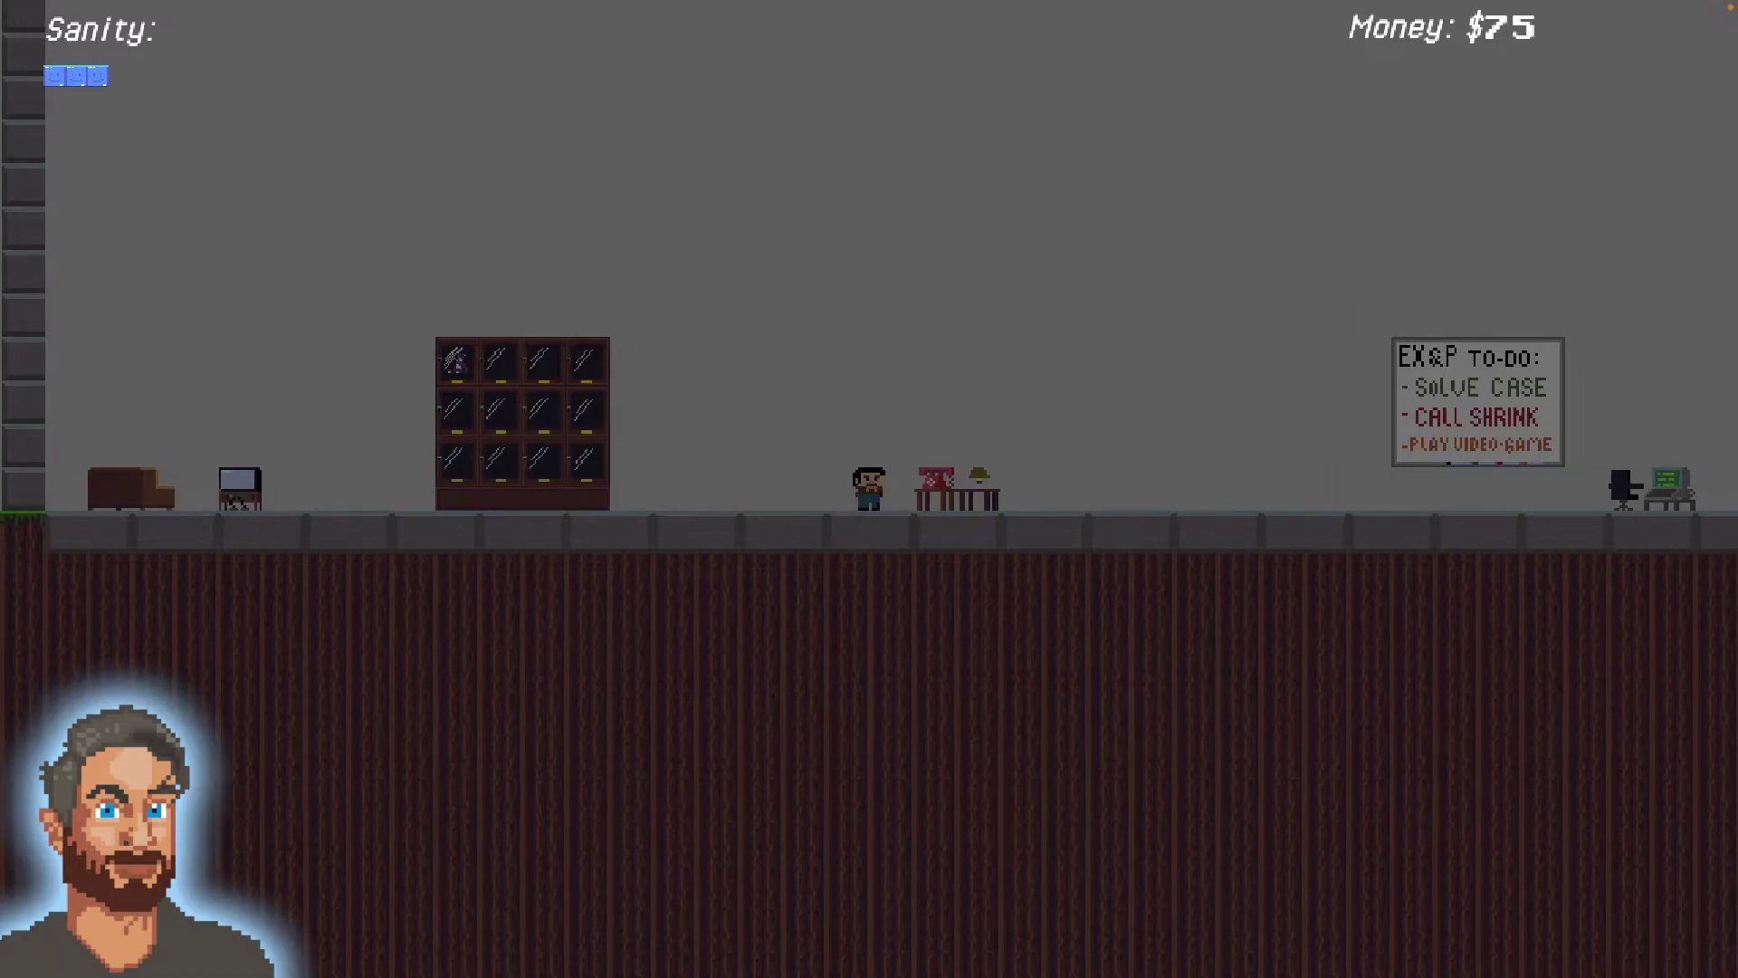
key(Right)
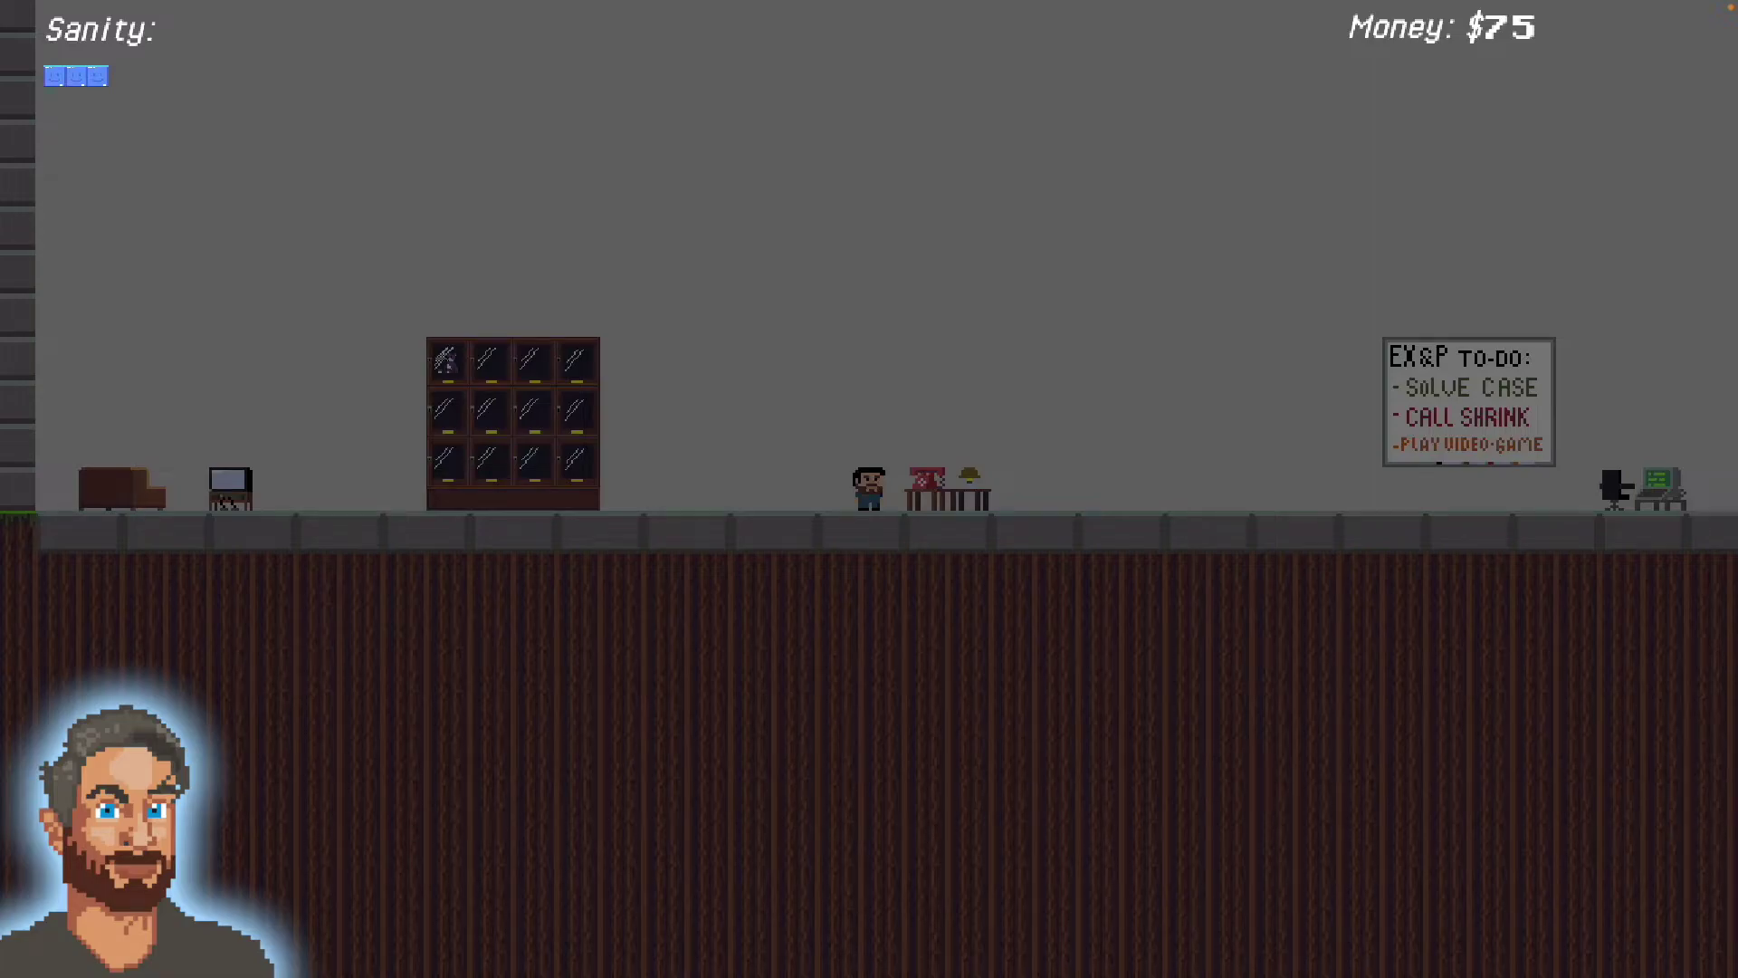
key(Right)
key(Right)
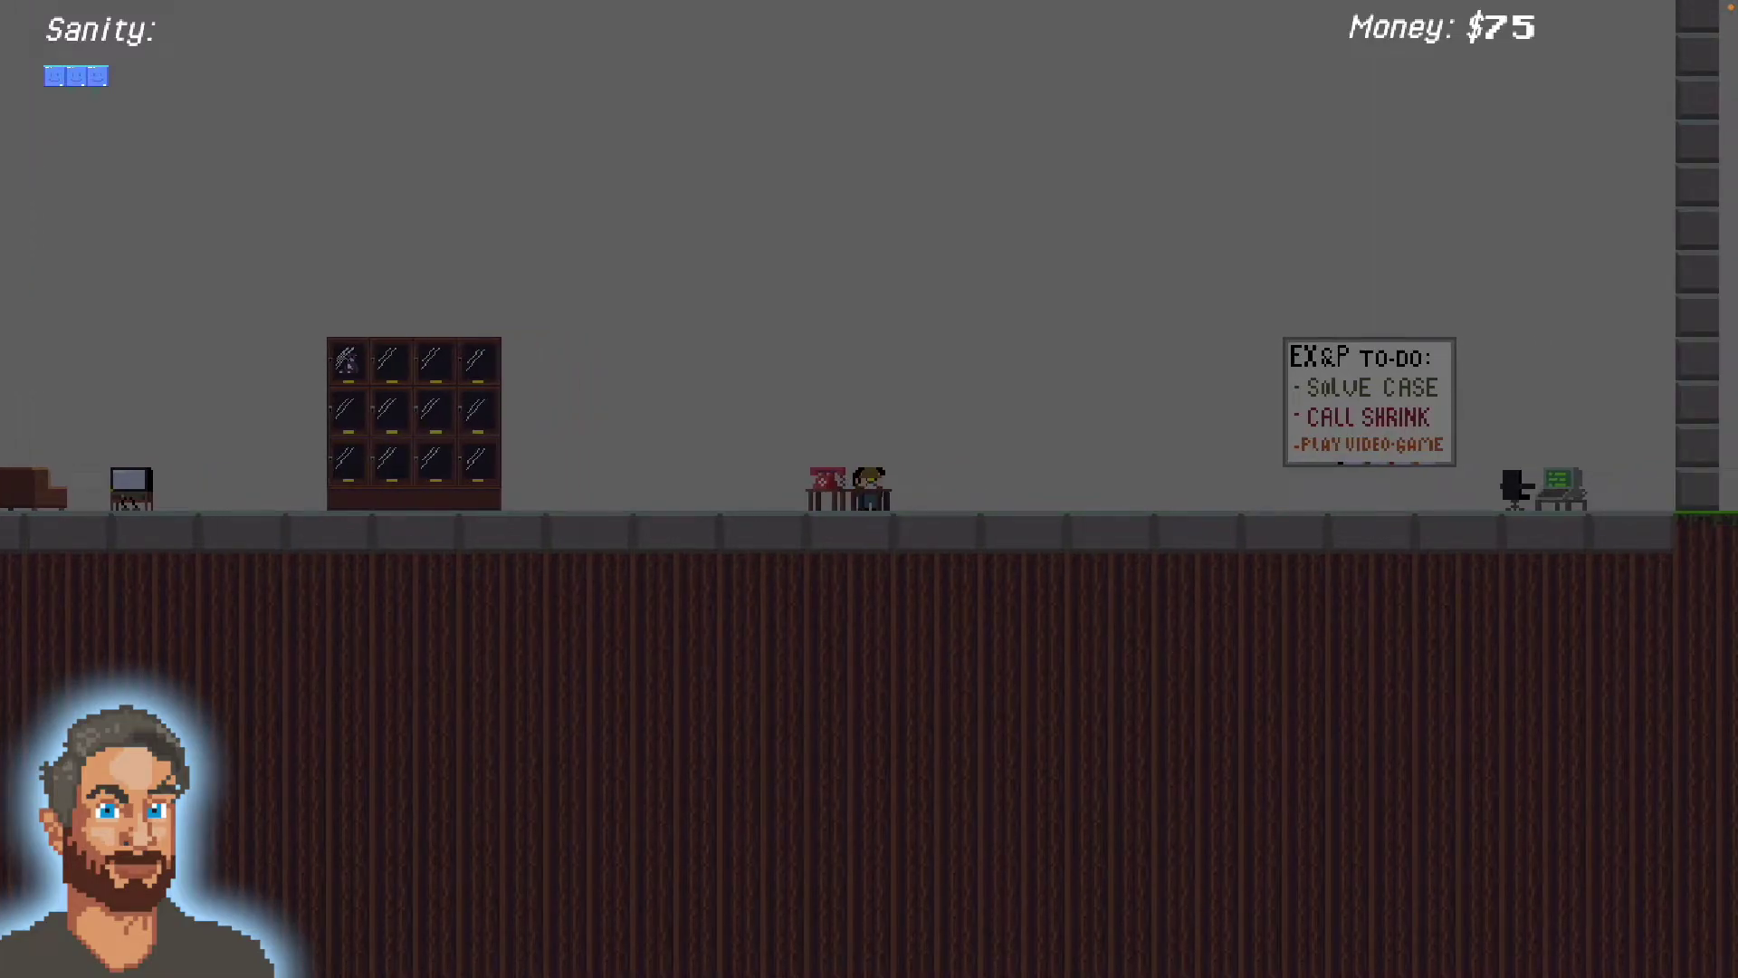
key(Right)
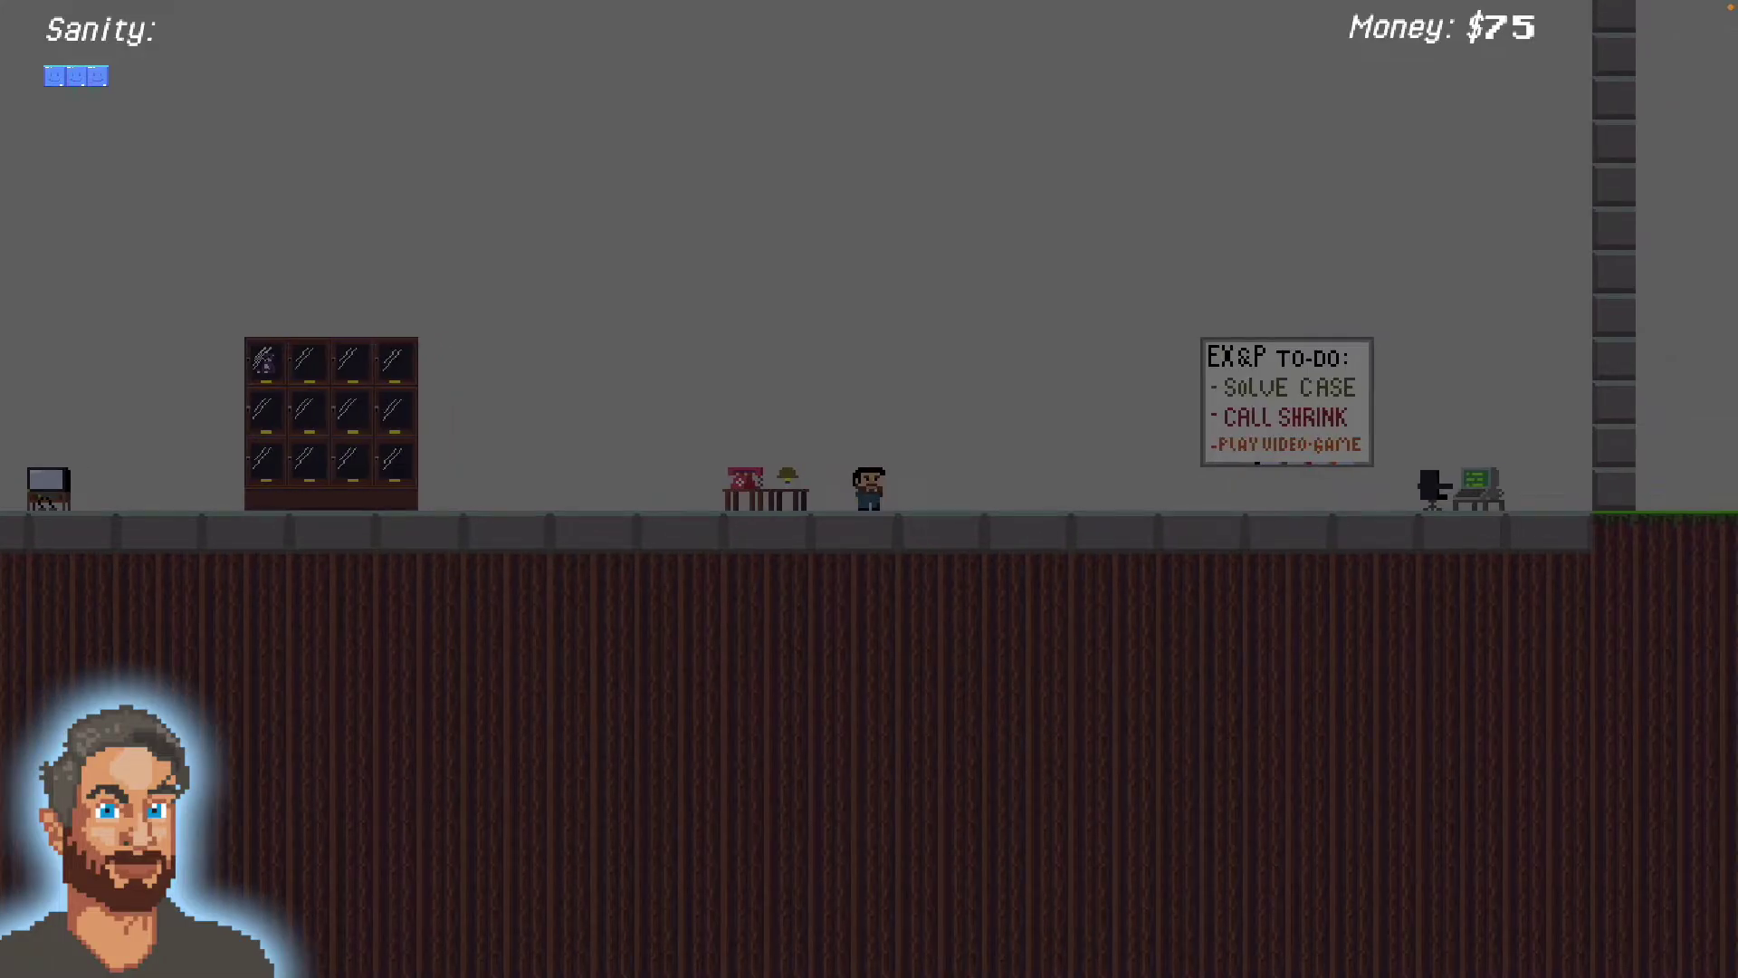
key(Right)
key(Right)
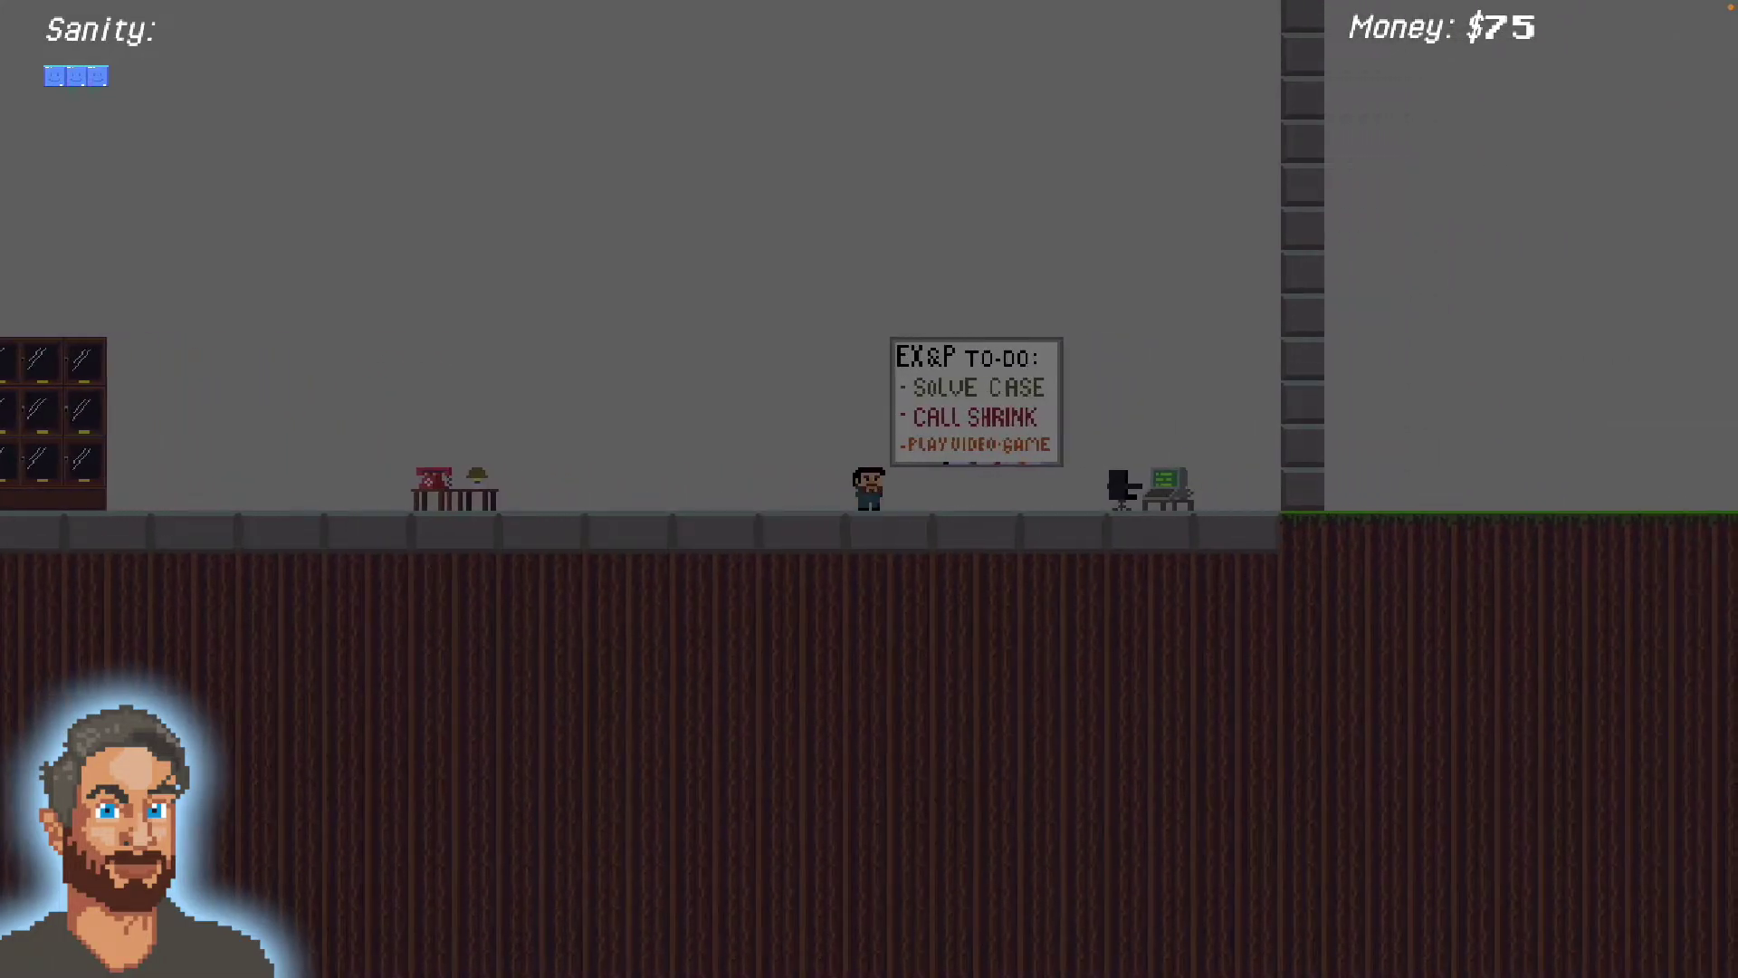
key(Right)
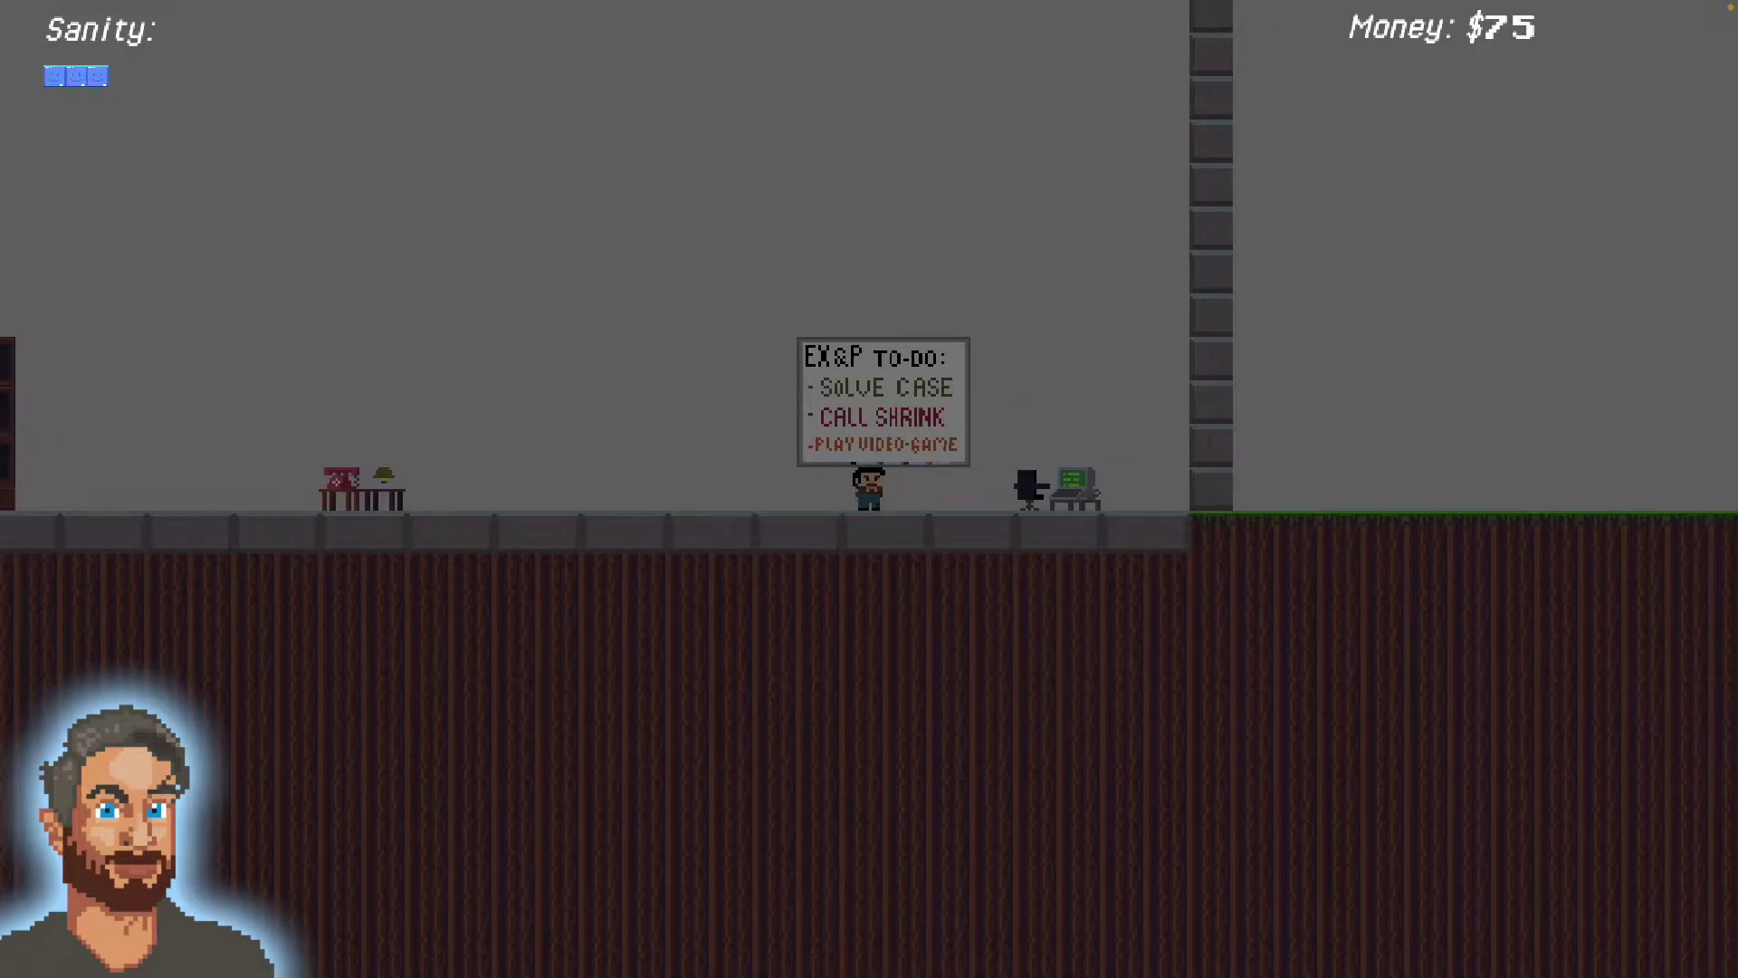
key(Left)
key(Left)
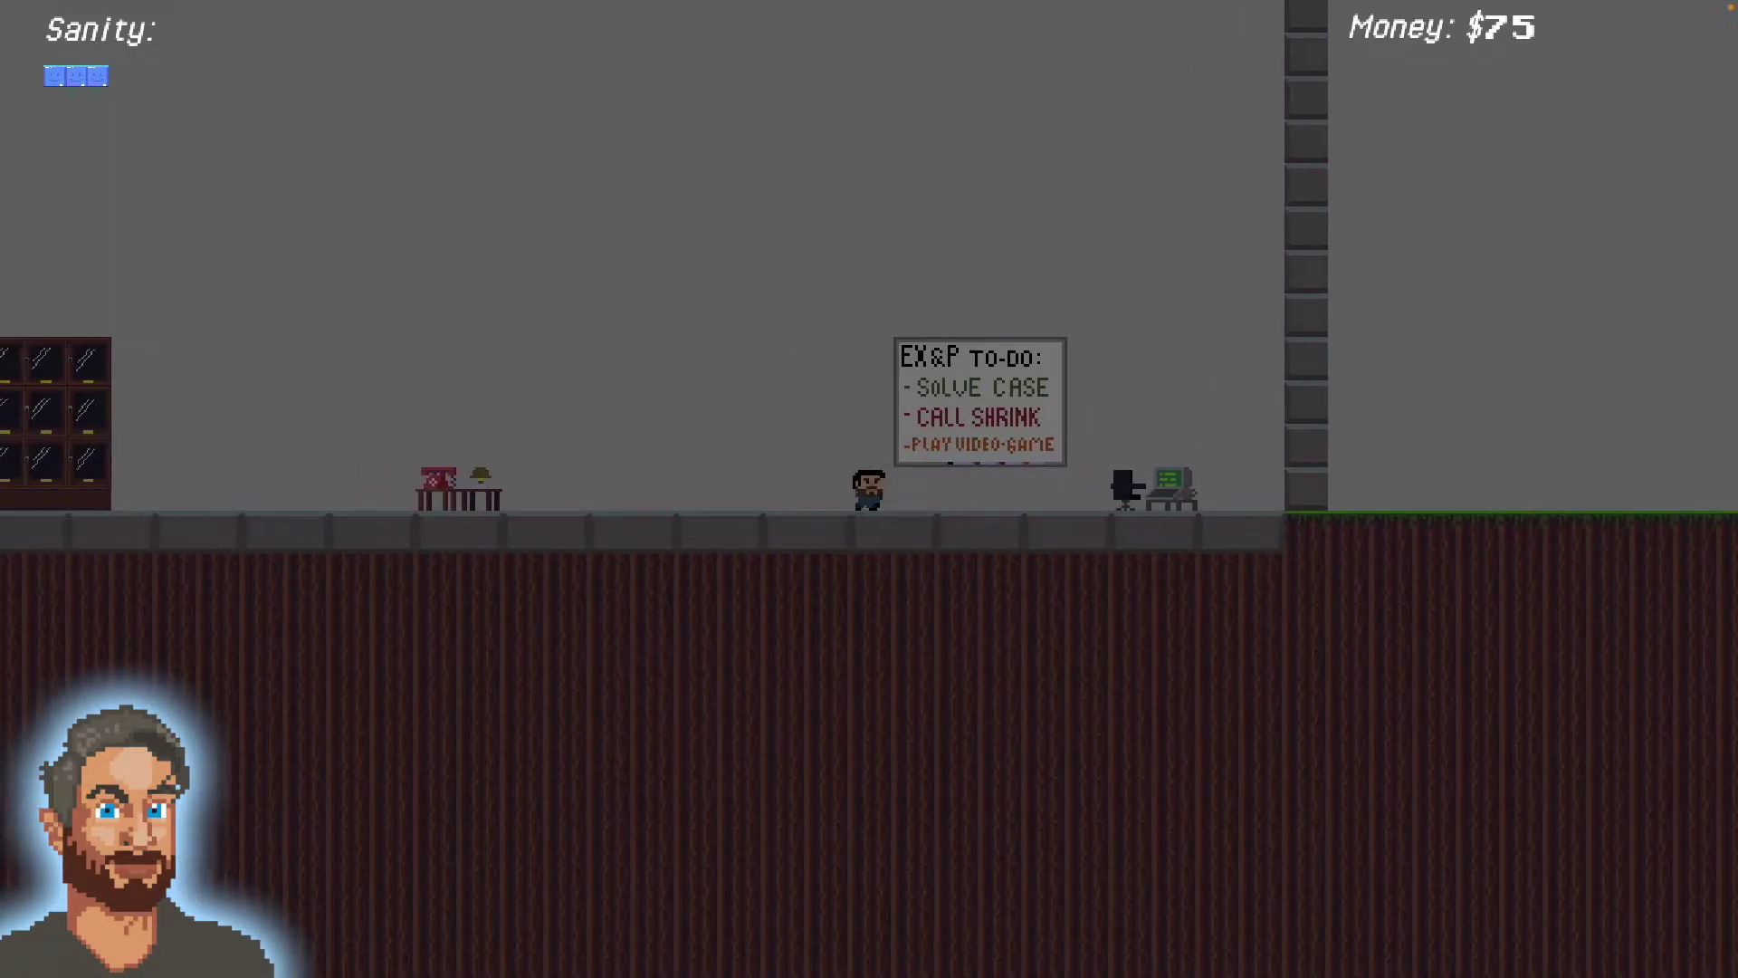
key(Right)
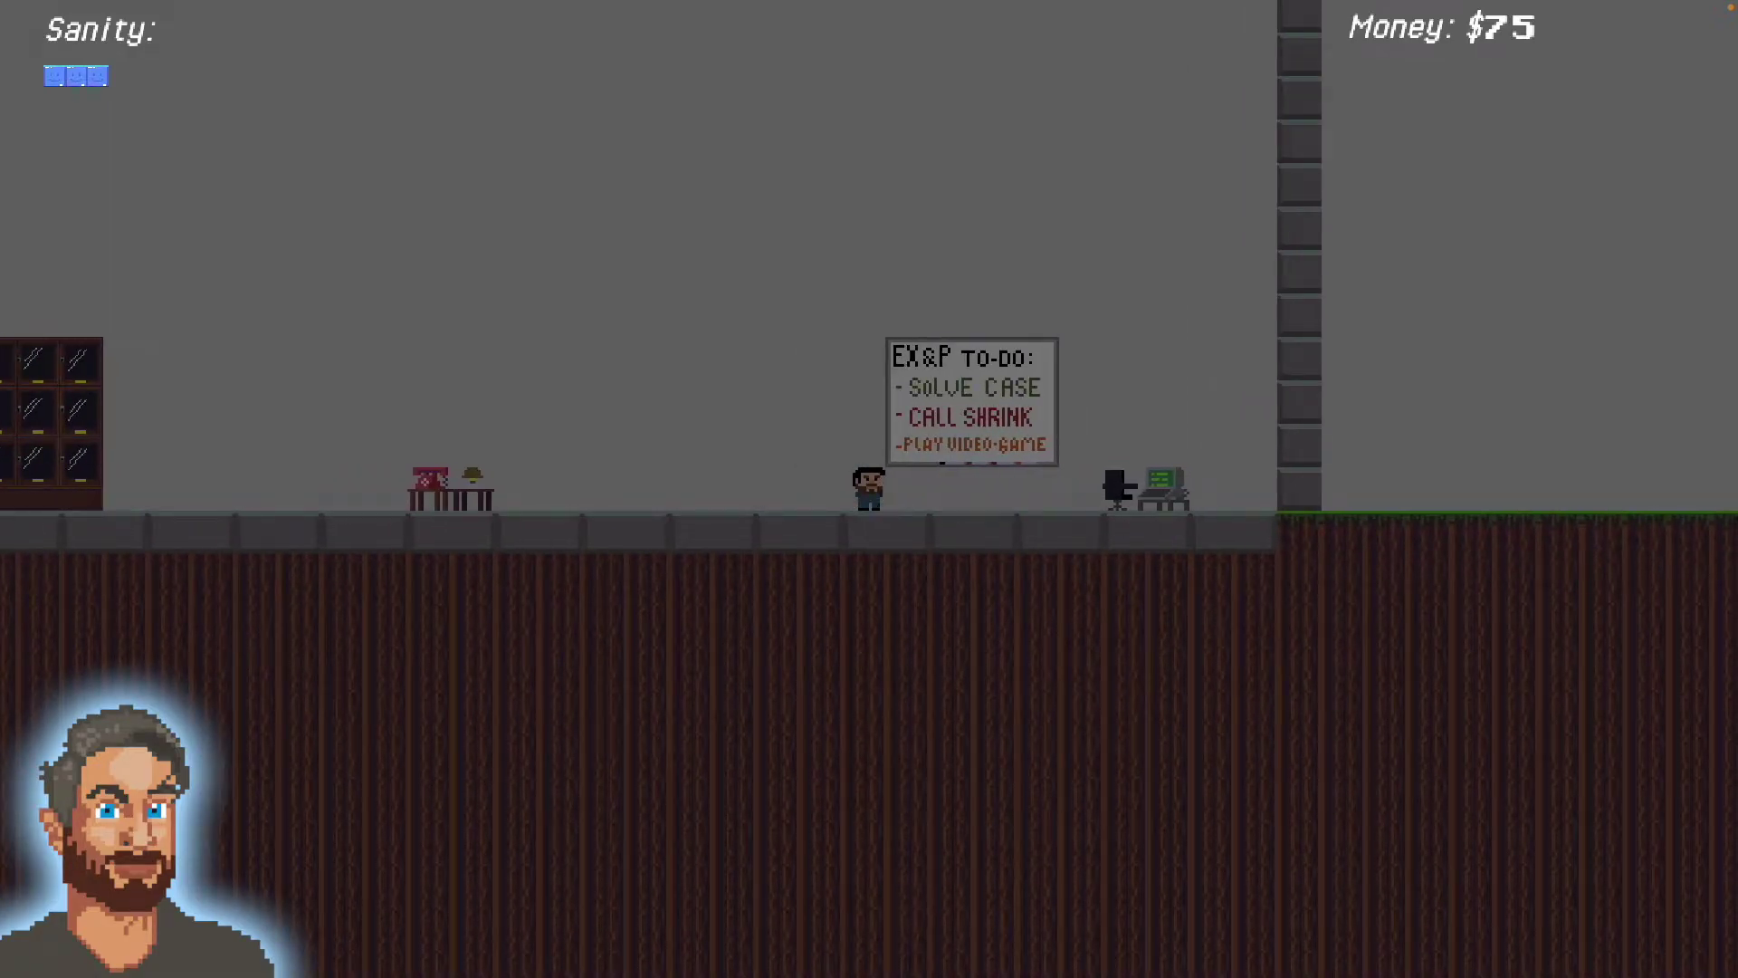
- Walk to the computer desk and use the computer to start the night level
key(Right)
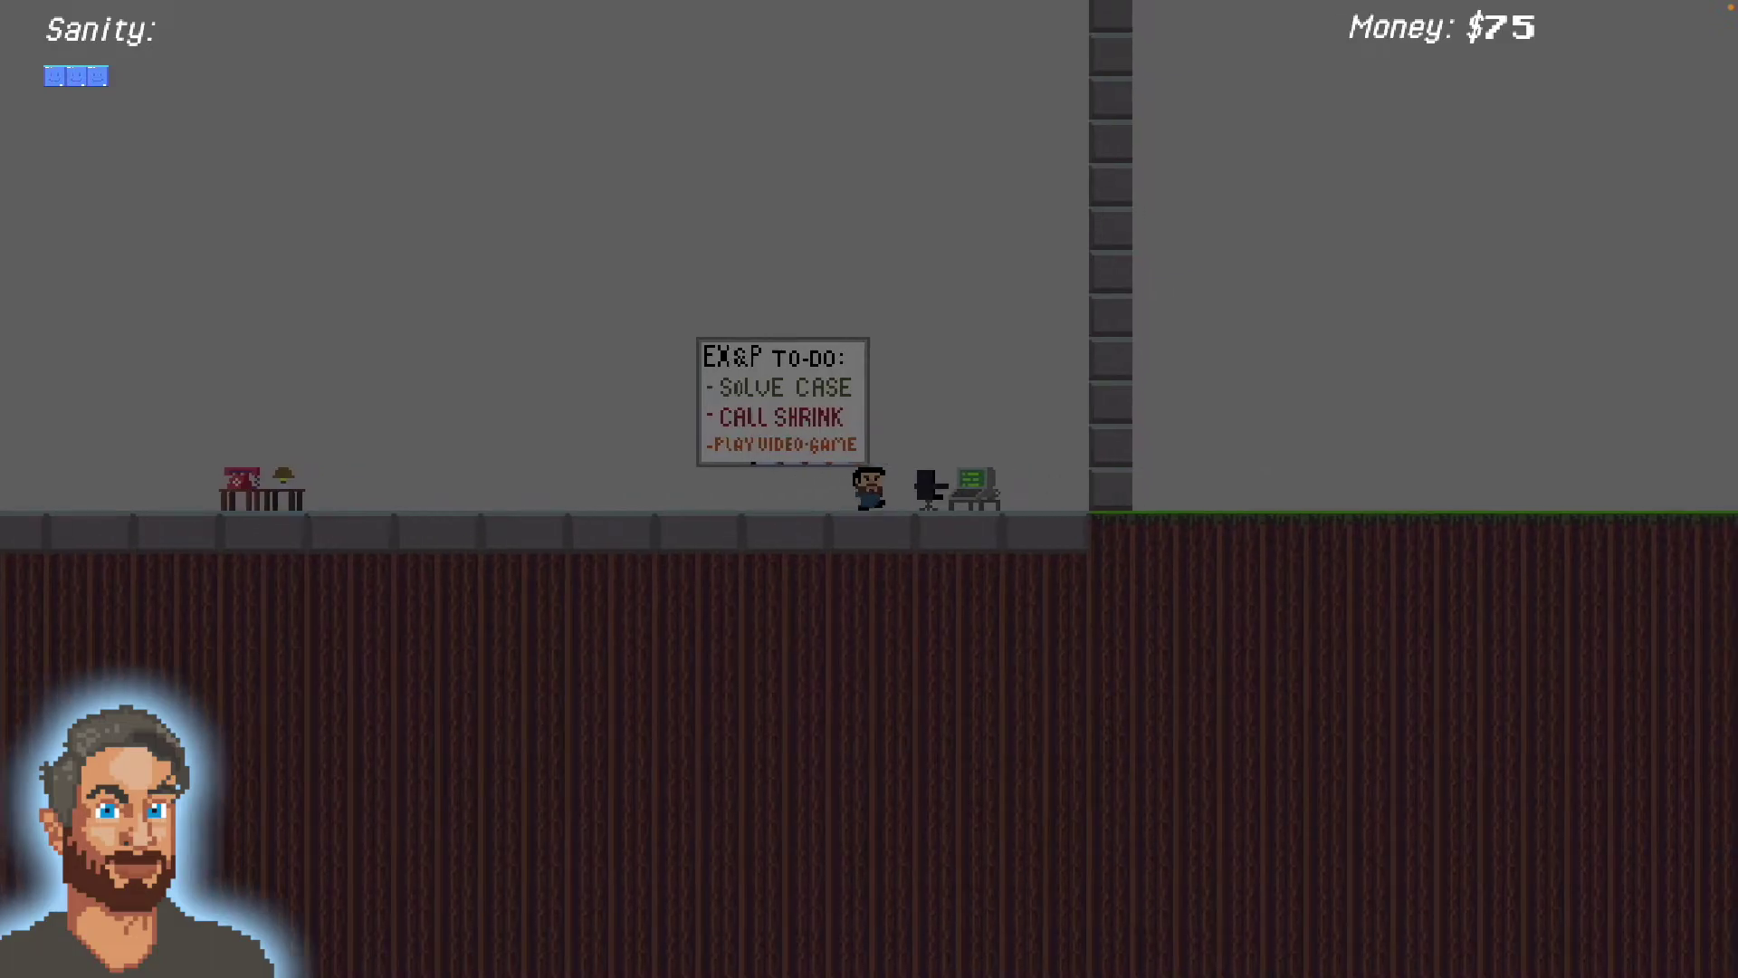
key(Right)
key(Right)
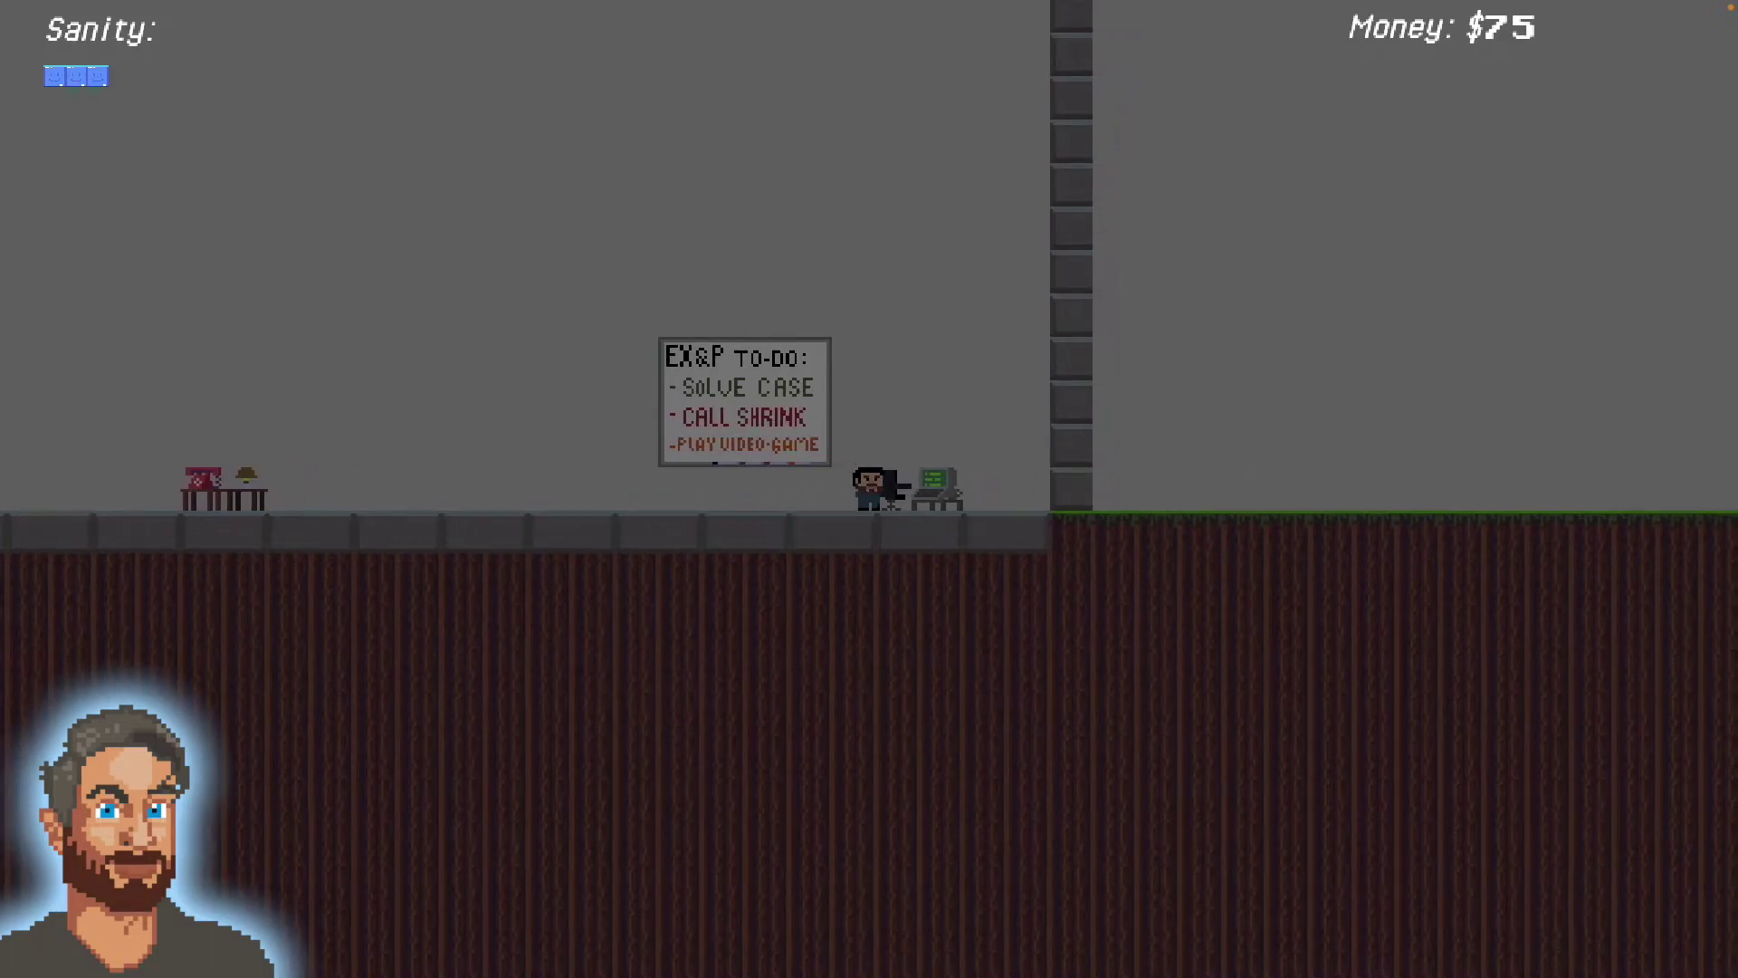
key(Right)
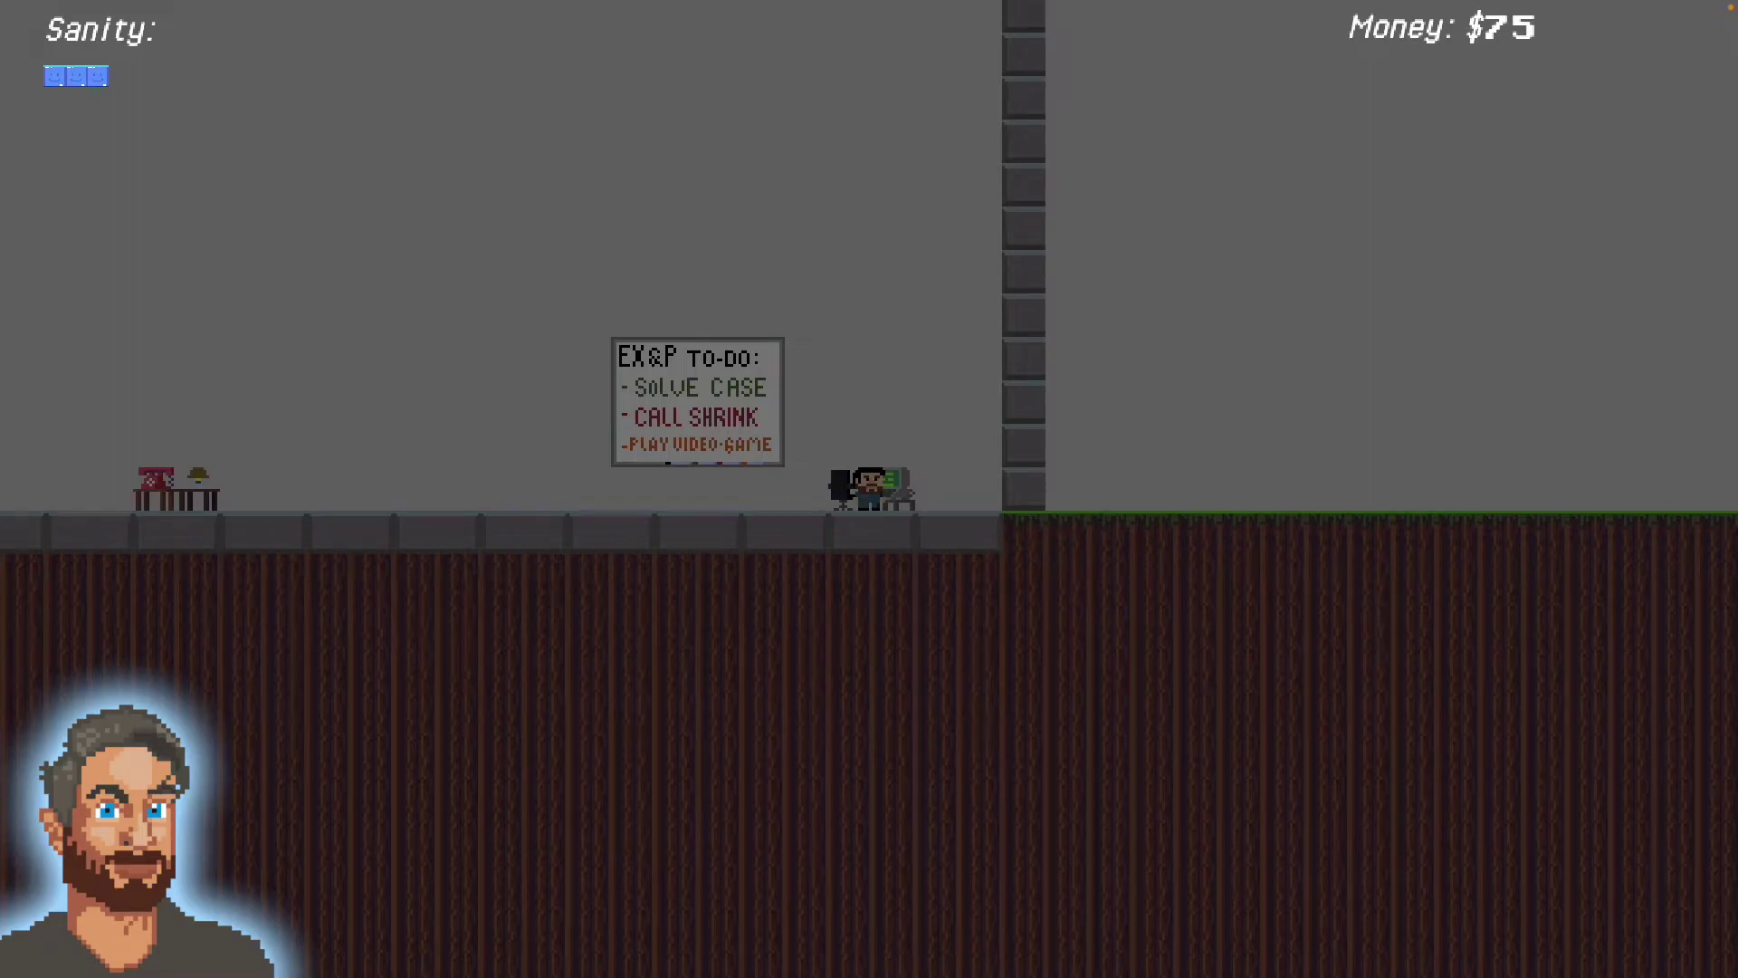
key(Right)
key(Left)
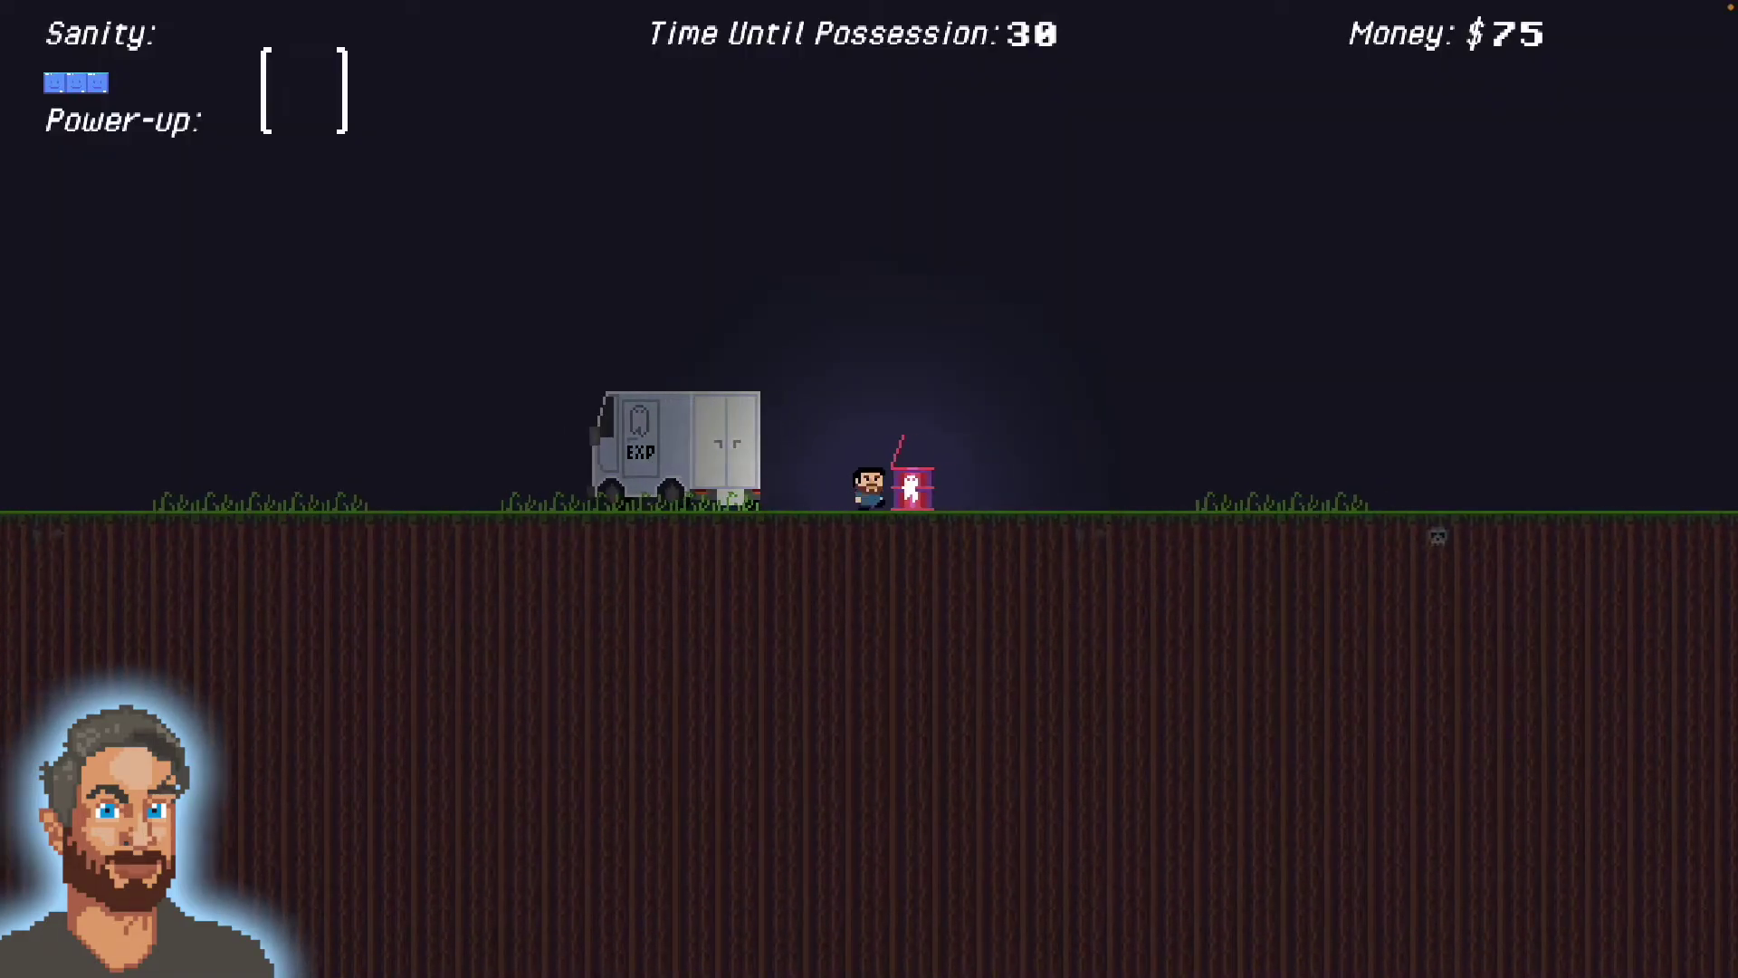
- Walk right past the stone tower and down the subway steps to the platform
key(Right)
key(Right)
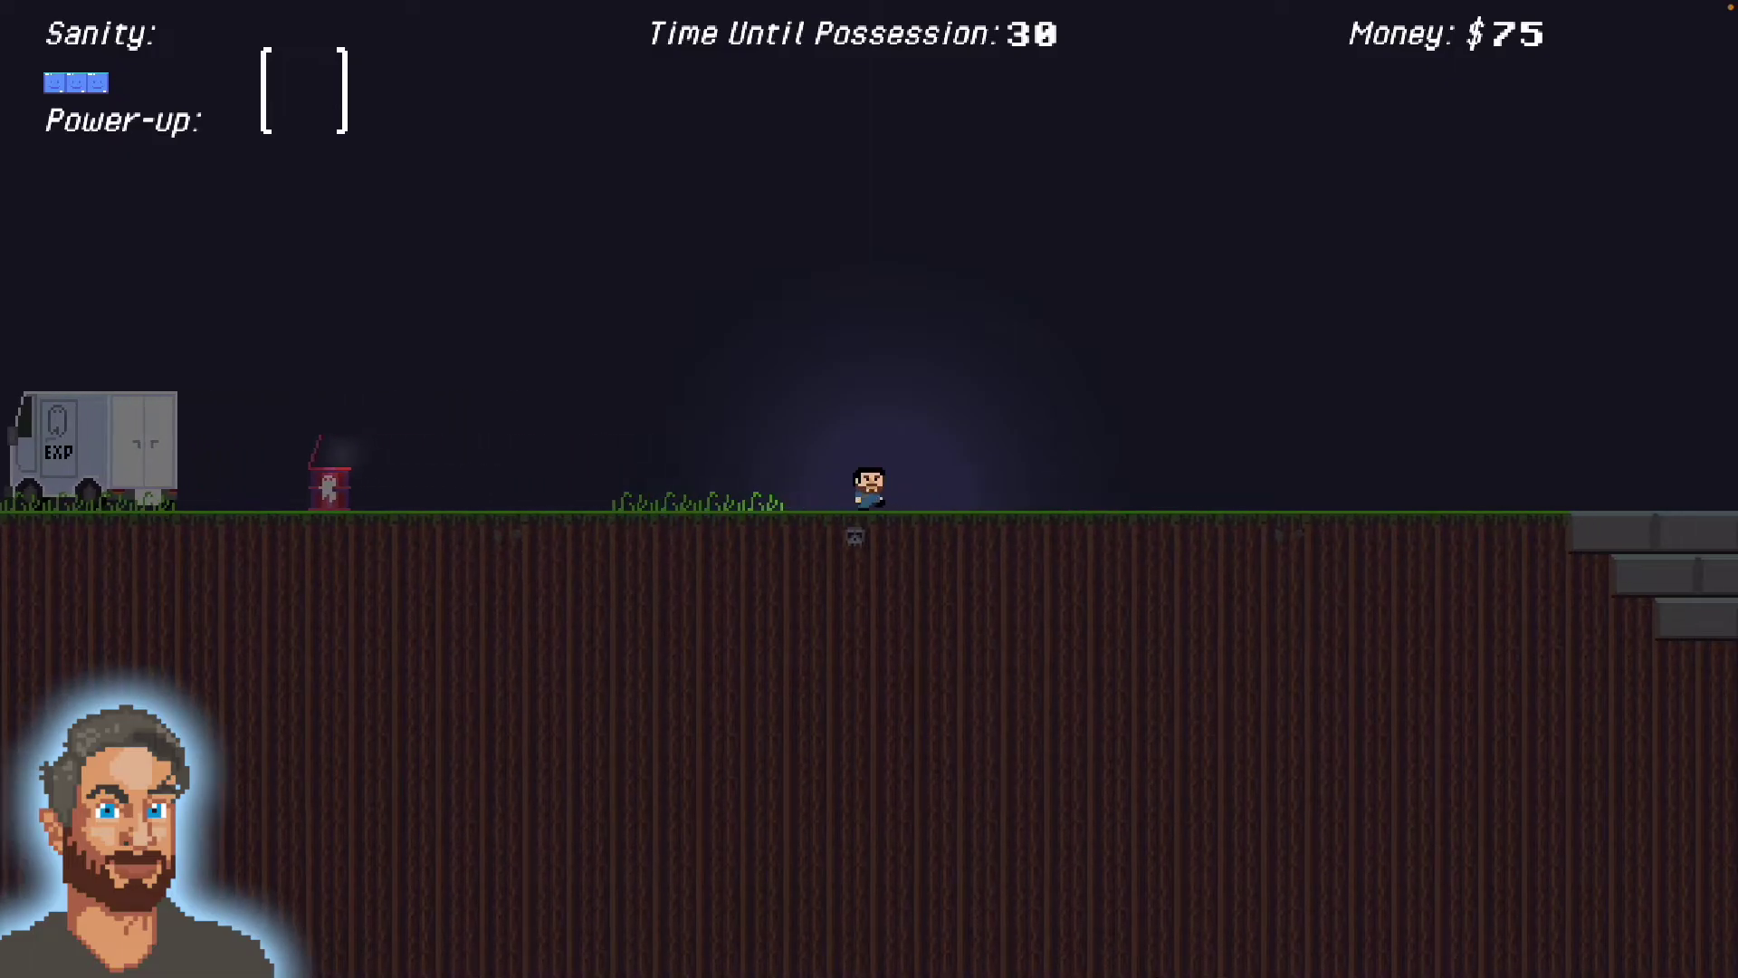
key(Right)
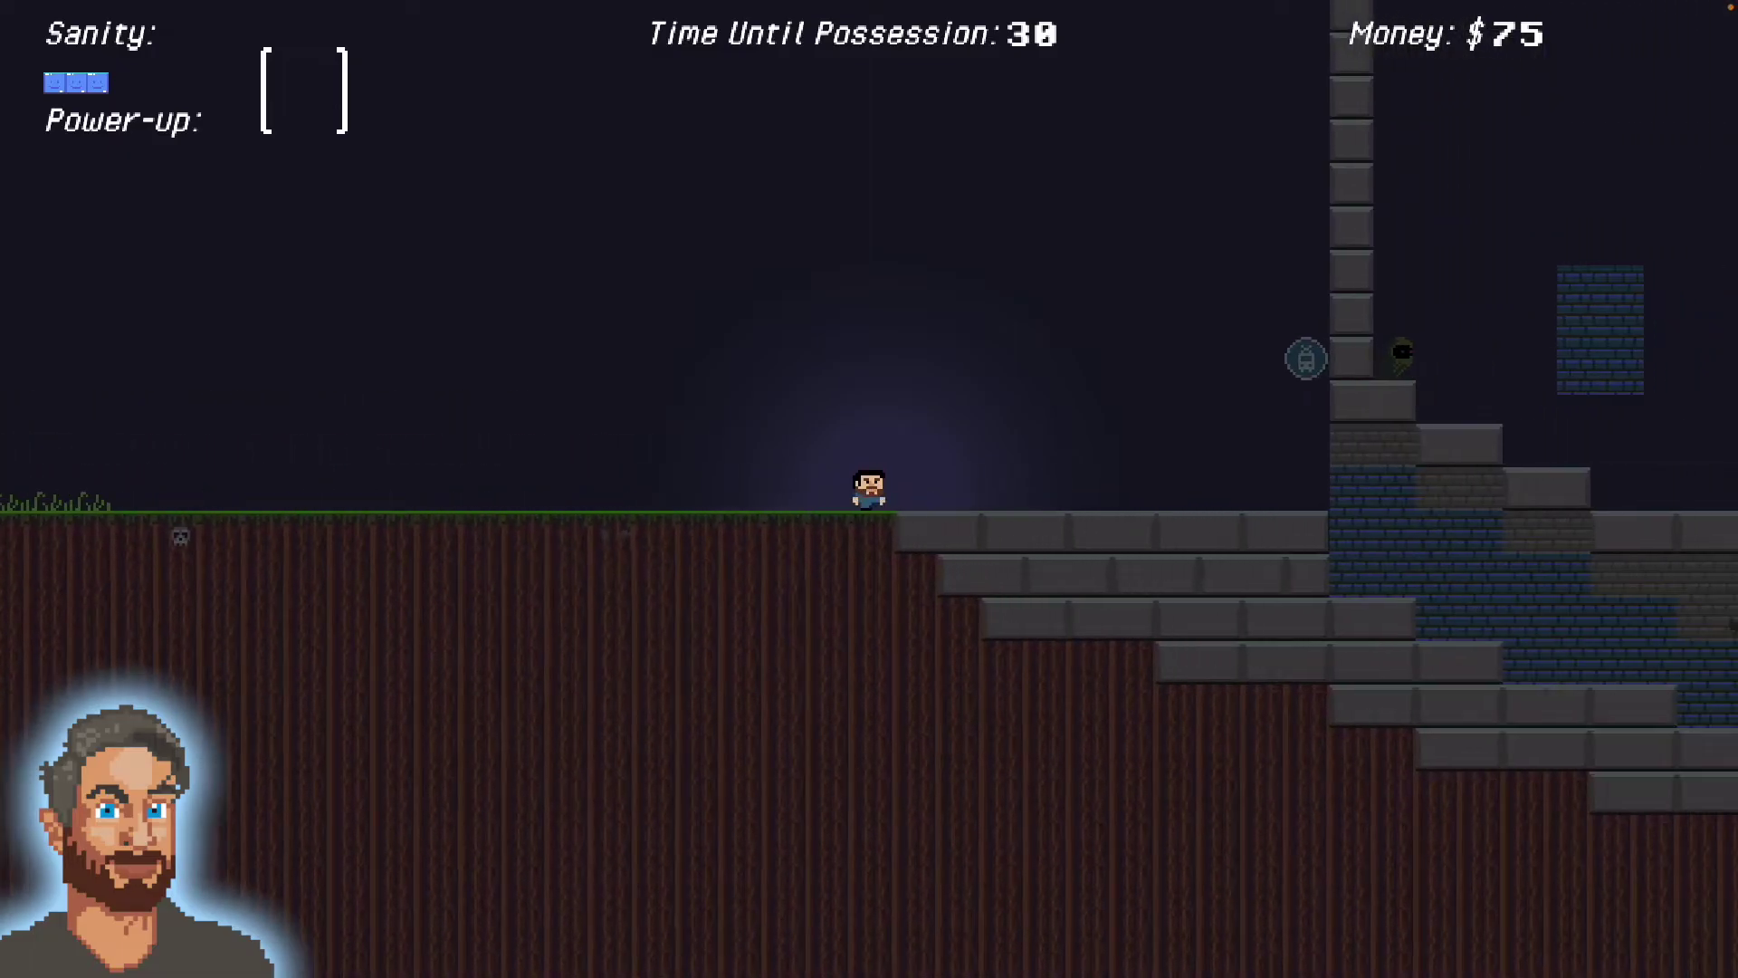
key(Right)
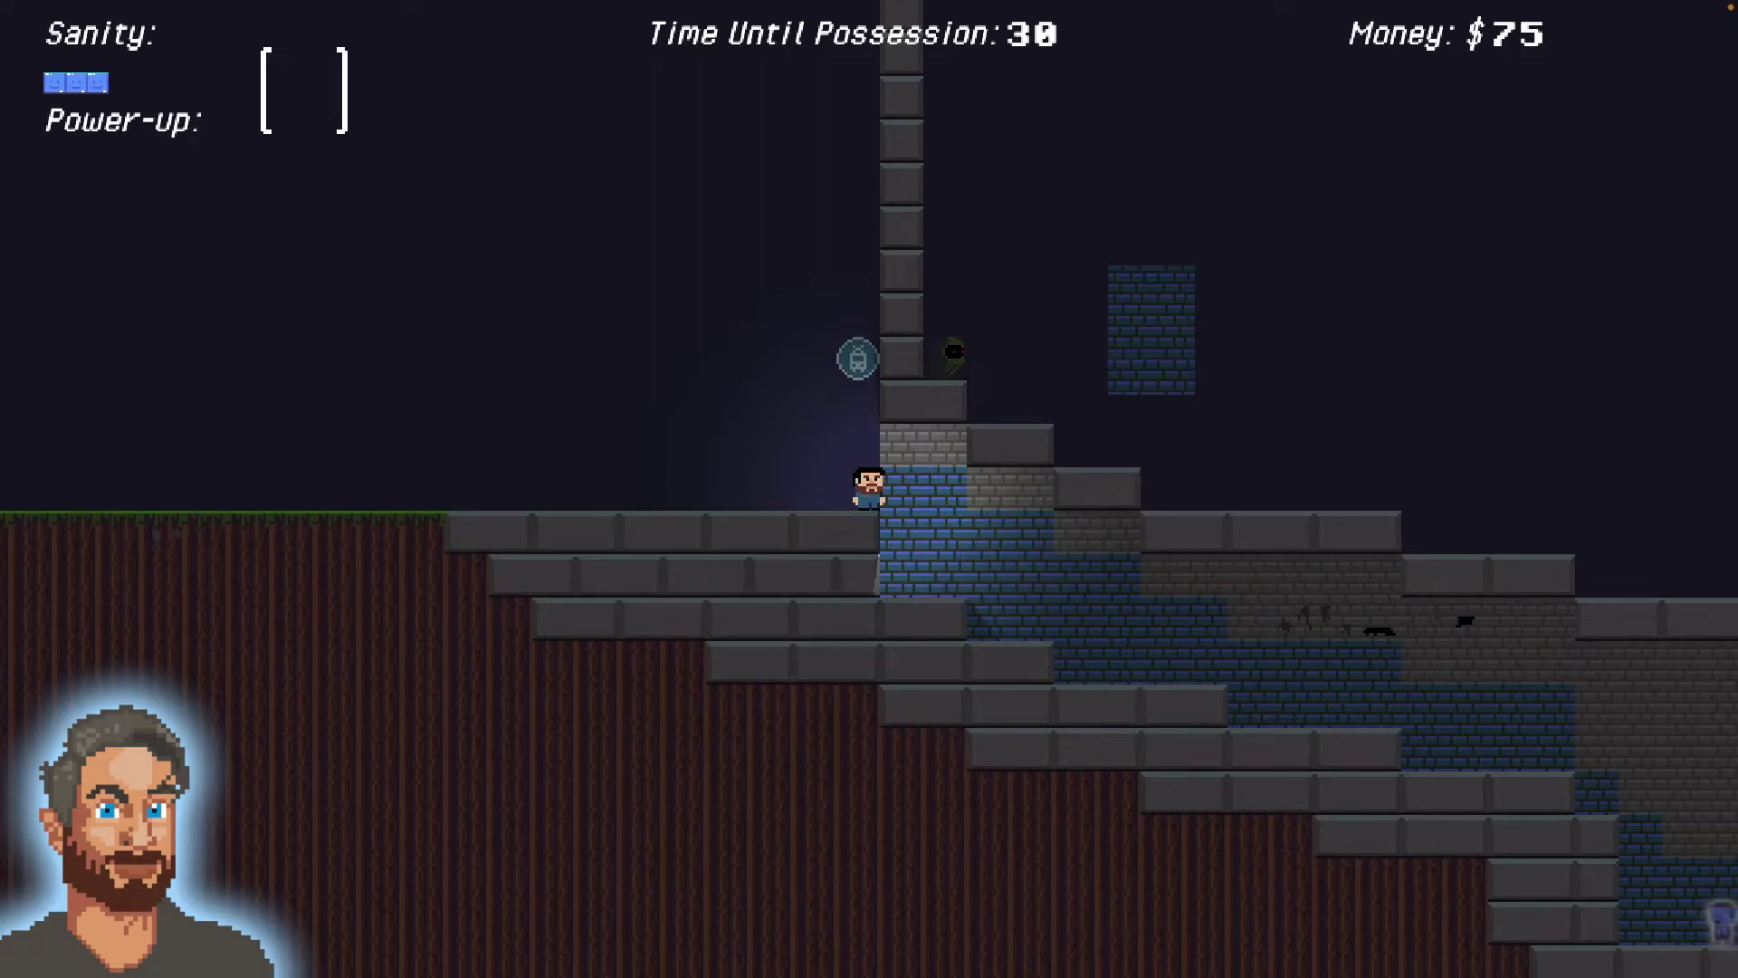
key(Right)
key(Right)
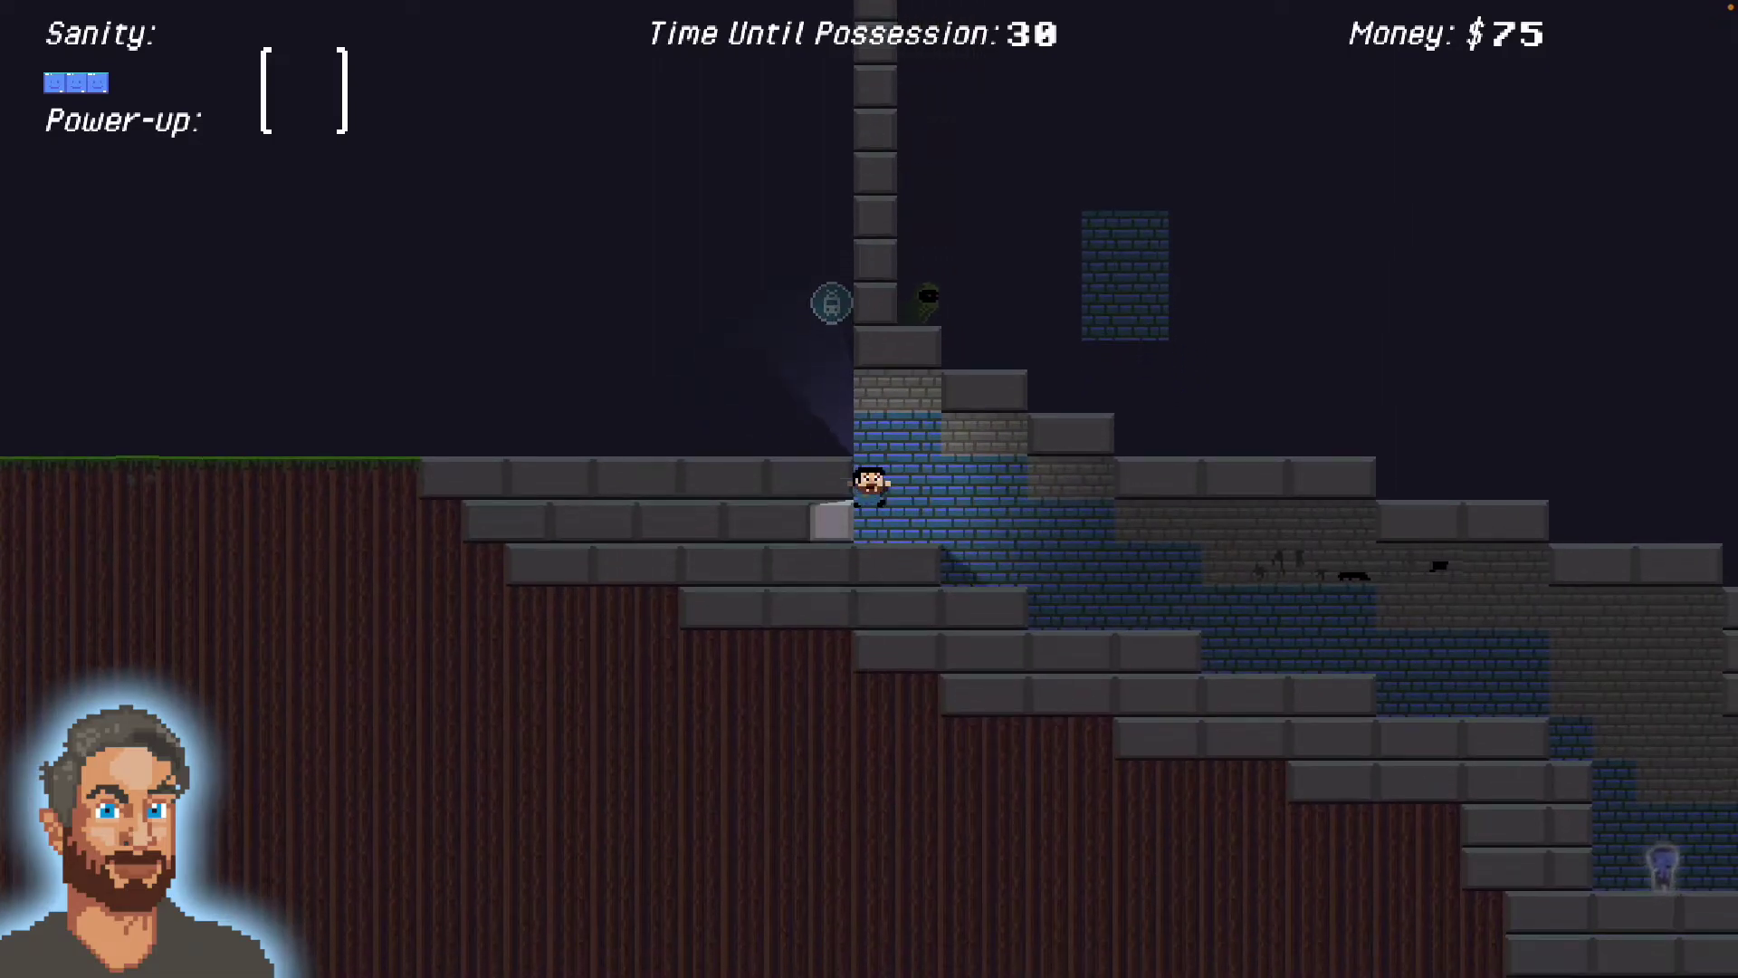
key(Right)
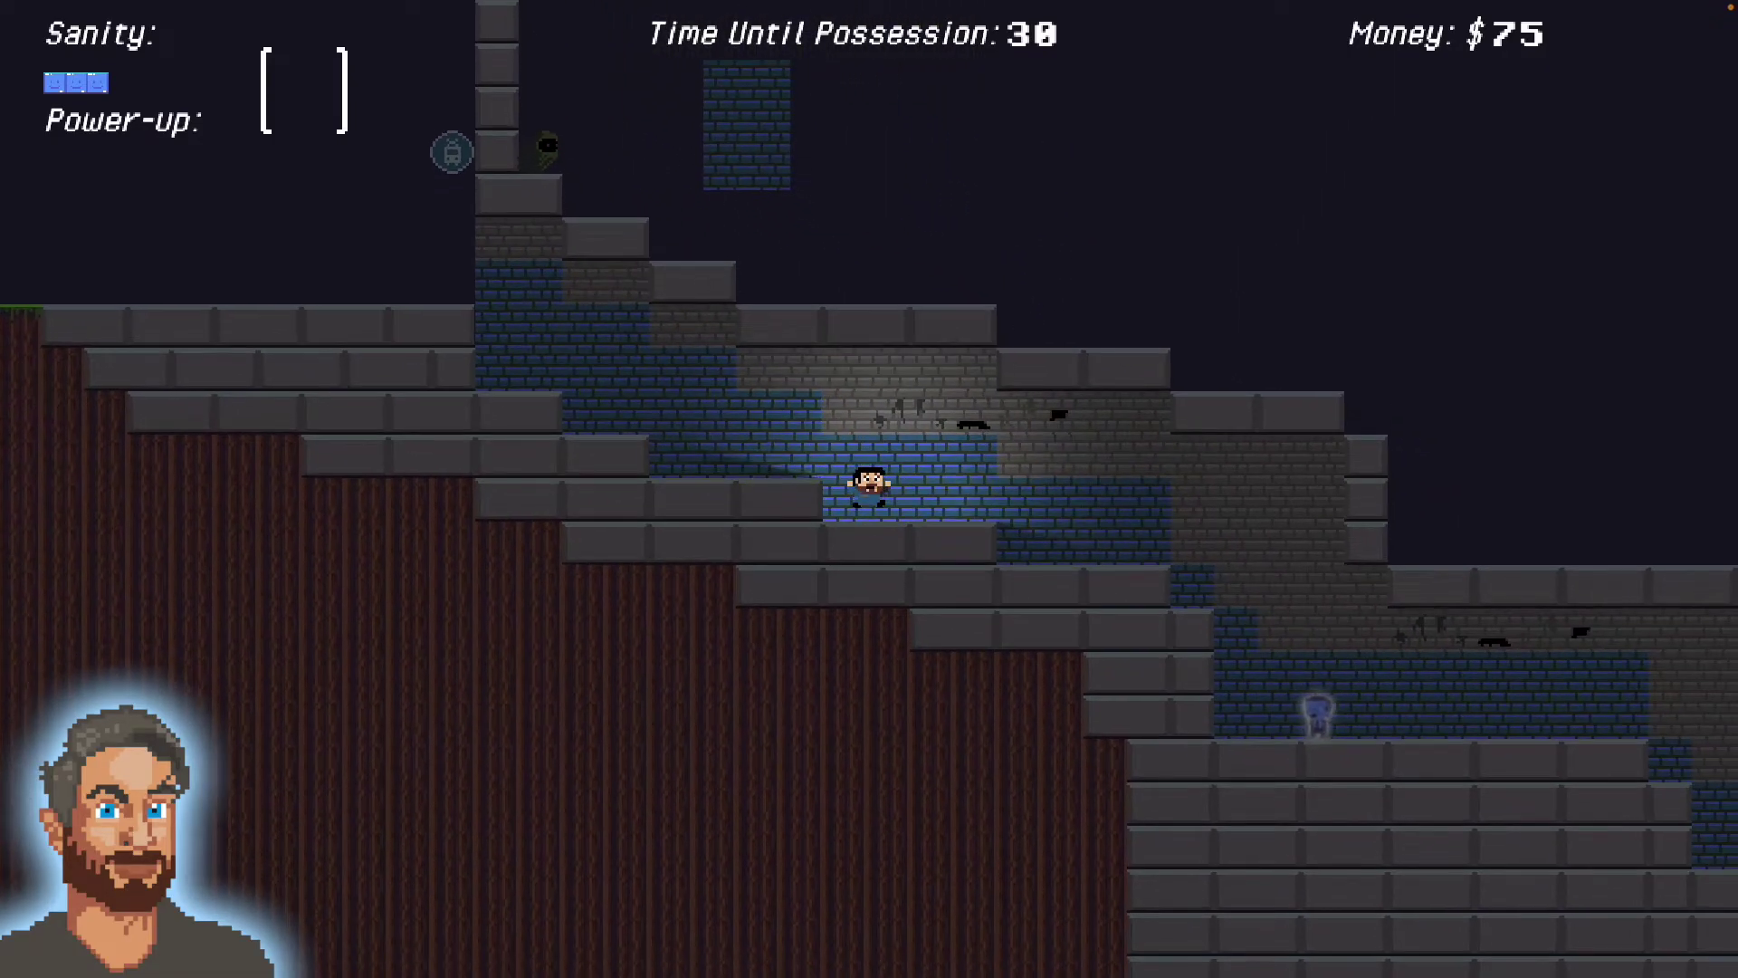
key(Right)
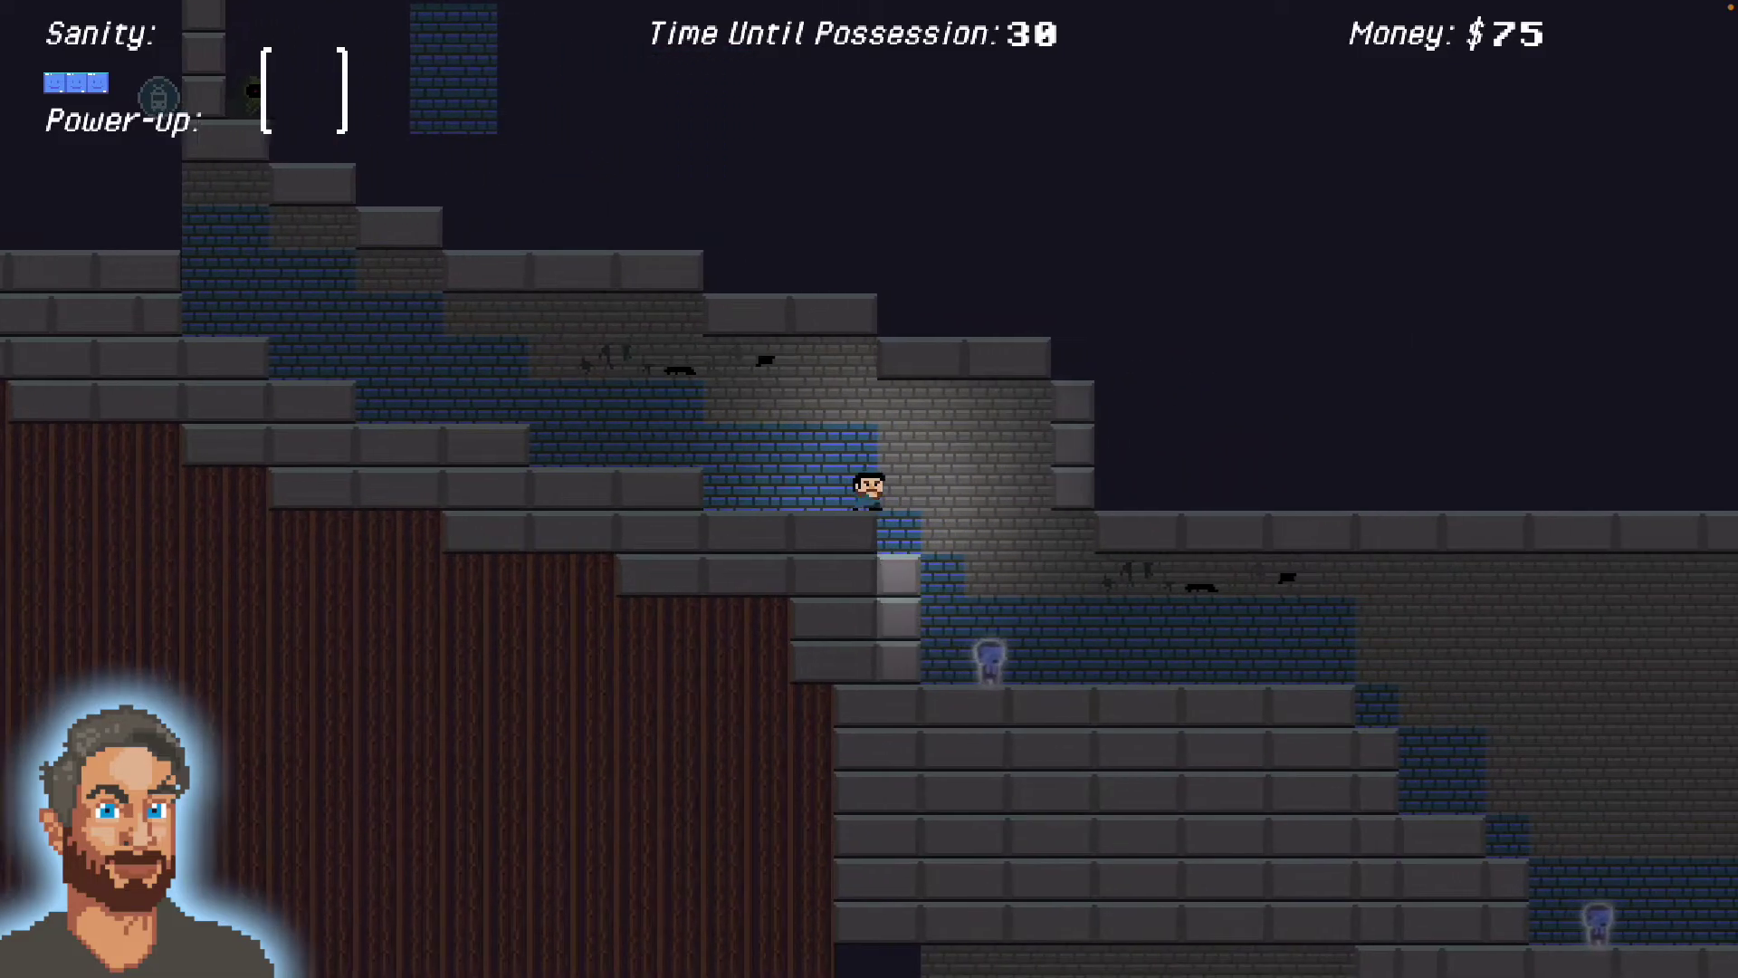
key(Right)
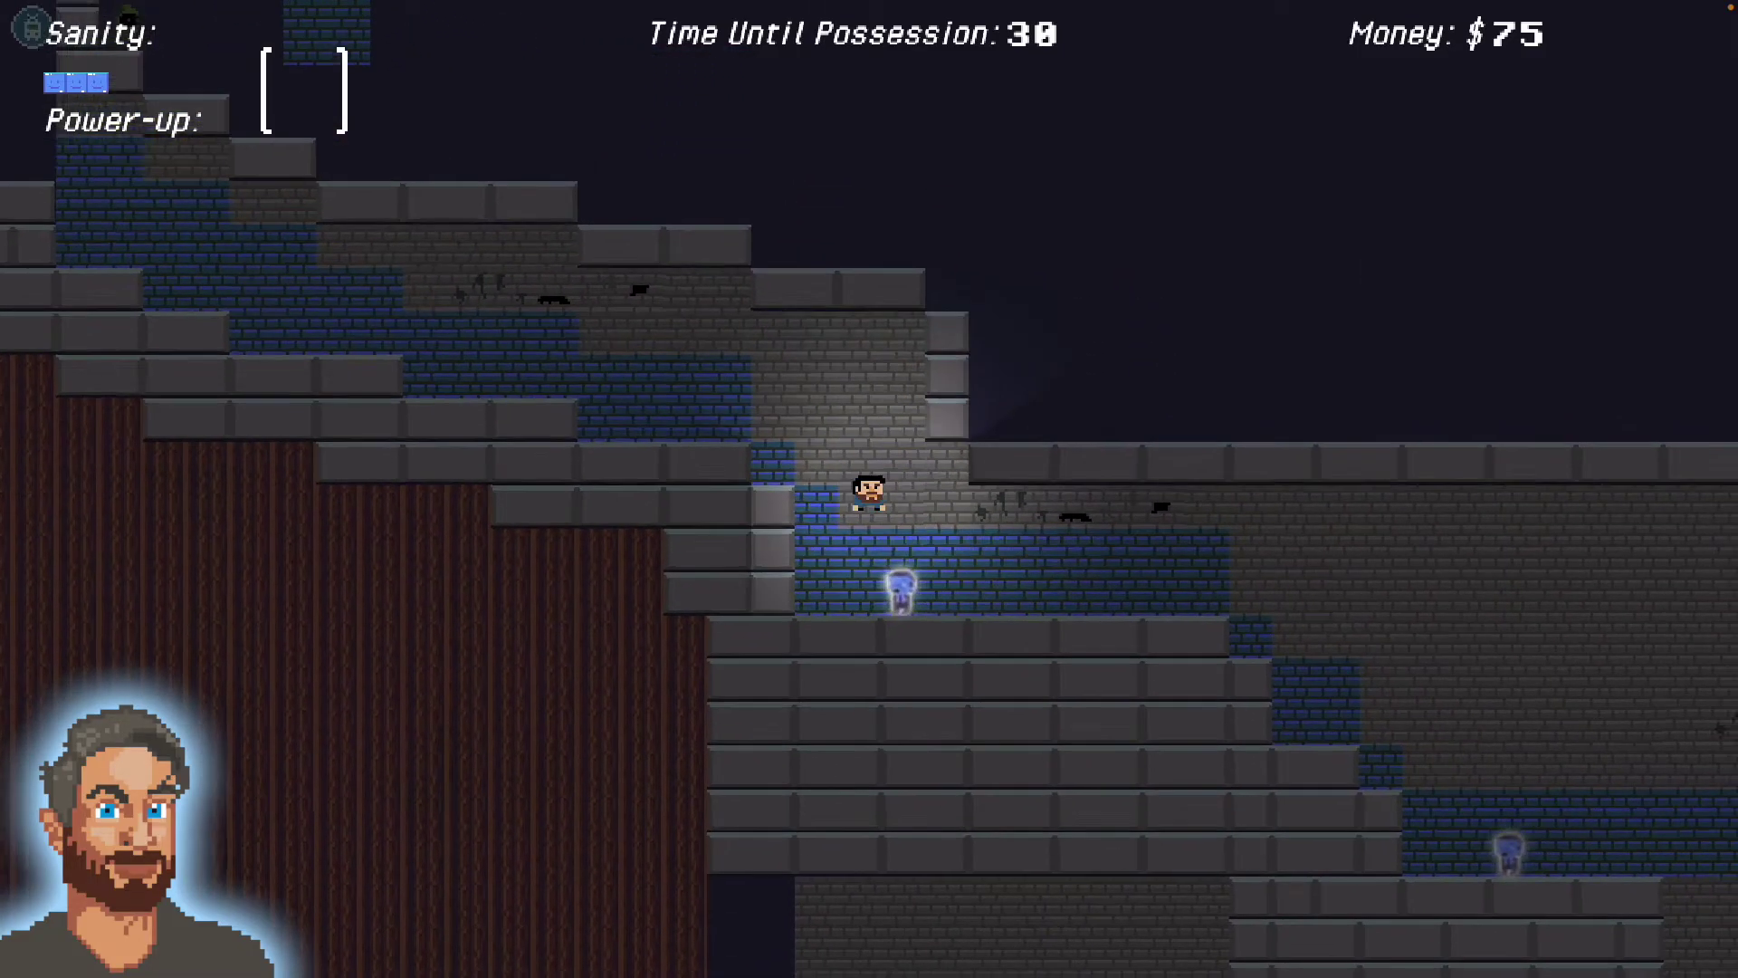
key(Right)
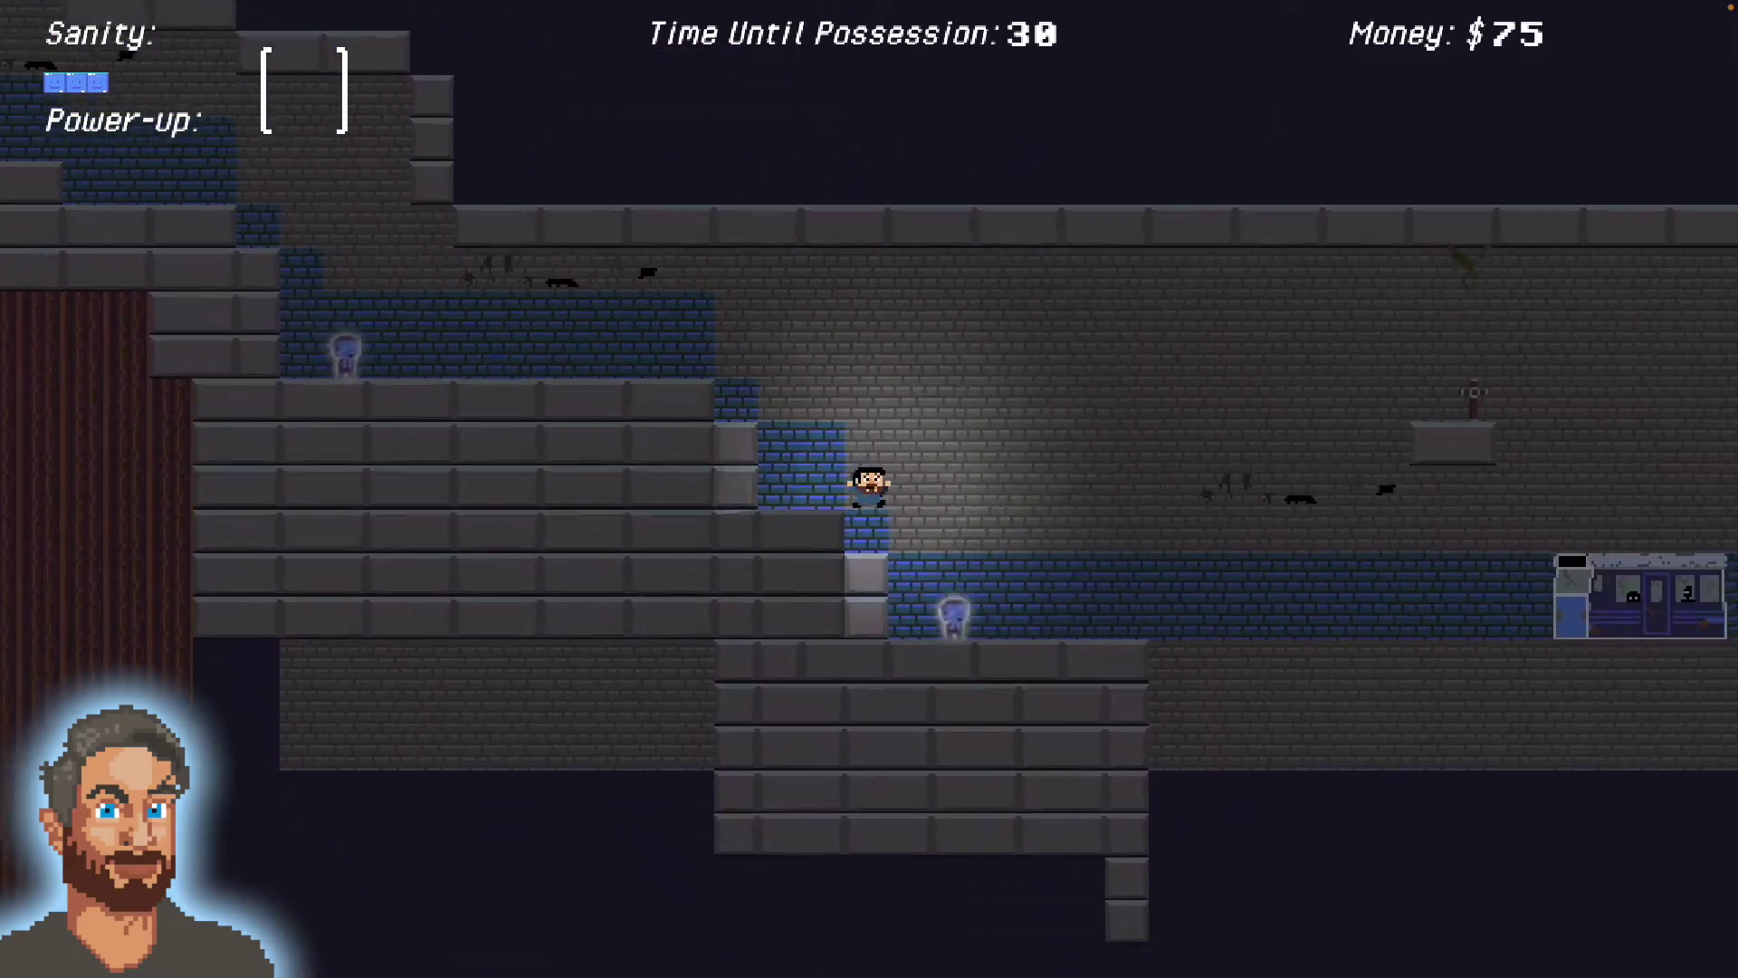
- Jump onto the train car and higher ledge, then seize the purple cursed object
key(Right)
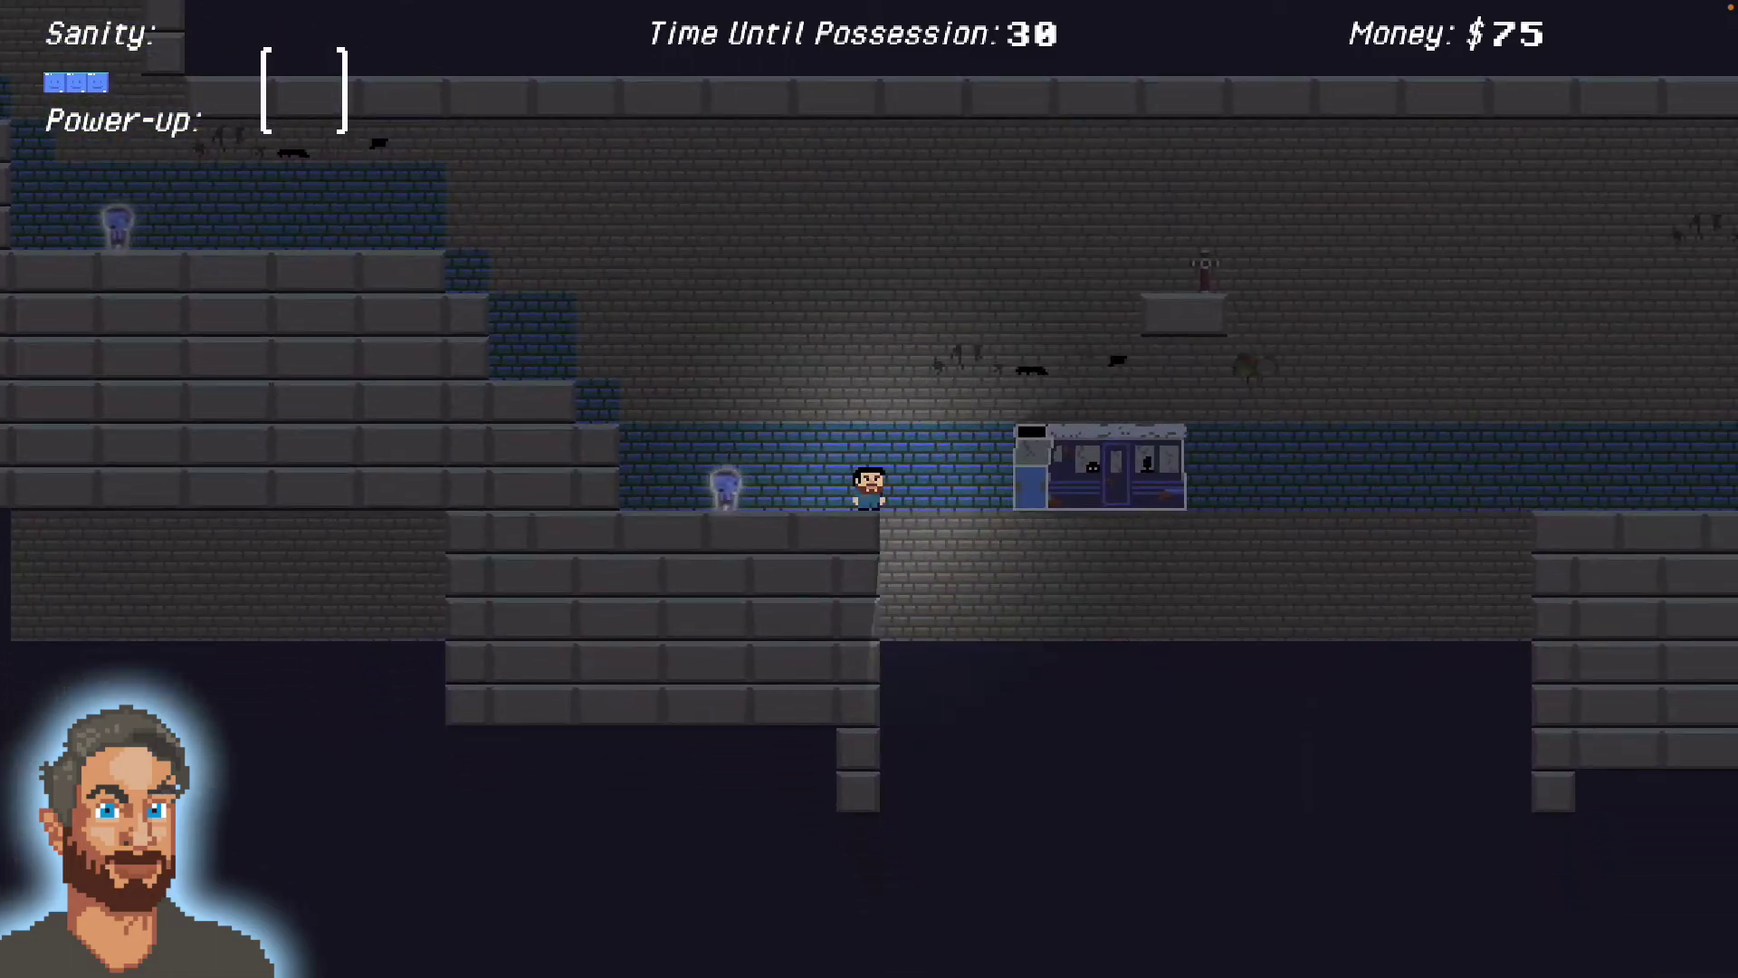
key(space)
key(Right)
key(space)
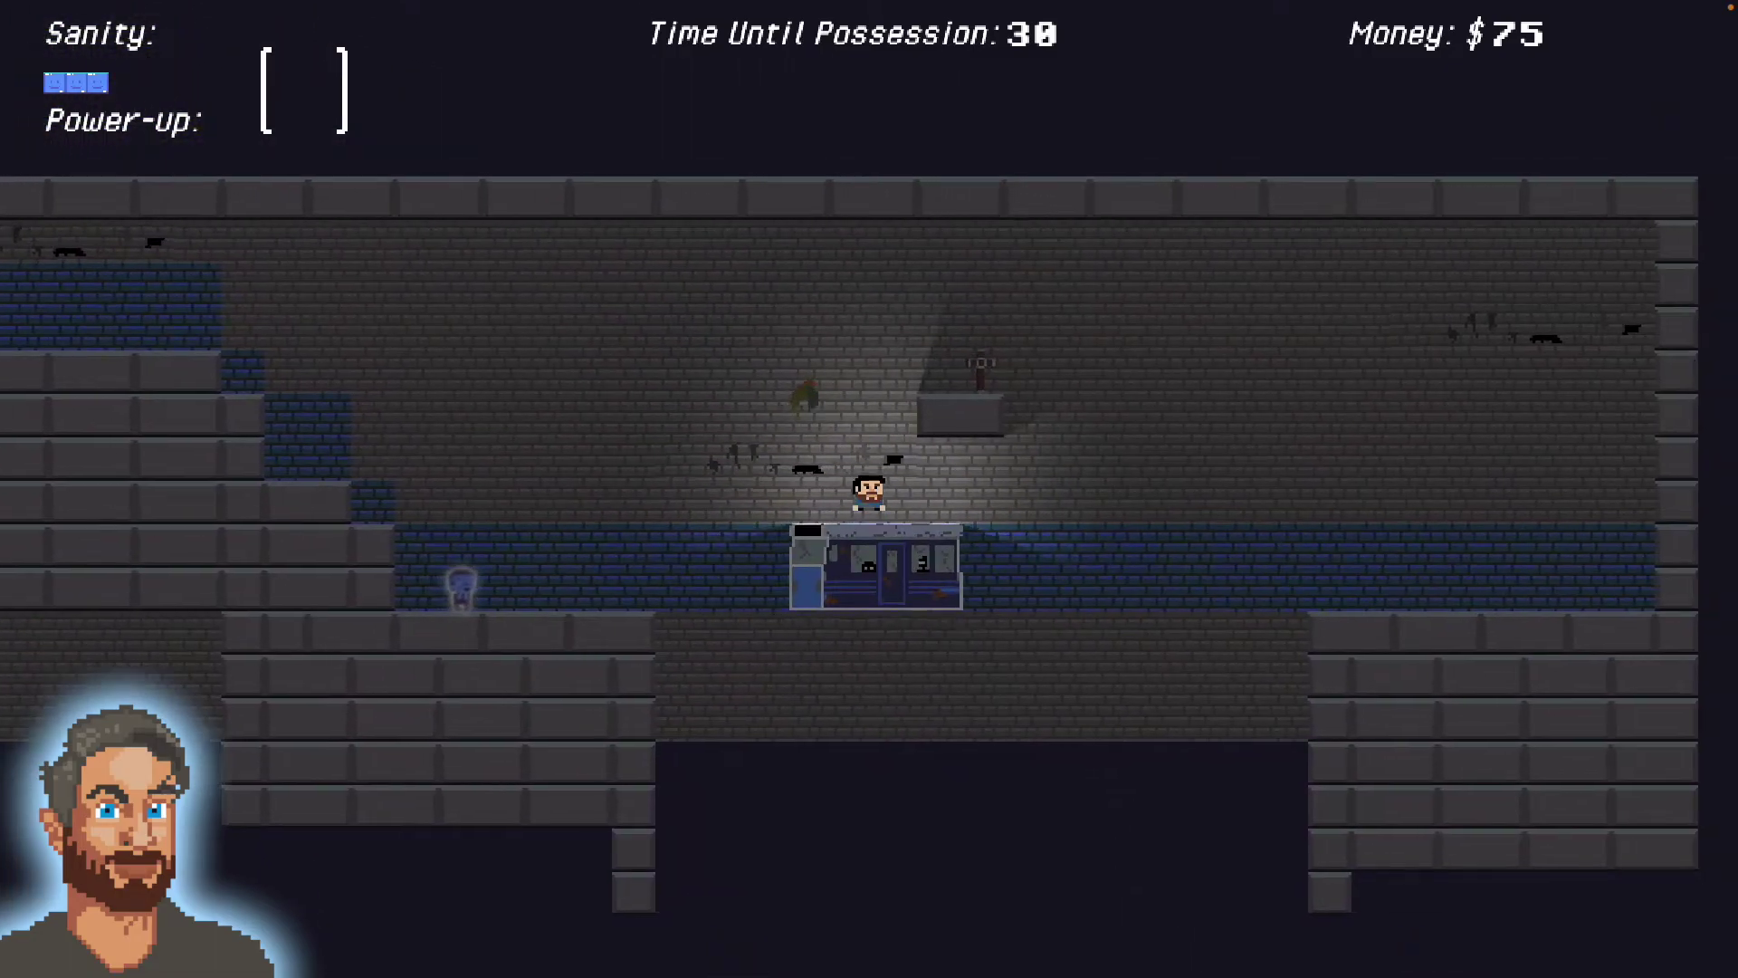
key(Right)
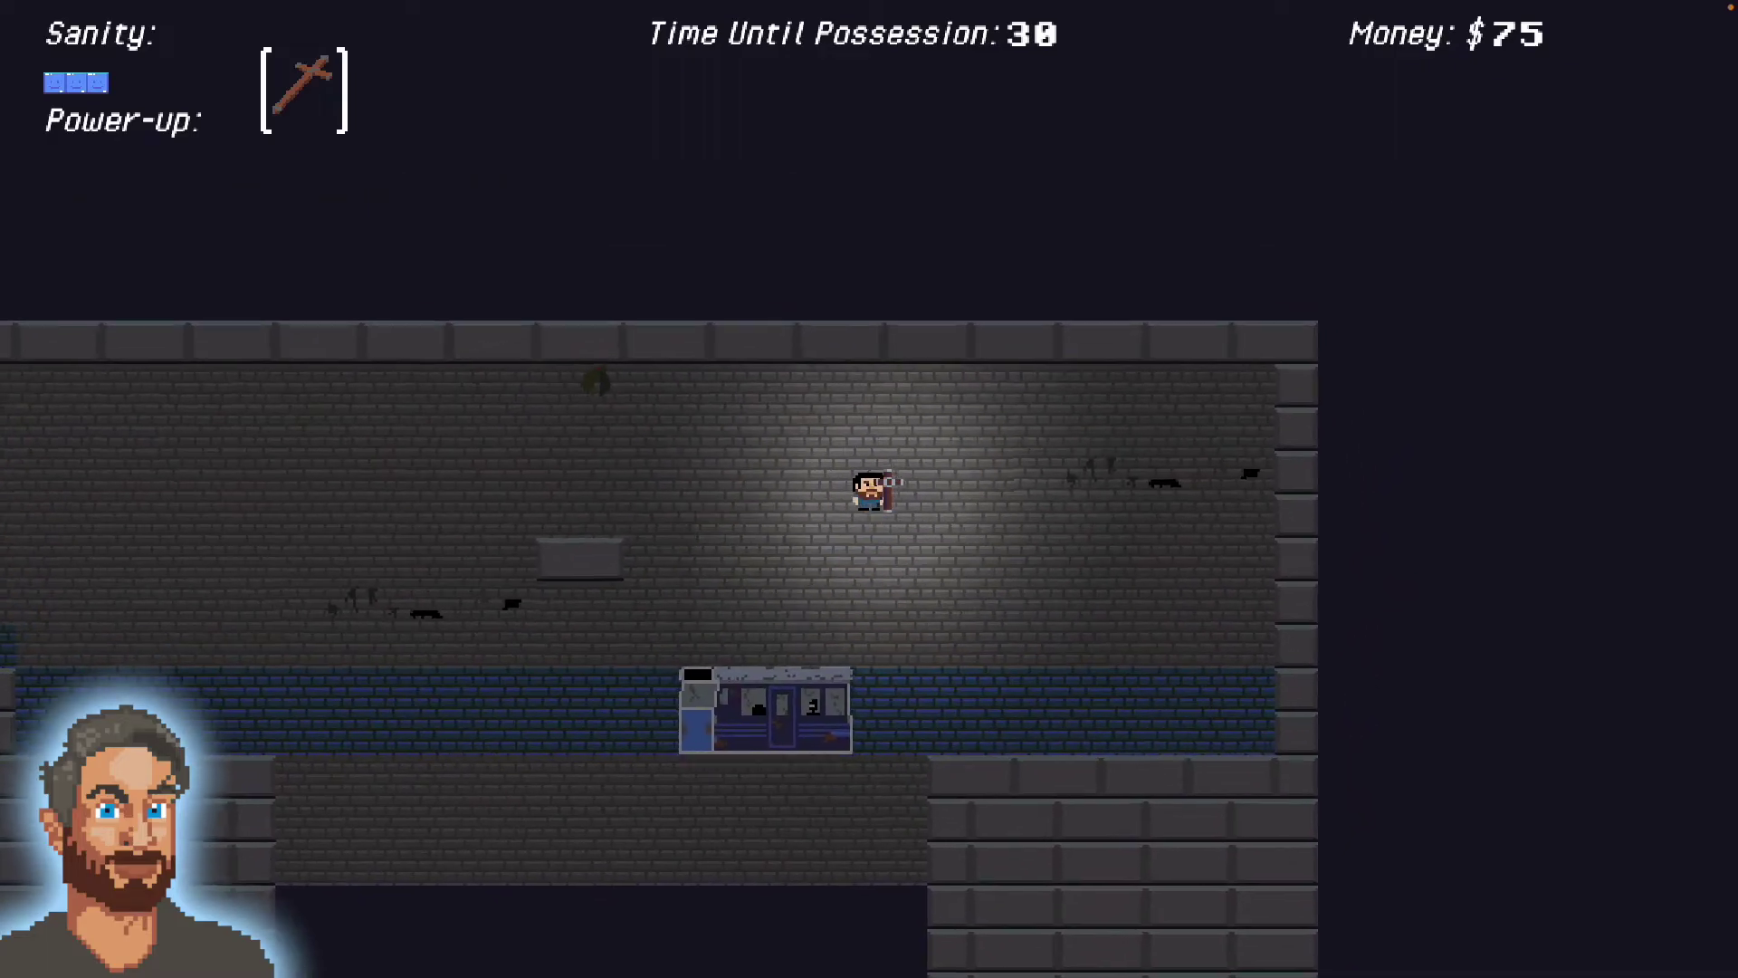
key(Left)
key(space)
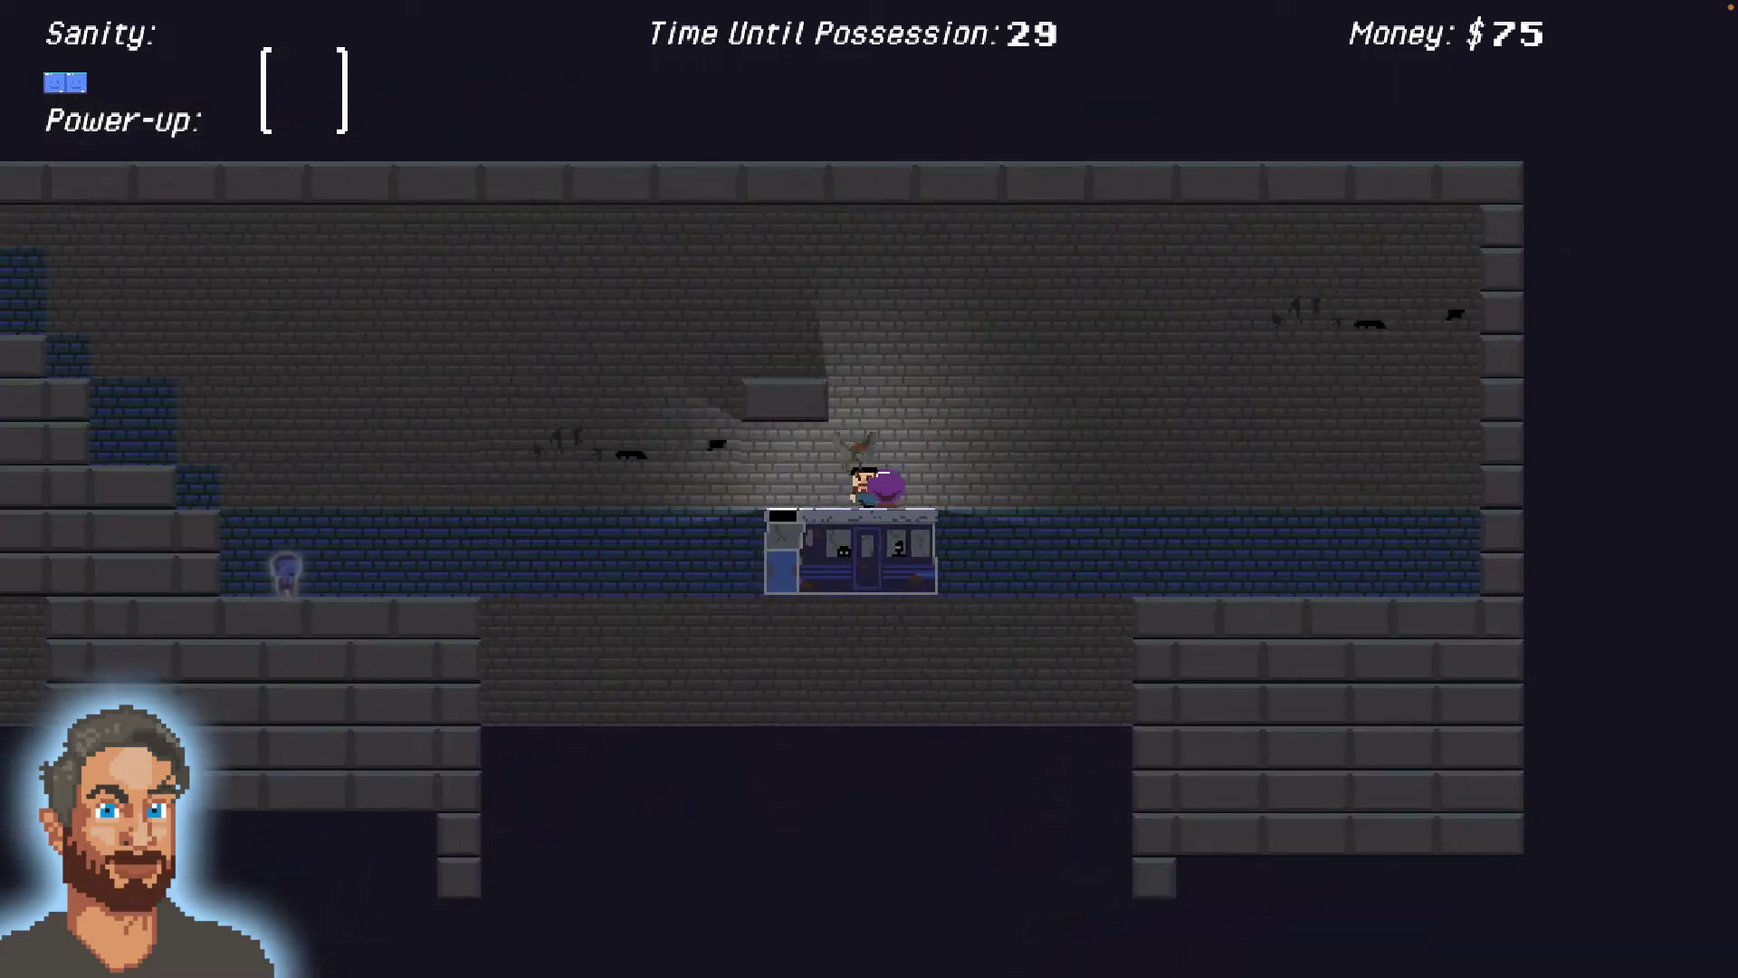
- Carry the cursed object back left, jumping up the stone stairs
key(Left)
key(space)
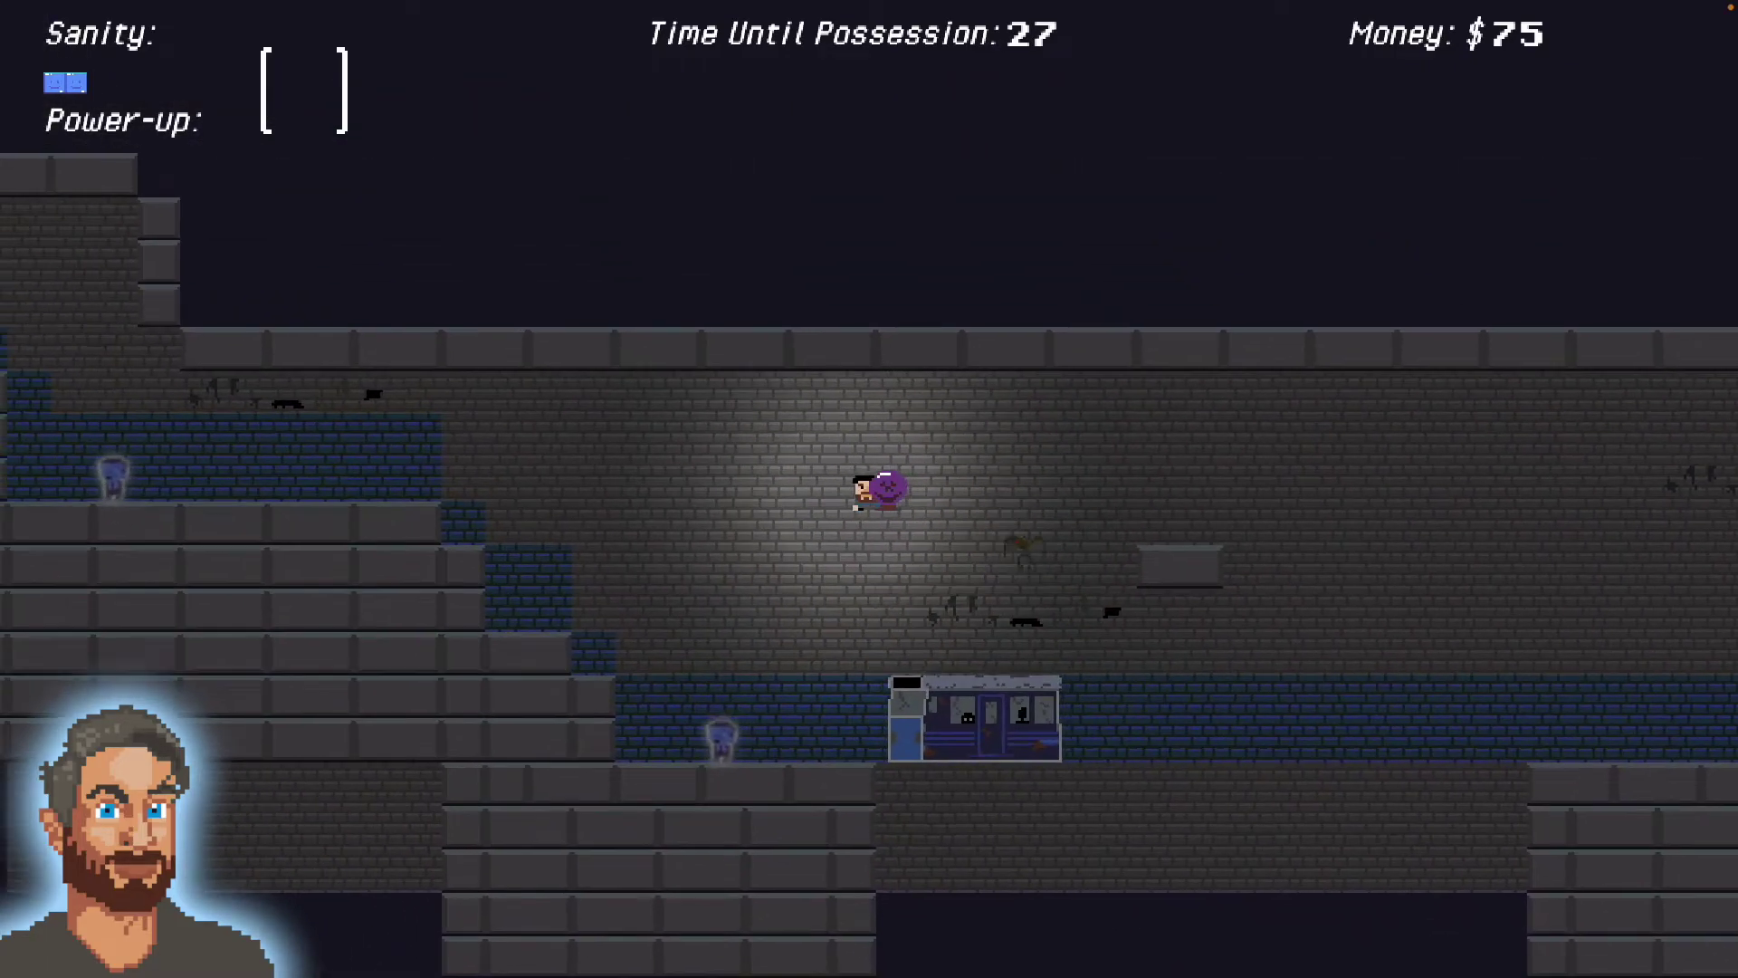
key(space)
key(Left)
key(space)
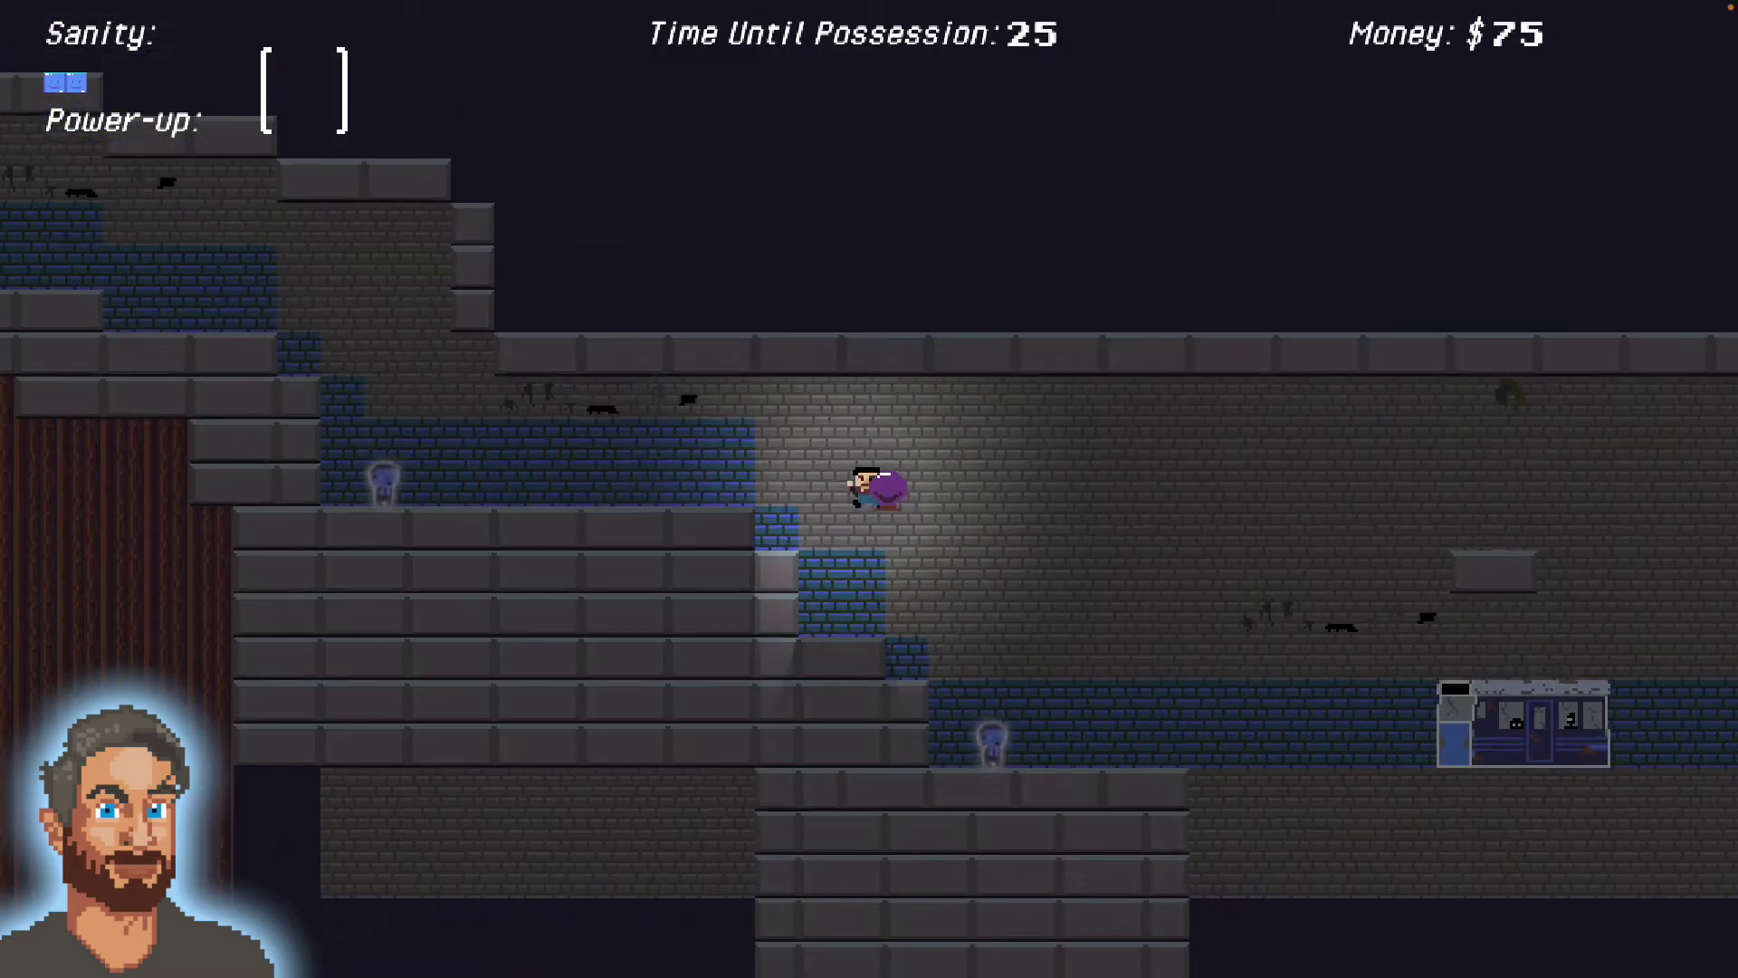
key(Left)
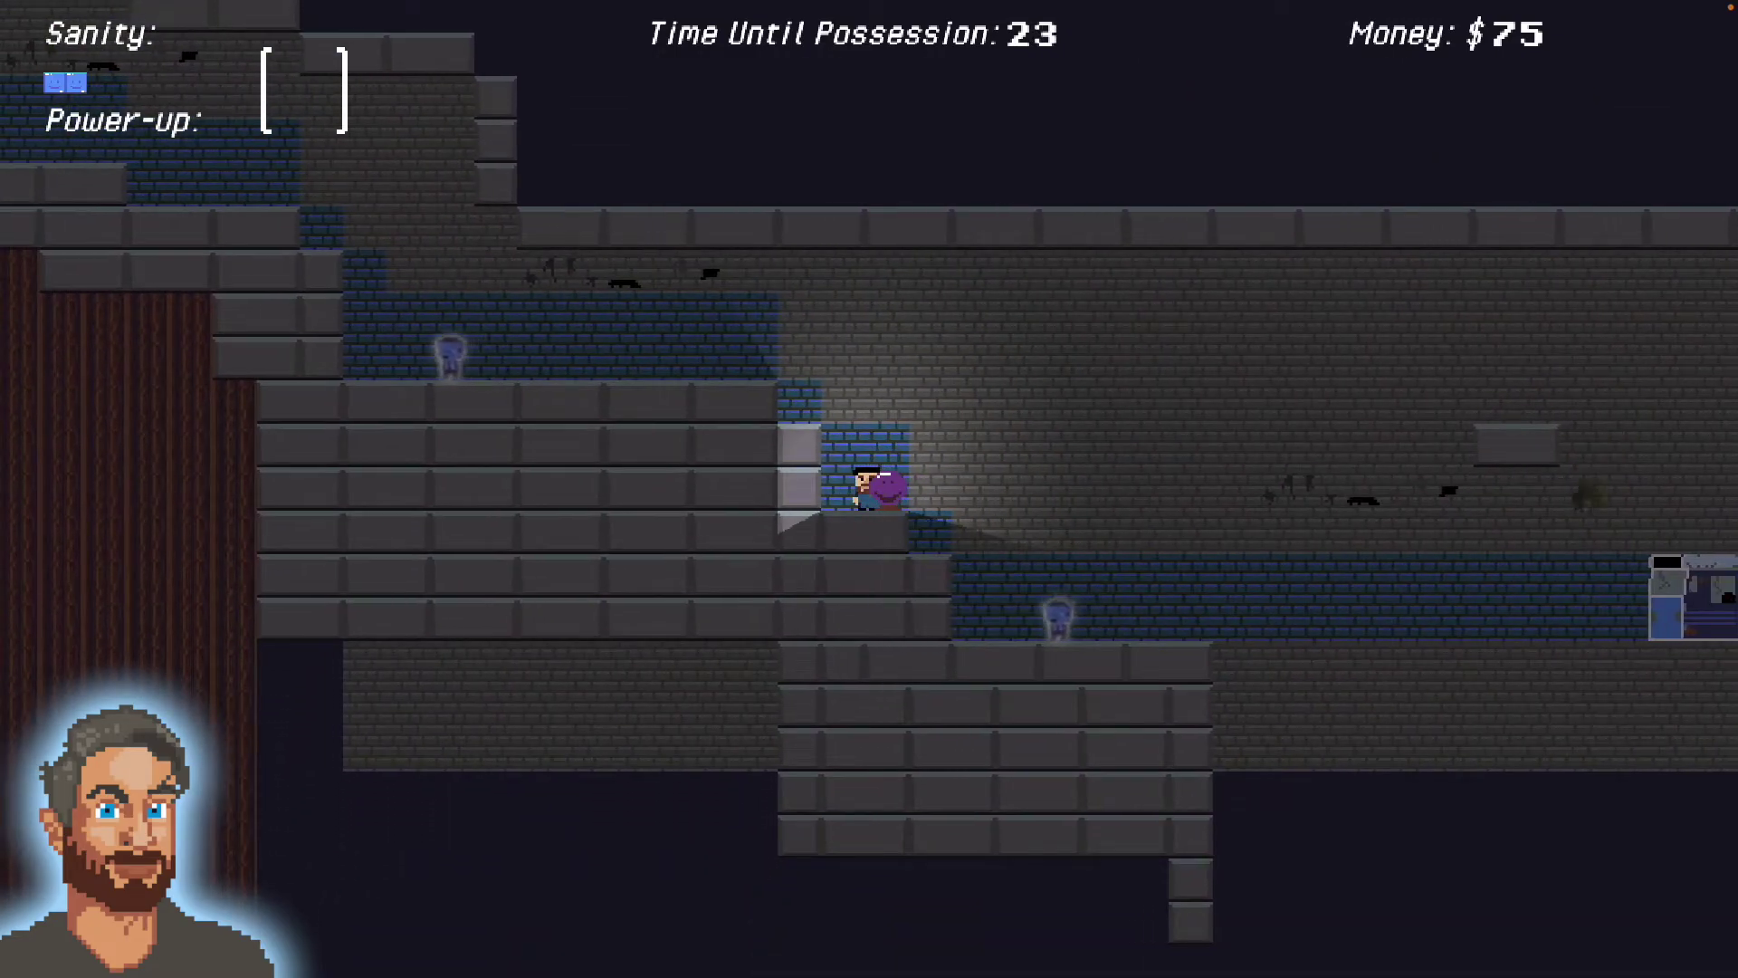
key(space)
key(Left)
key(space)
key(space)
key(space)
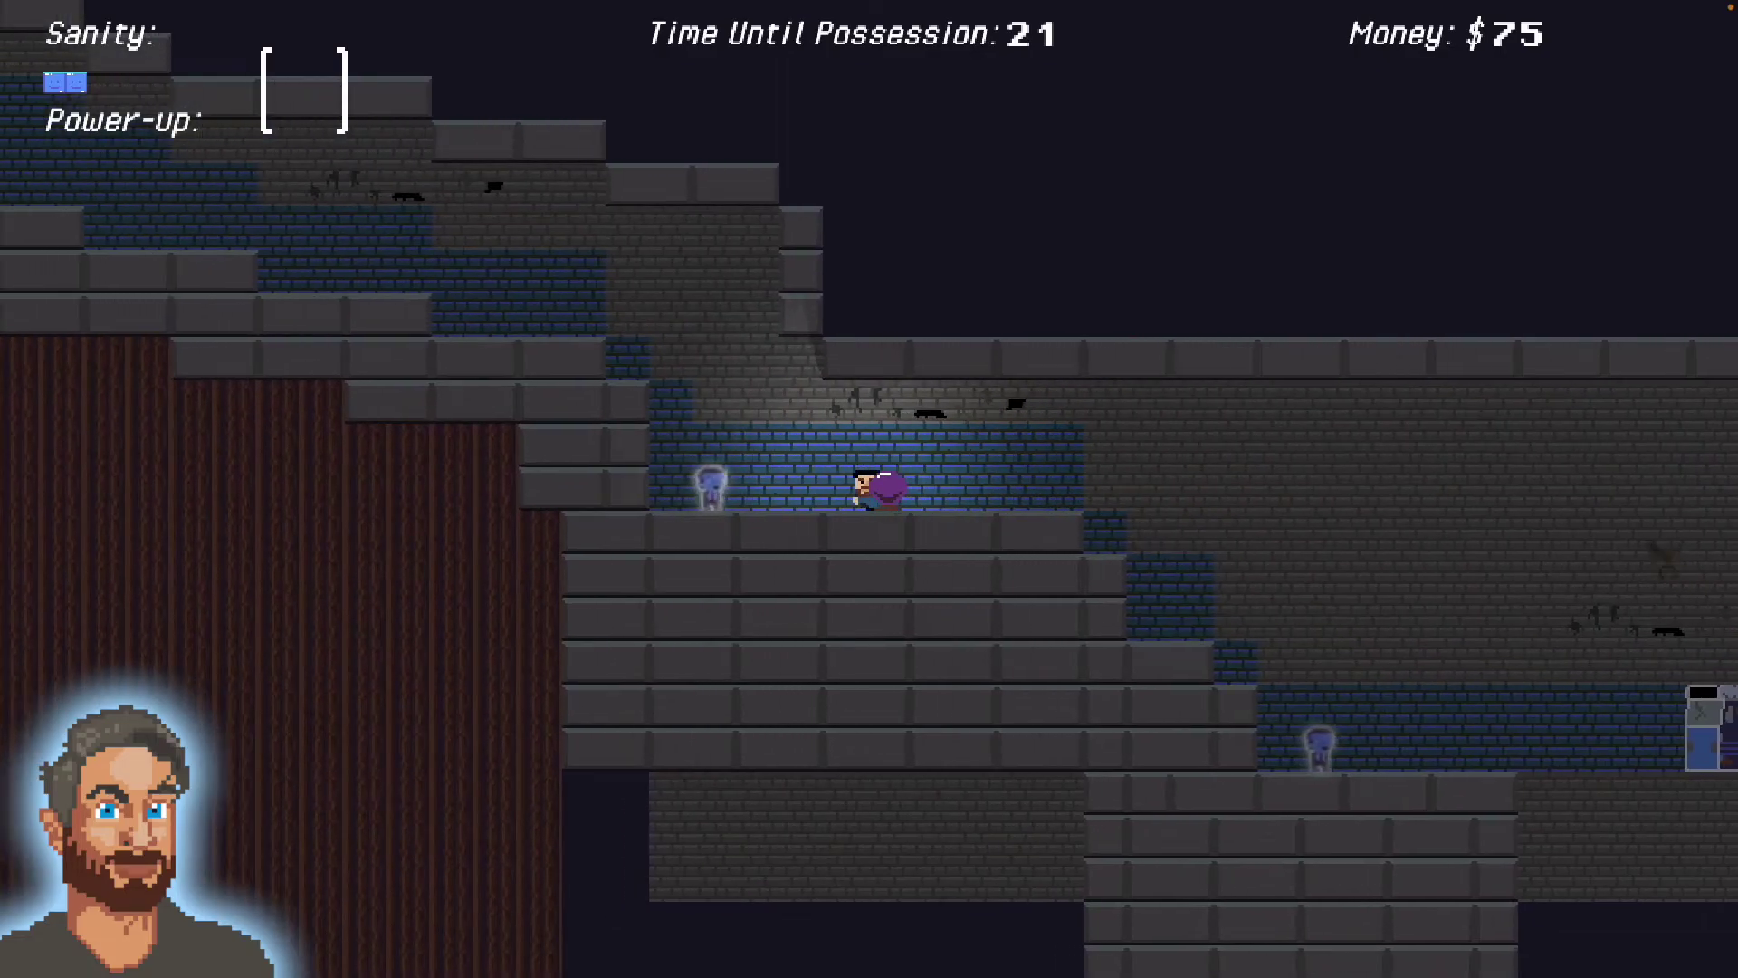
key(Left)
key(space)
key(space)
key(space)
key(space)
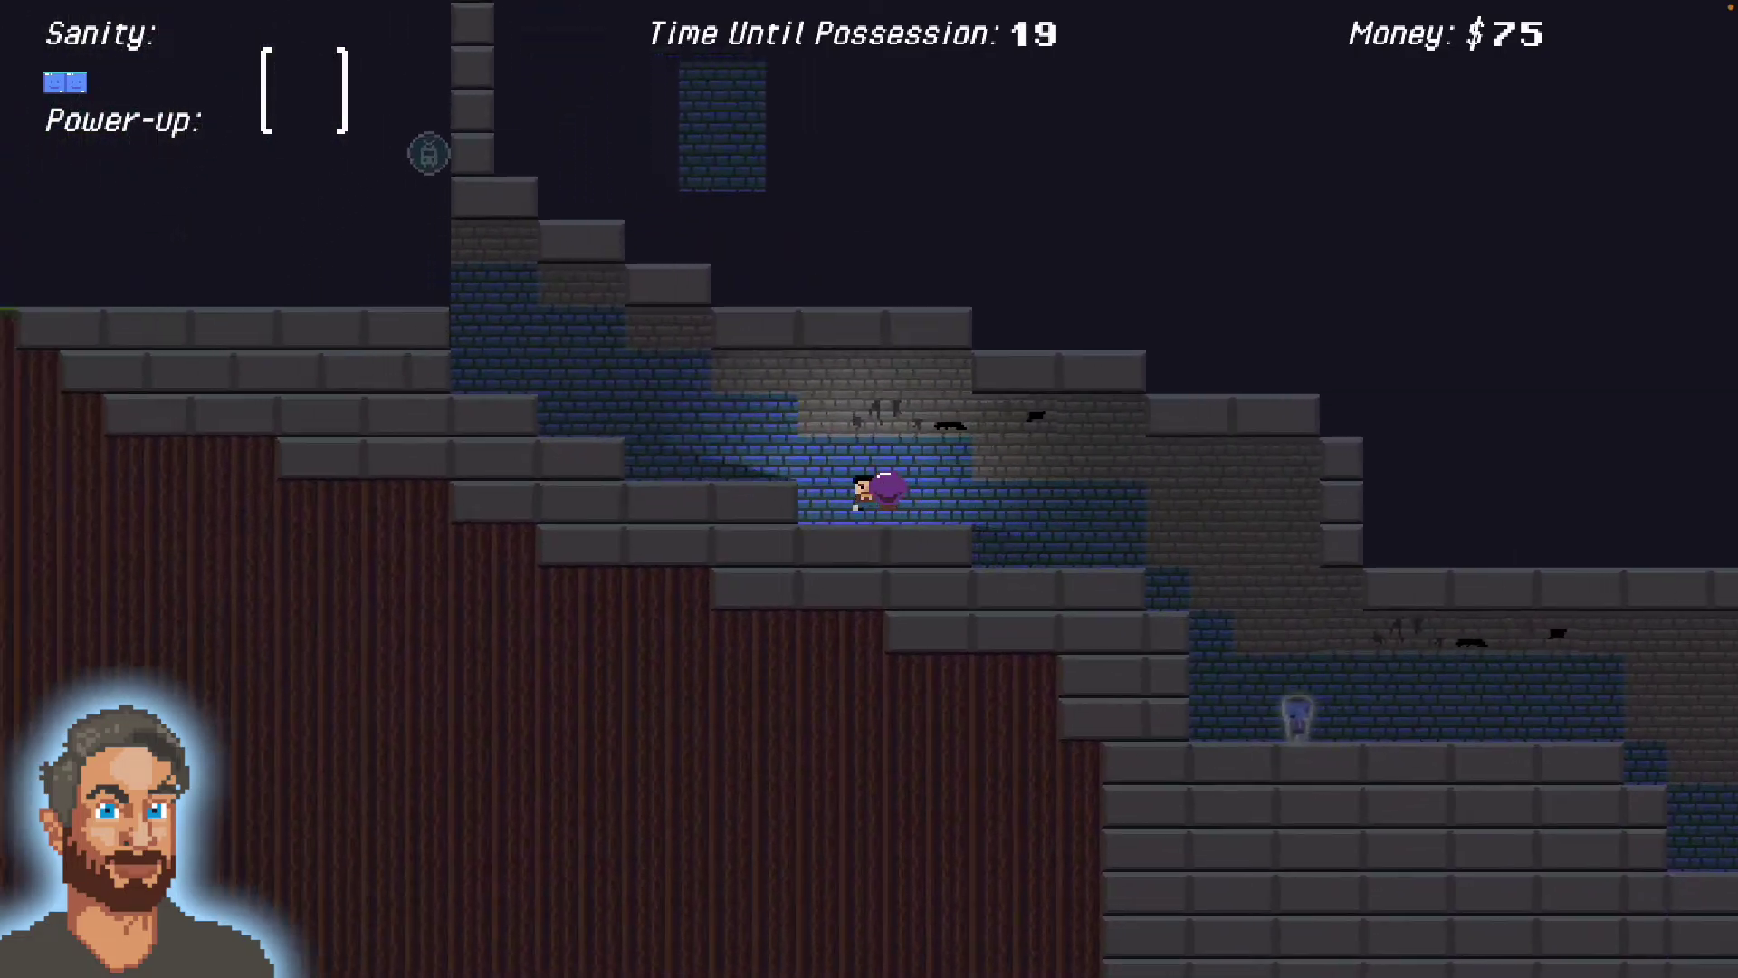
- Cross the stone ledge and grass back to the van, securing the object for $150
key(Left)
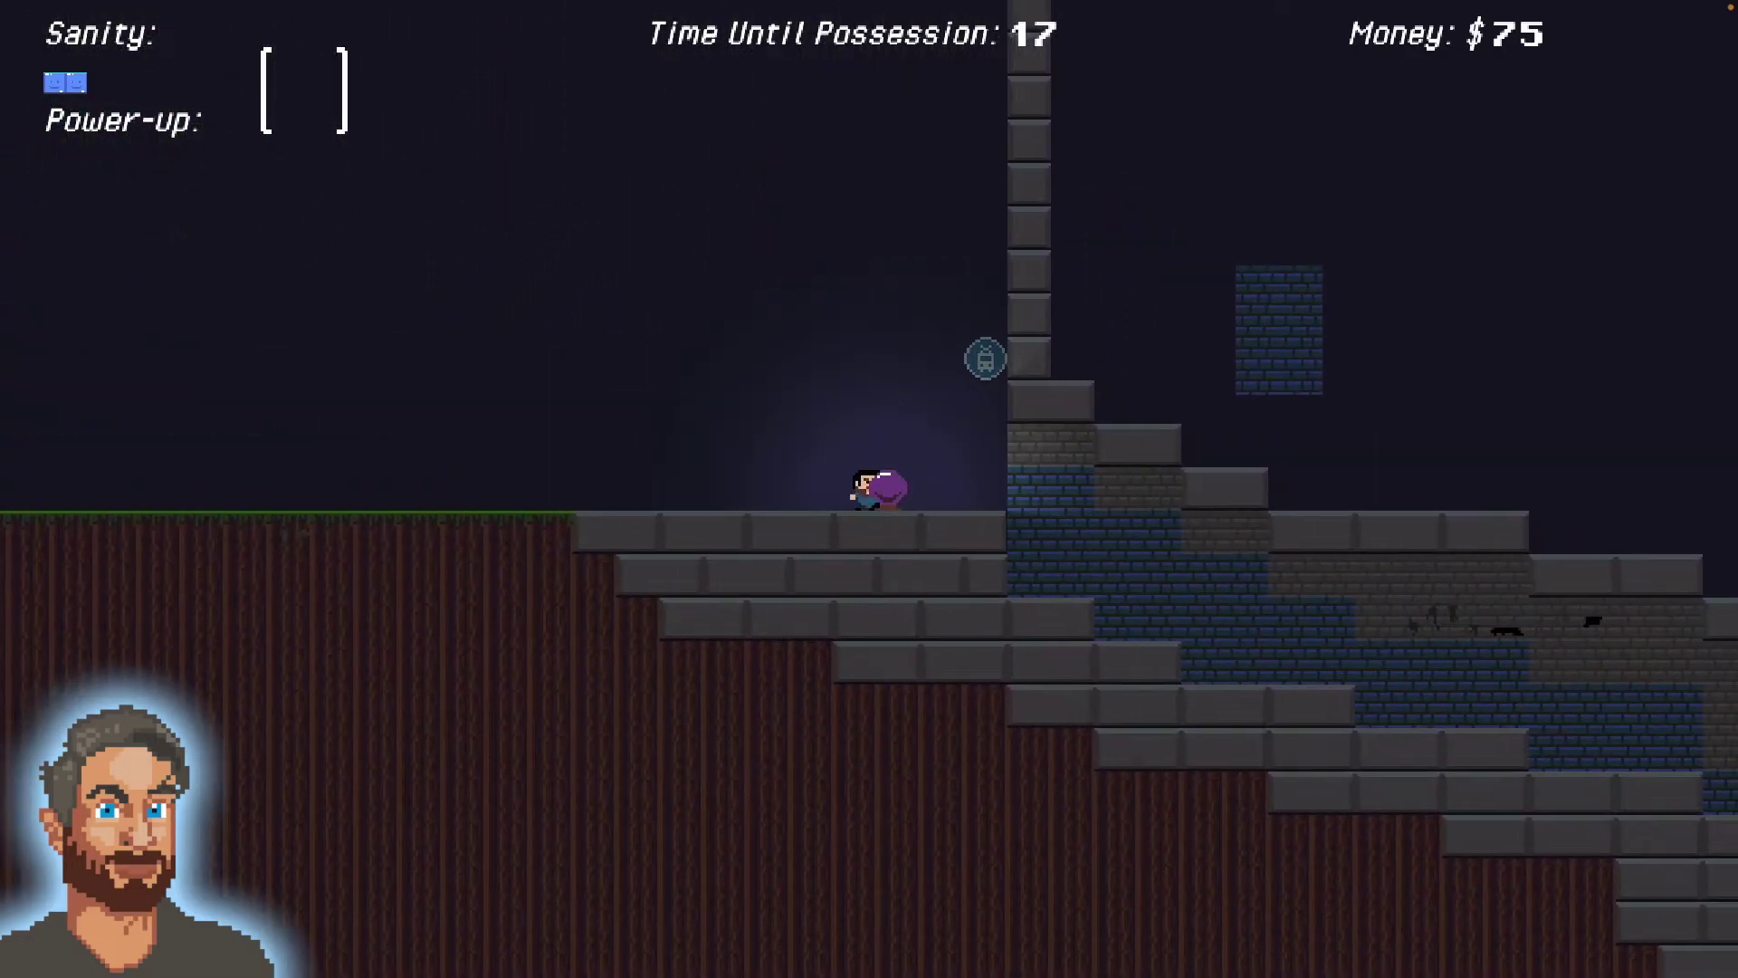
key(Right)
key(Right)
key(space)
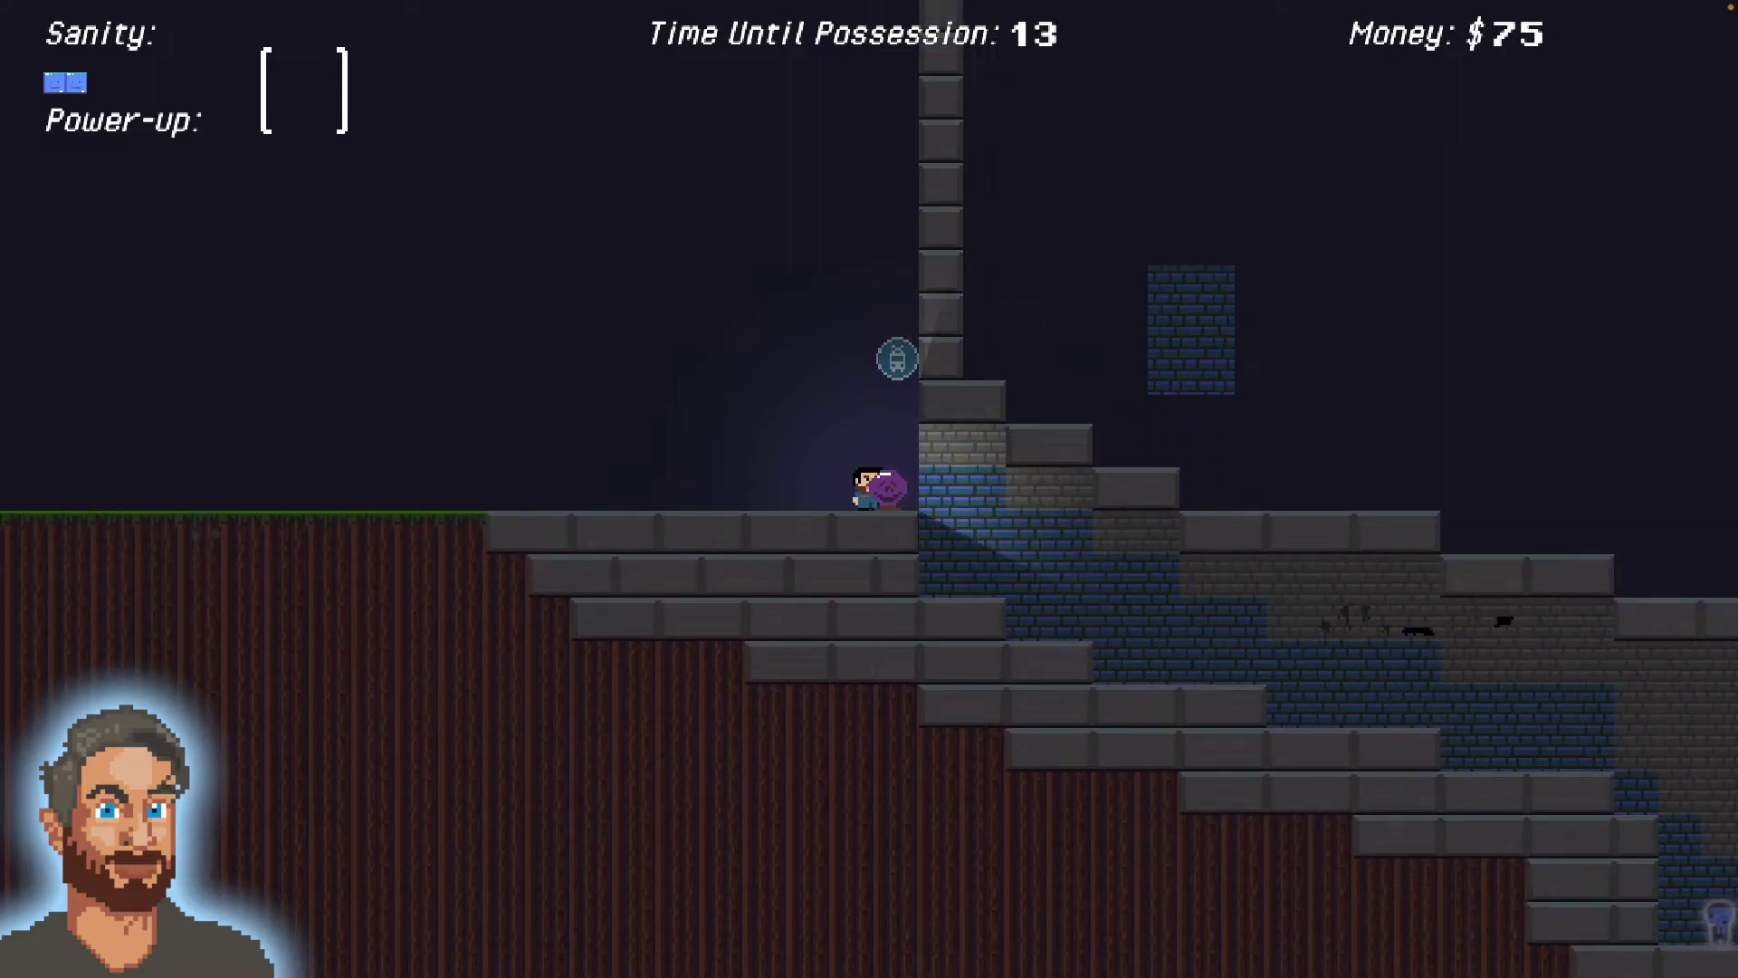
key(space)
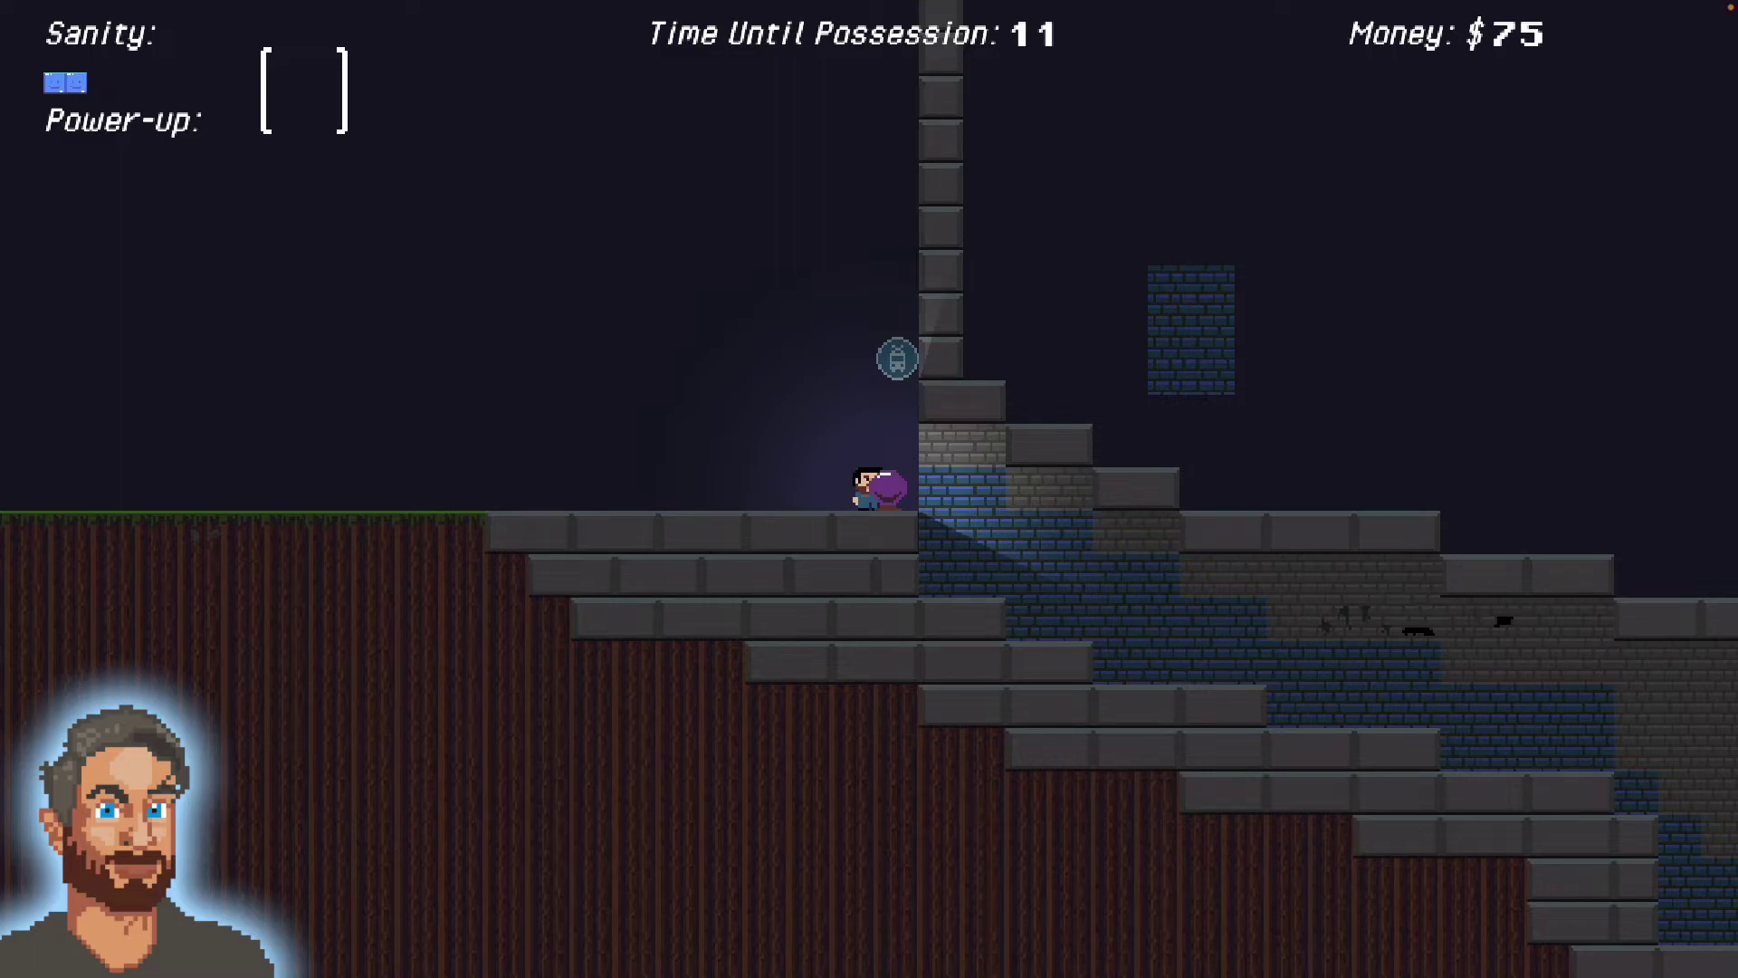
key(Left)
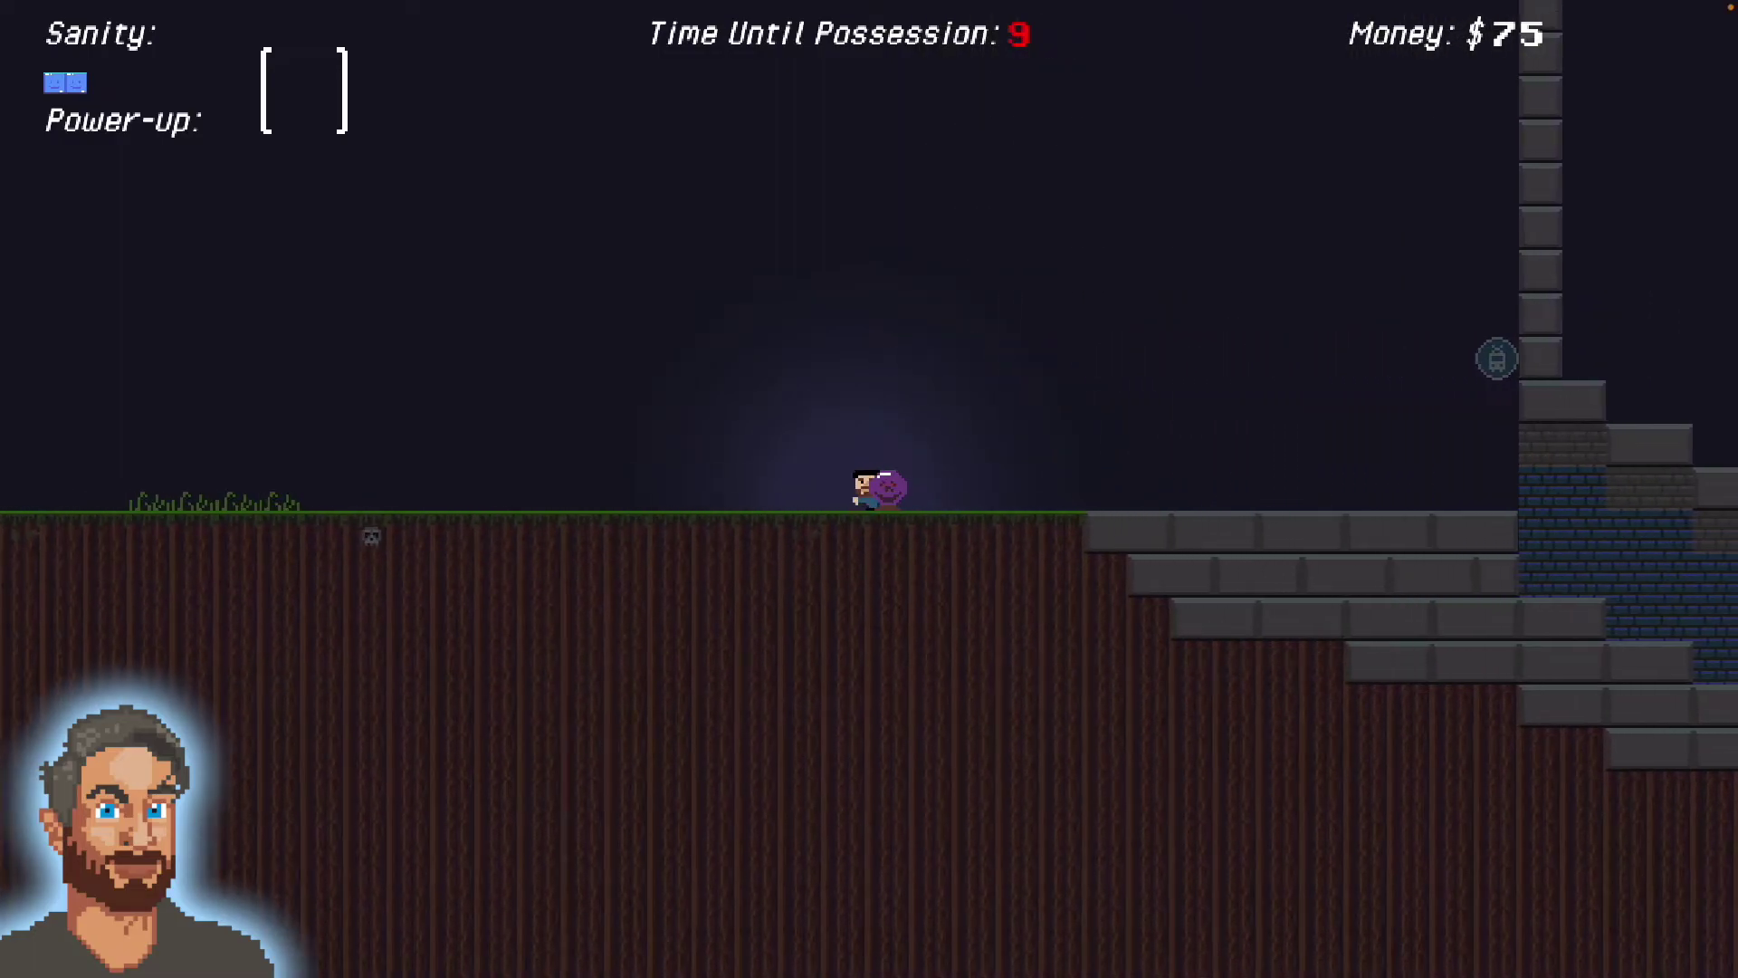
key(Left)
key(Left)
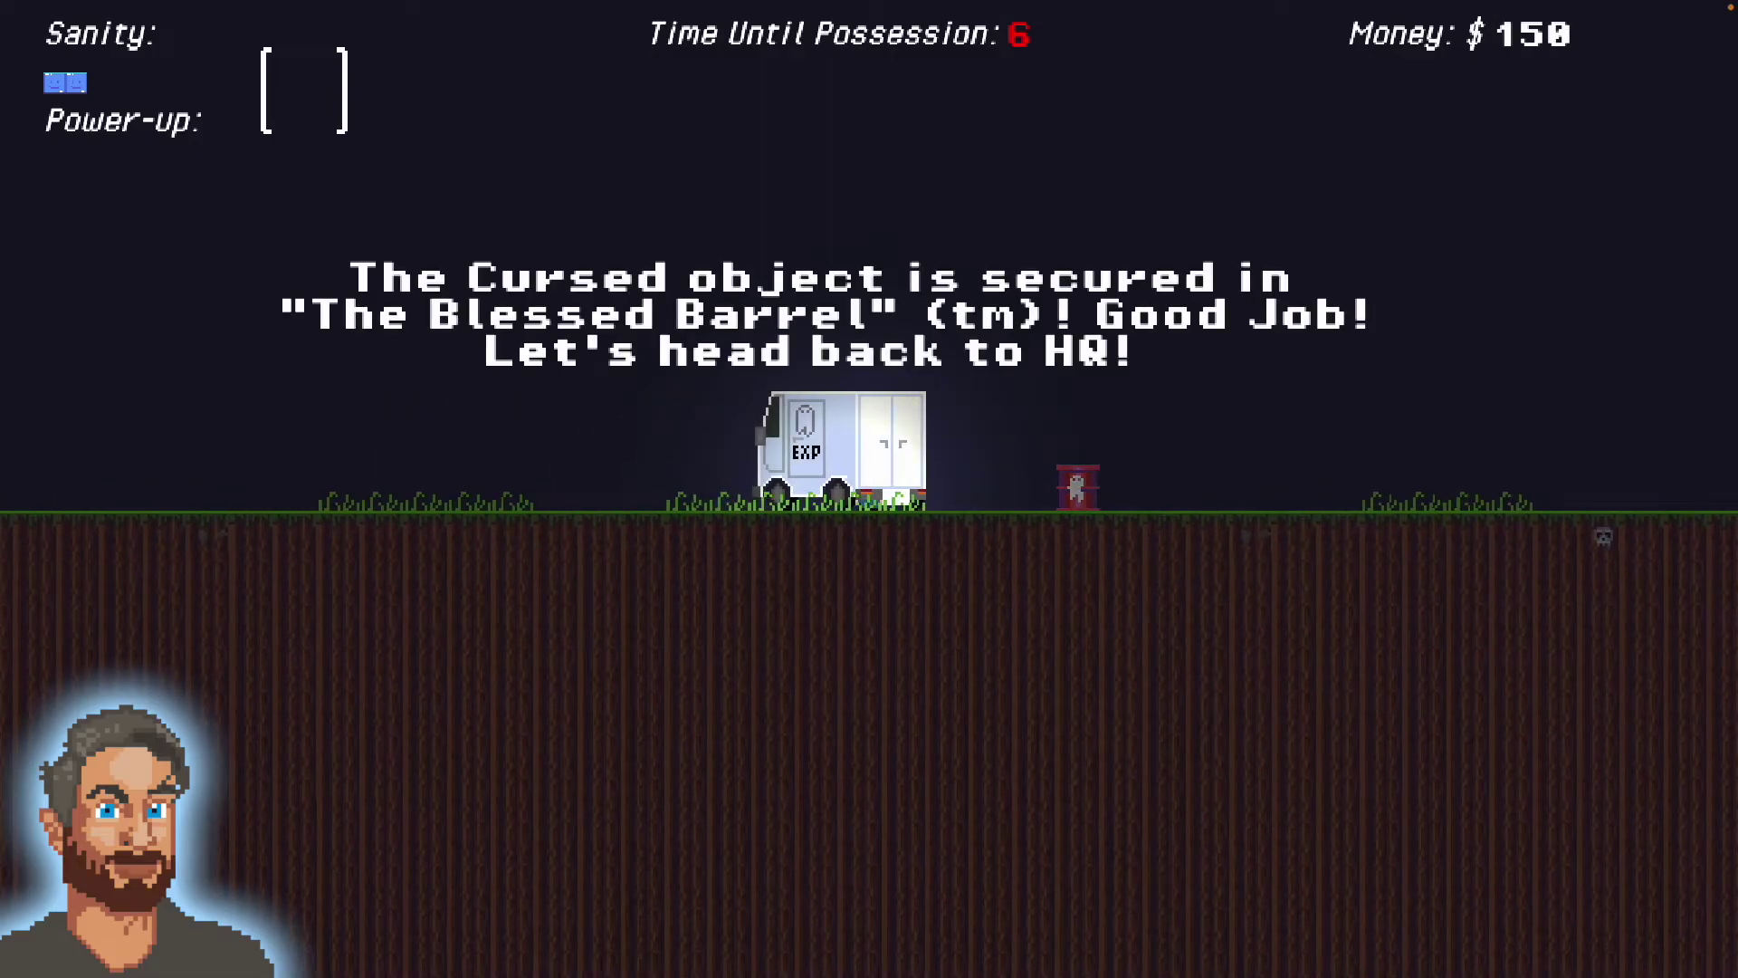
- Walk through HQ, call the shrink at the desk (Money $150 to $50), and exit to the park
key(Right)
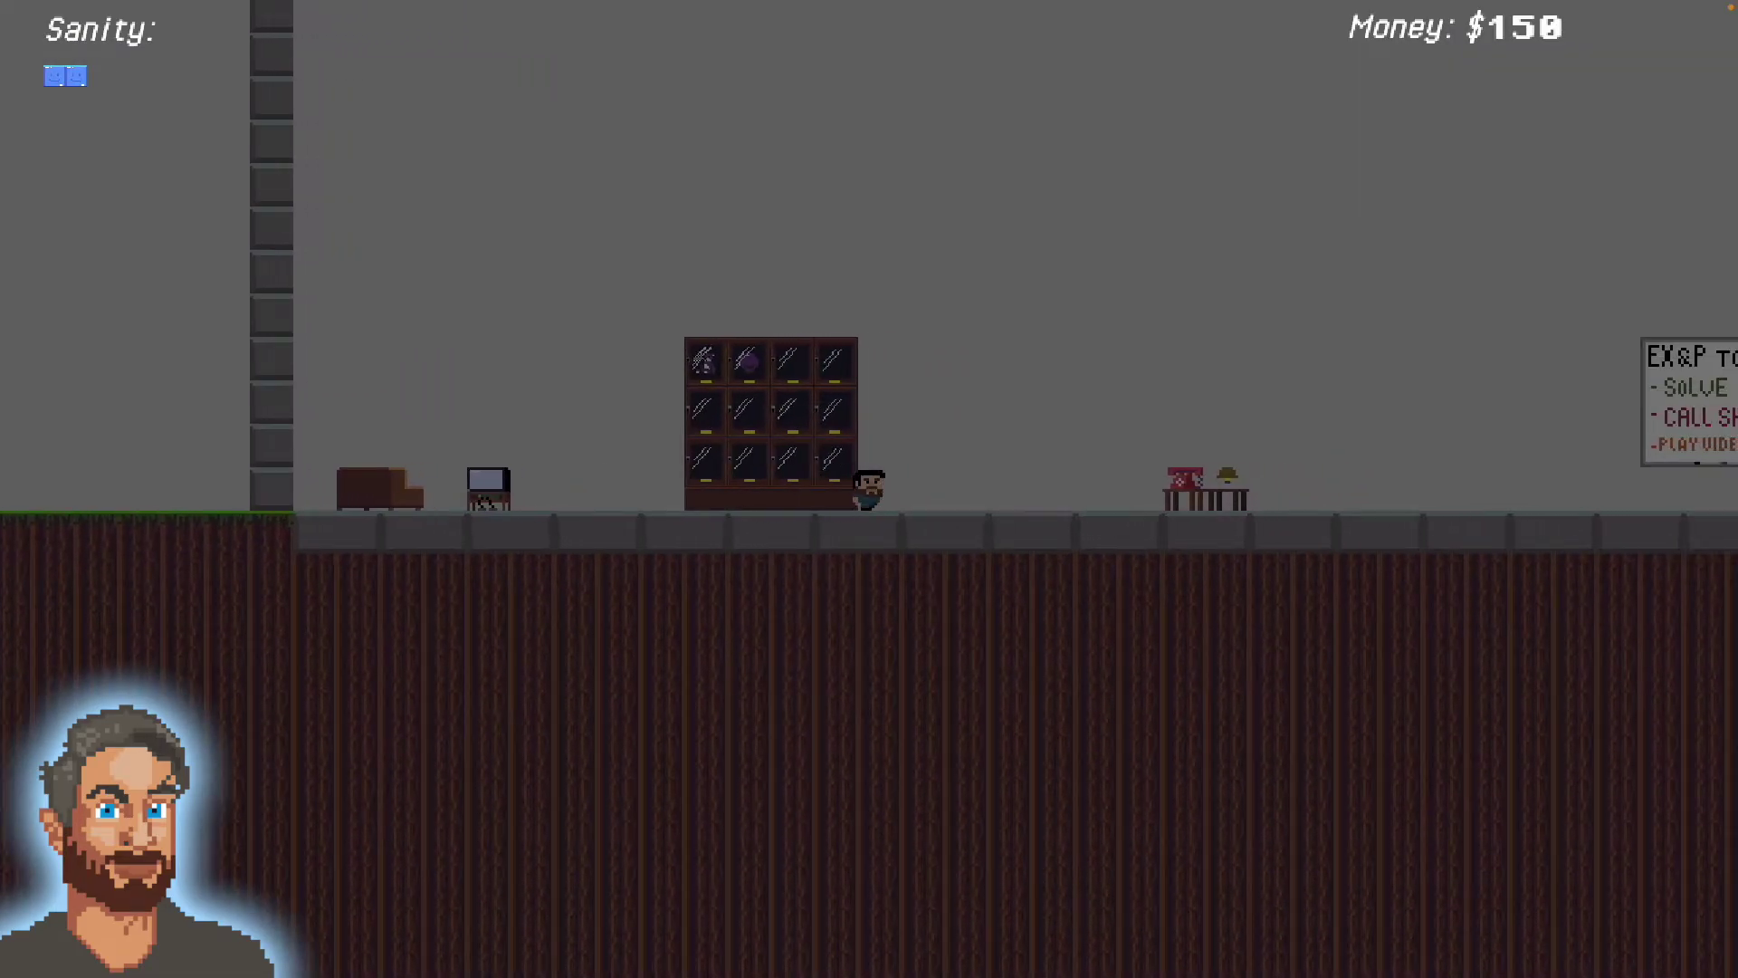
key(Right)
key(Right)
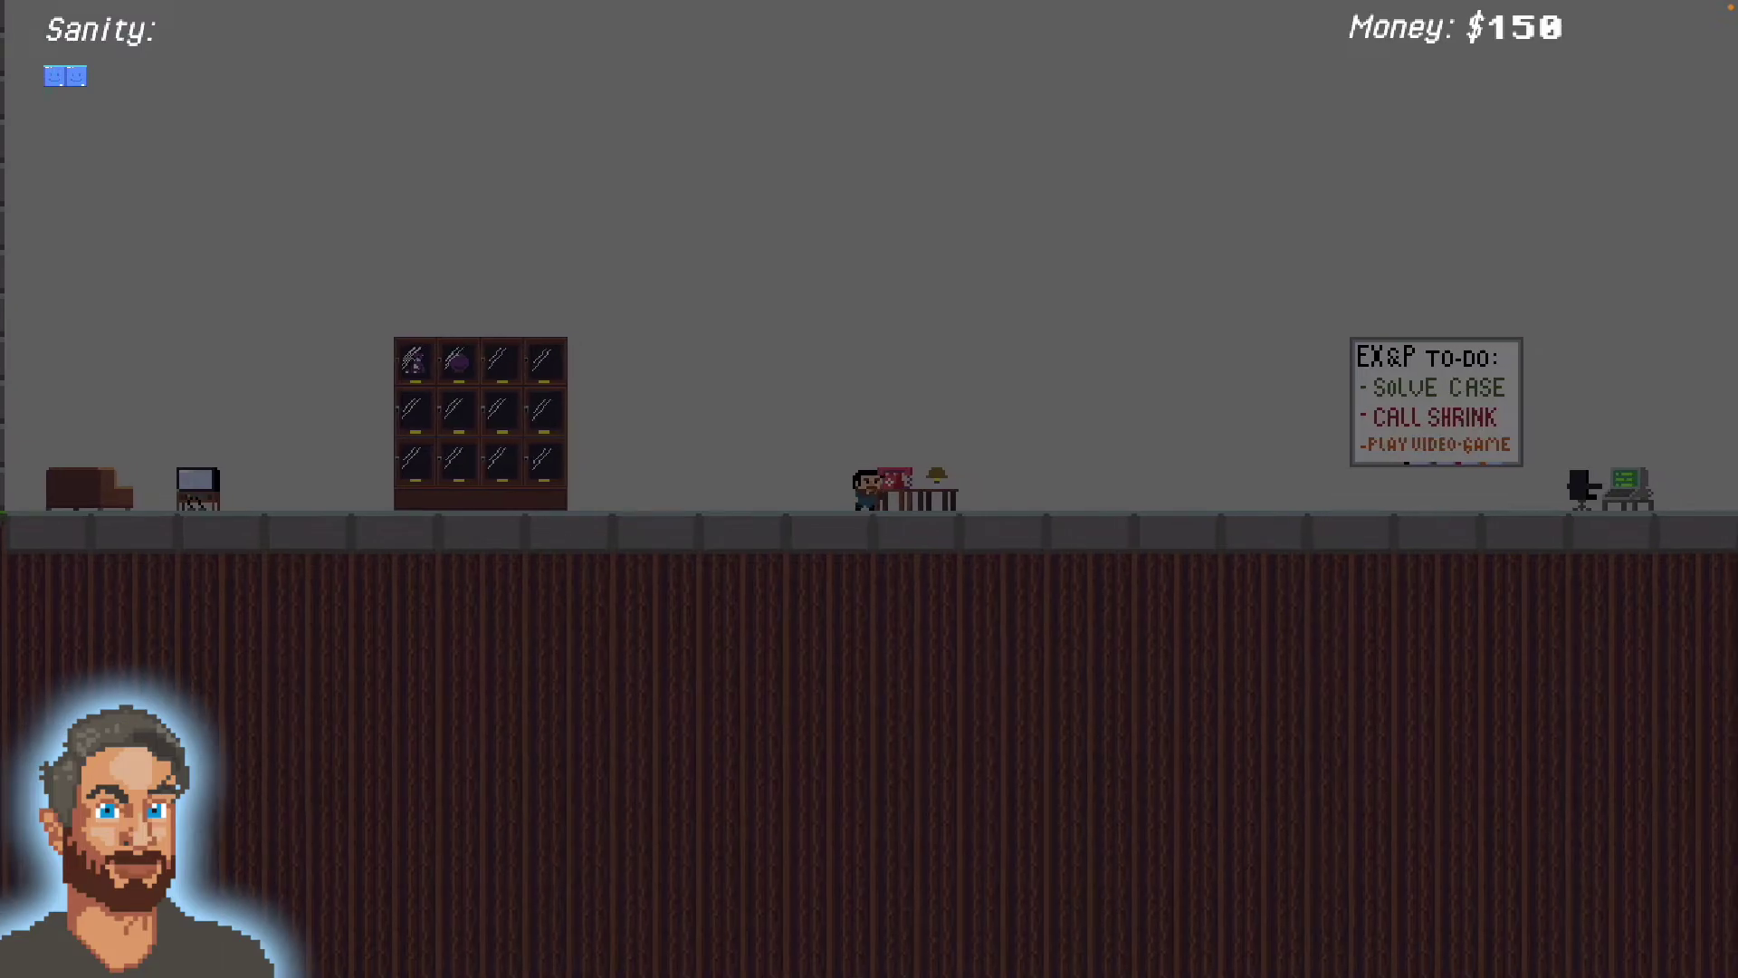
key(Right)
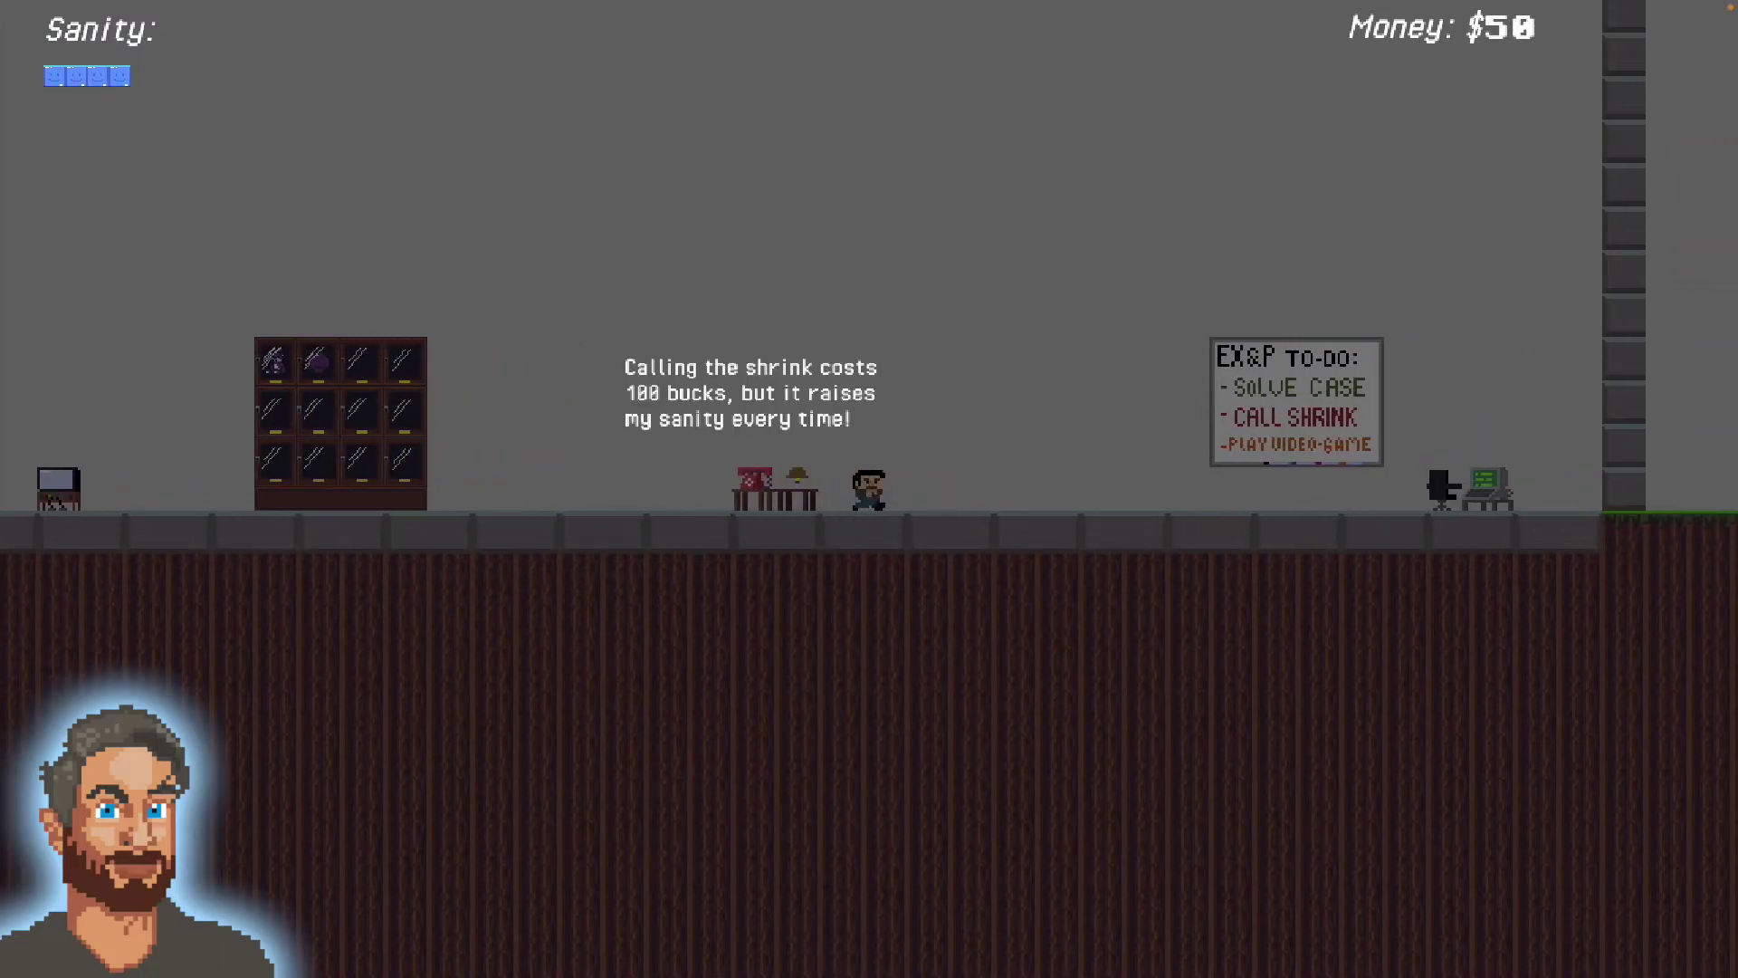
key(Right)
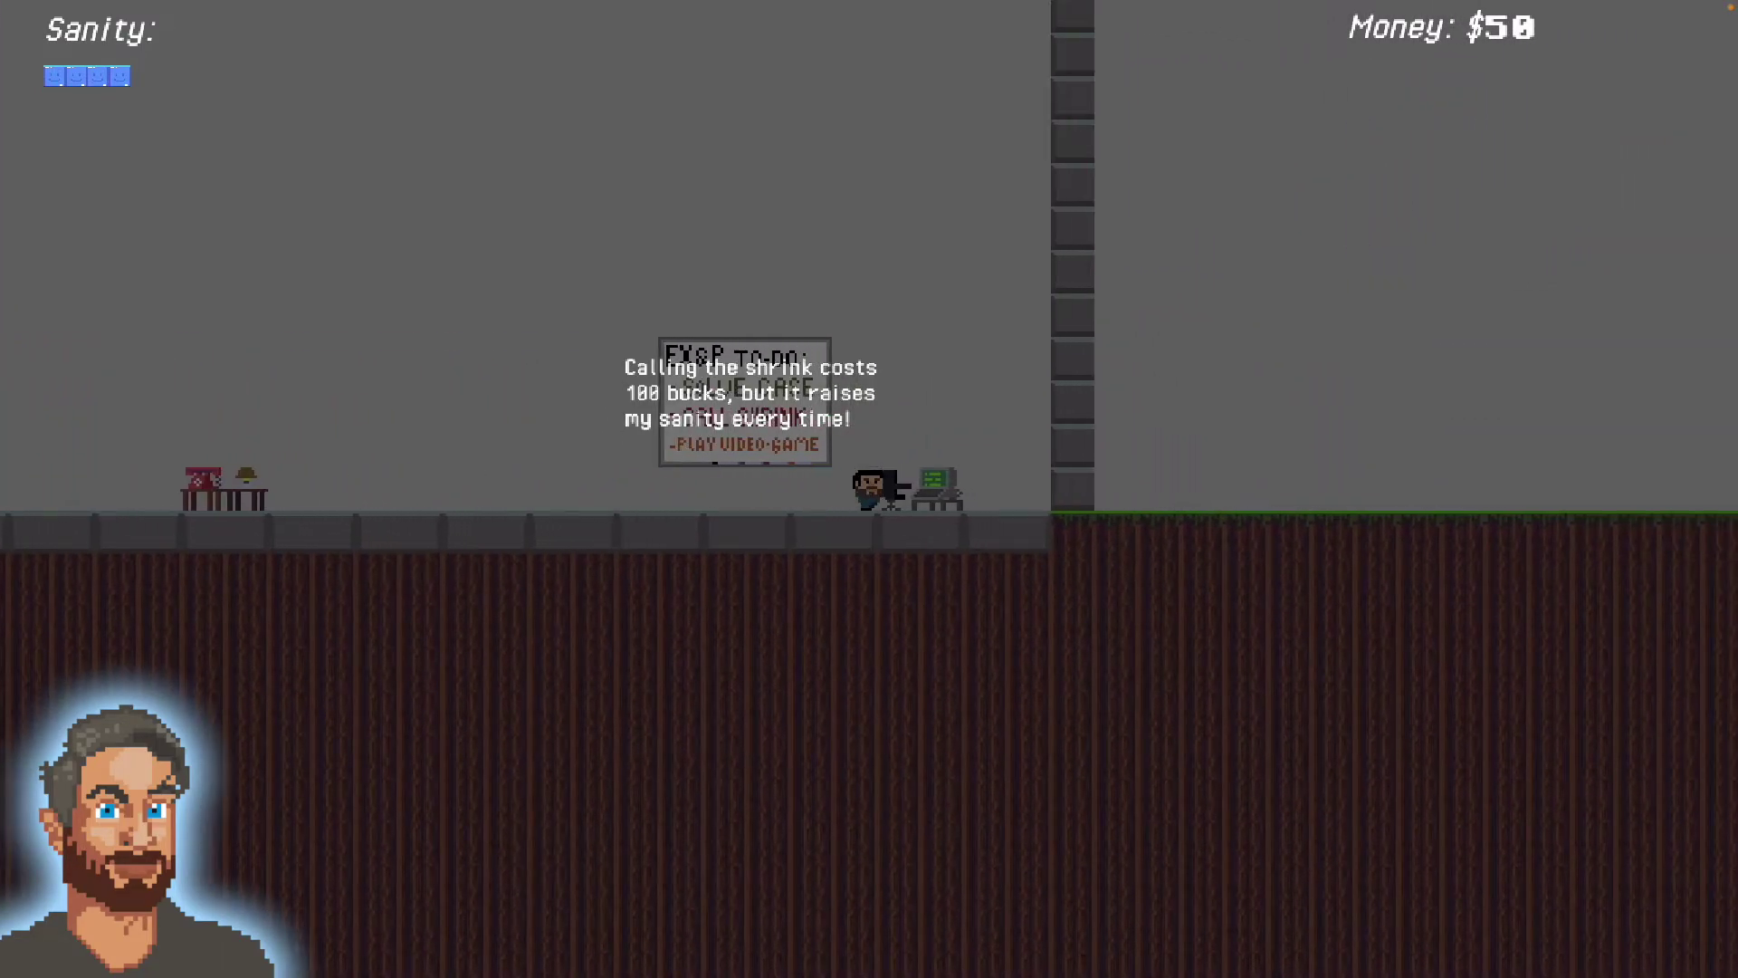
- Jump onto the swing set, move across it, and drop to the ground by the bench
key(Right)
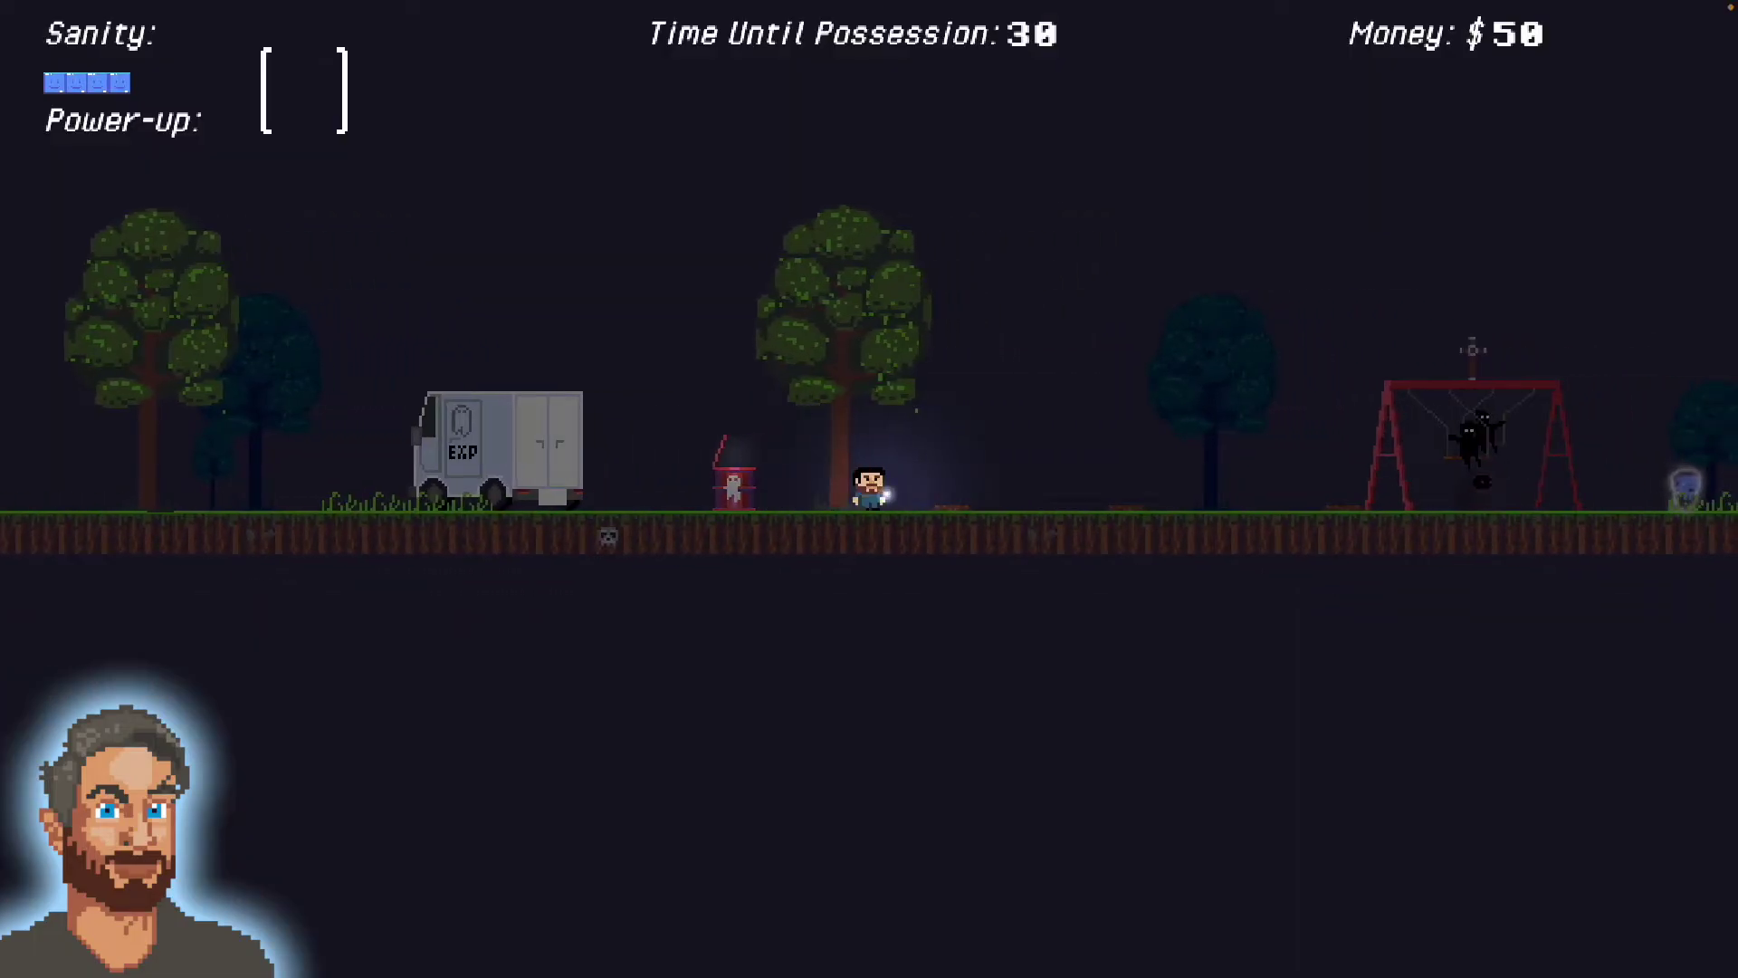
key(space)
key(space)
key(Right)
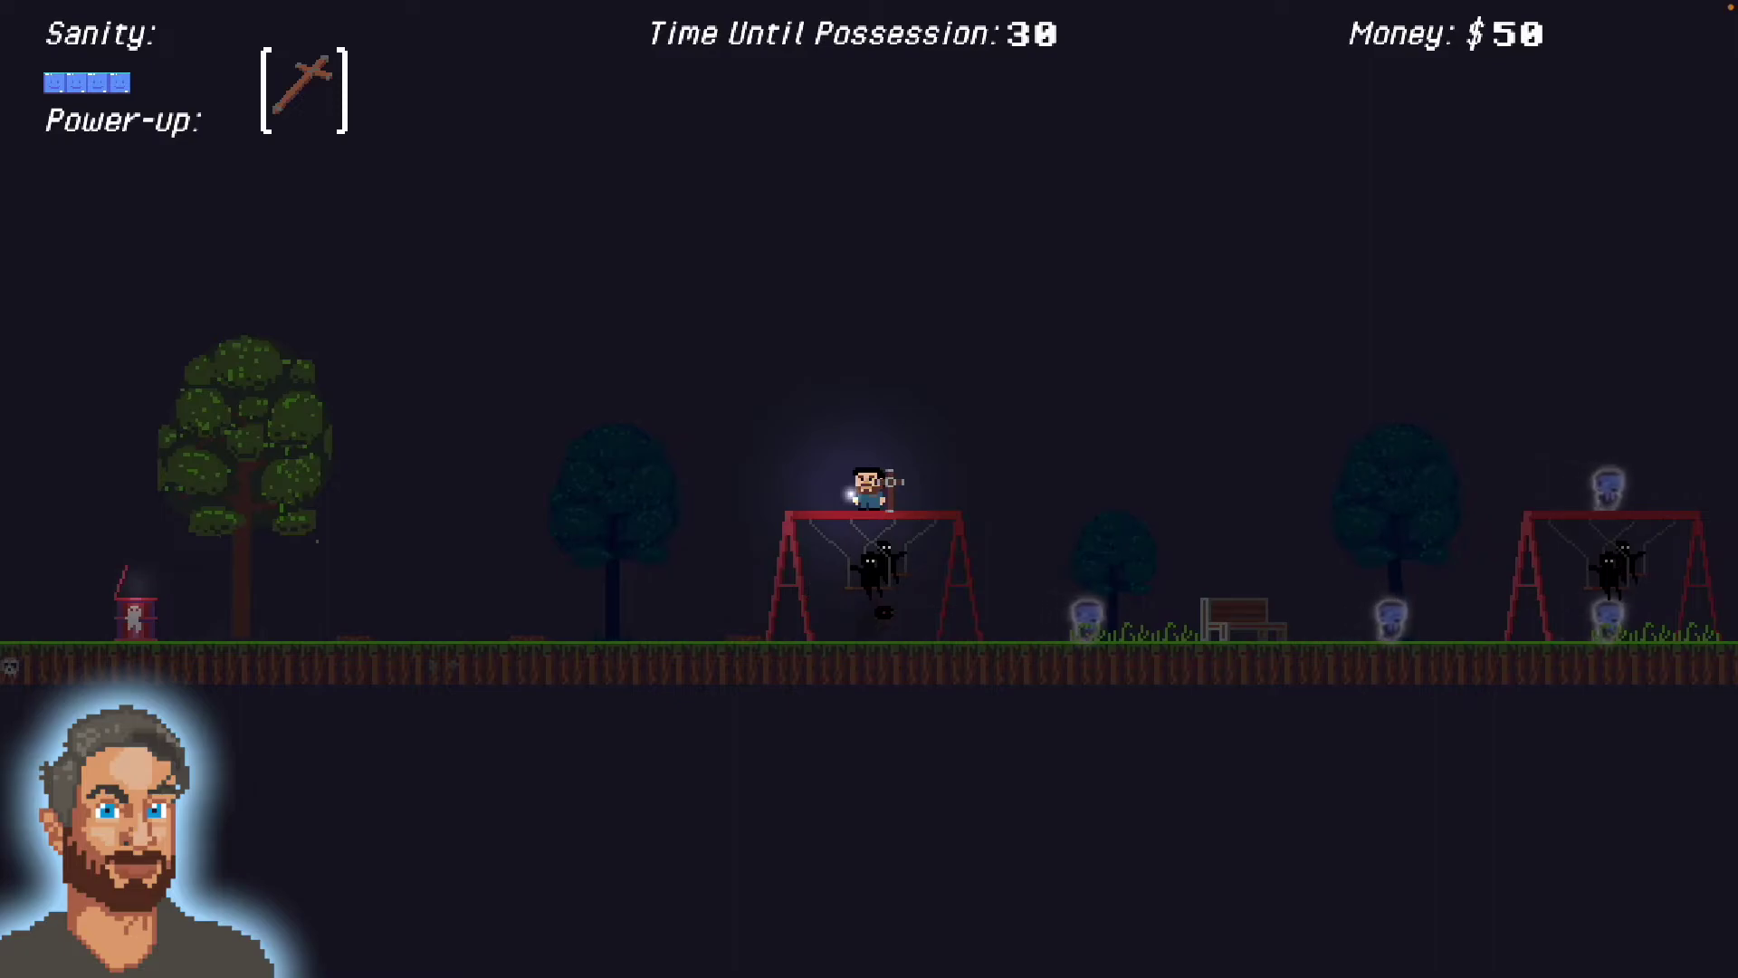
key(Left)
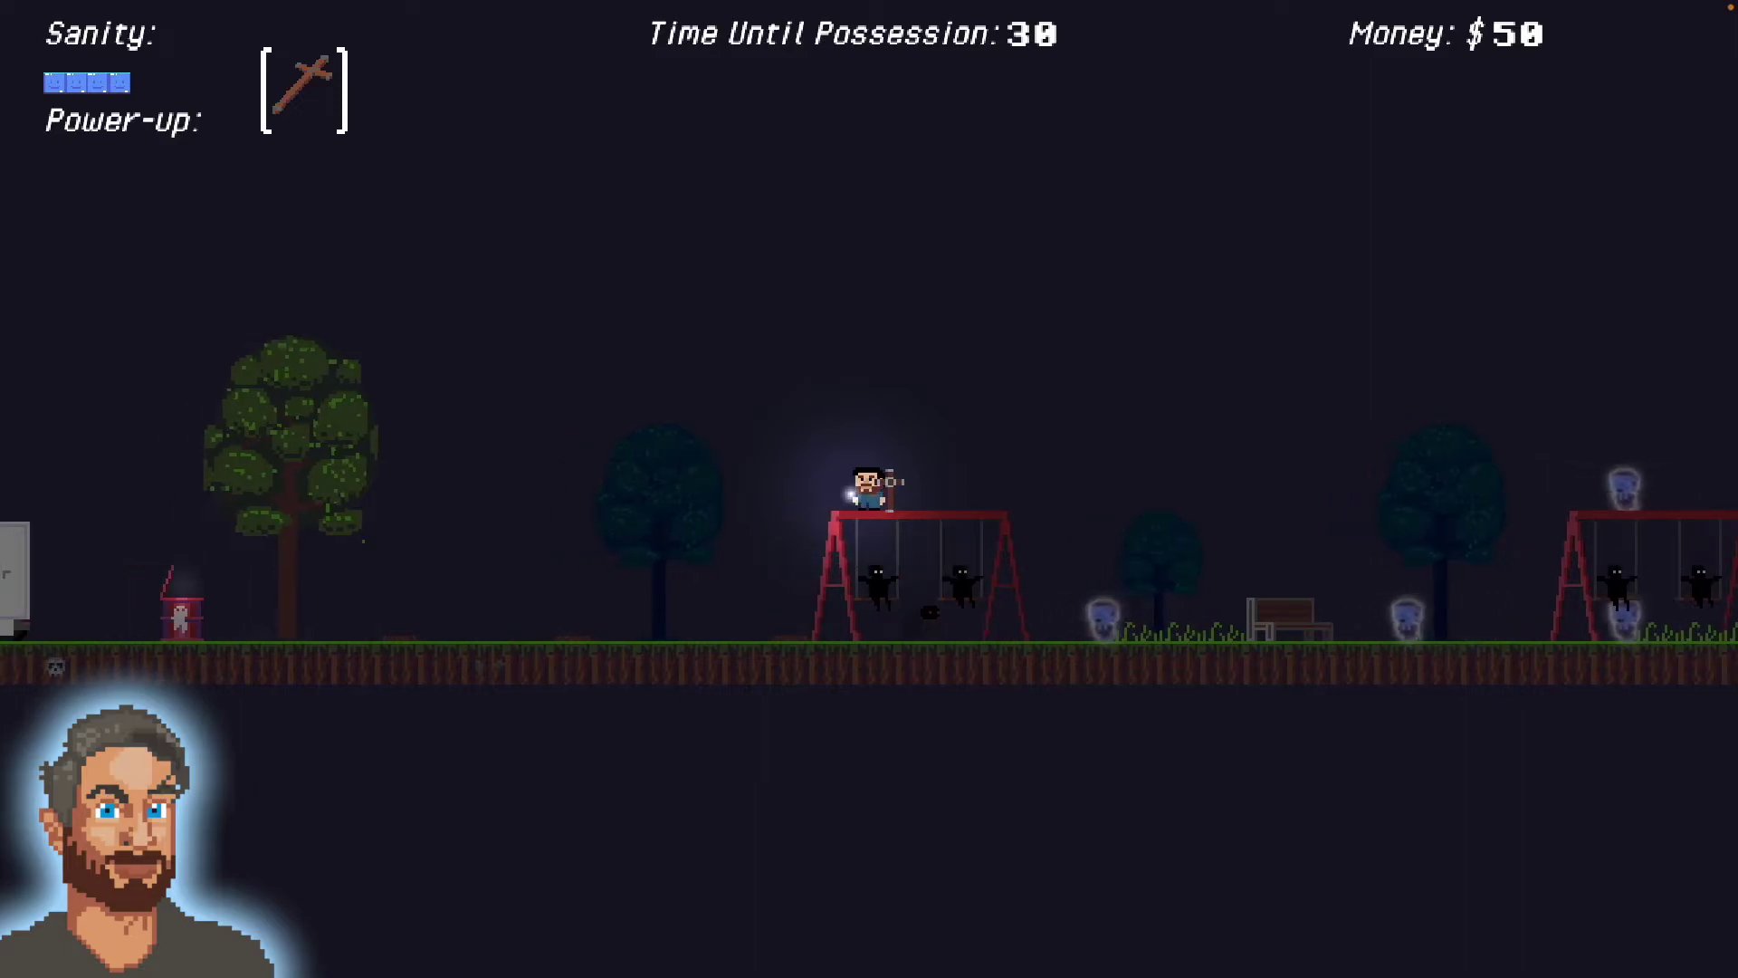
key(Right)
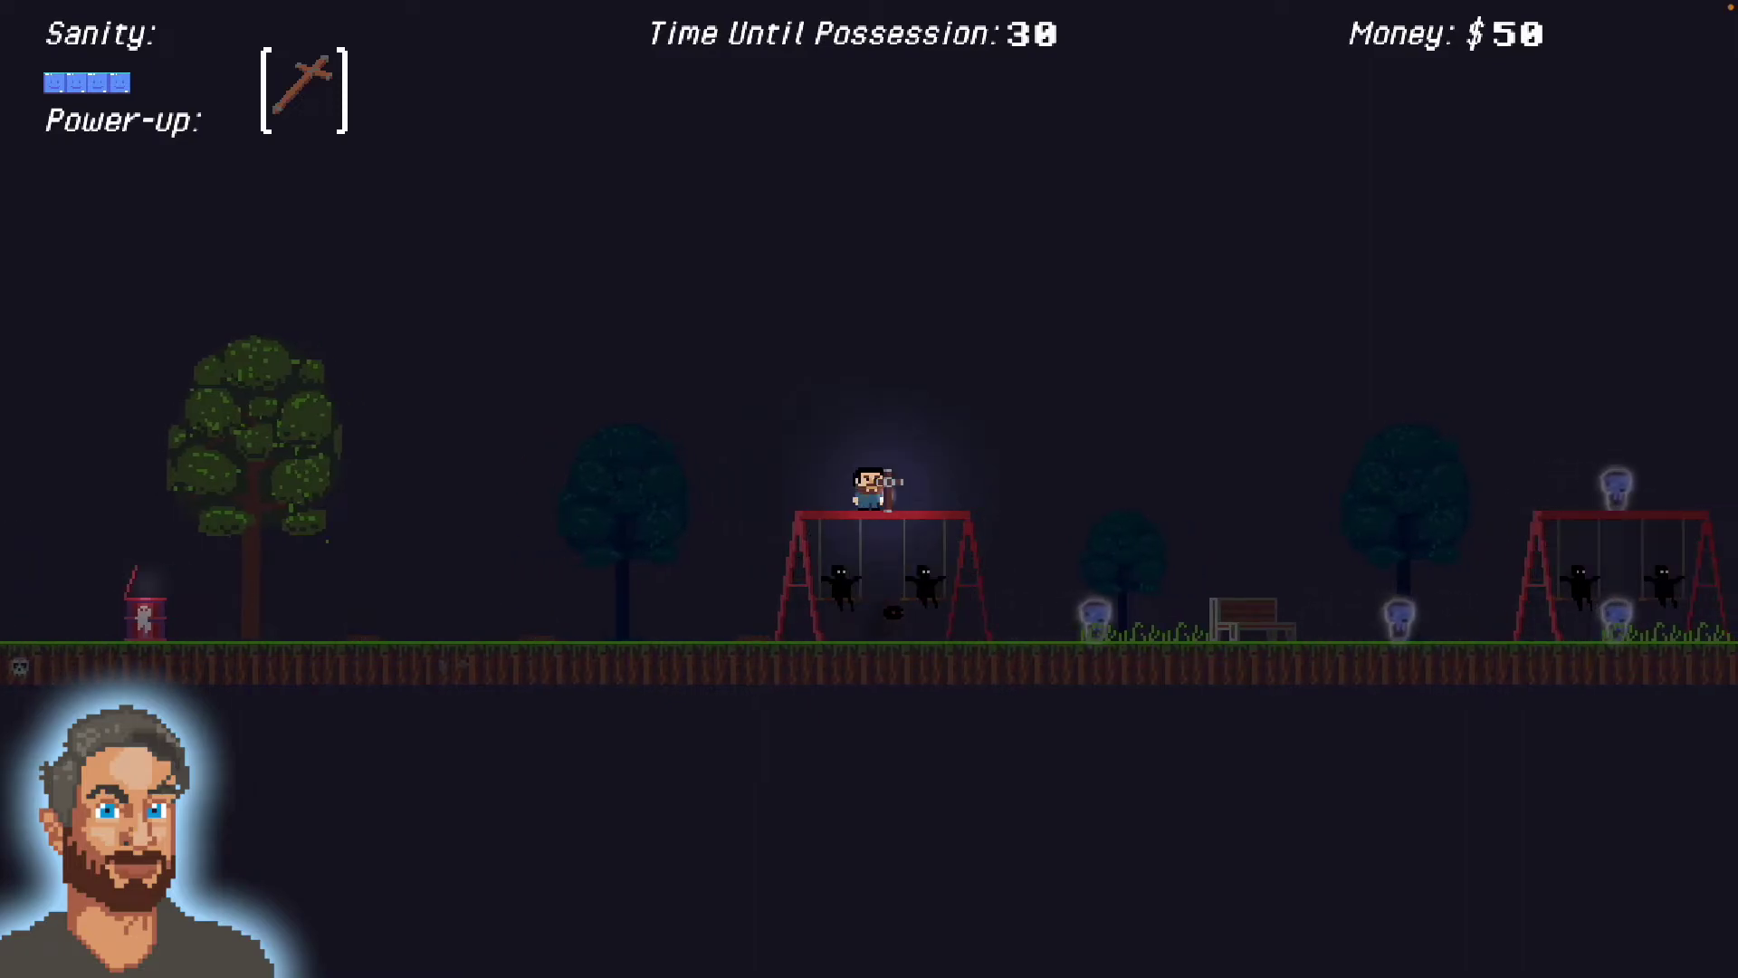
key(Left)
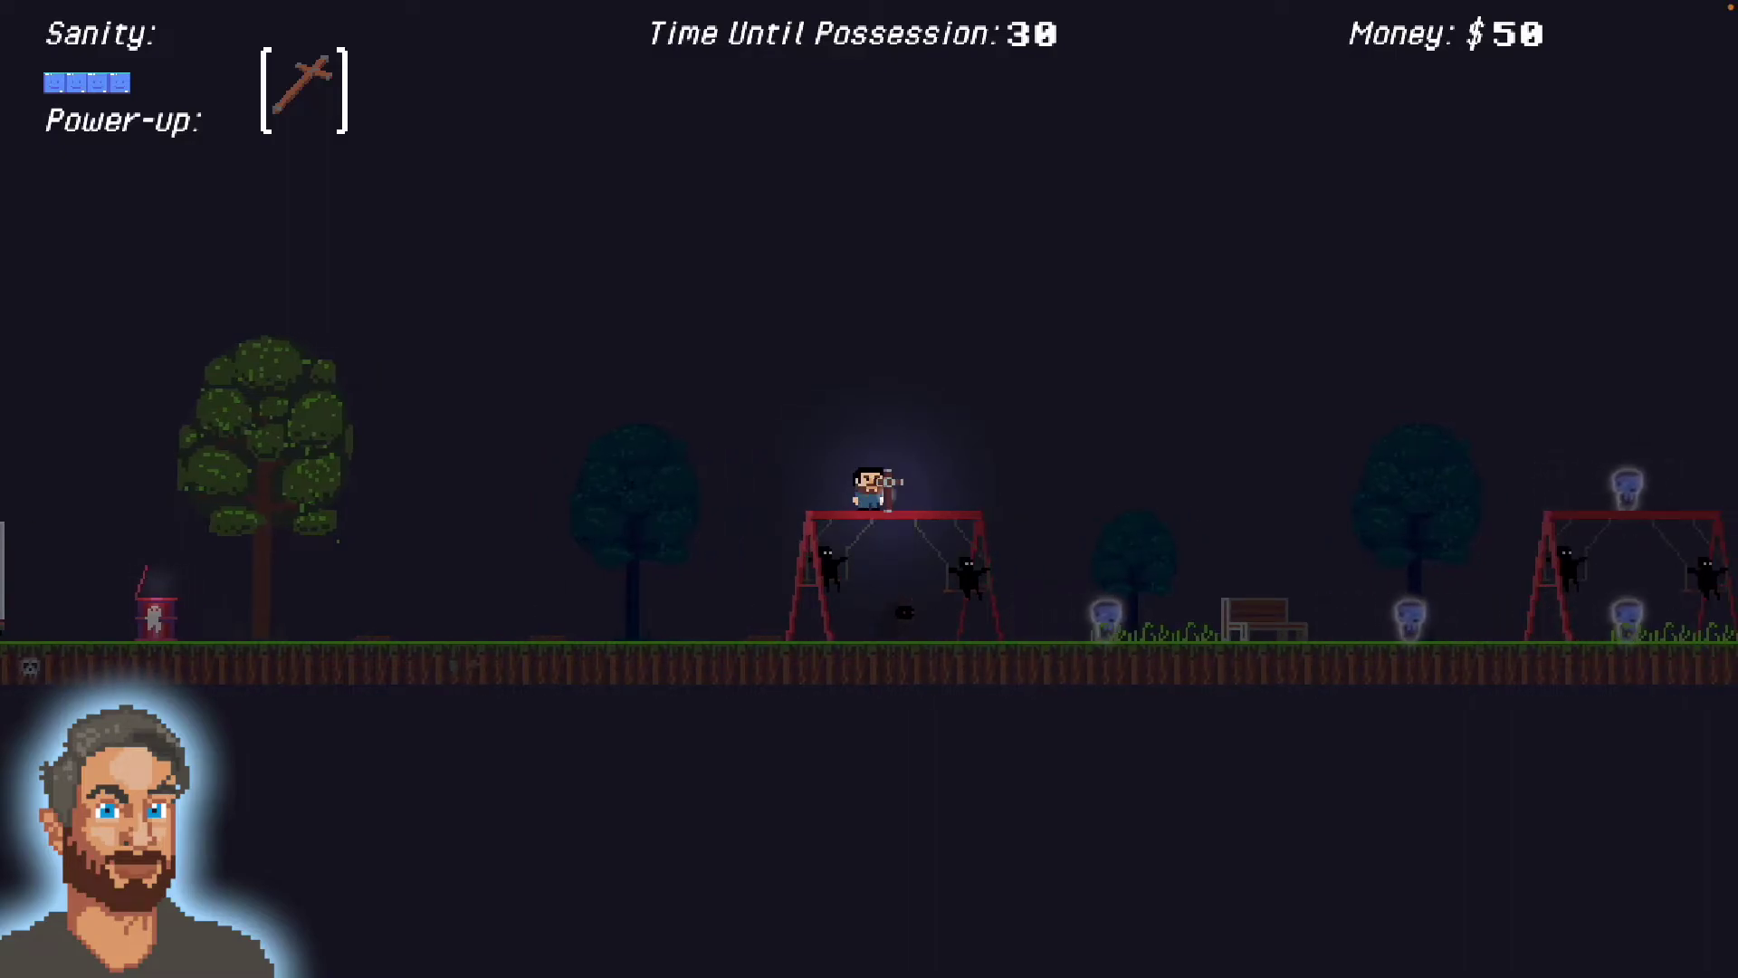
key(Right)
key(Left)
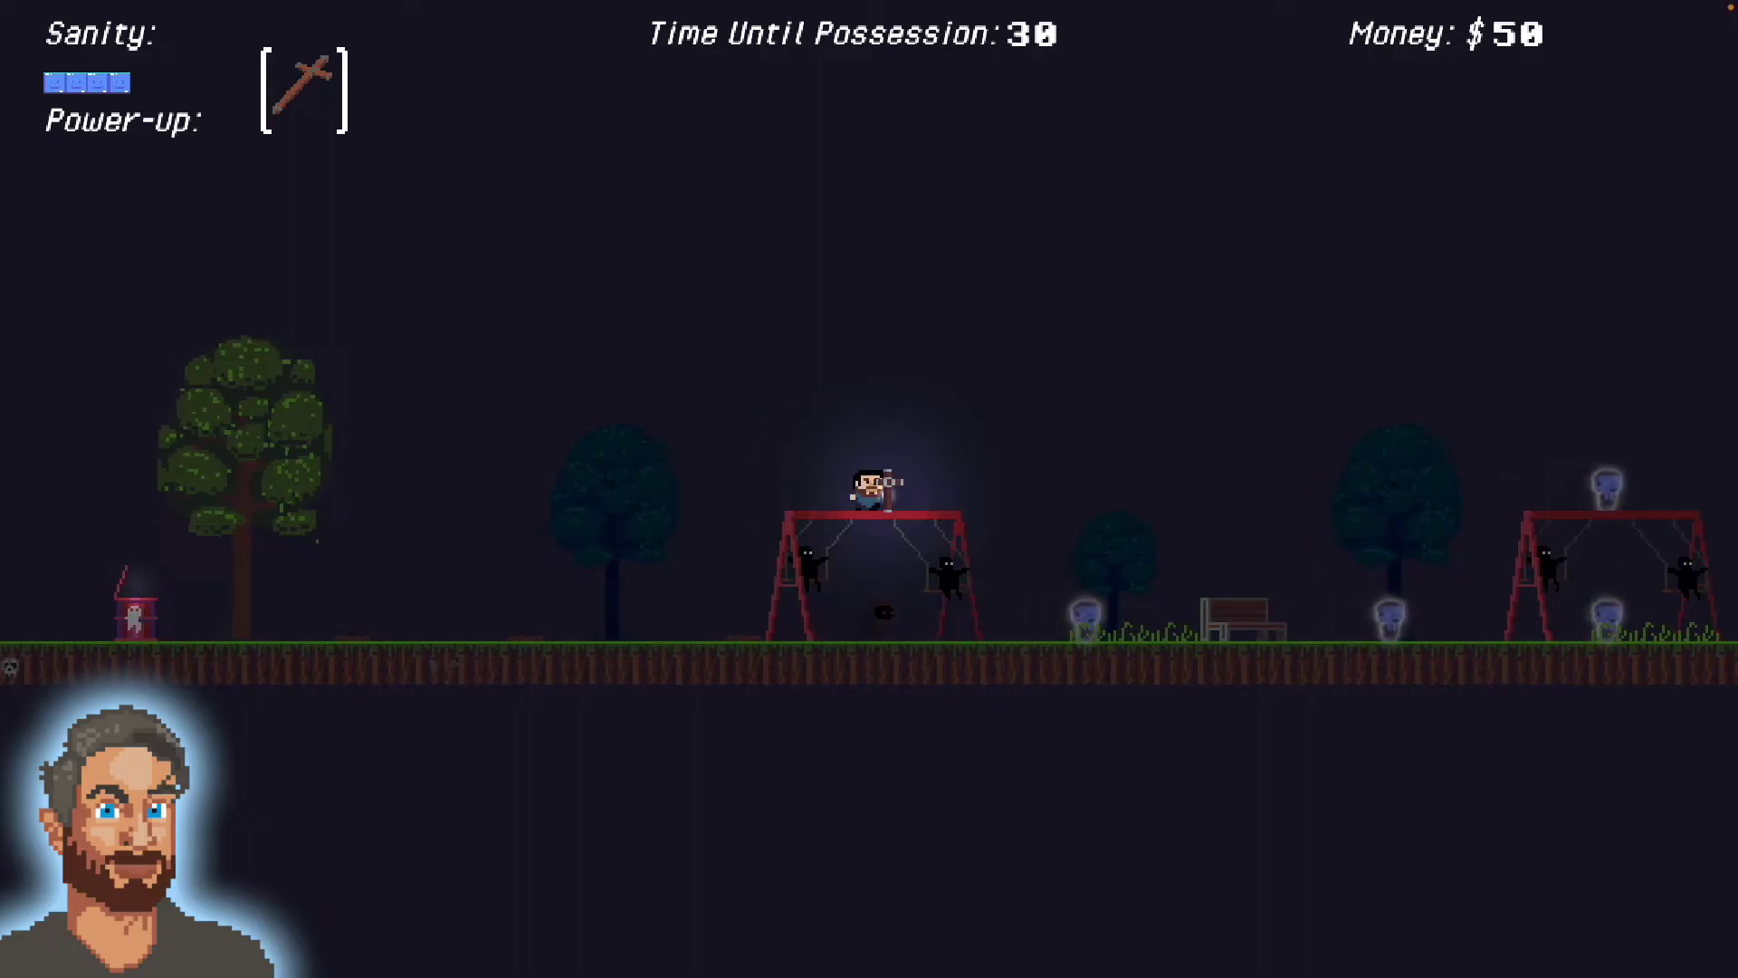
key(Right)
key(Up)
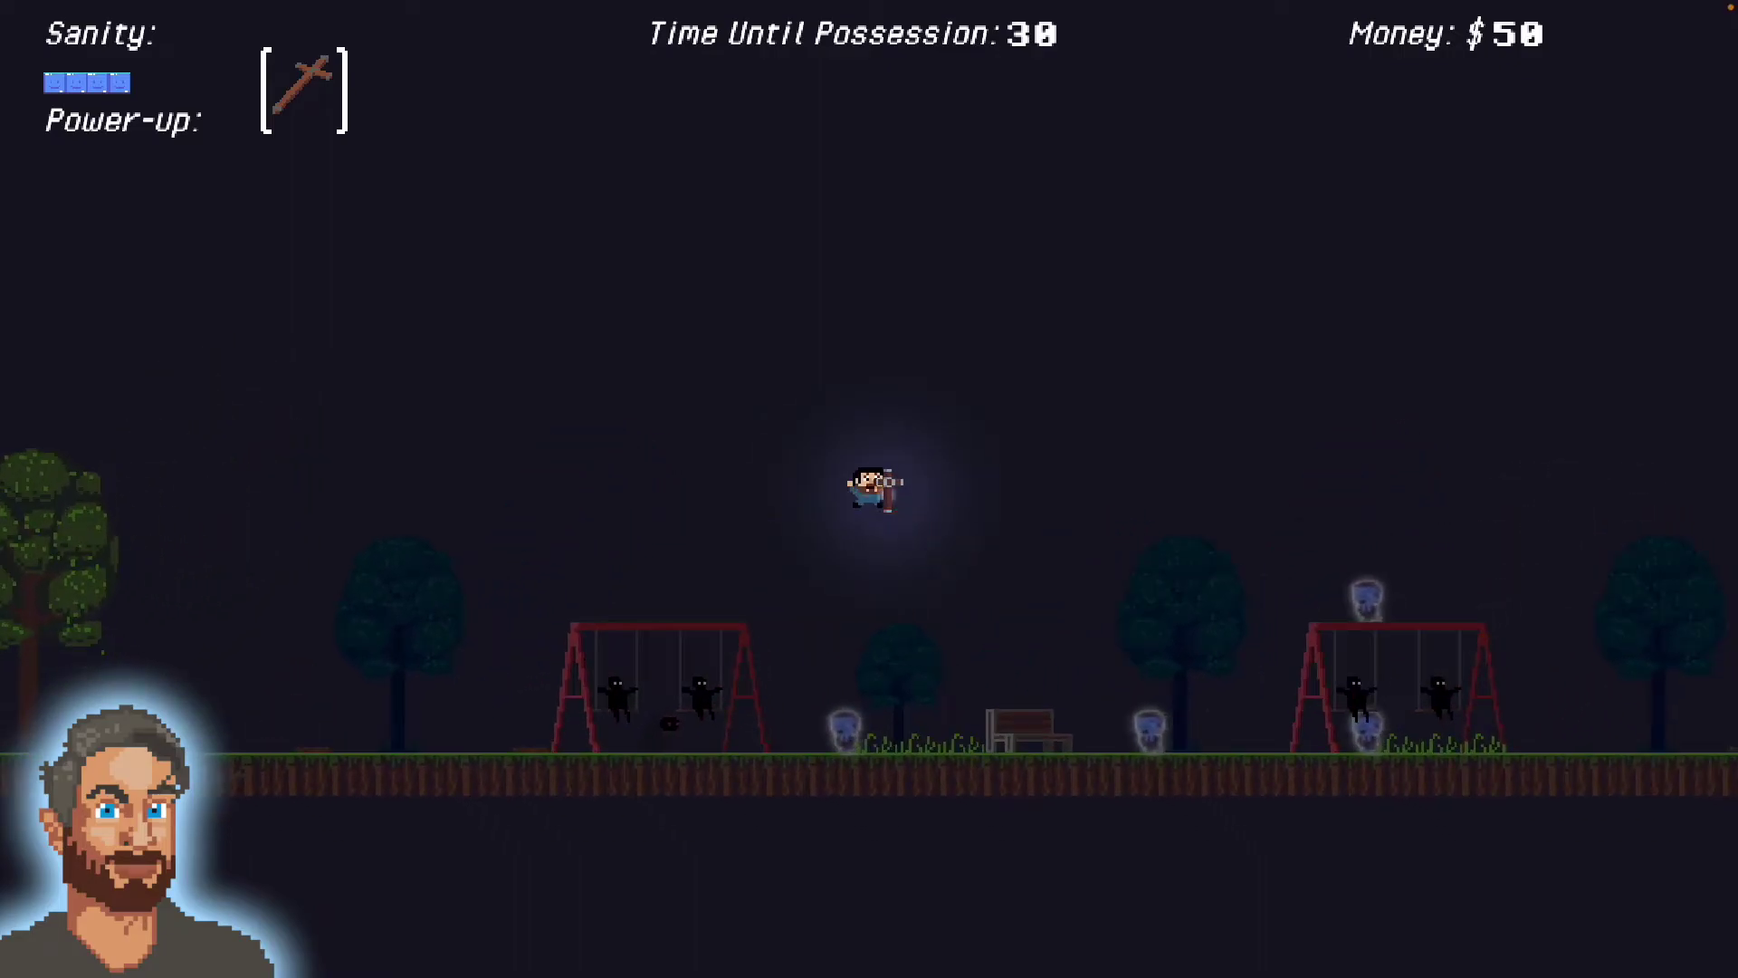
- Run right through the playground, jumping over obstacles
key(Right)
key(Up)
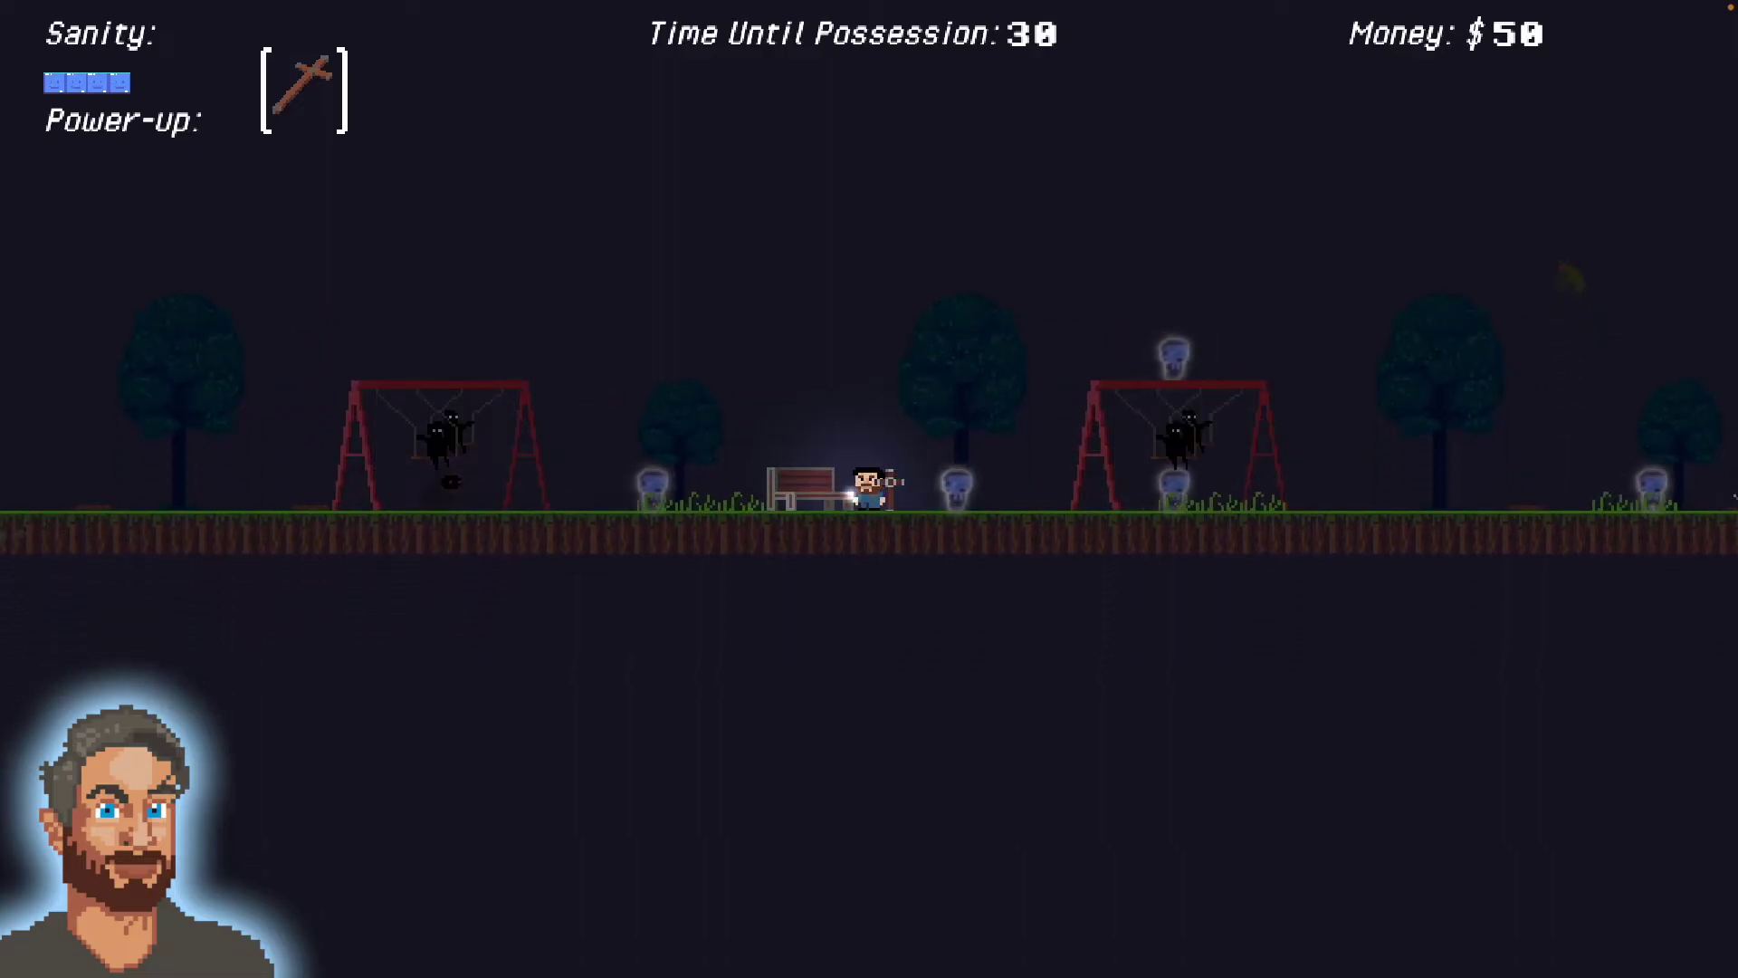
key(Right)
key(Up)
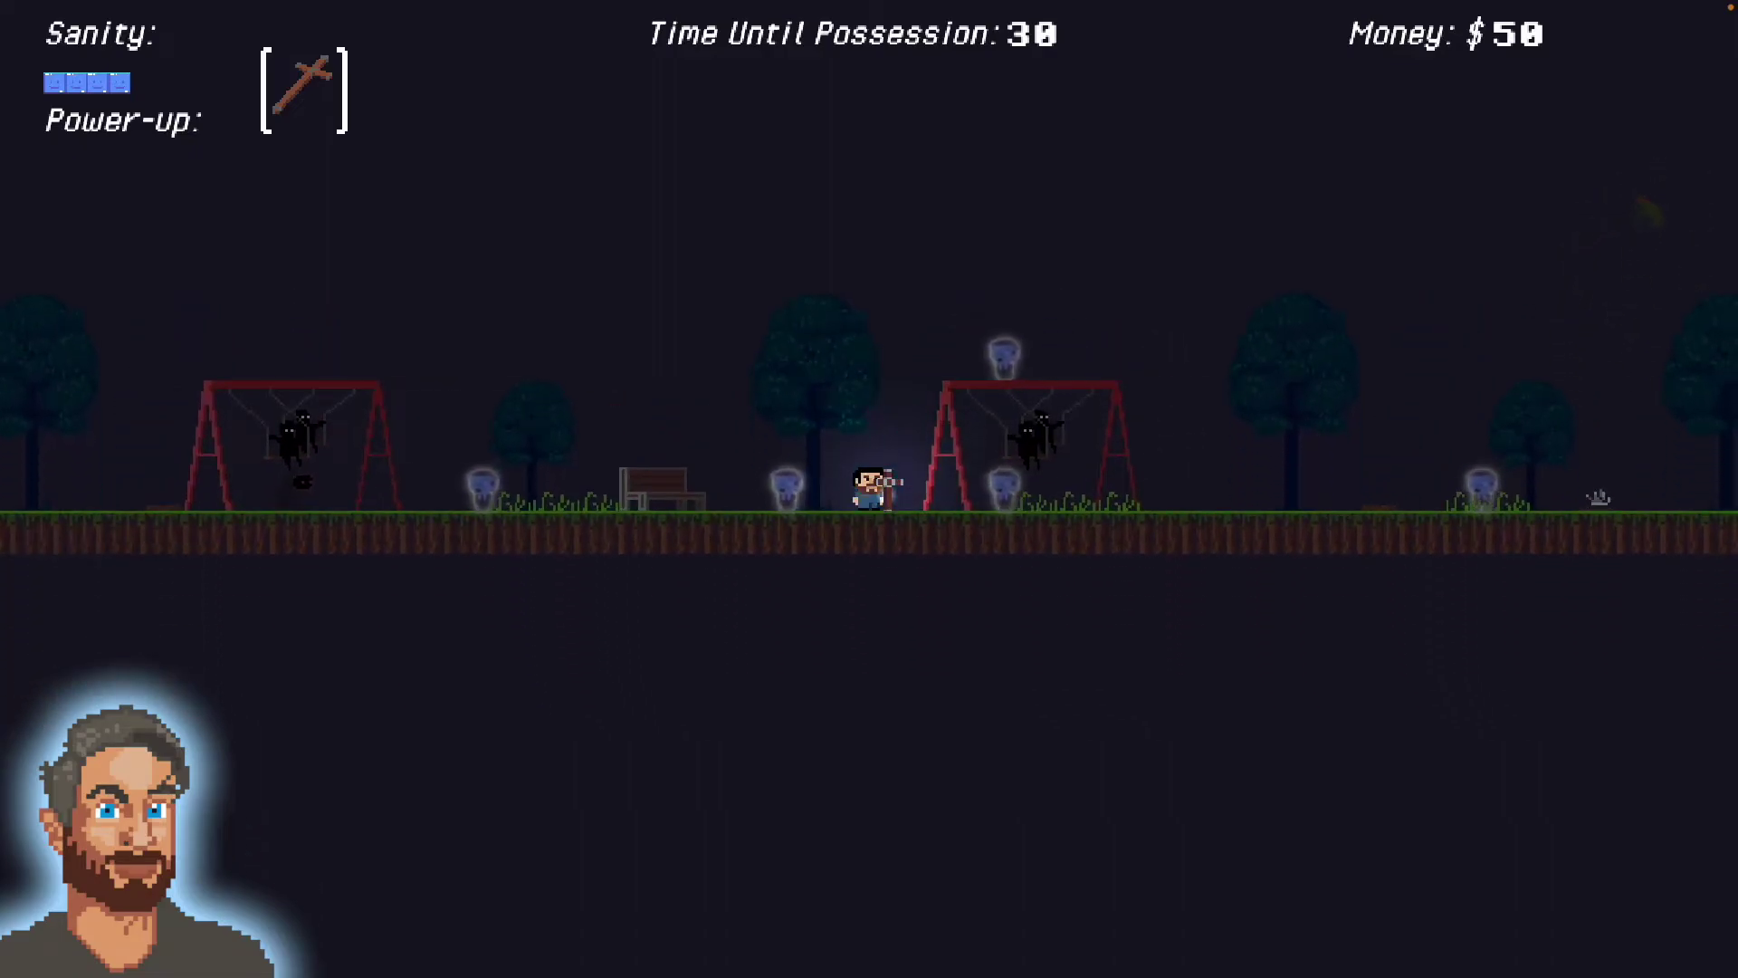
key(Right)
key(Up)
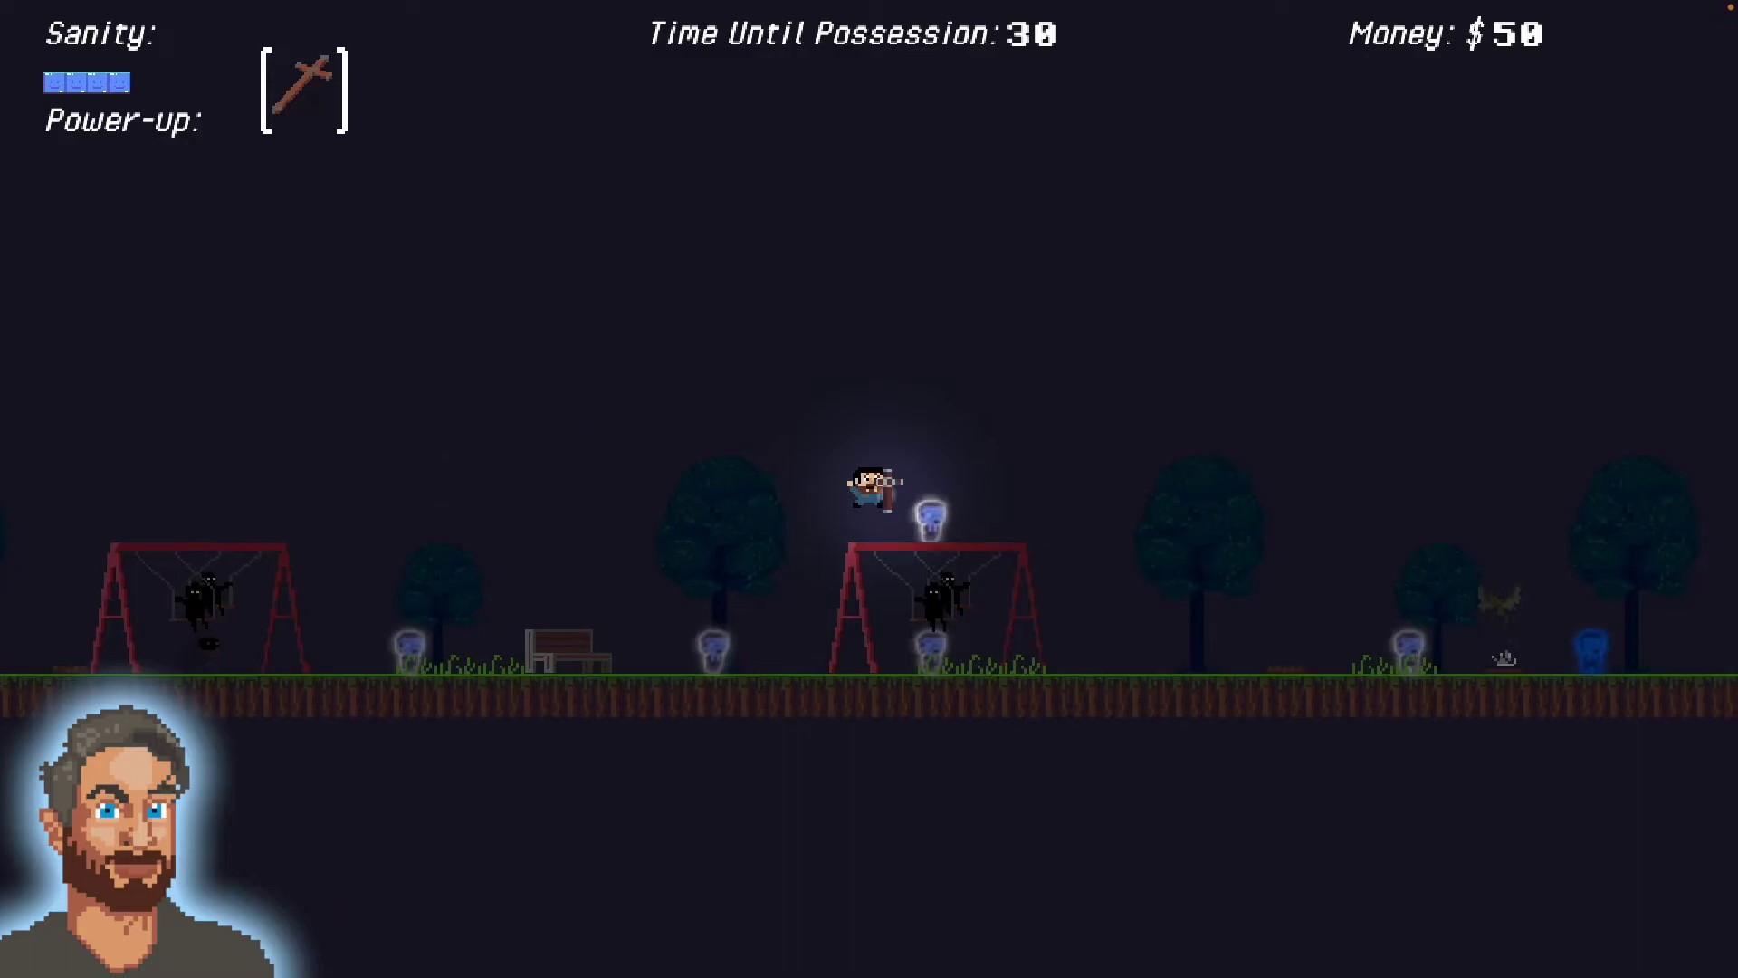
key(Right)
key(Up)
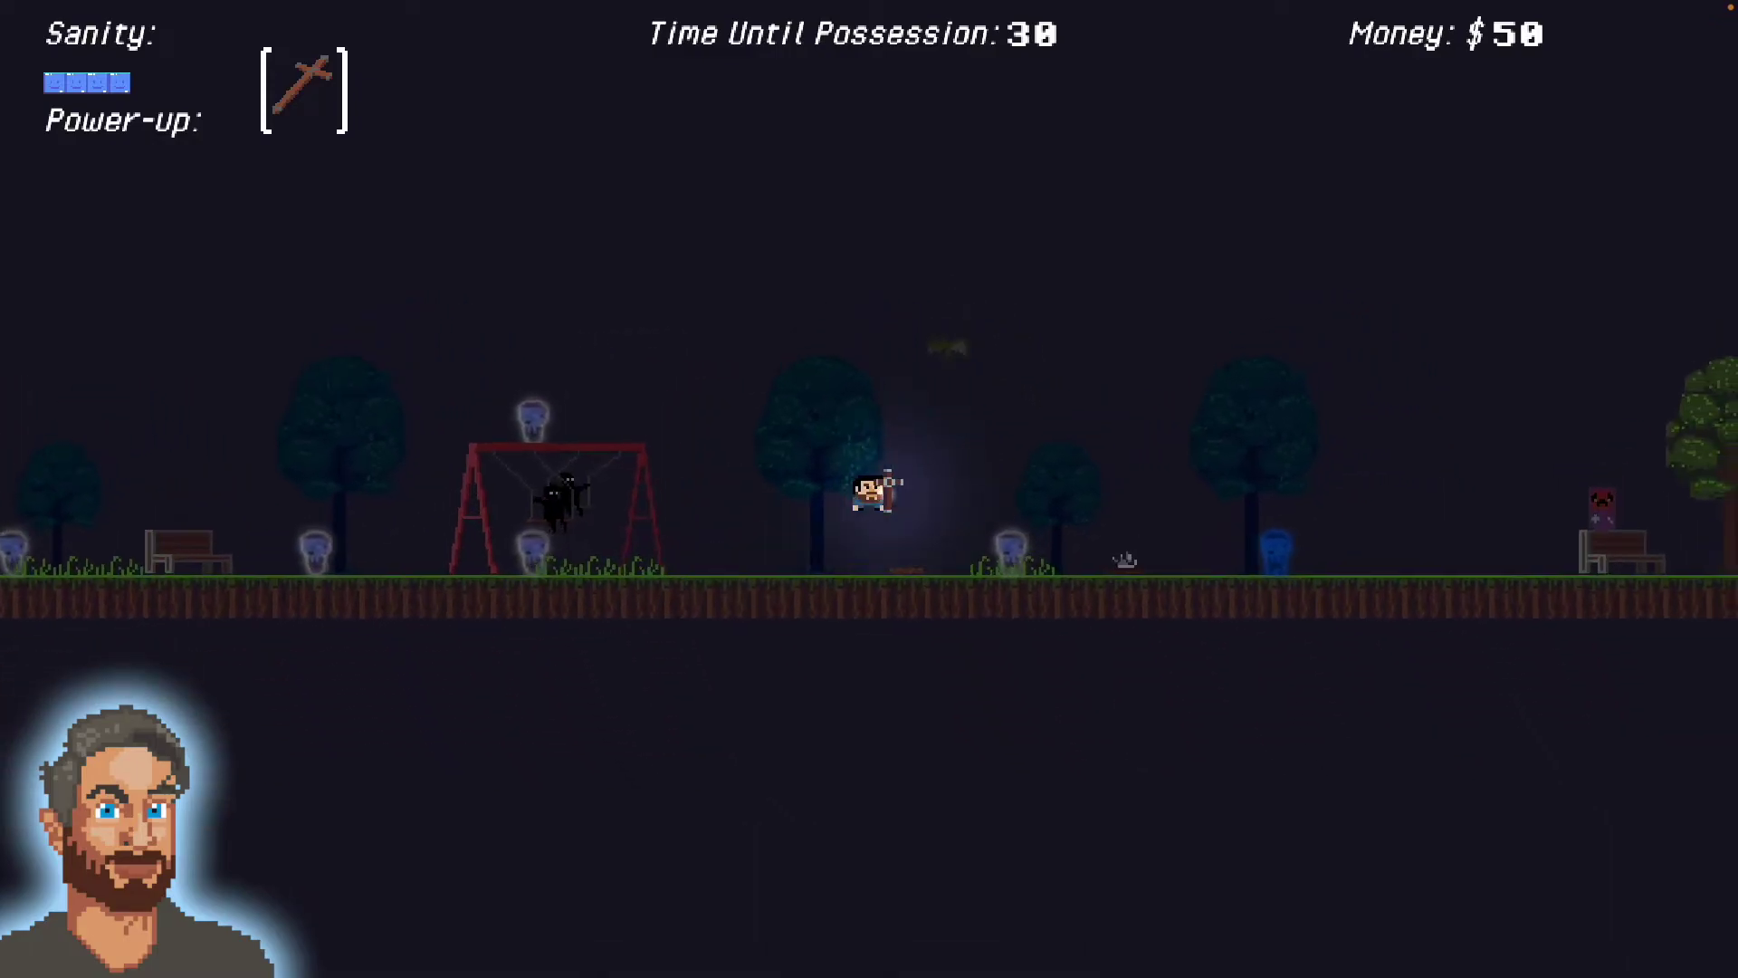
key(Up)
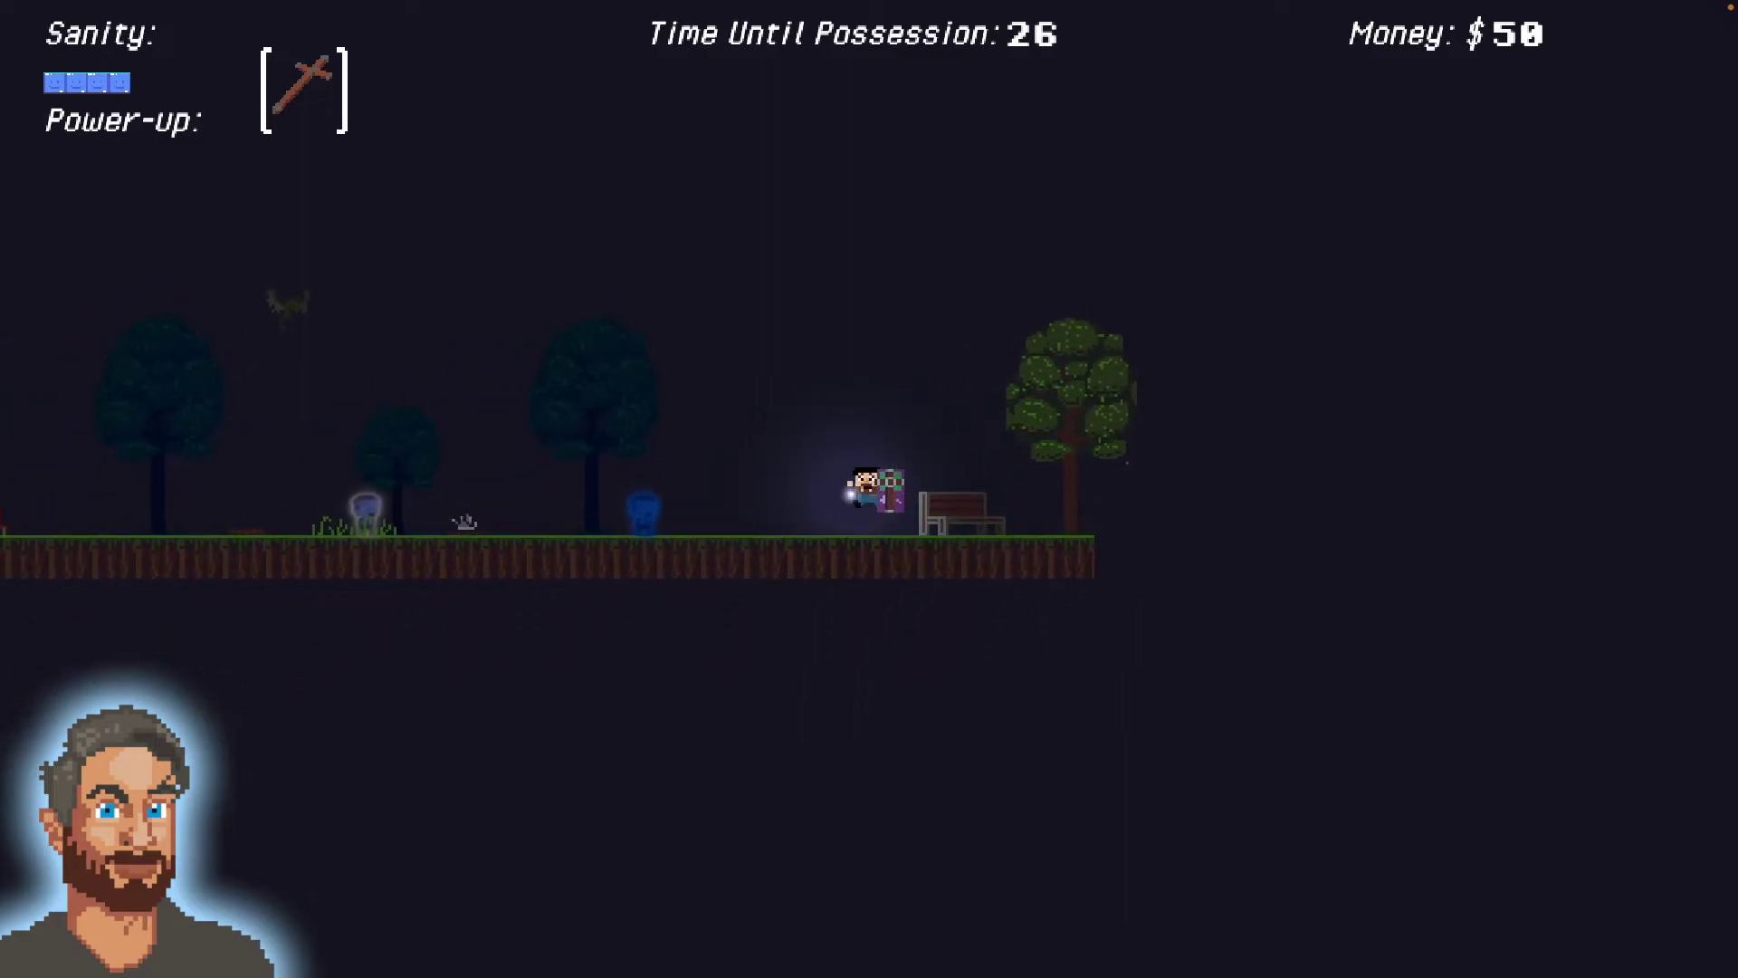
- Run back left with the cursed object, jumping past enemies, and deliver it to the Blessed Barrel for $125
key(Left)
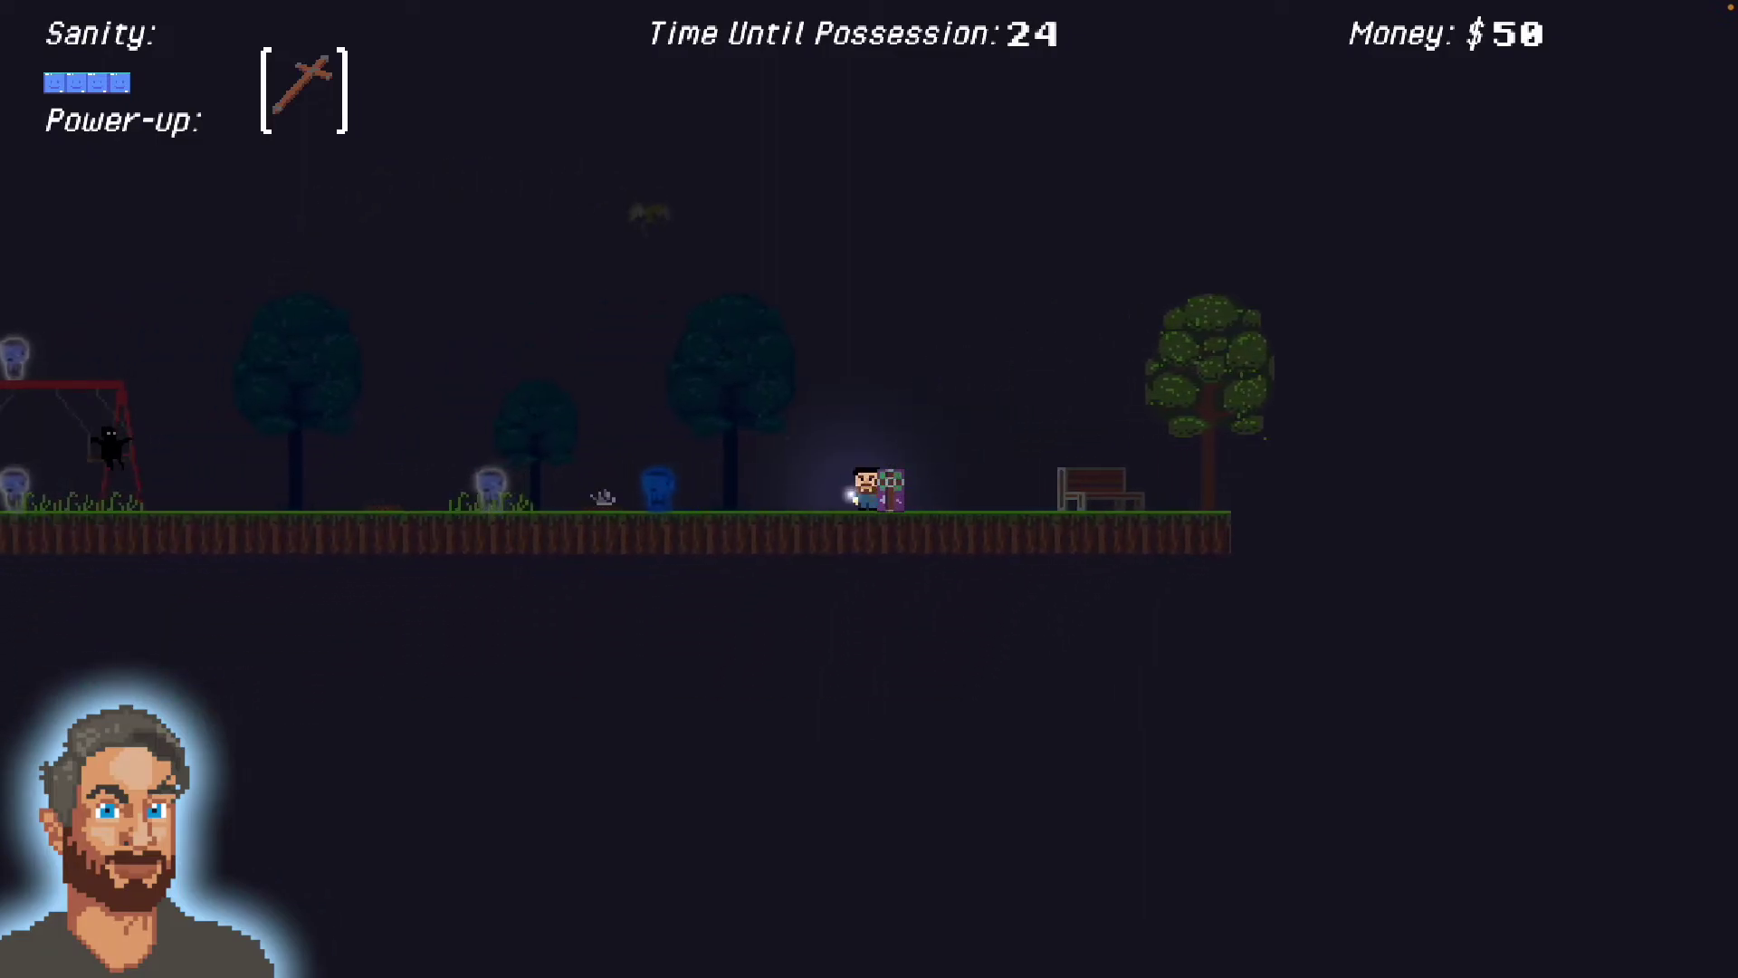
key(Up)
key(Left)
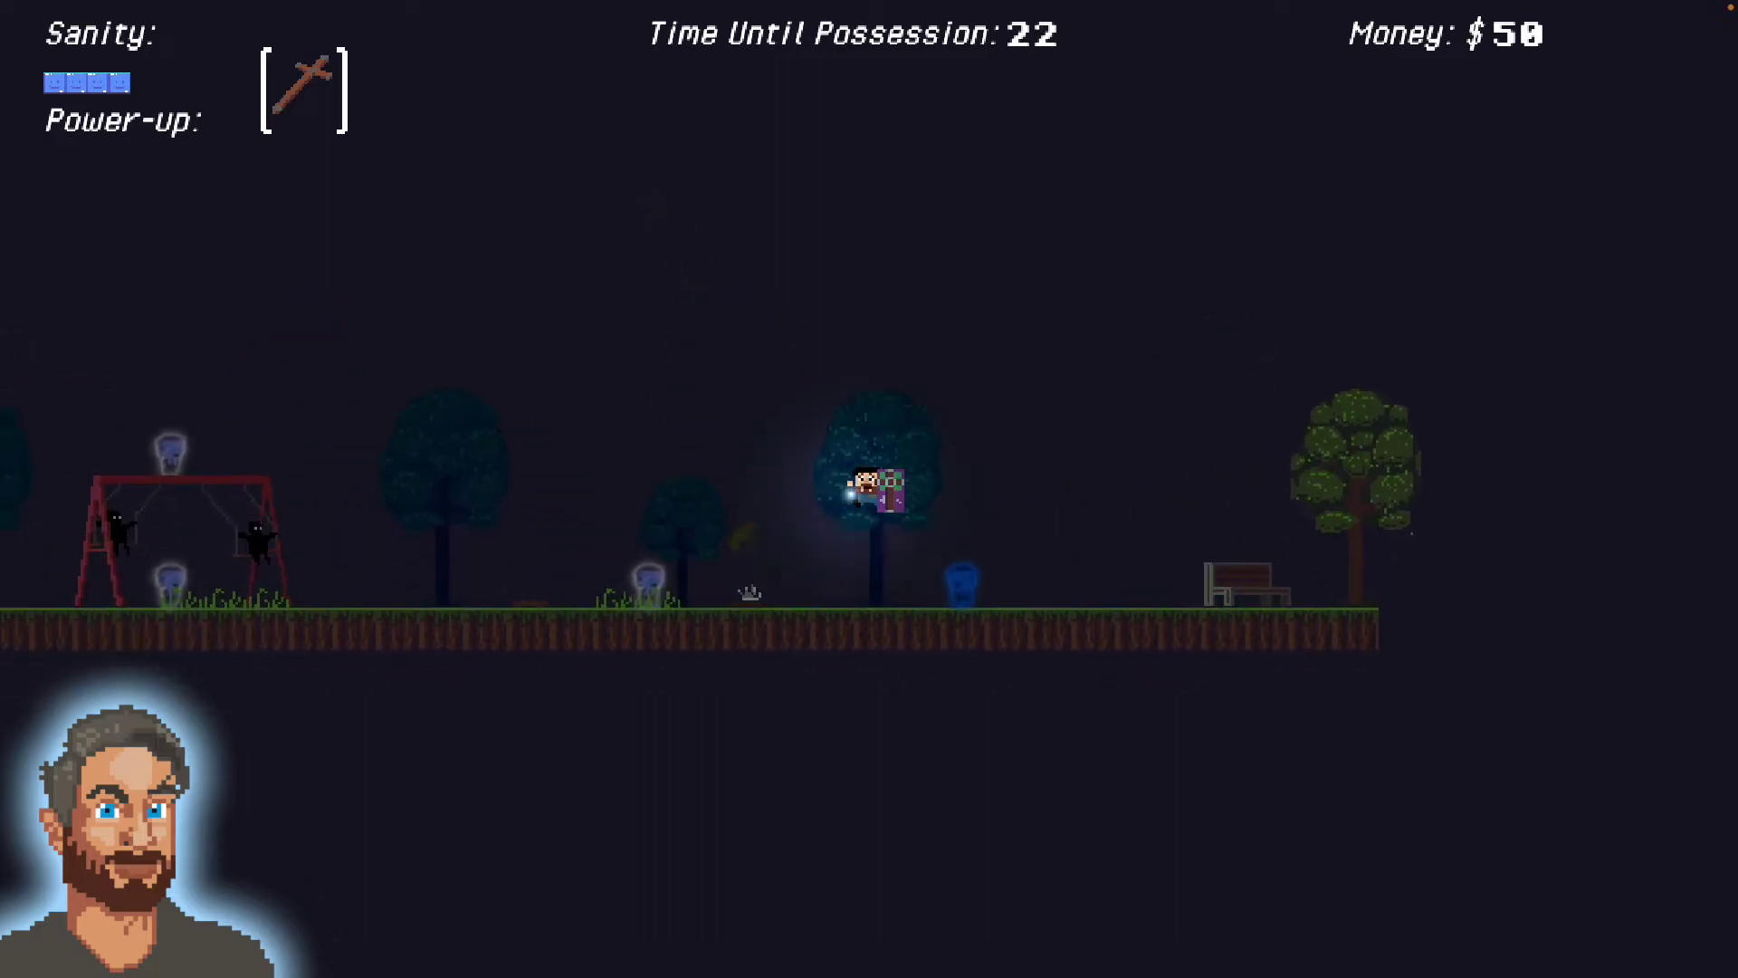
key(Up)
key(Left)
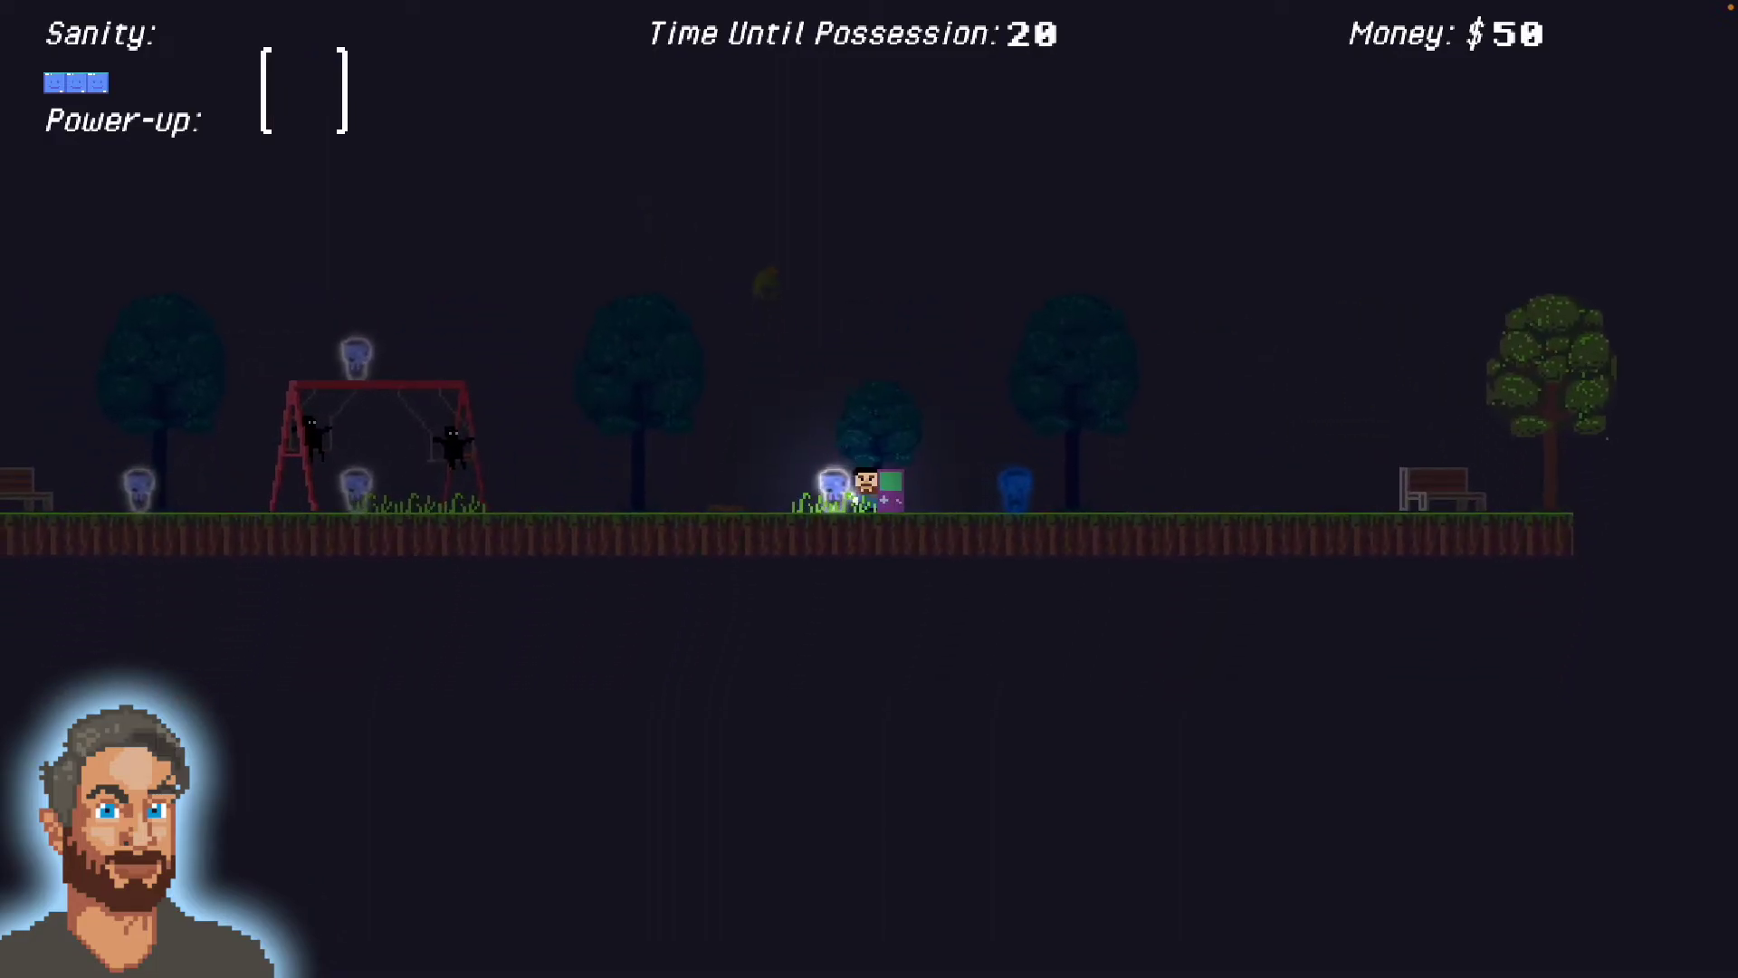
key(Up)
key(Up)
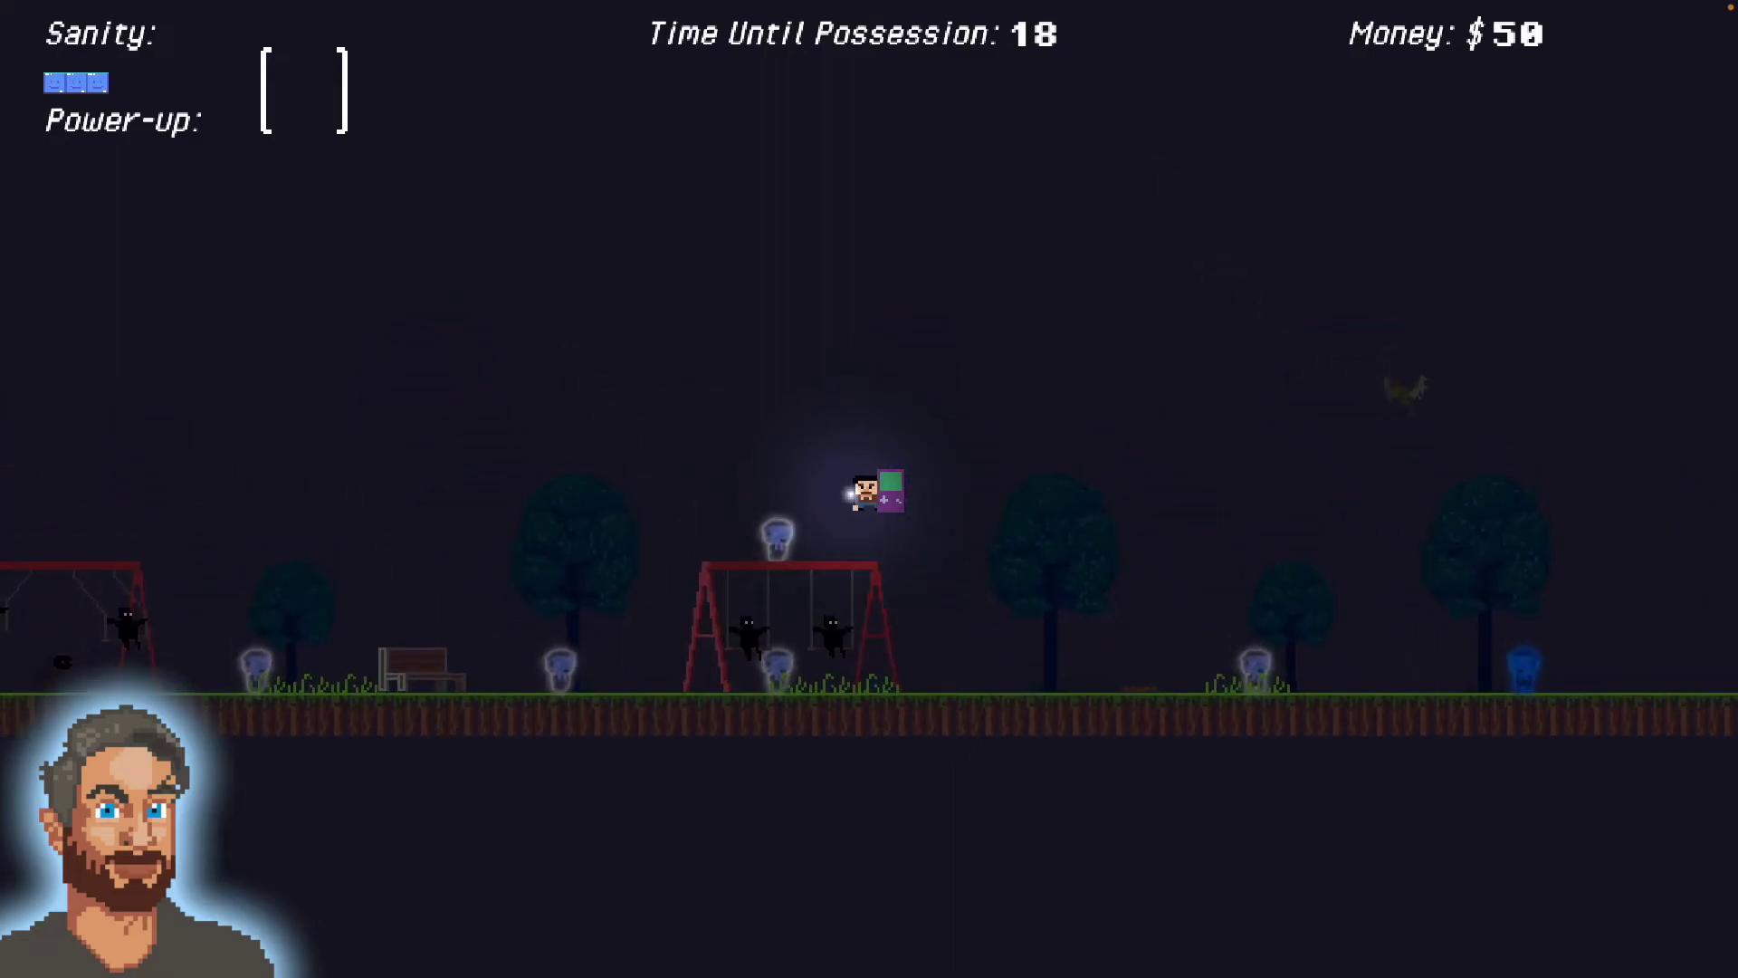
key(Left)
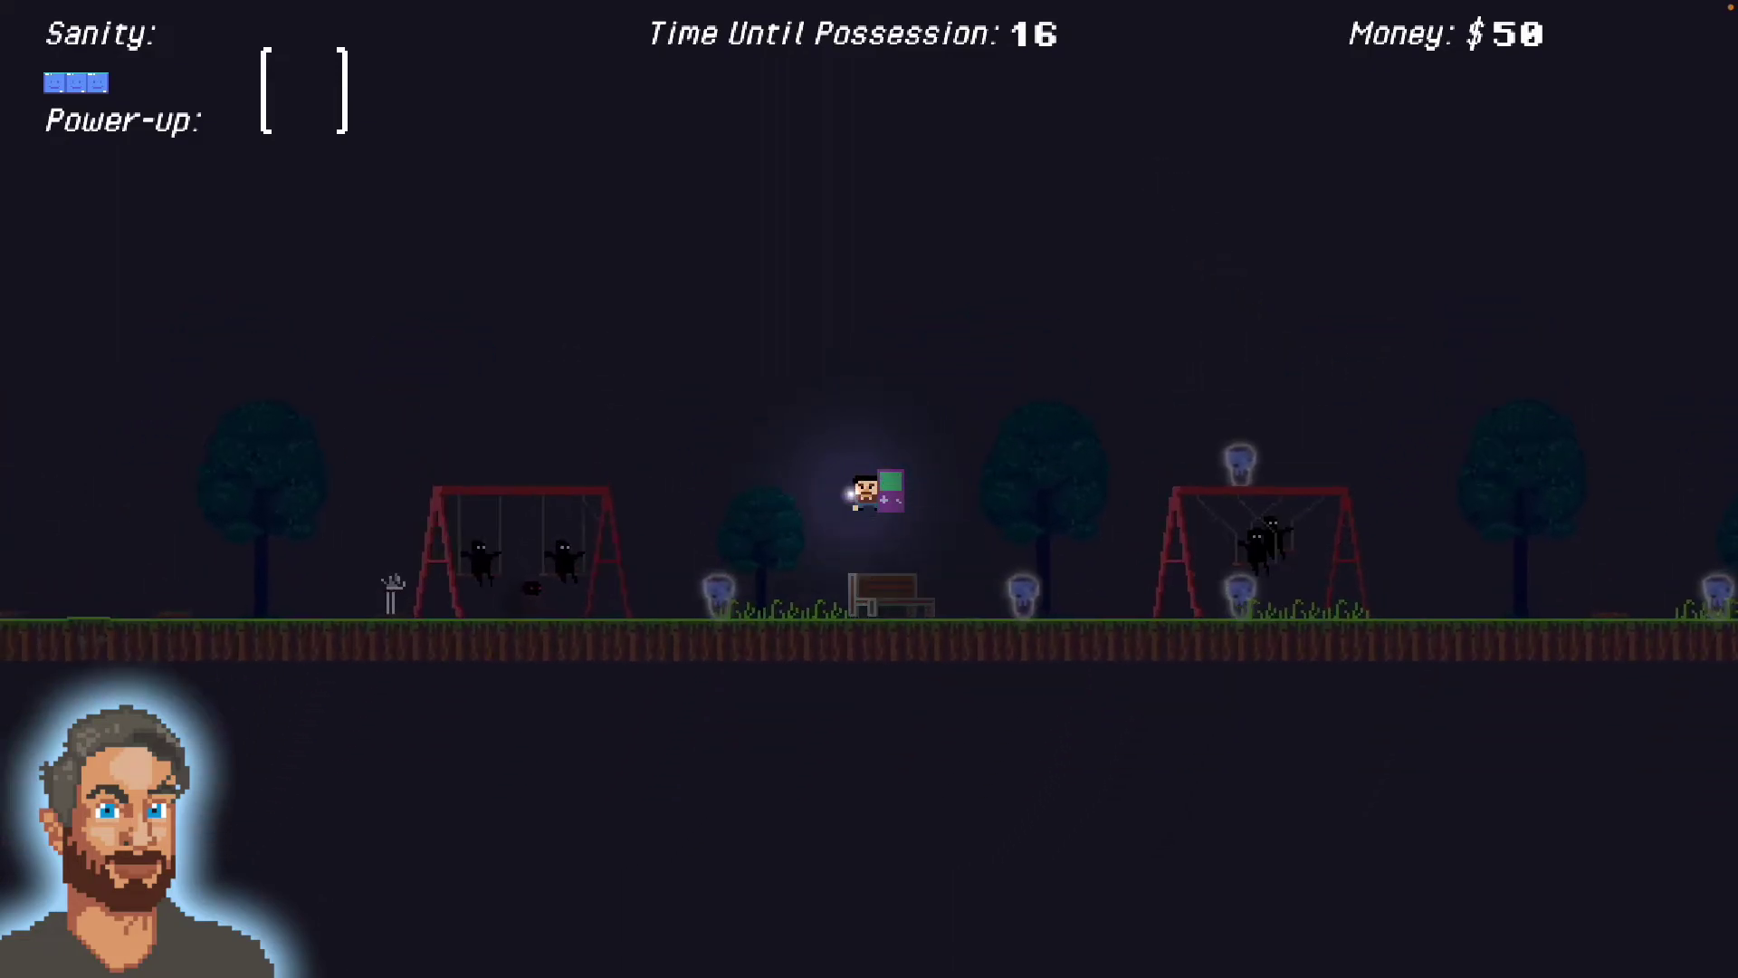
key(Left)
key(Up)
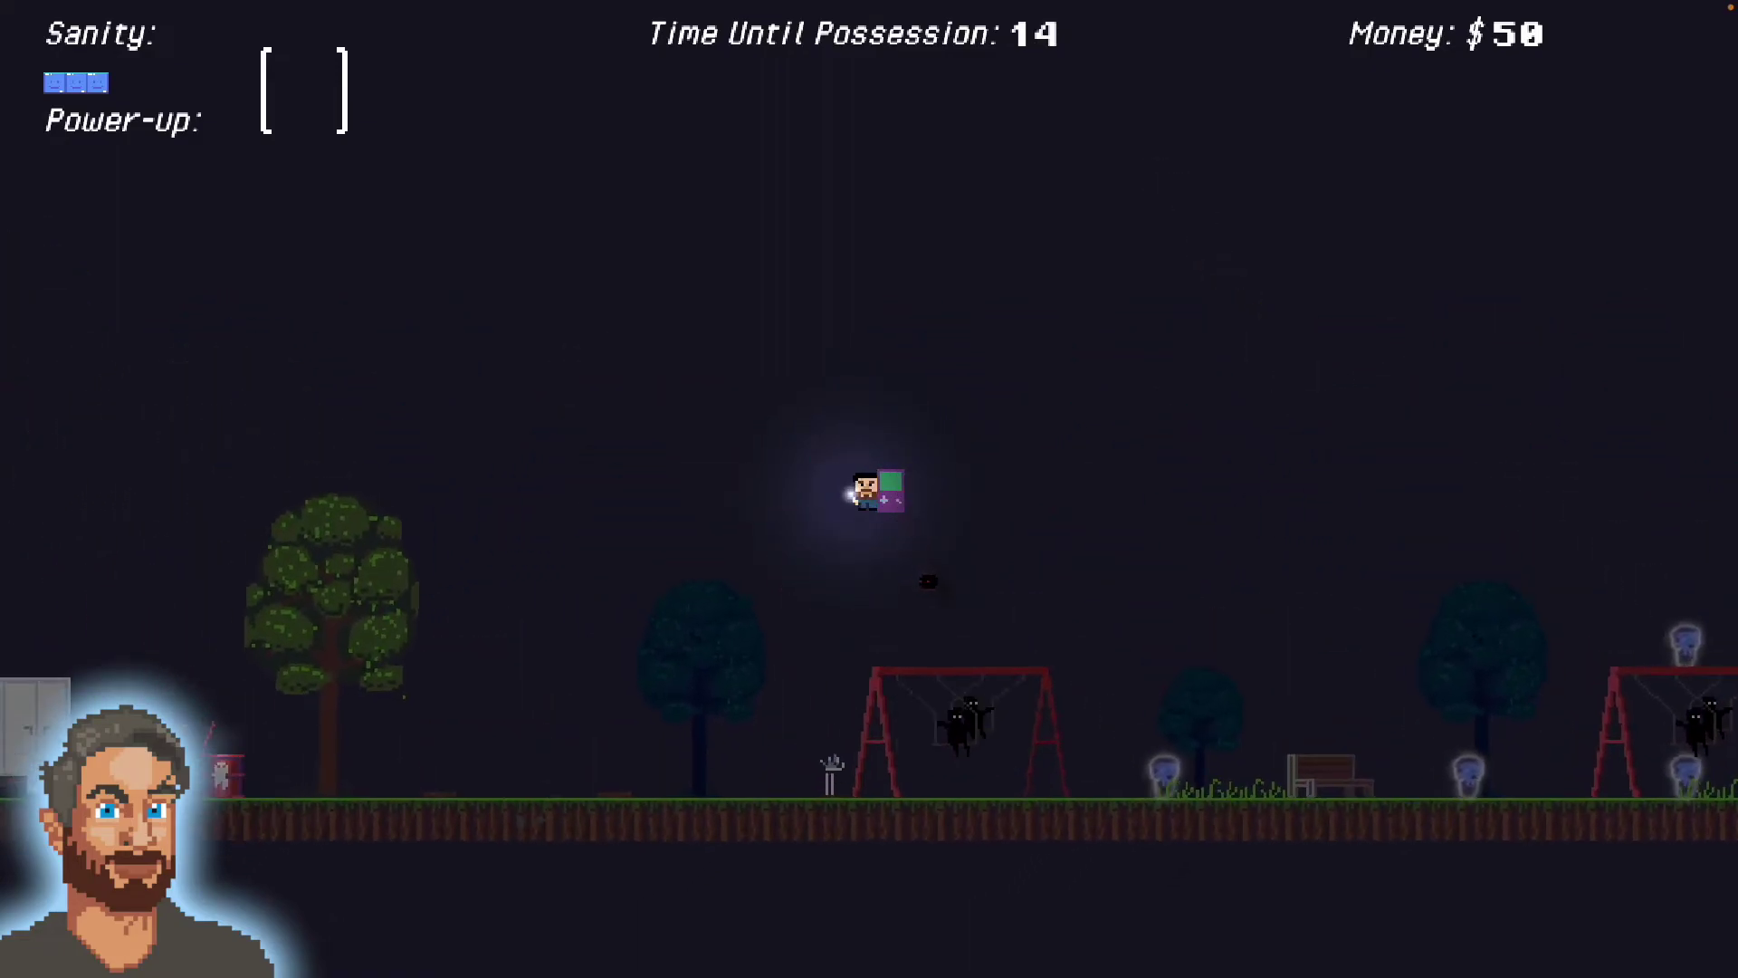
key(Left)
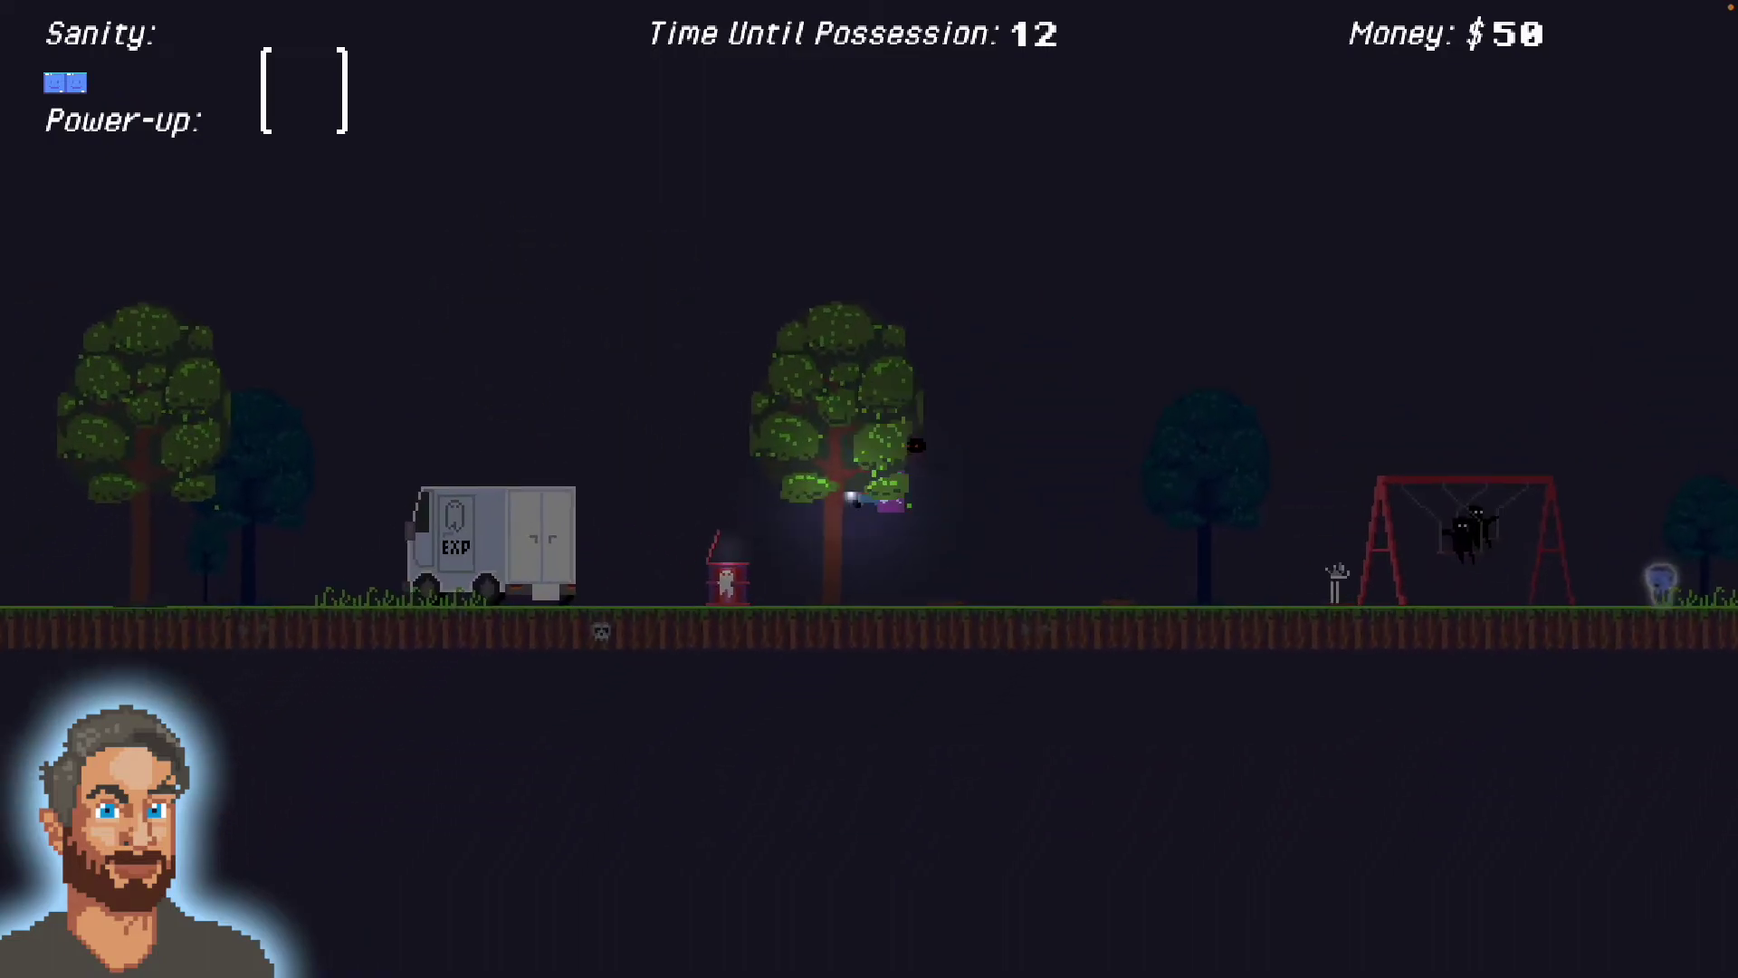
key(Left)
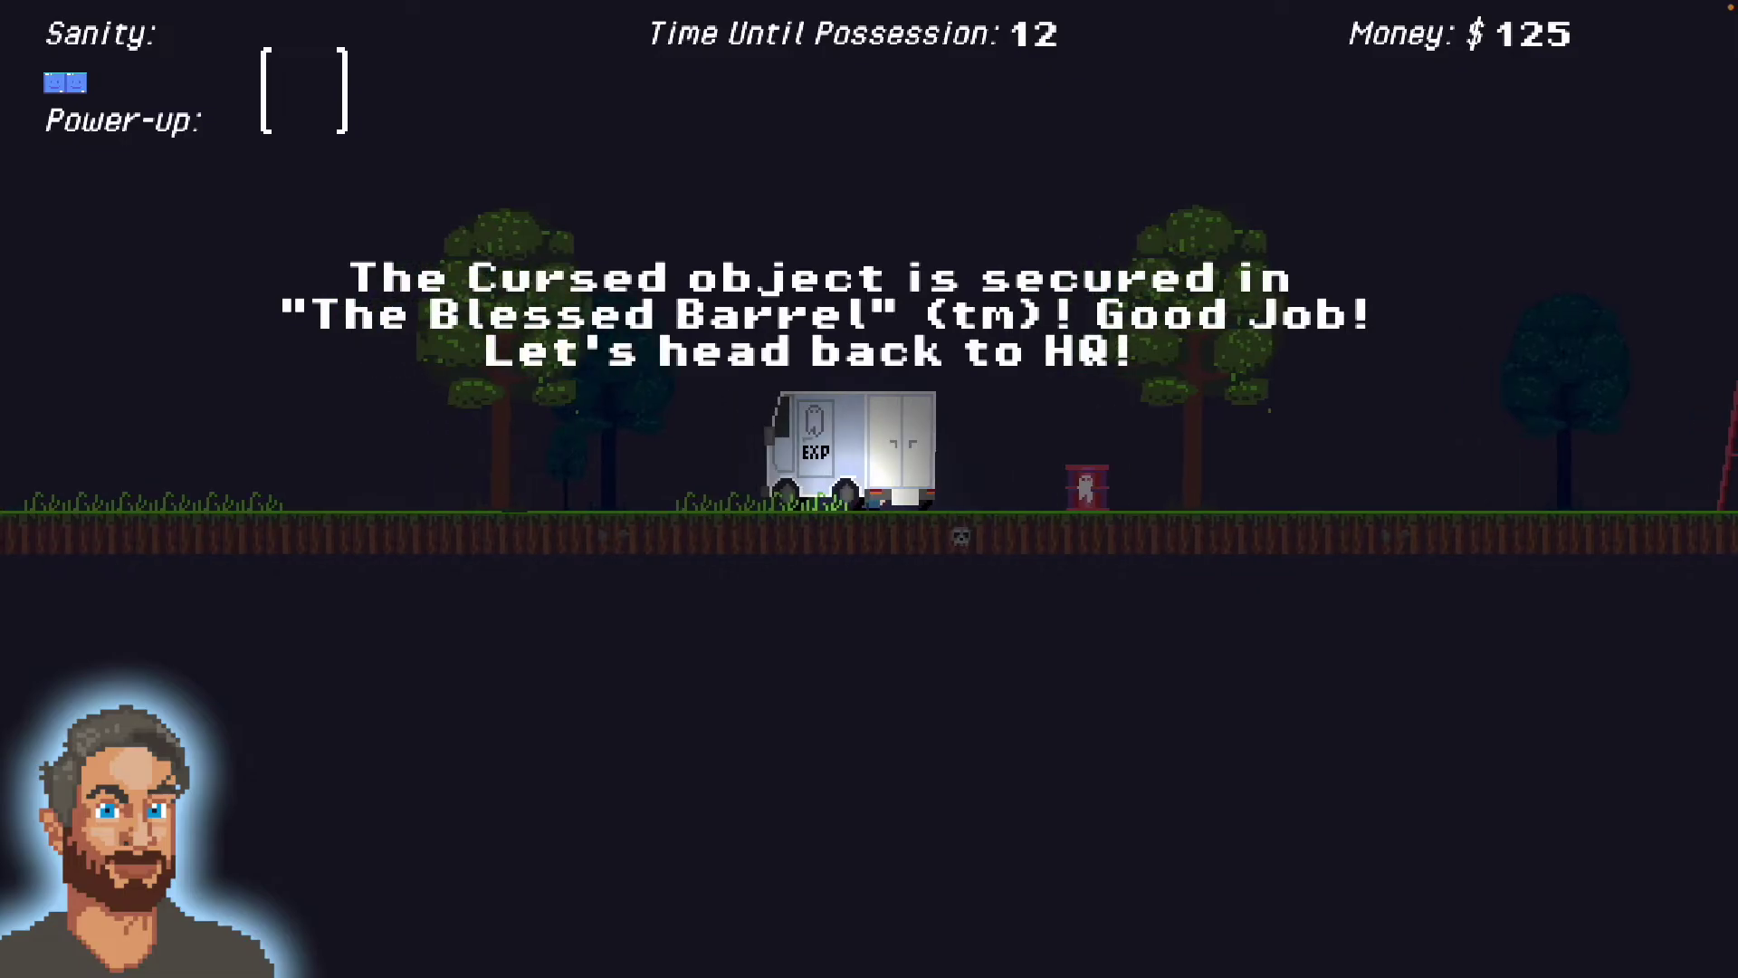
- Walk through HQ to the phone desk and call the shrink, refilling Sanity and leaving Money at $25
key(Right)
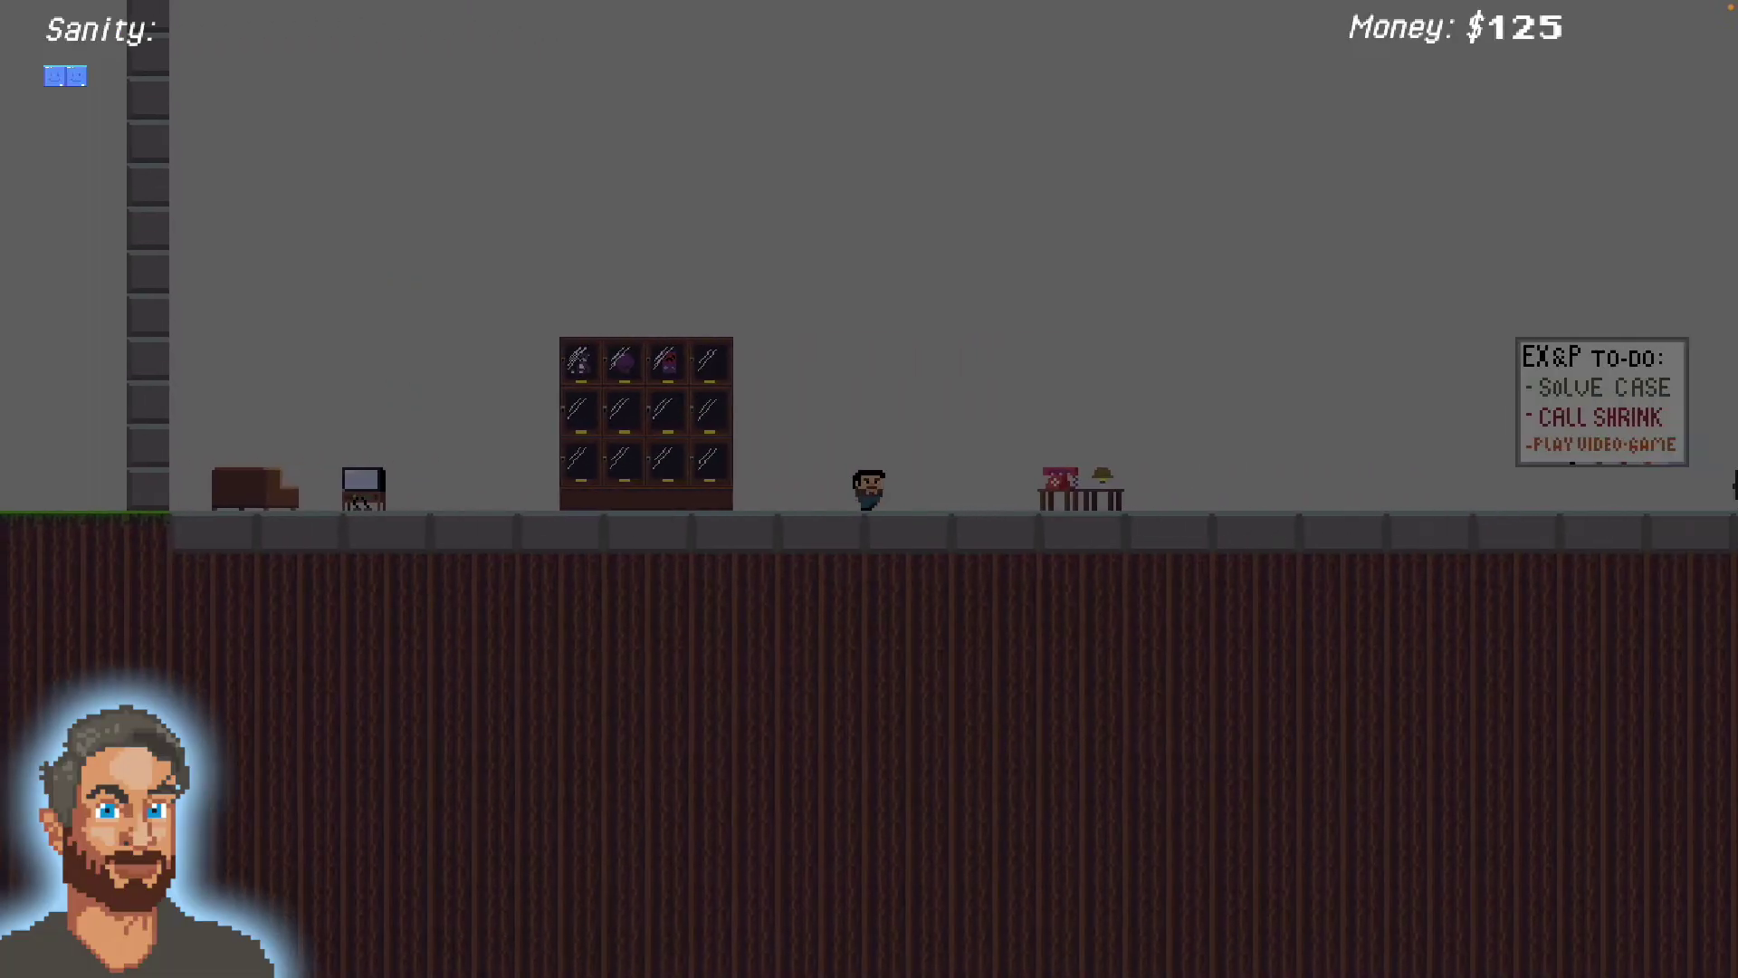
key(Right)
key(Right)
key(e)
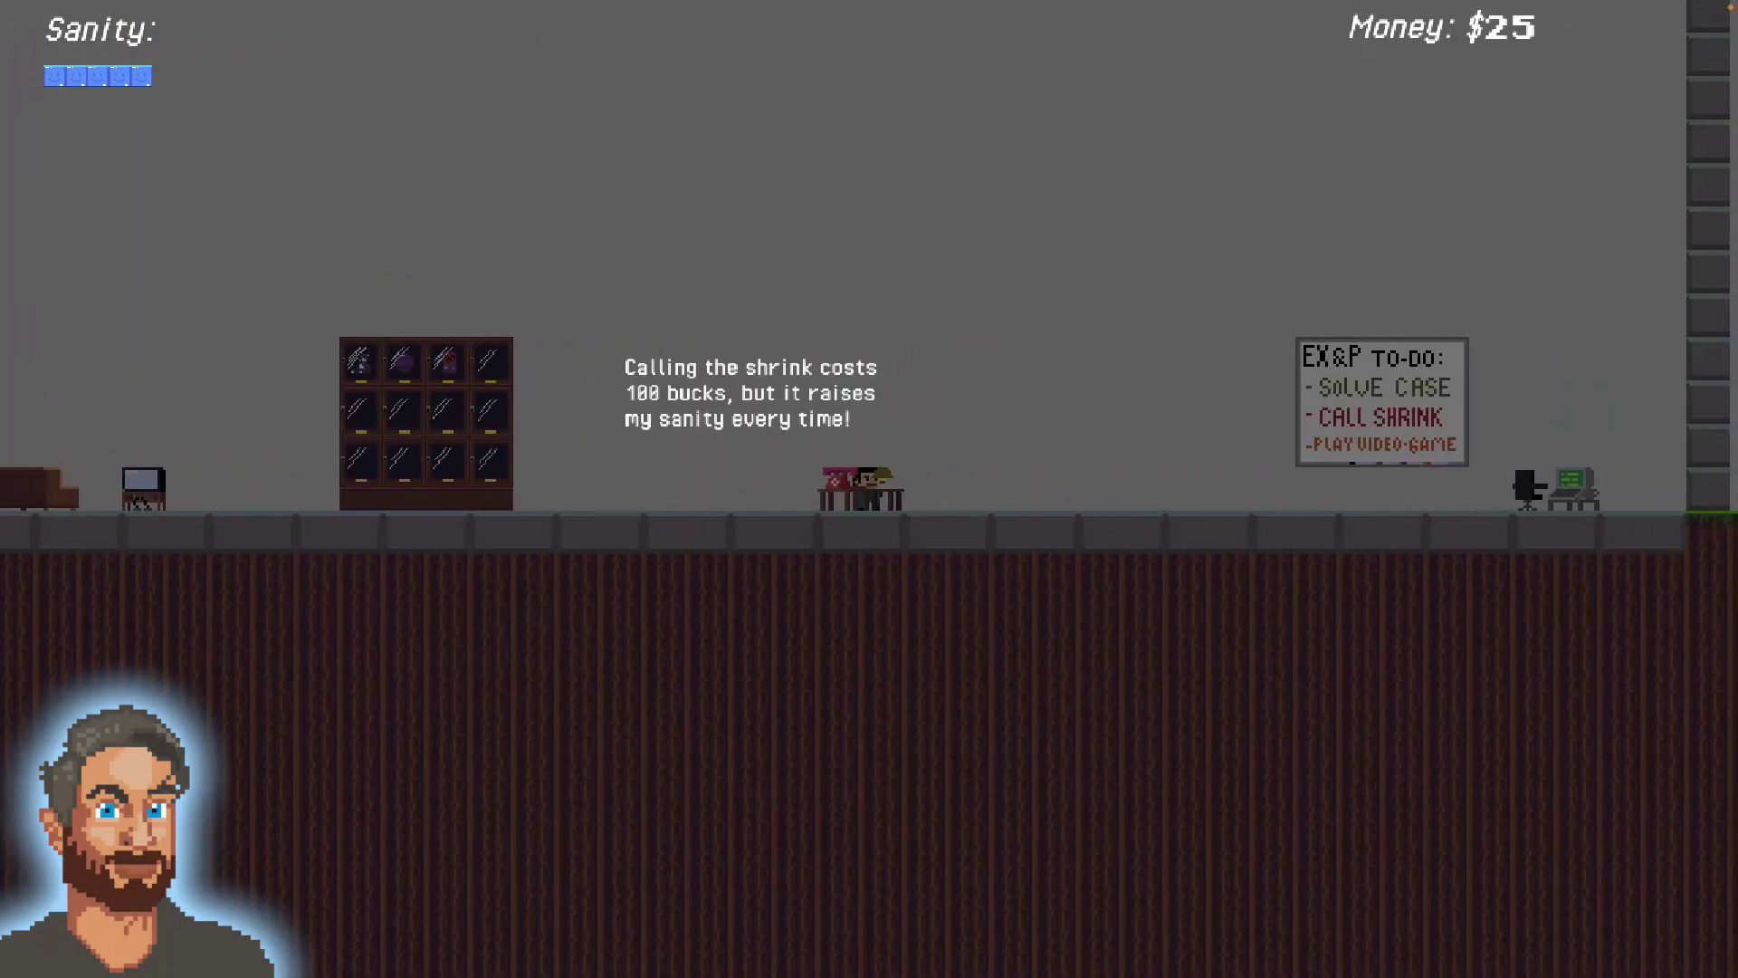
key(Right)
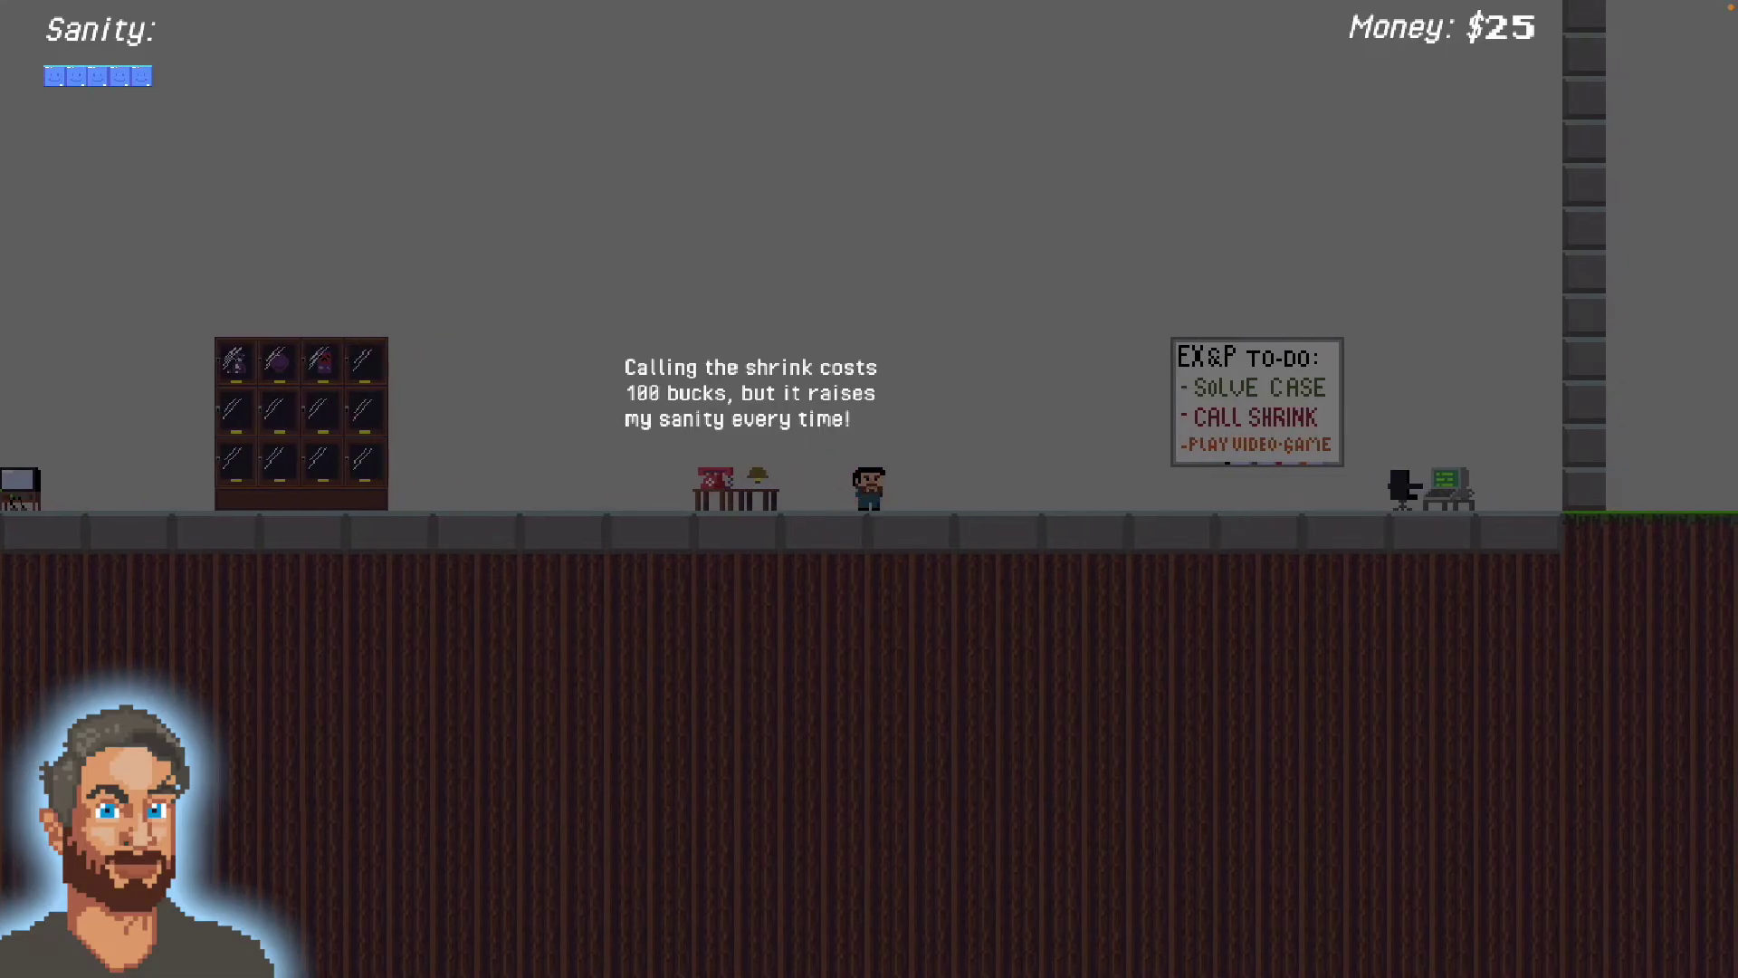
key(Right)
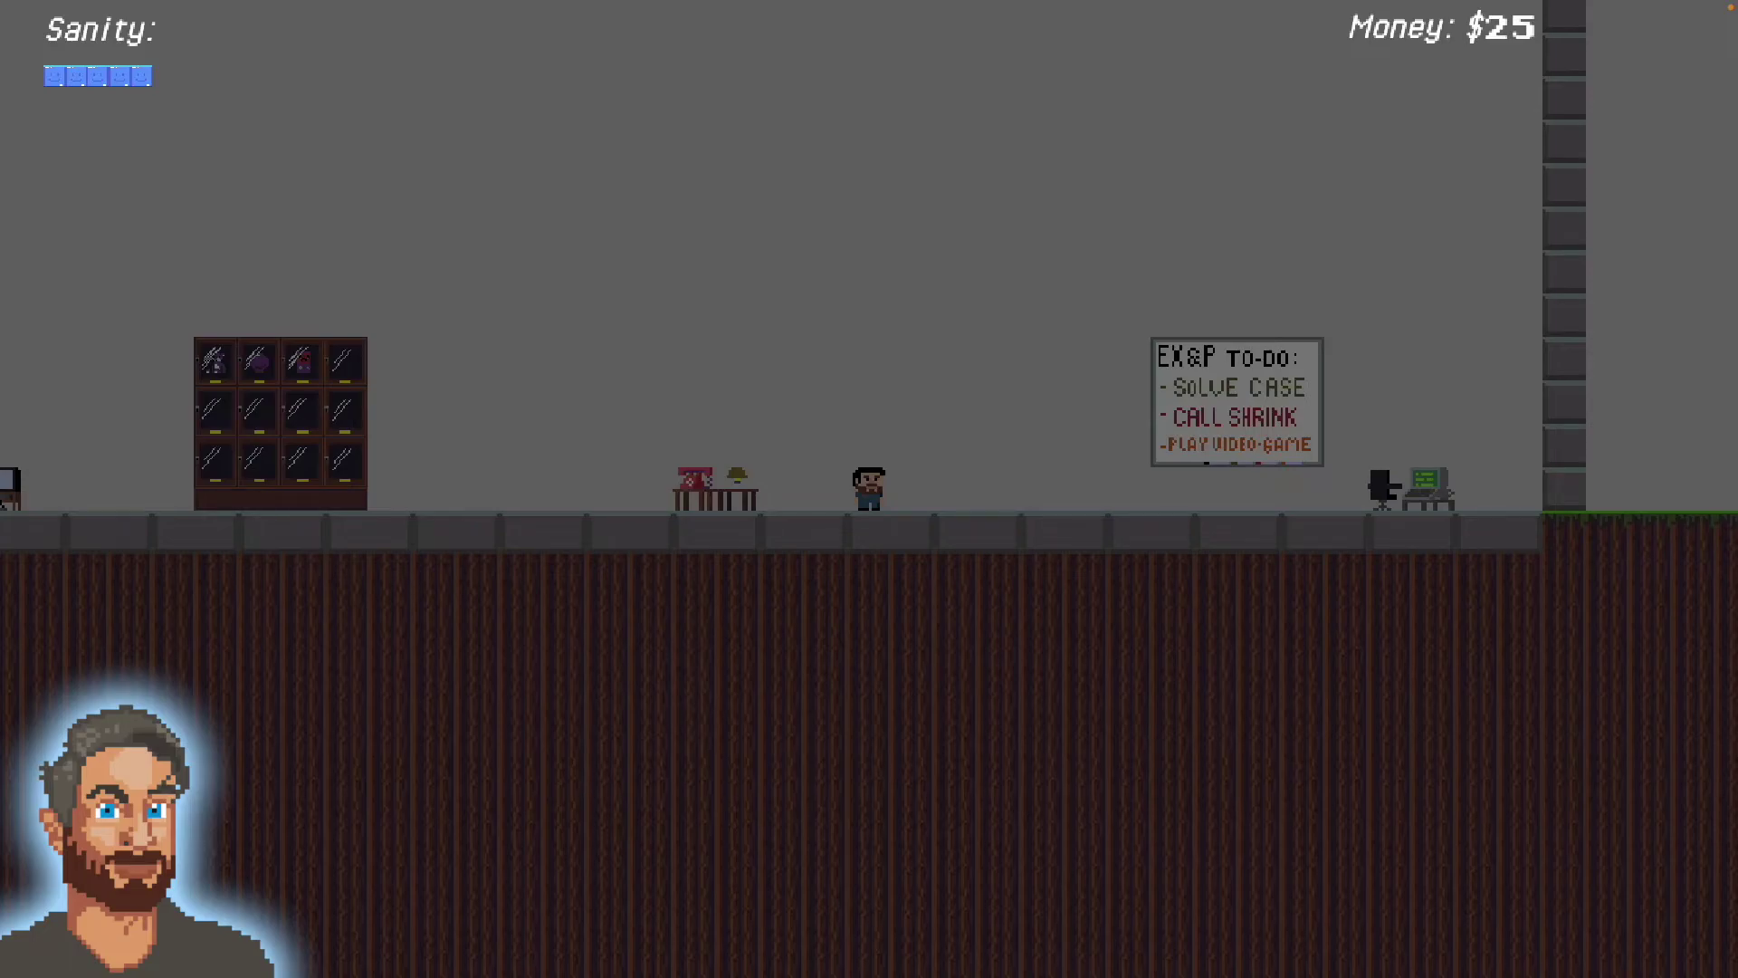
- Walk to the computer desk, start the next case, and enter the theater's warehouse floor
key(Right)
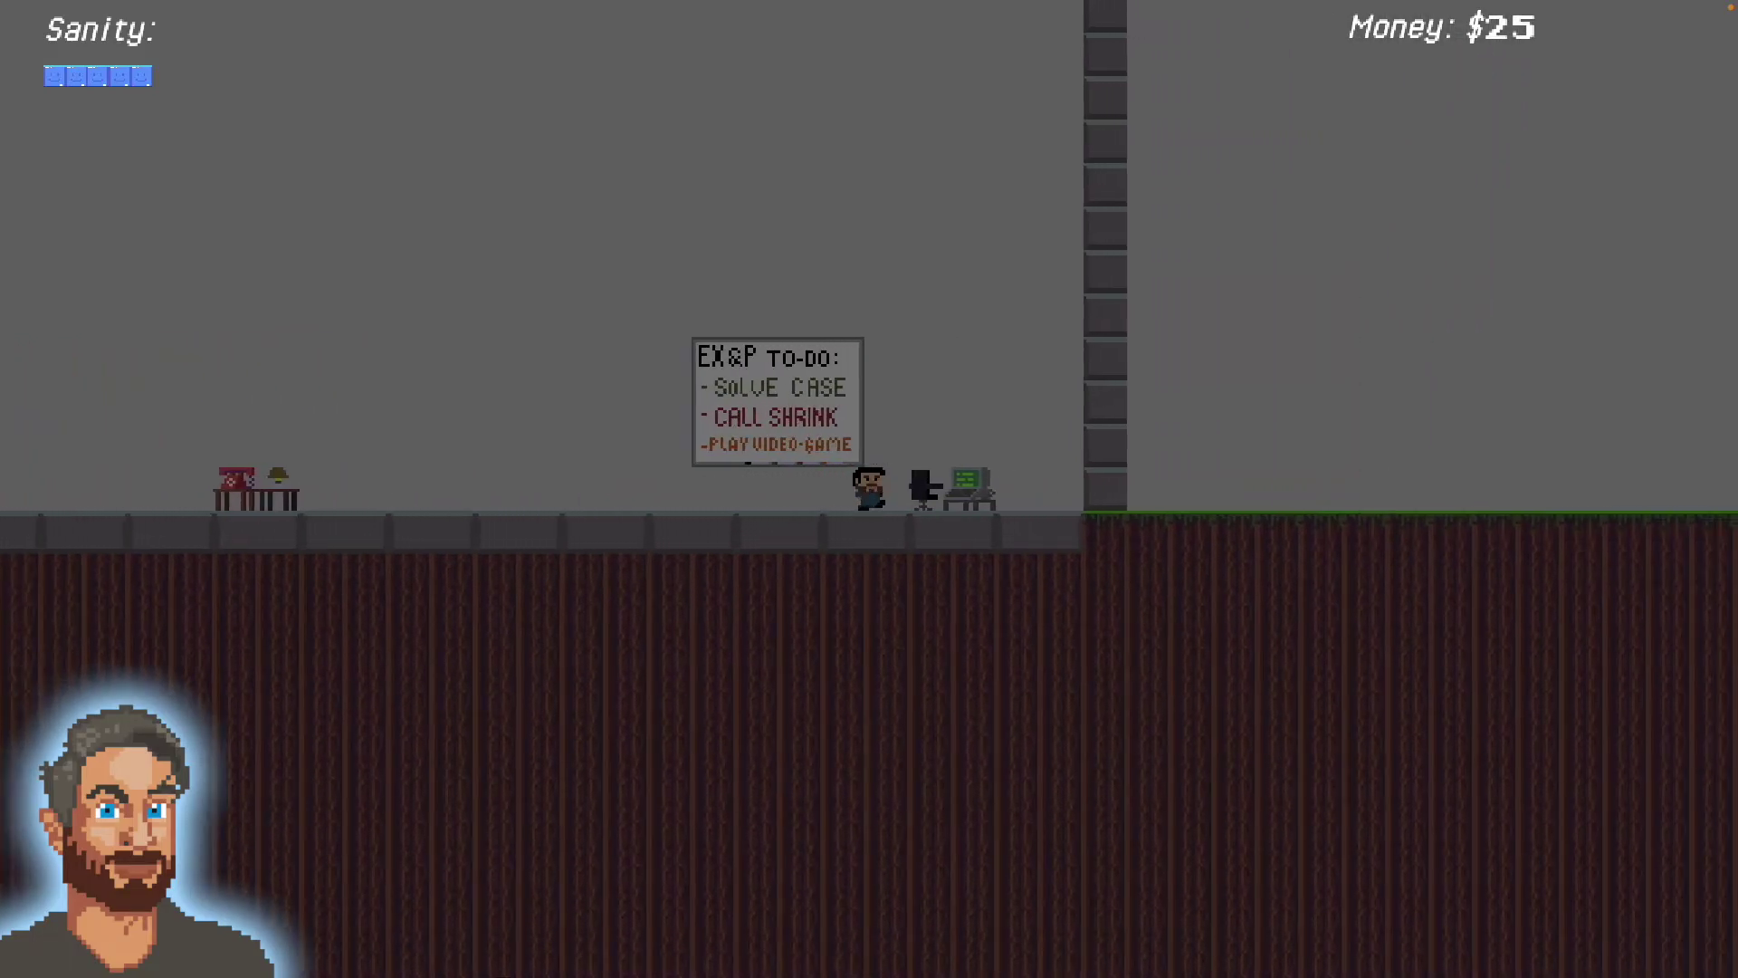
key(Right)
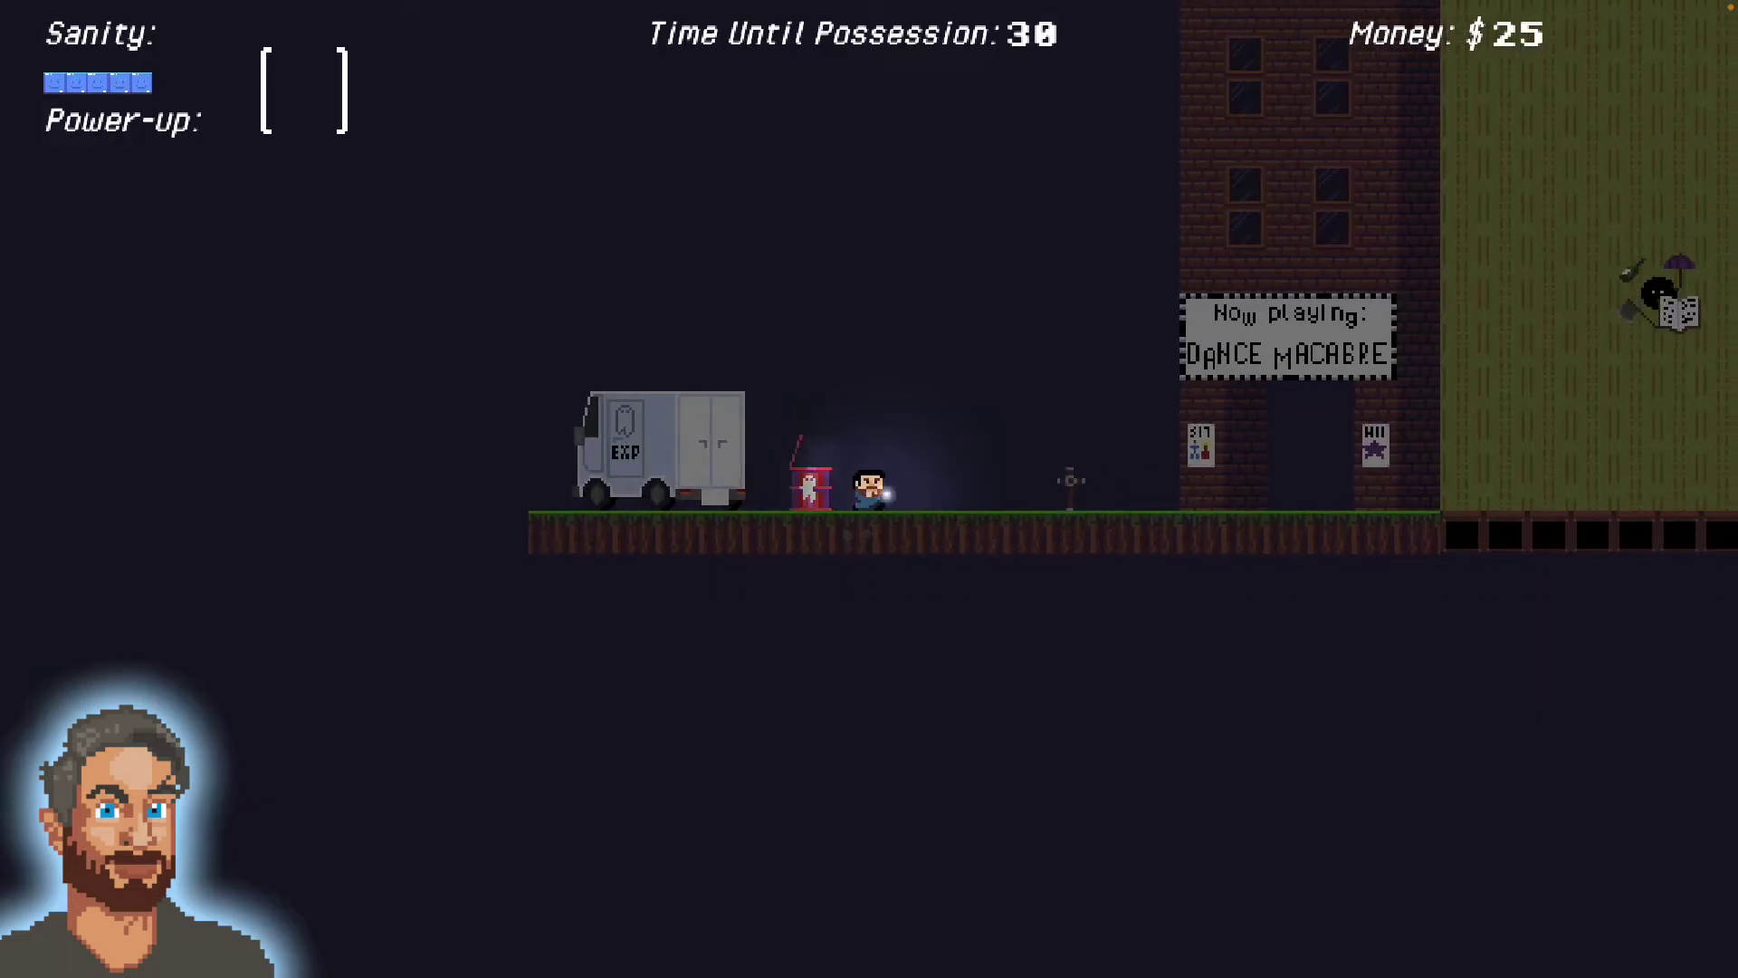
key(Left)
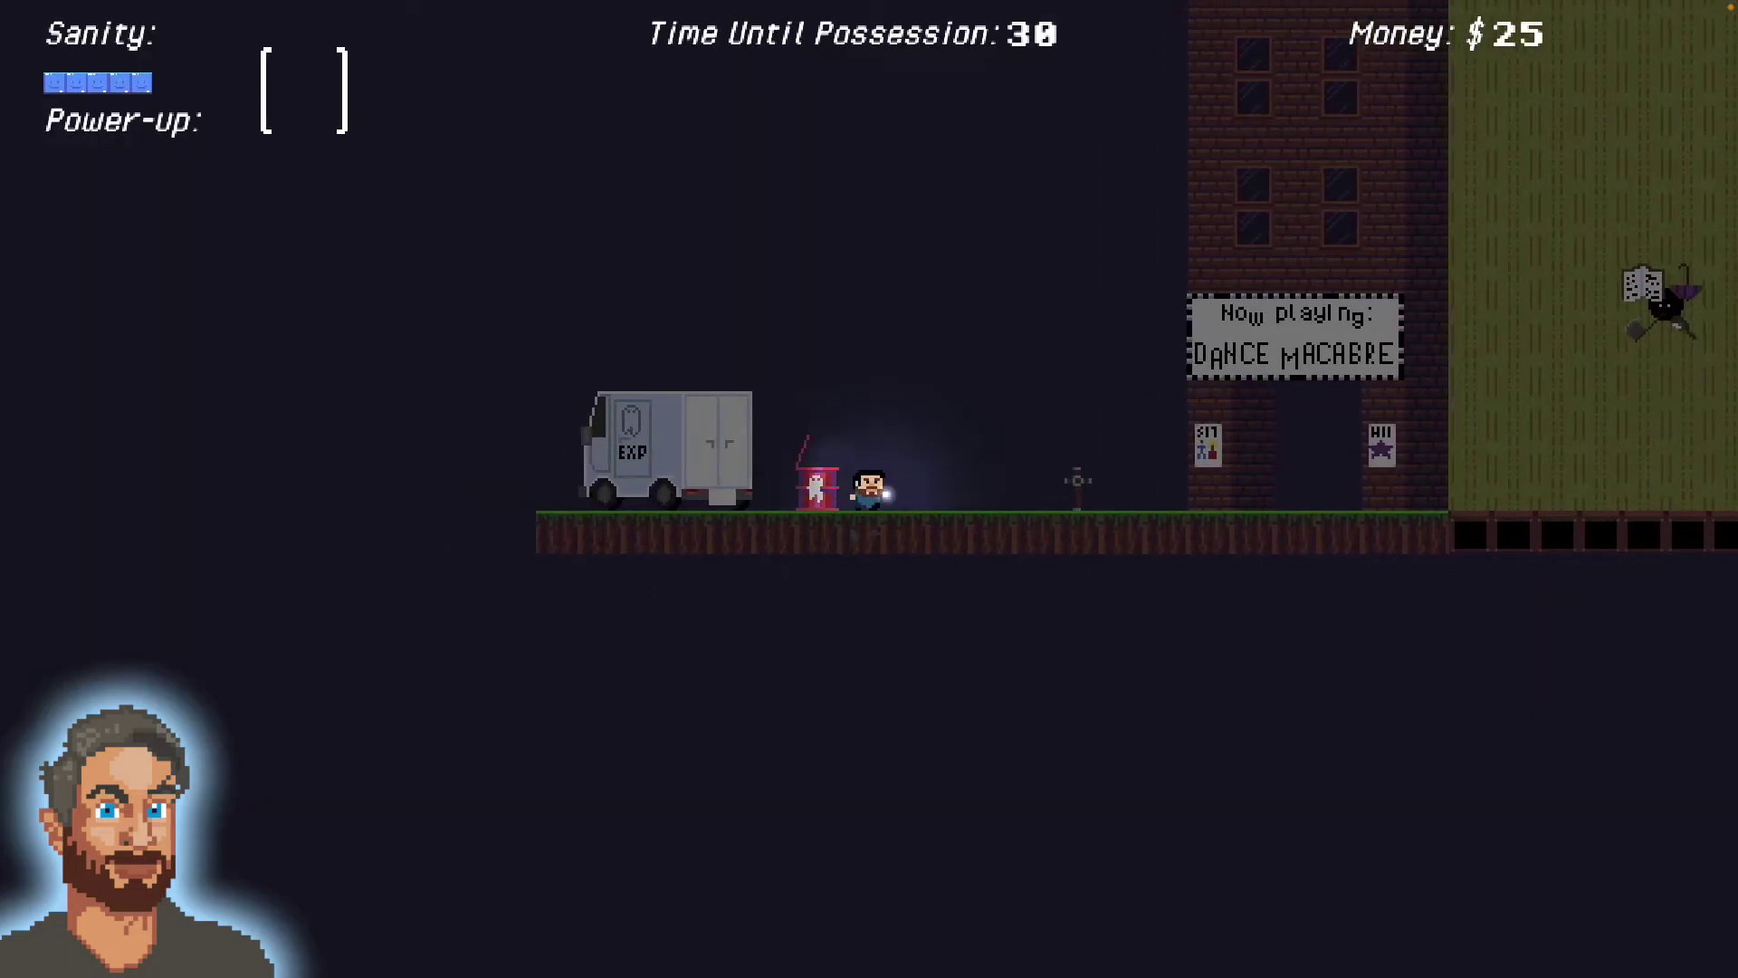
key(Right)
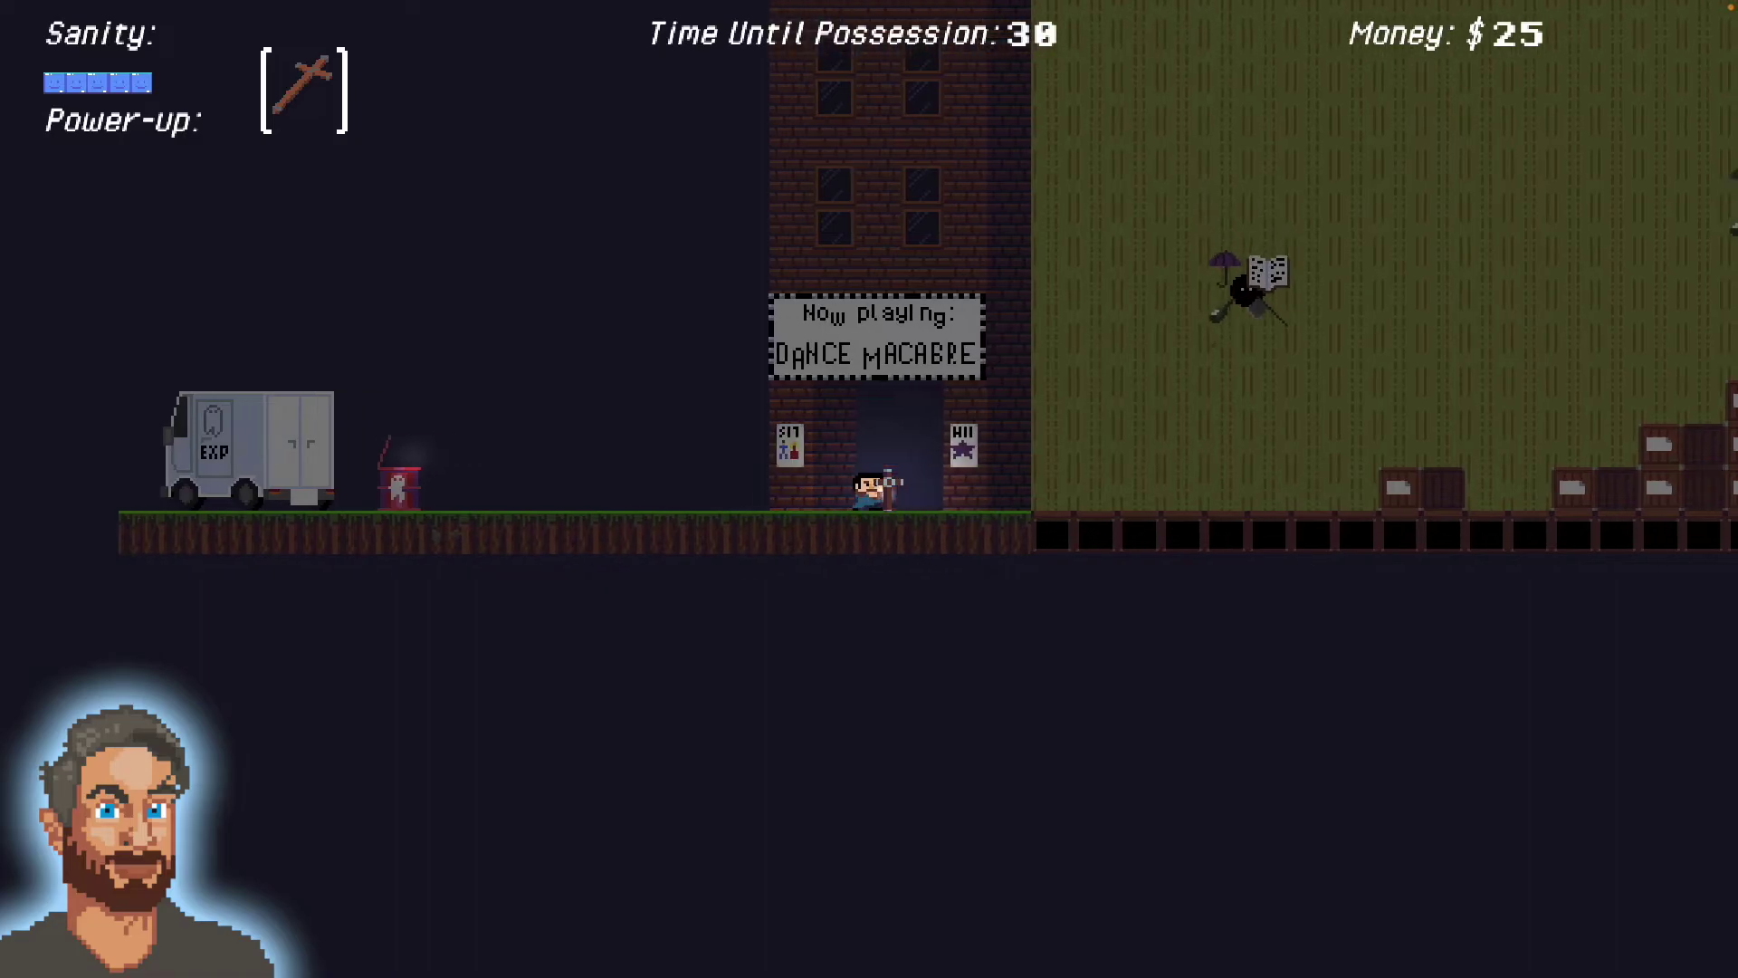
key(Right)
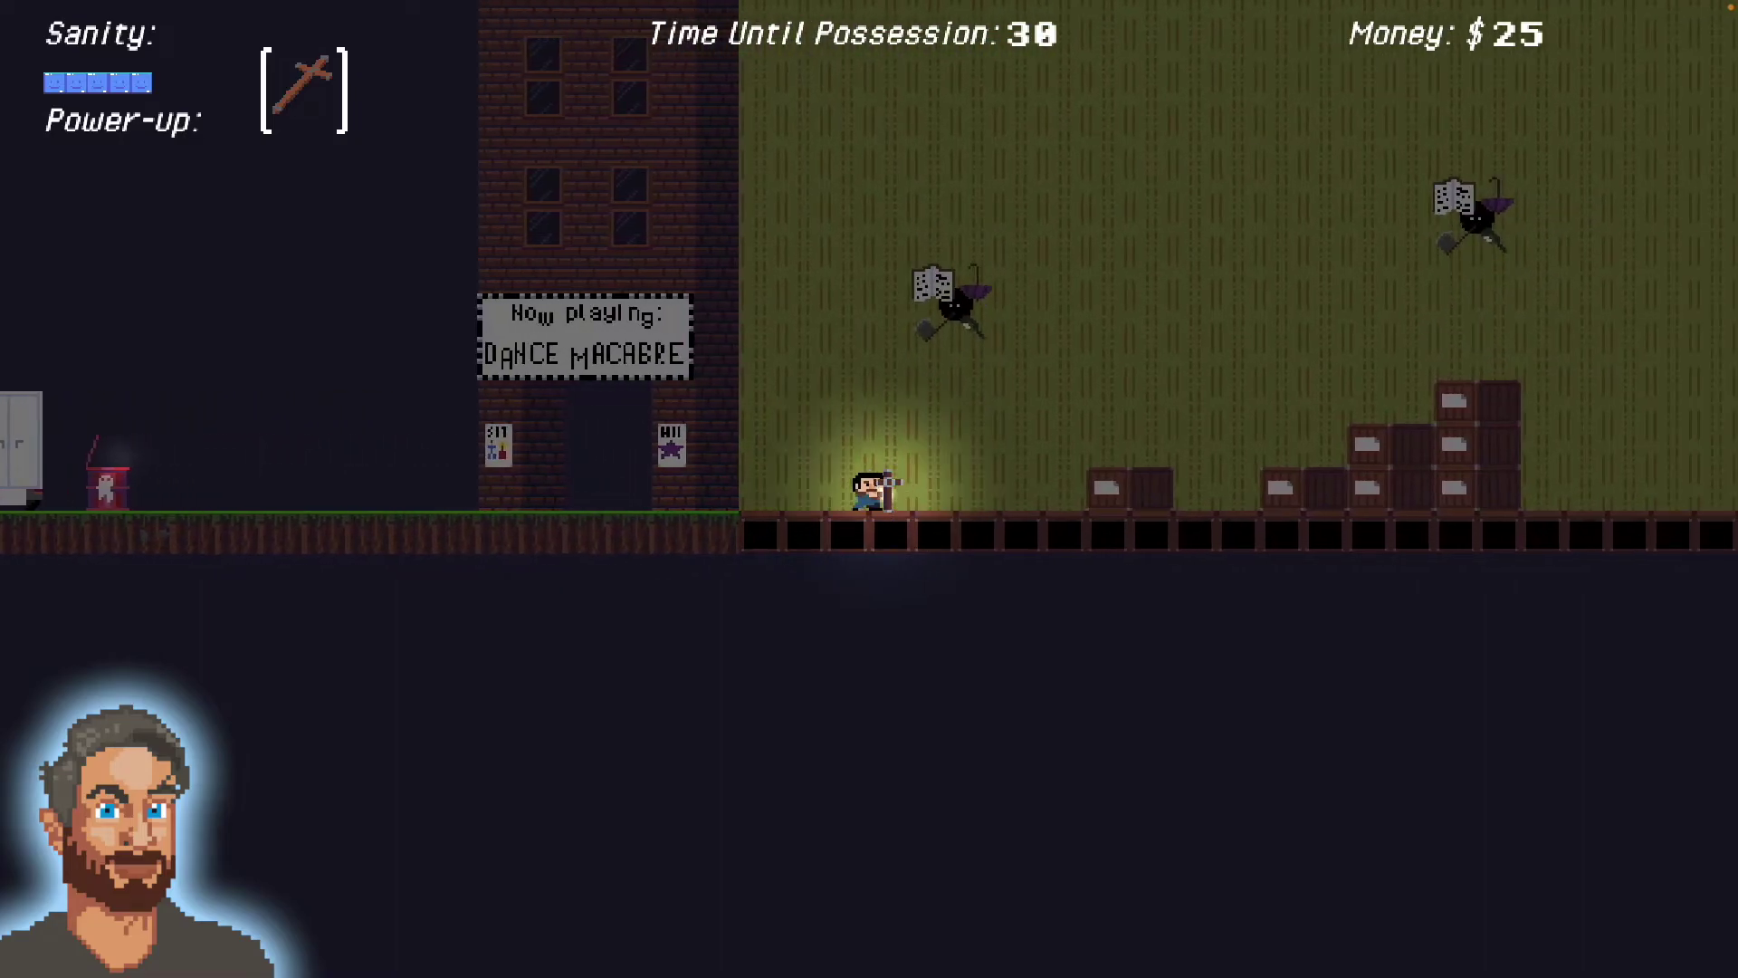
- Jump over the crate stacks and walk right across the stage
key(Right)
key(space)
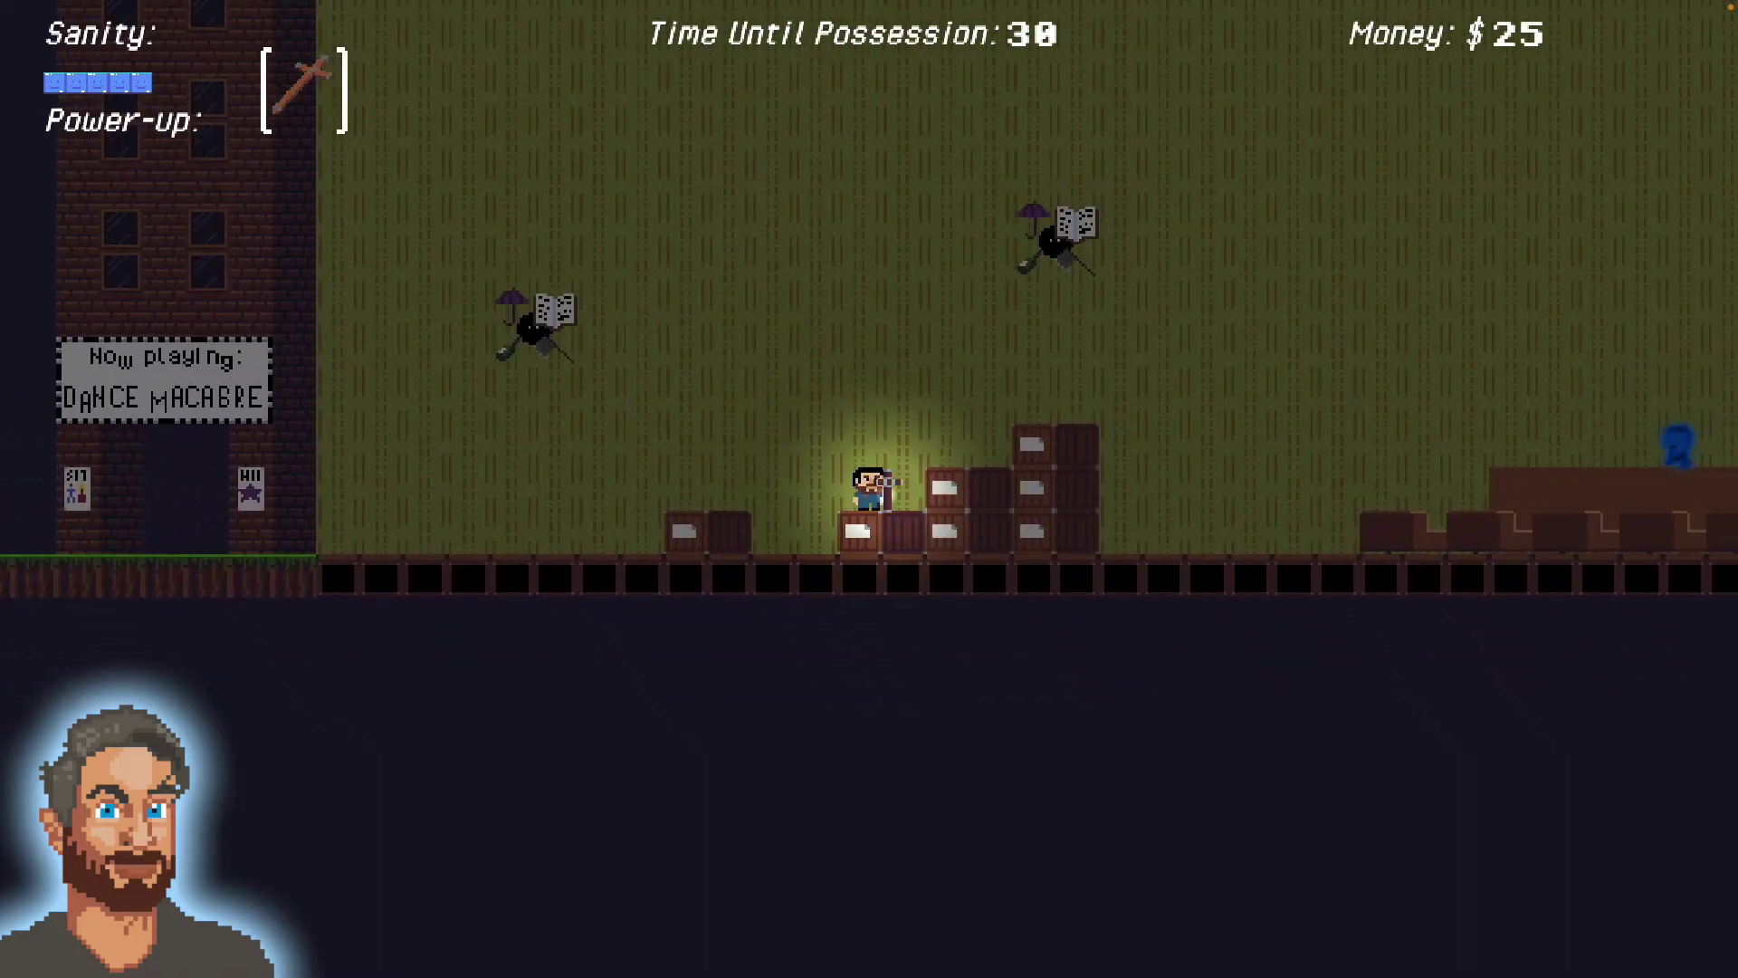
key(Right)
key(space)
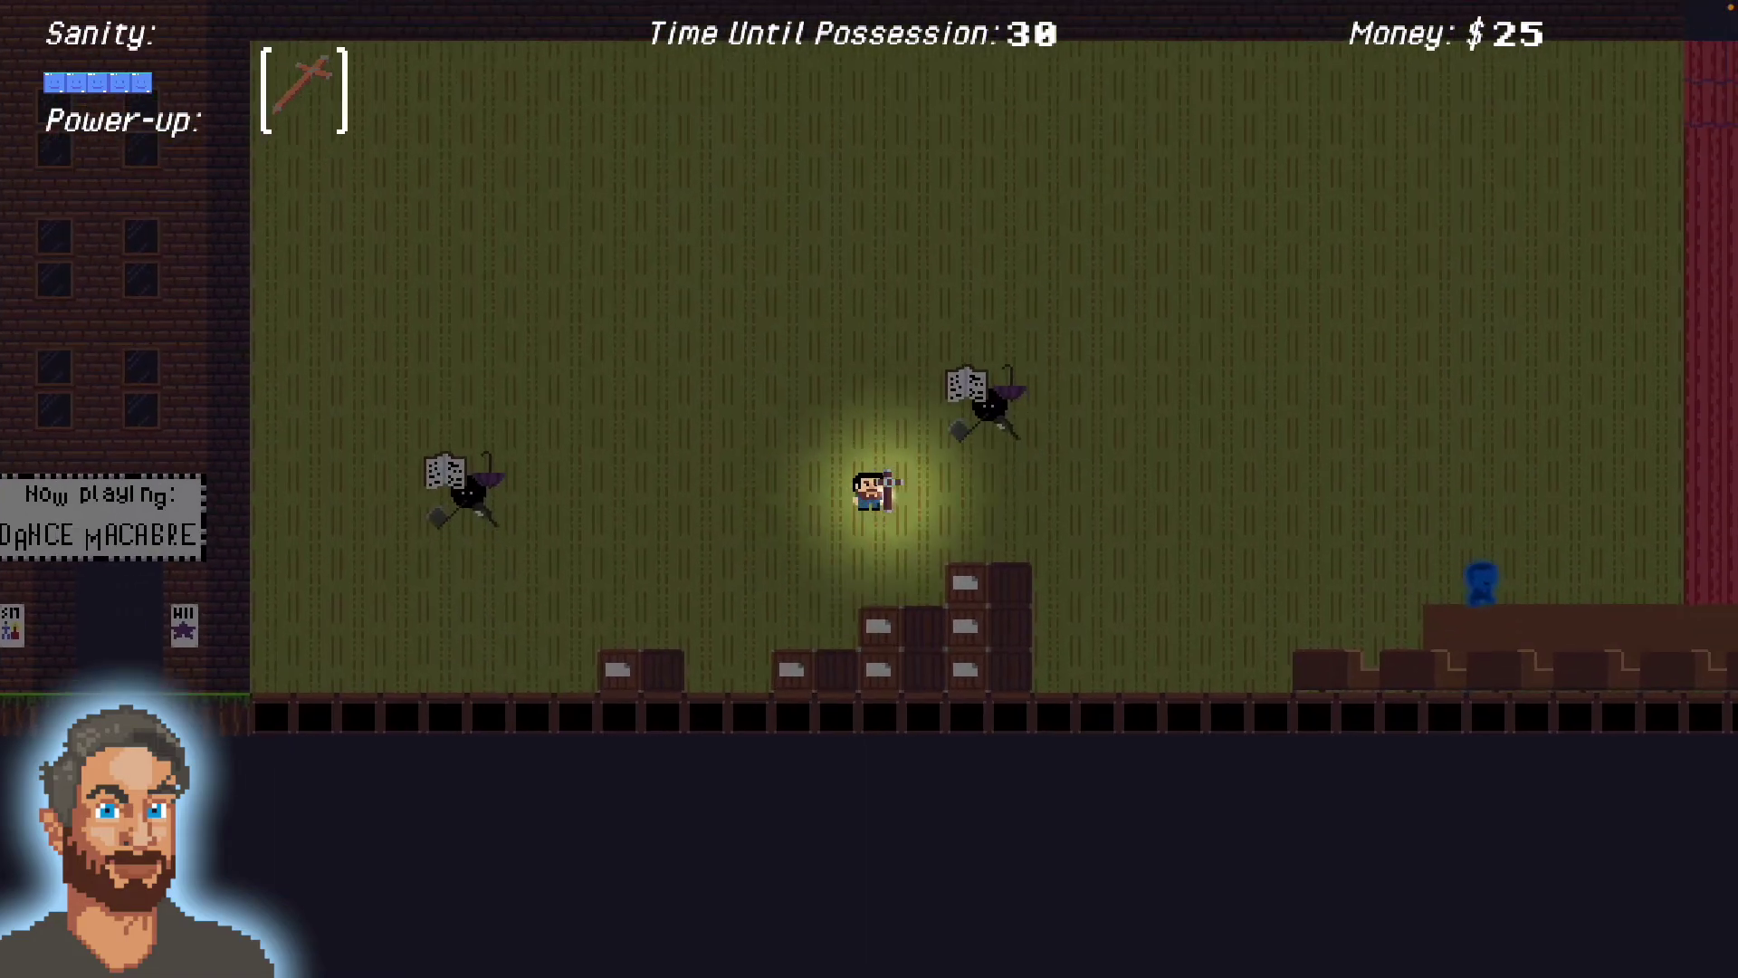
key(Right)
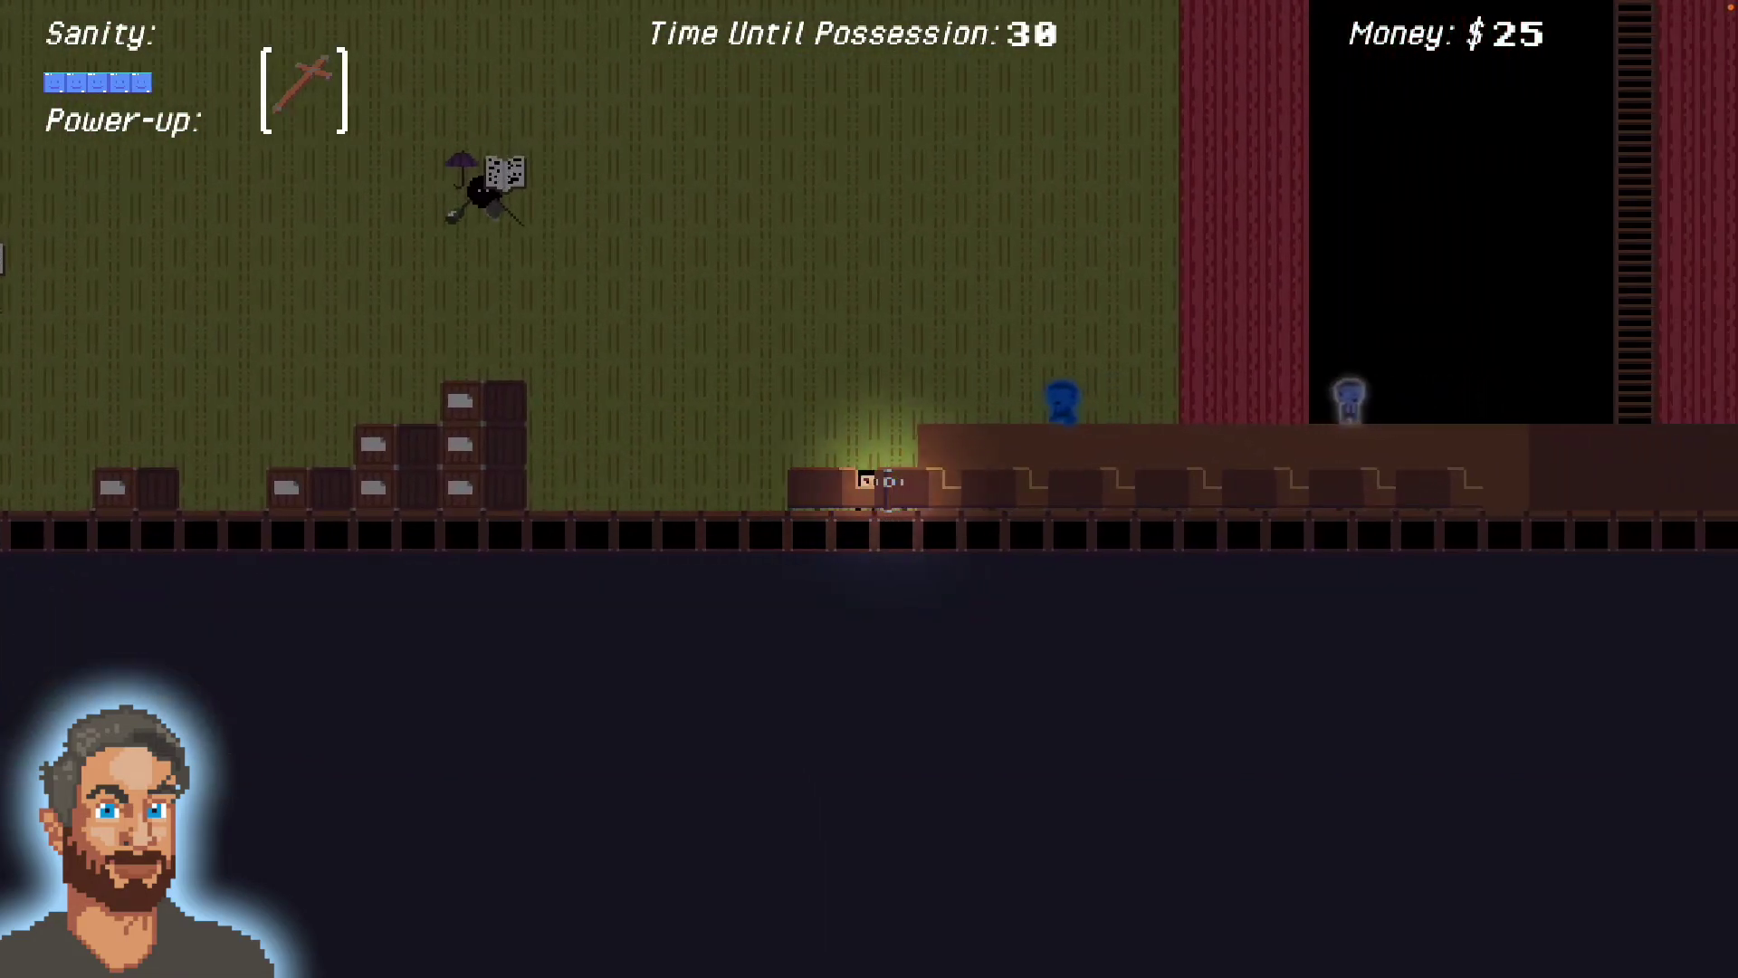
key(Right)
- Climb the ladder above the stage and cross the upper platform, jumping its gap
key(space)
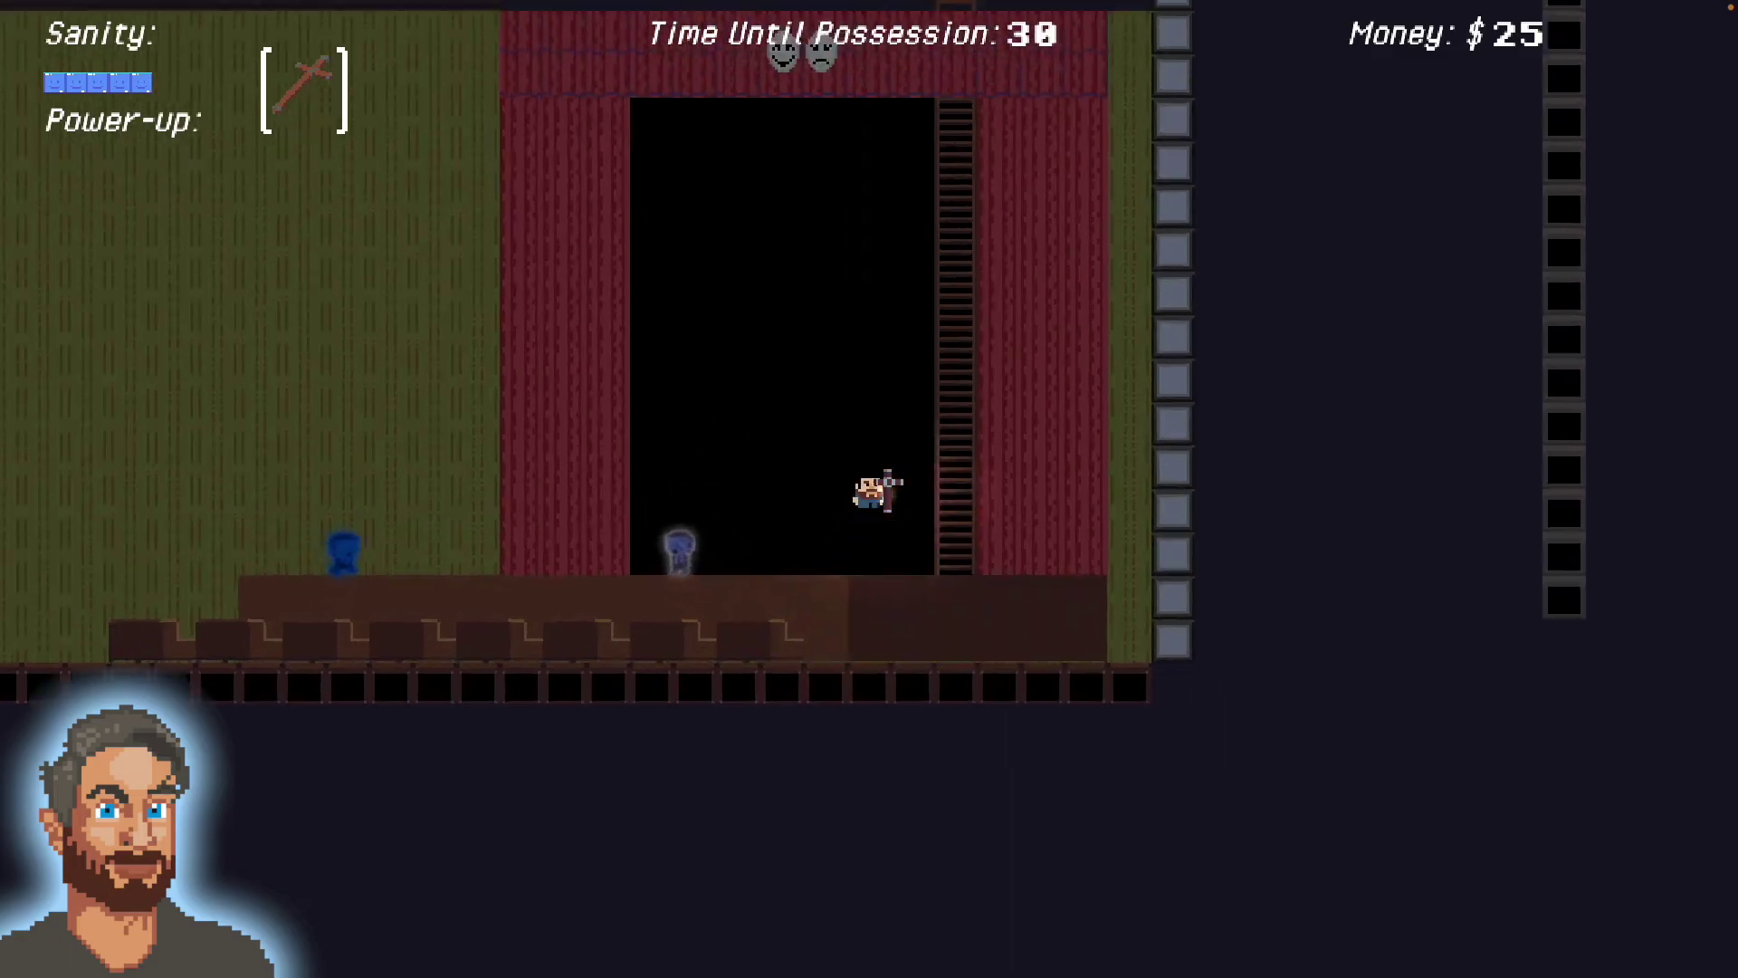
key(Up)
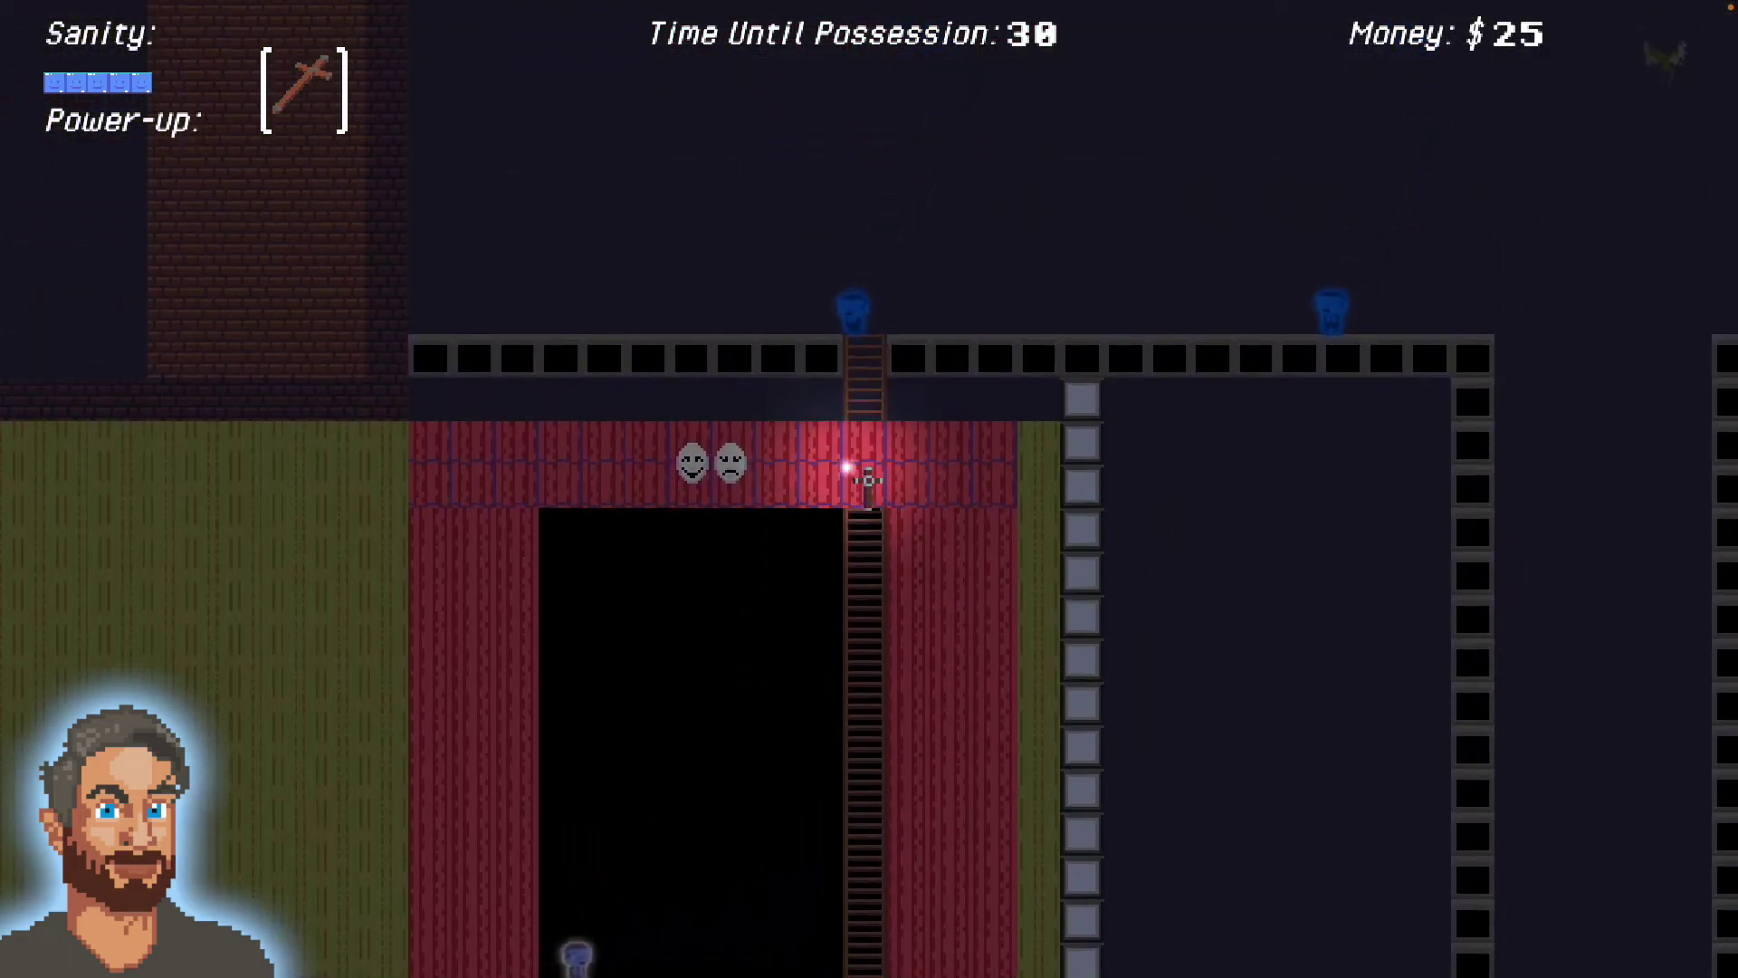
key(Up)
key(space)
key(Right)
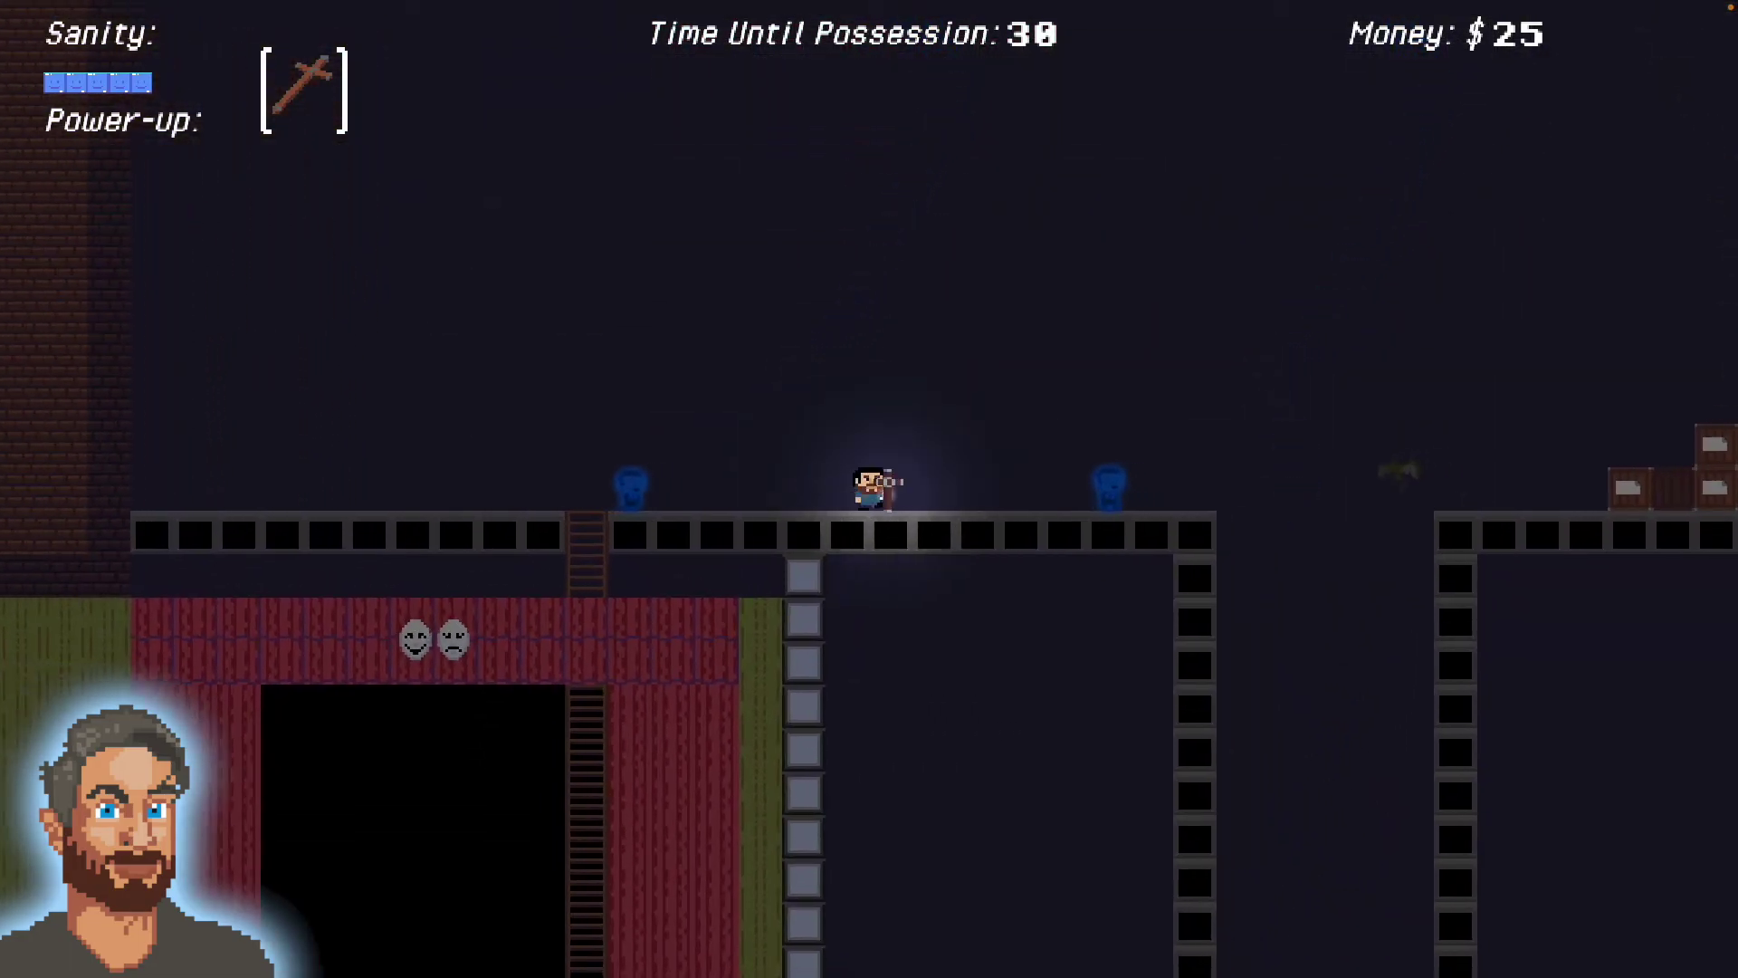
key(Right)
key(space)
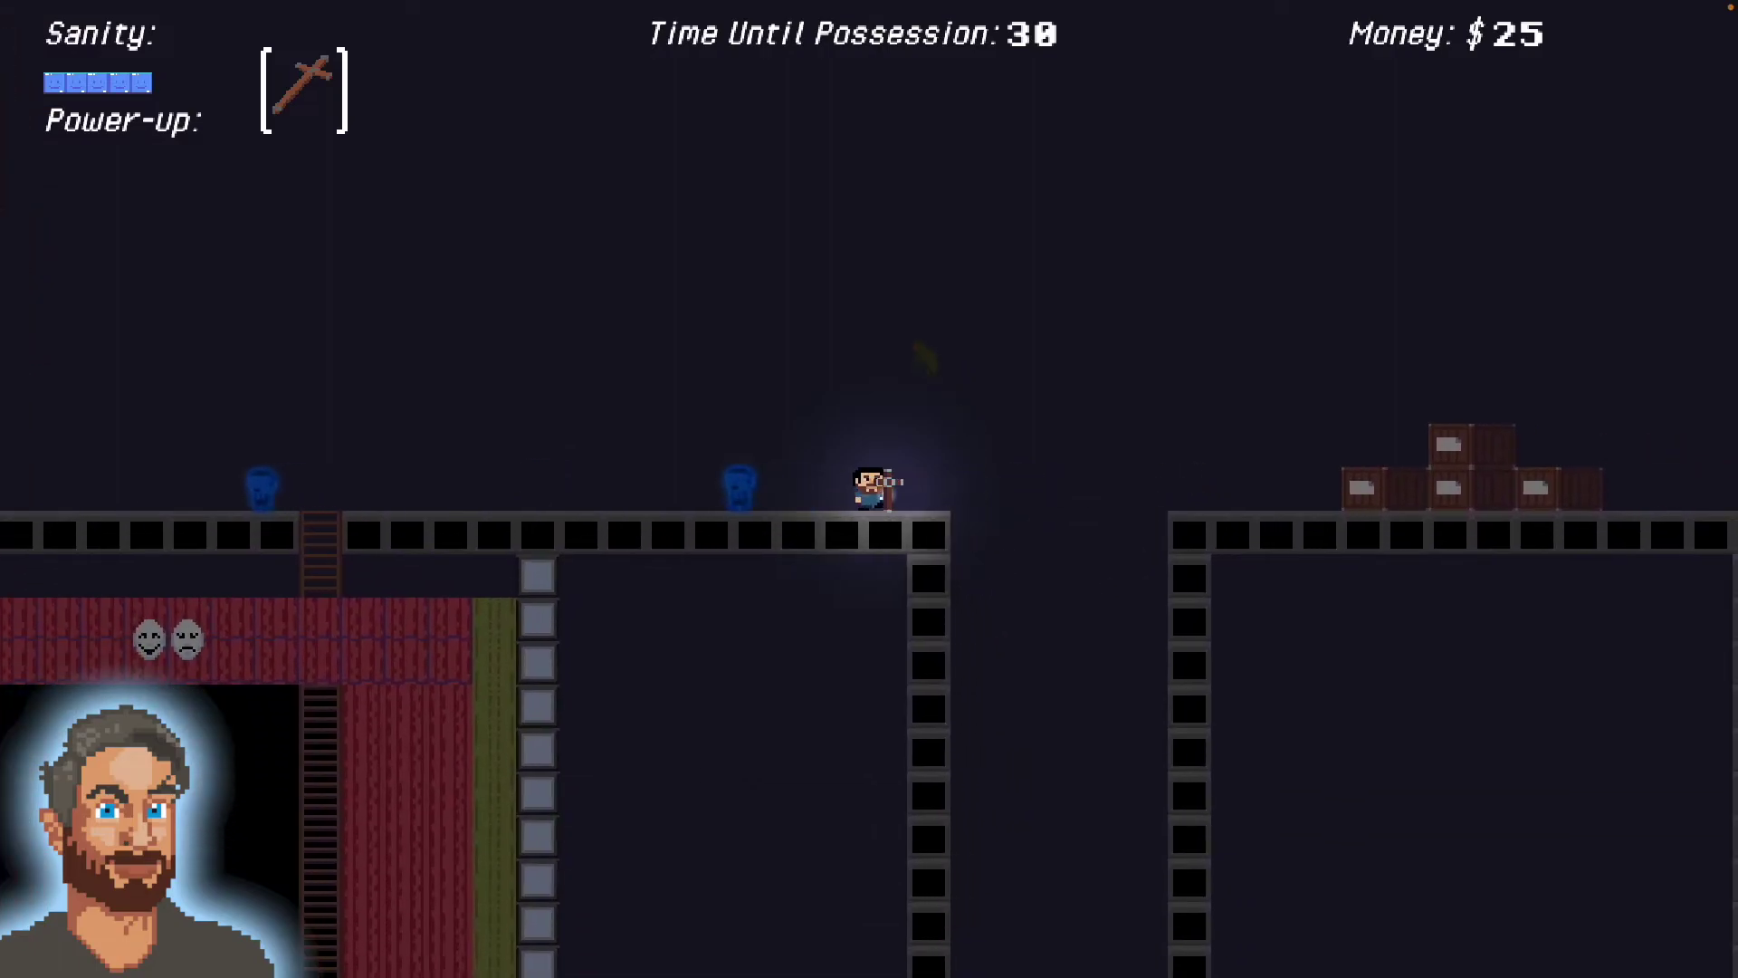
- Hop onto the stacked crates and leap from the platform edge across the gap
key(Right)
key(space)
key(space)
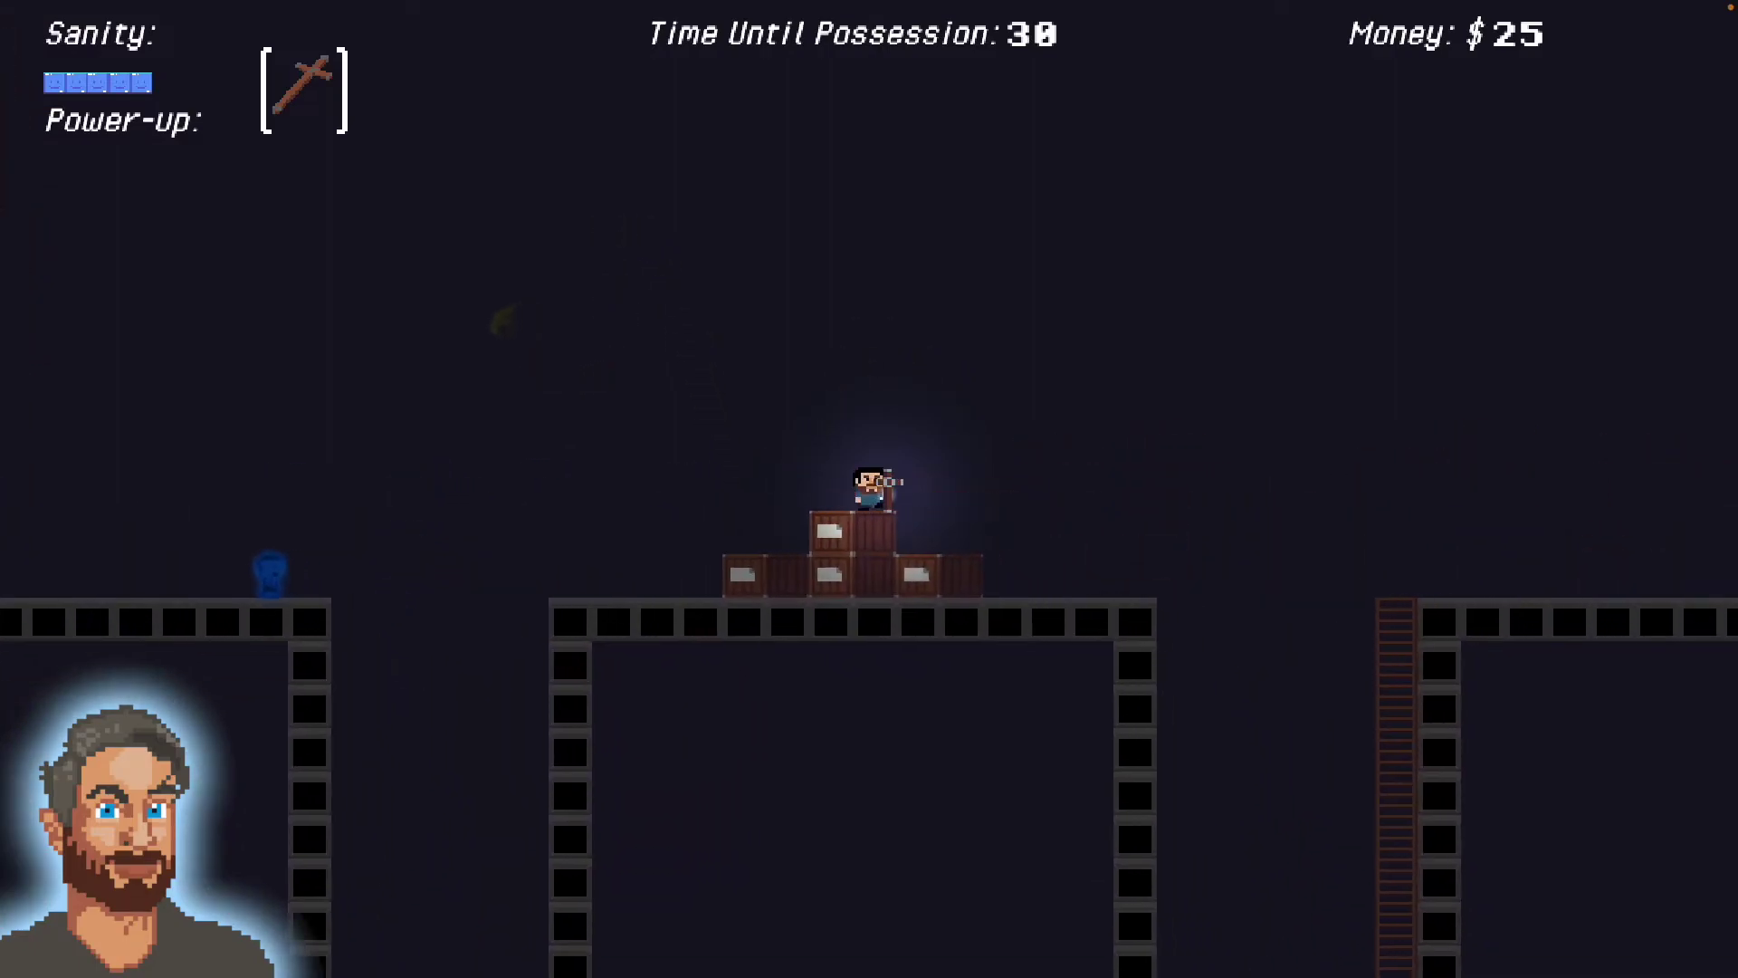
key(Right)
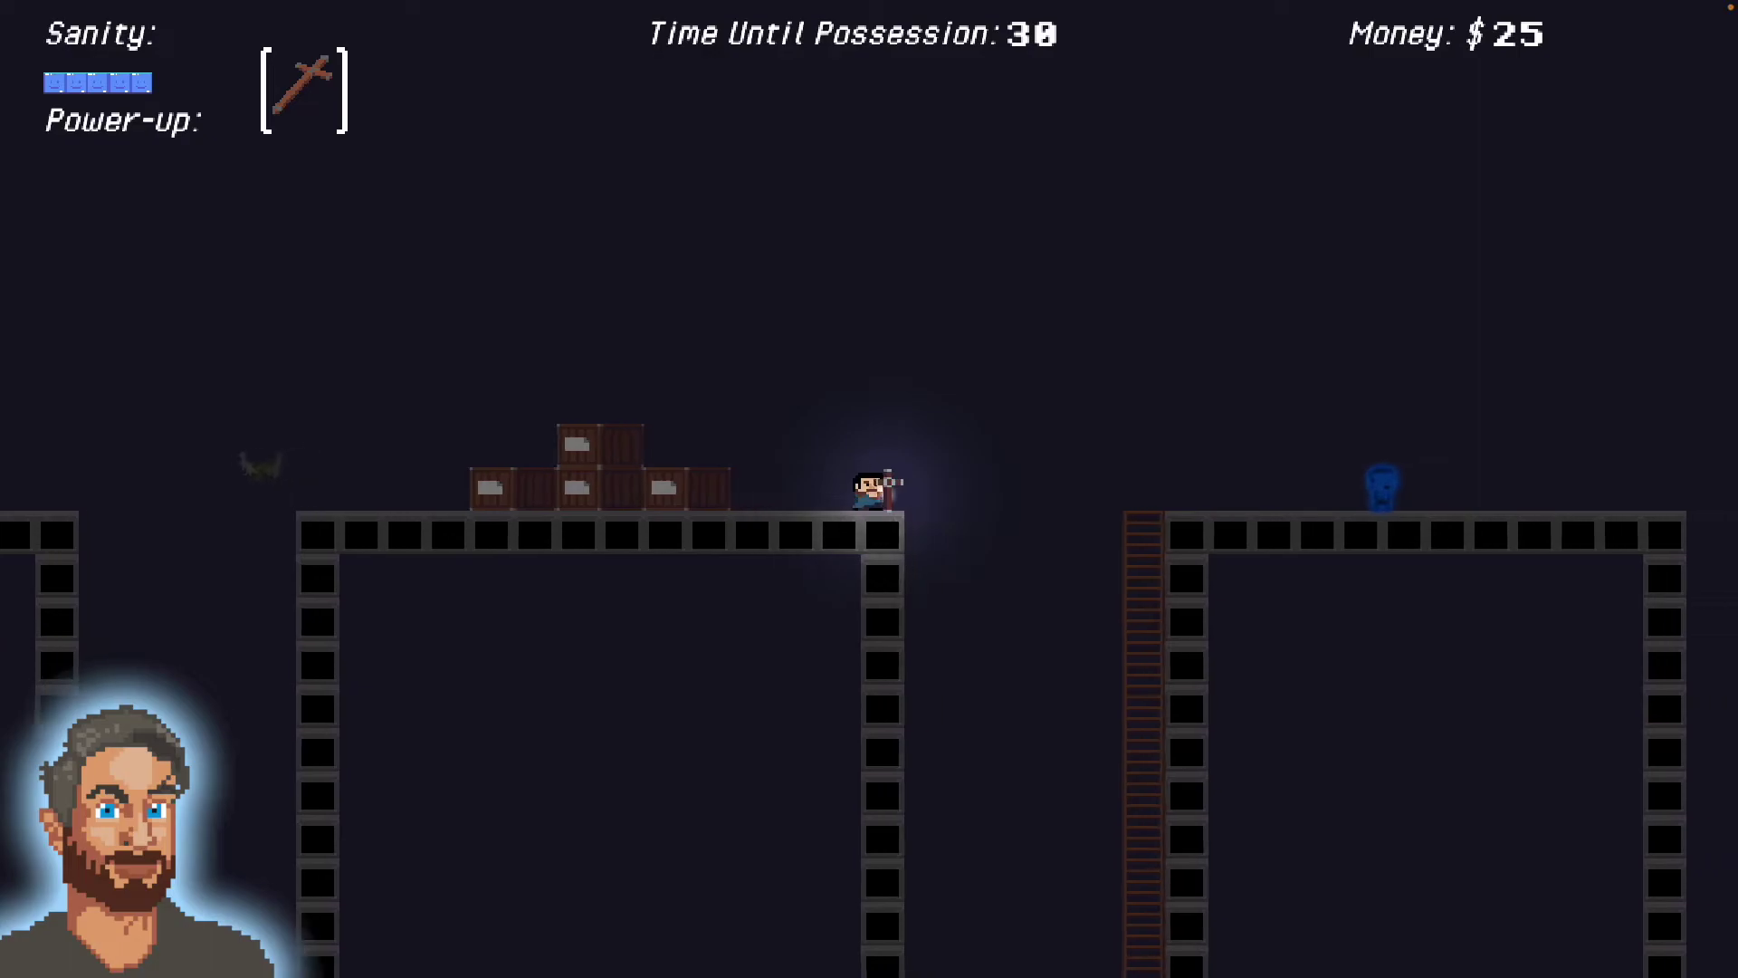
key(Left)
key(Right)
key(space)
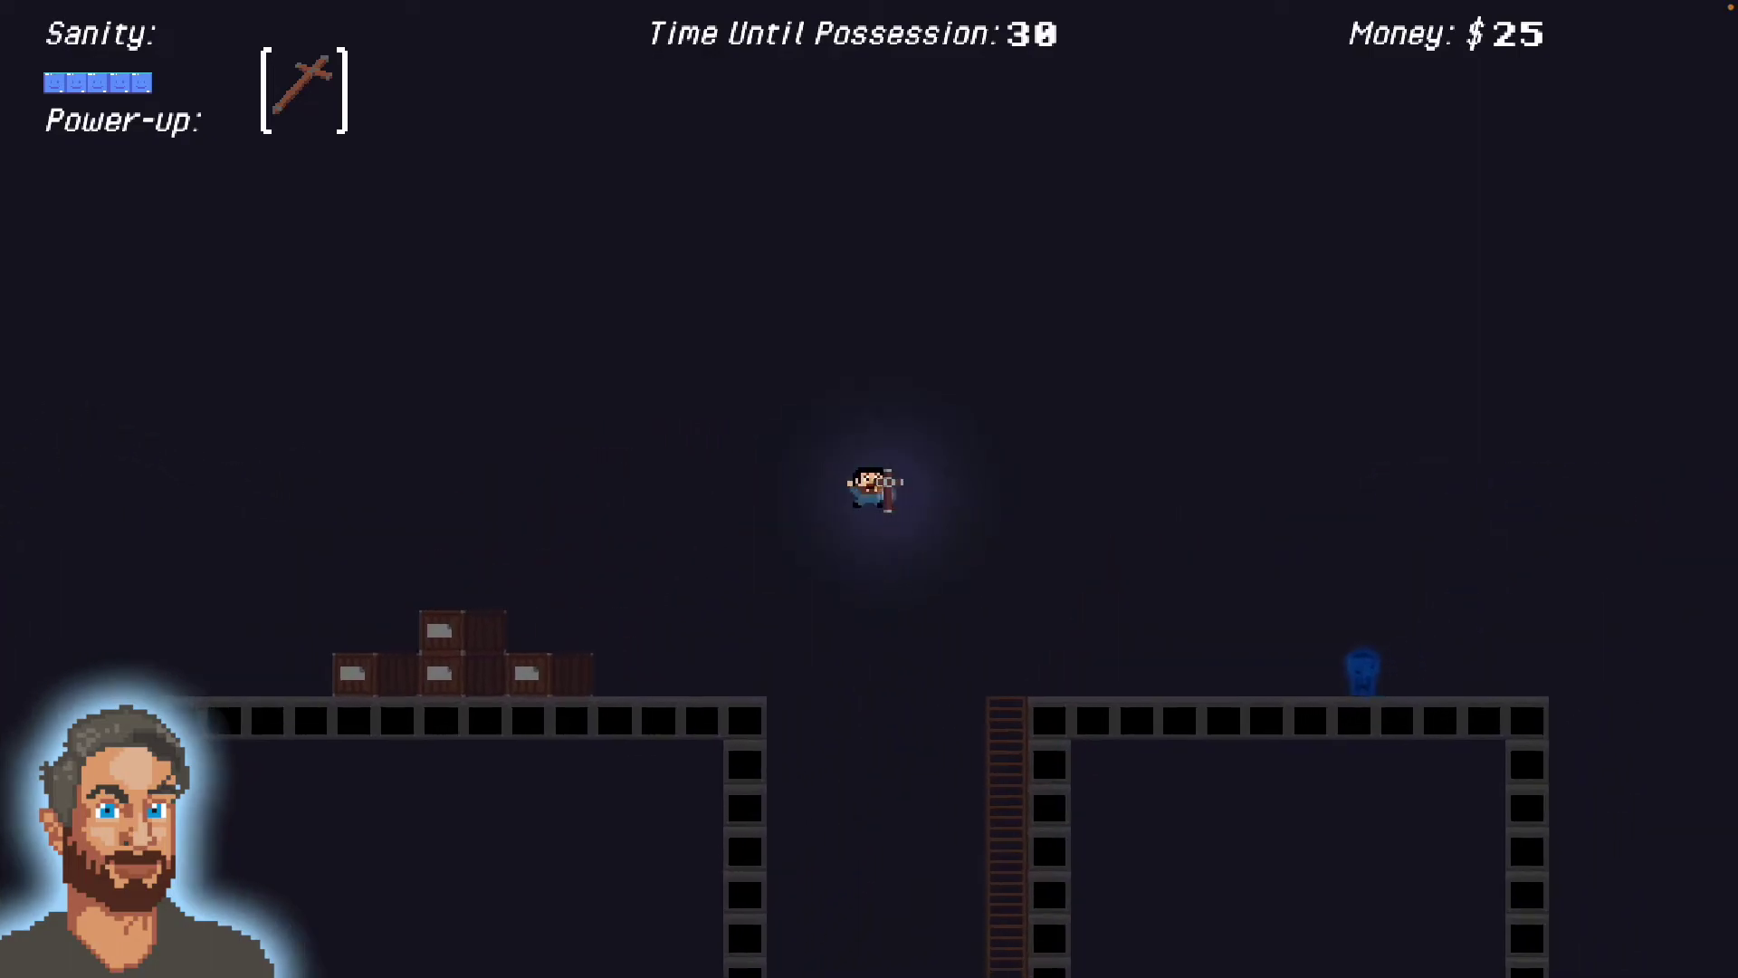
- Land on the right platform, then turn back and jump left across the gap
key(Right)
key(space)
key(Right)
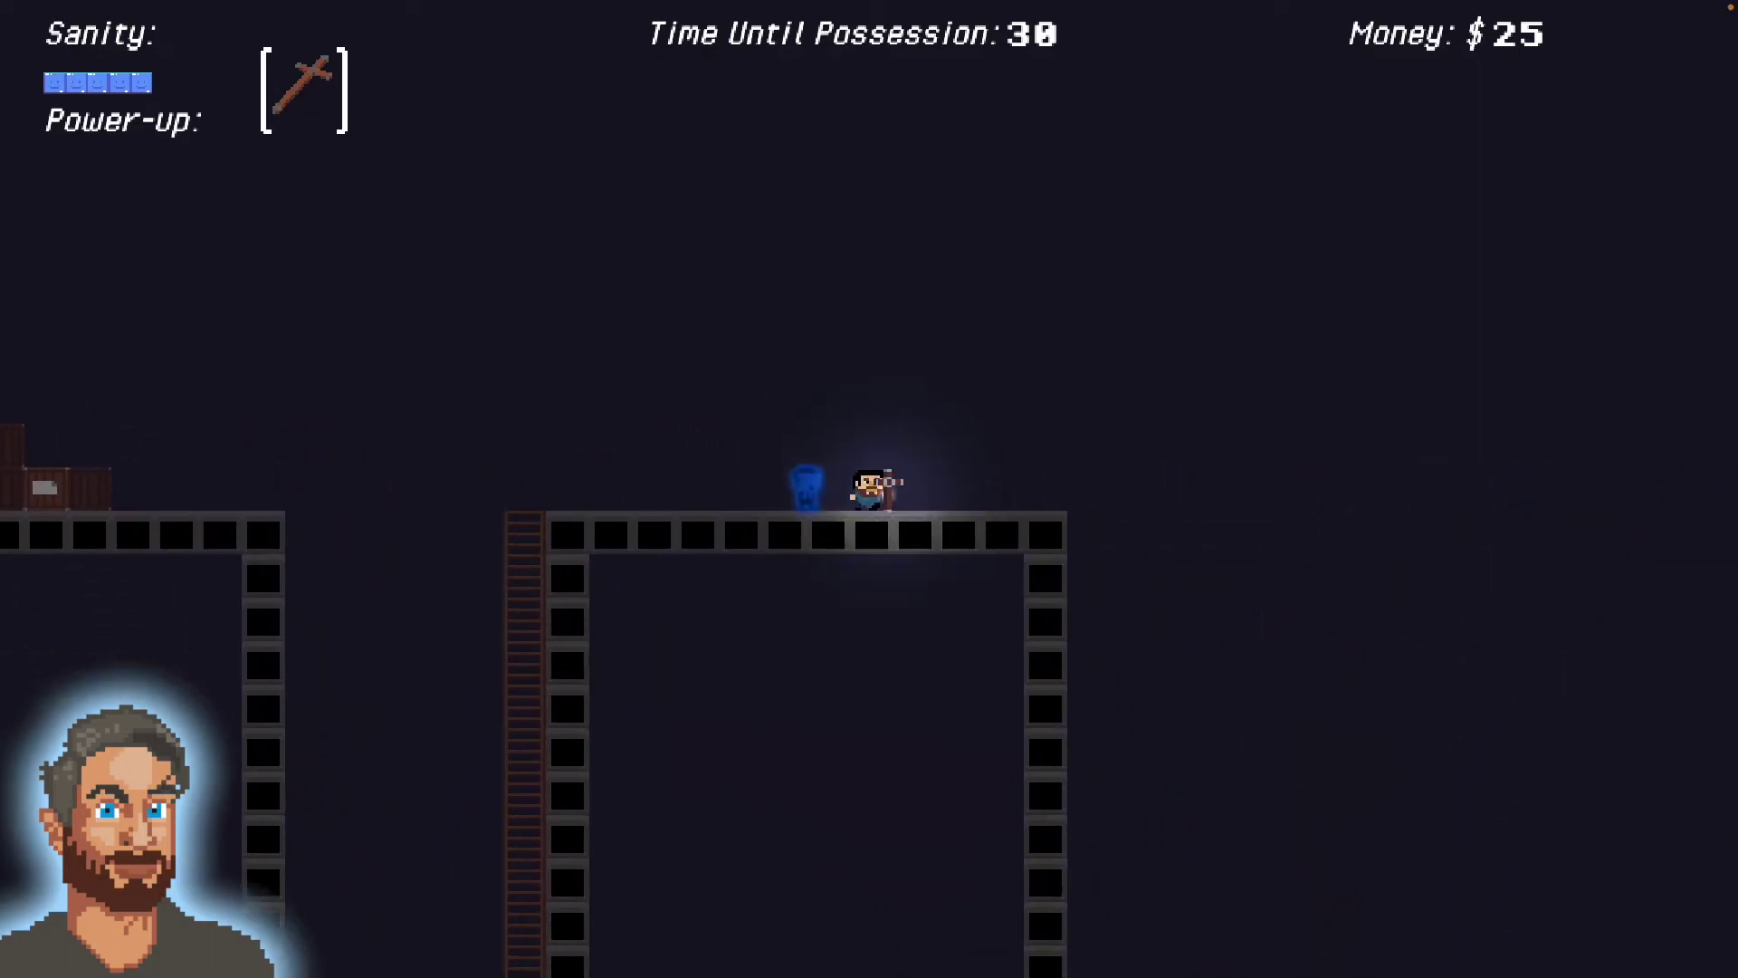
key(Right)
key(Left)
key(space)
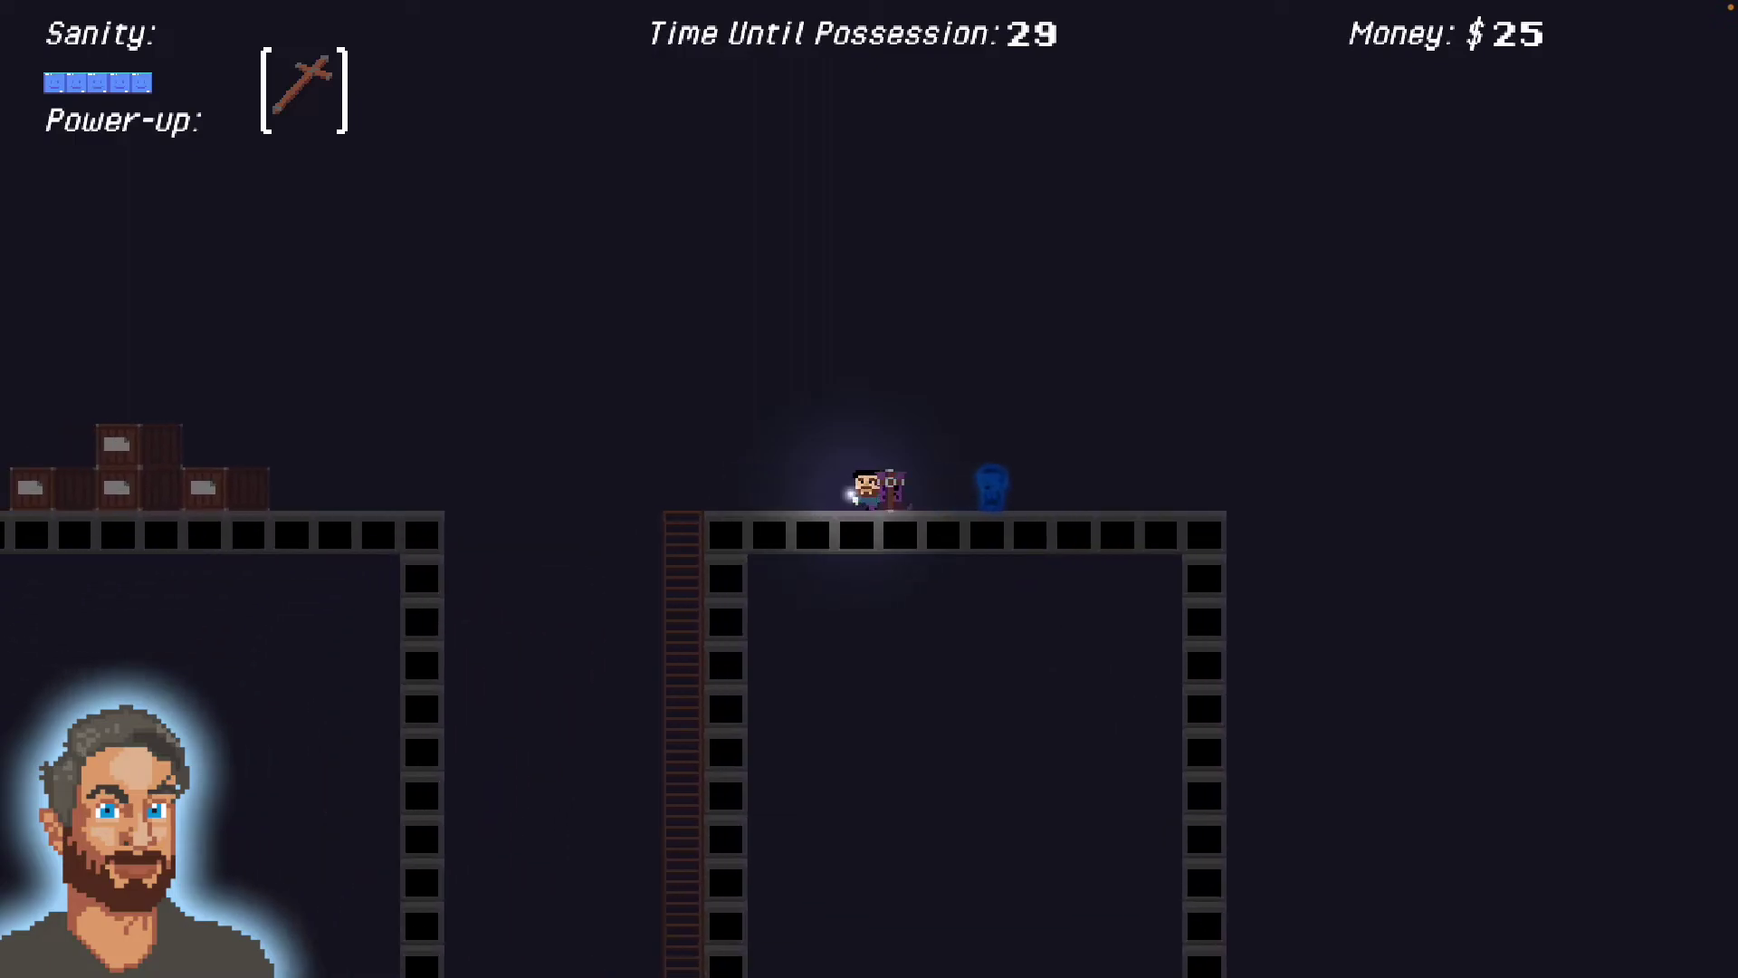
- Drop off the platform, climb the ladder, and step back onto the platform top
key(Left)
key(Left)
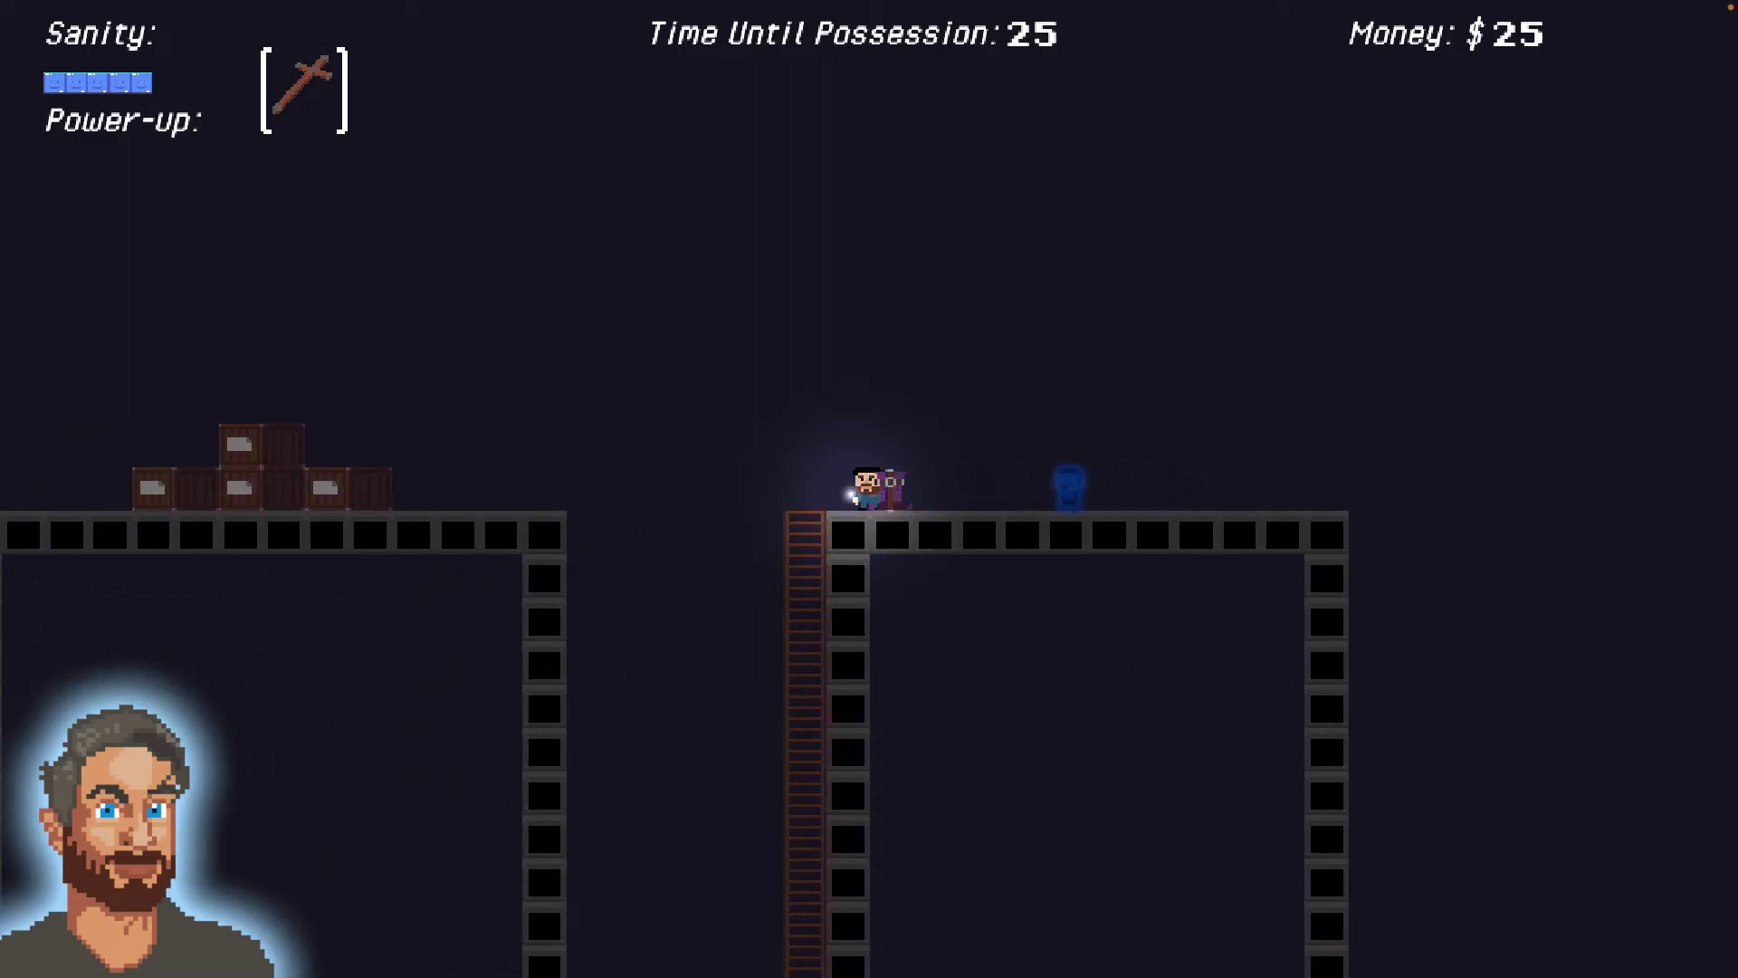
key(Right)
key(Left)
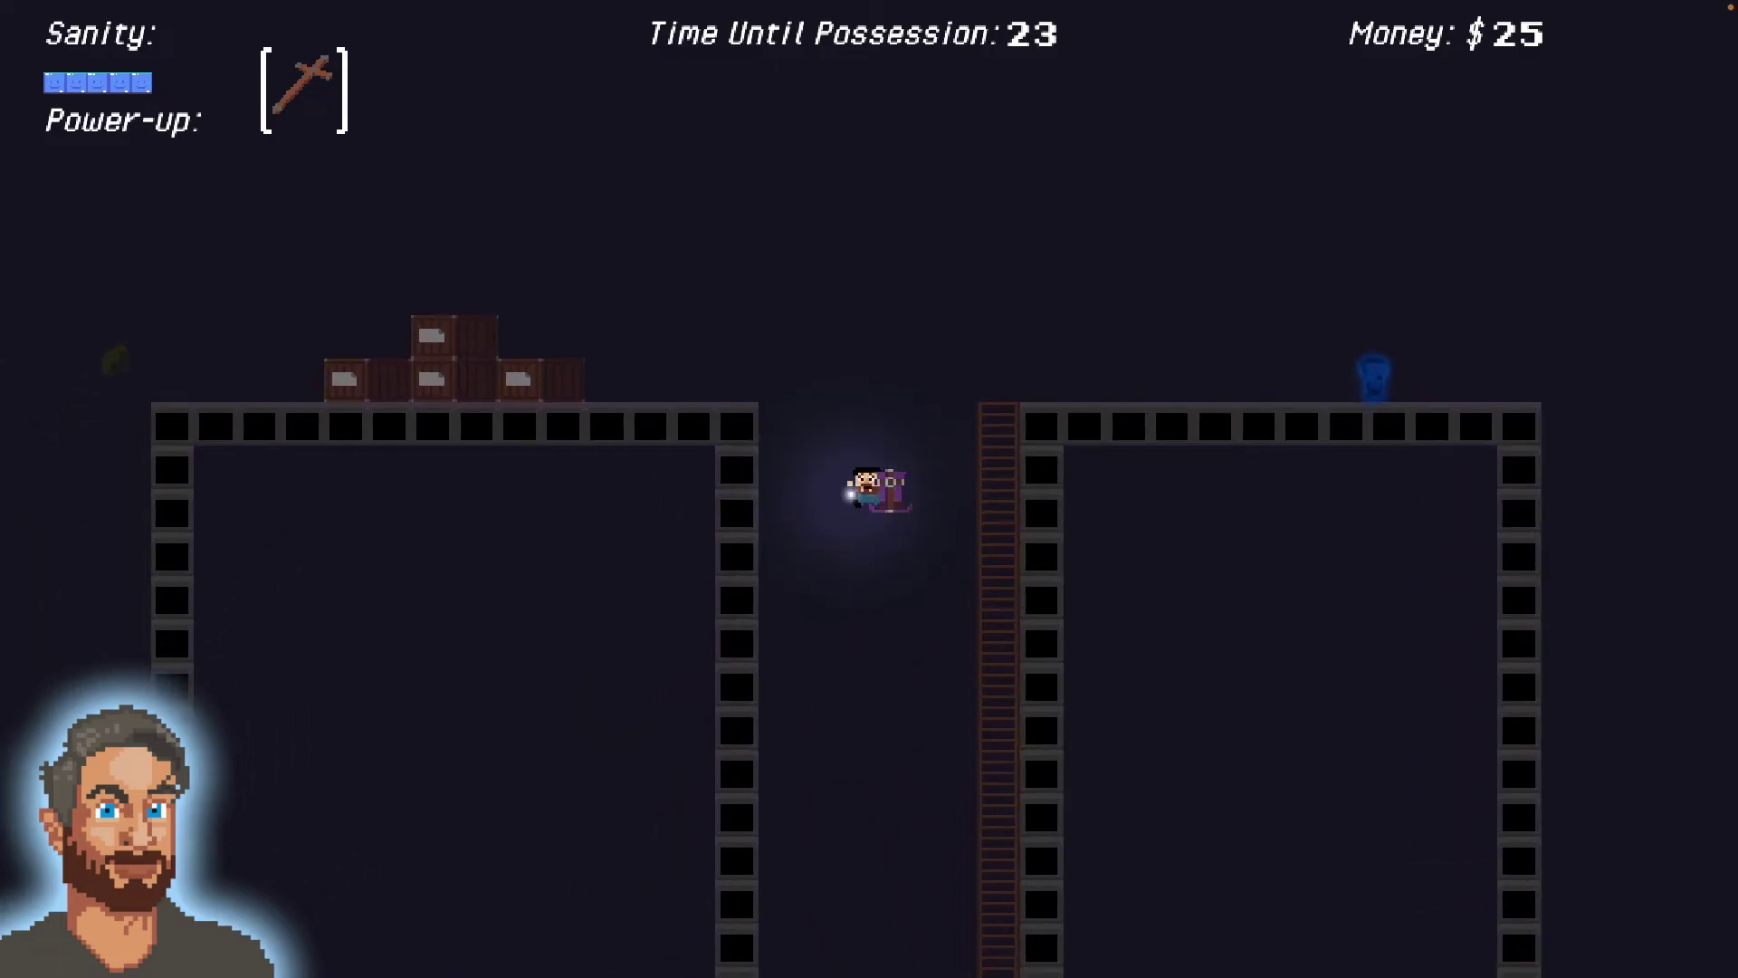
key(Right)
key(Up)
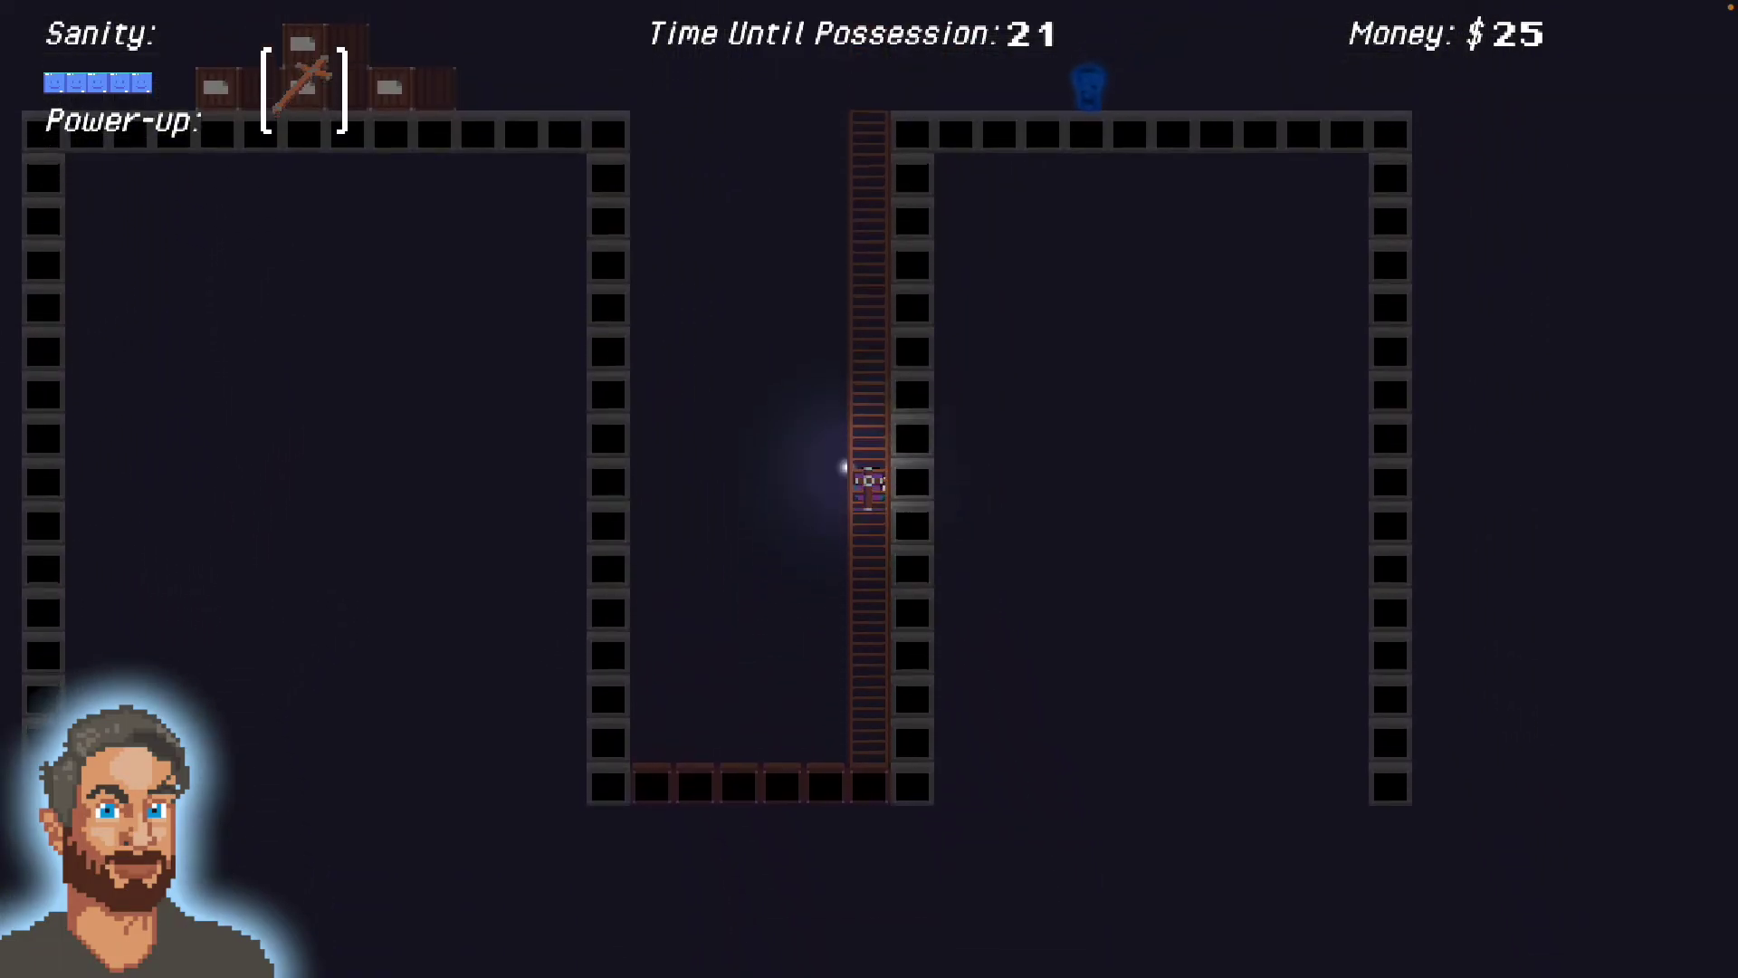
key(Up)
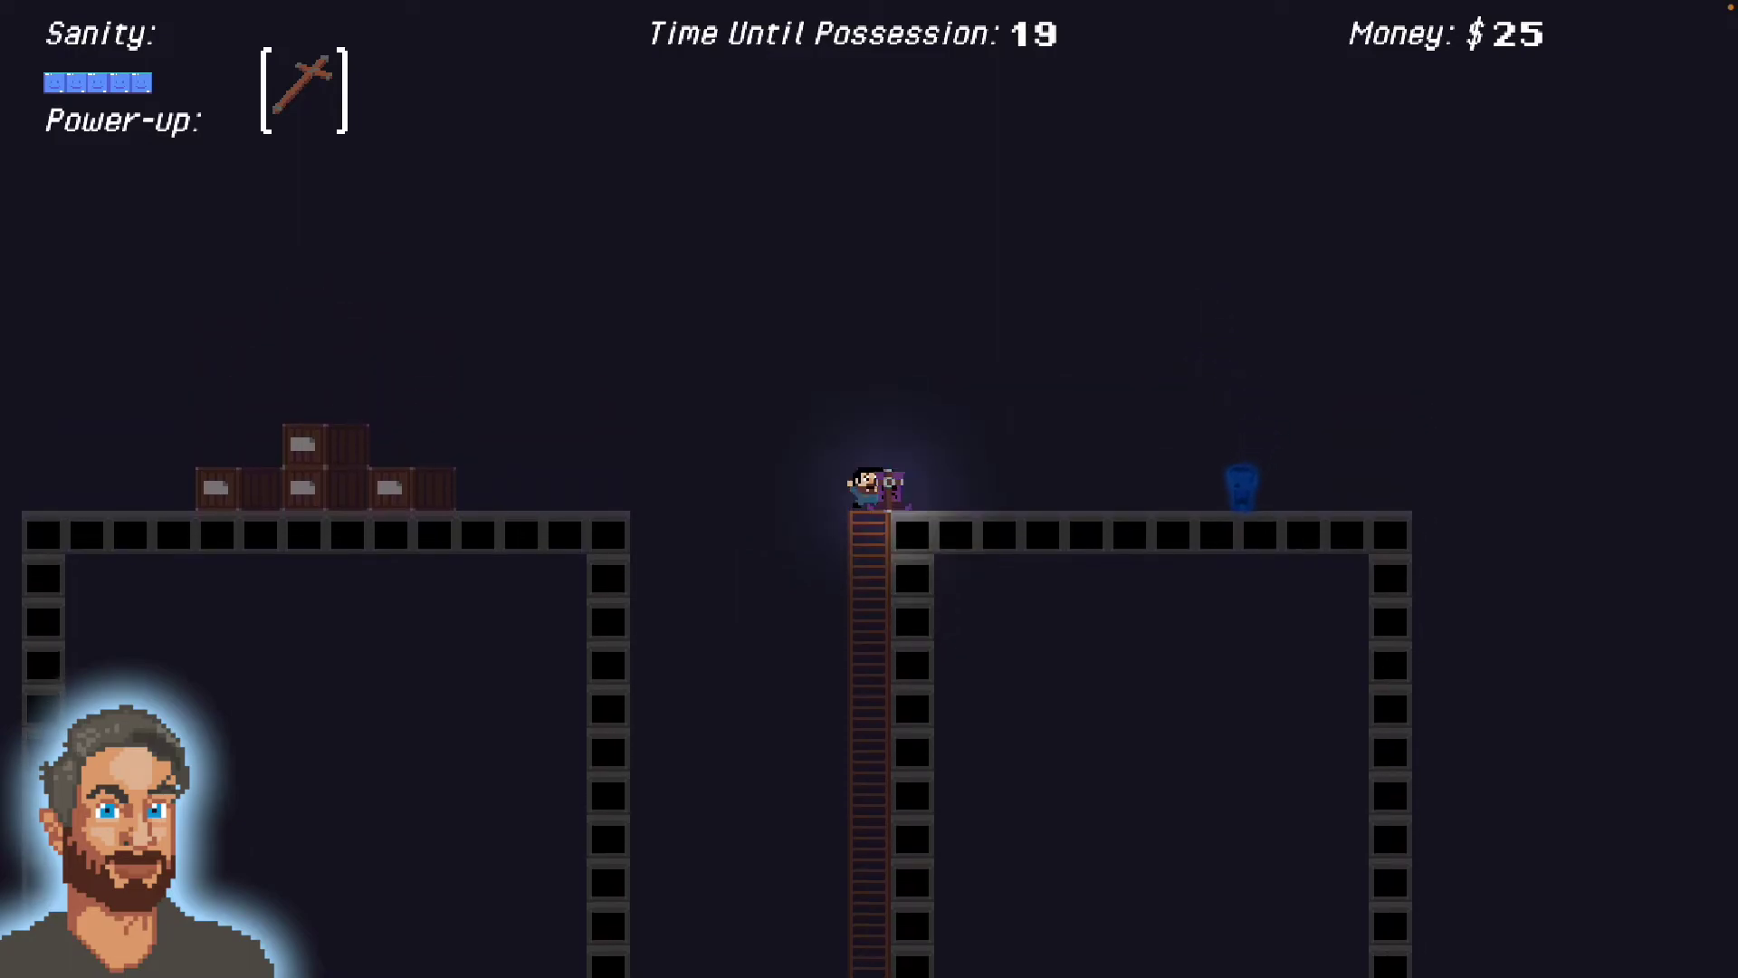
key(Down)
key(Up)
key(Right)
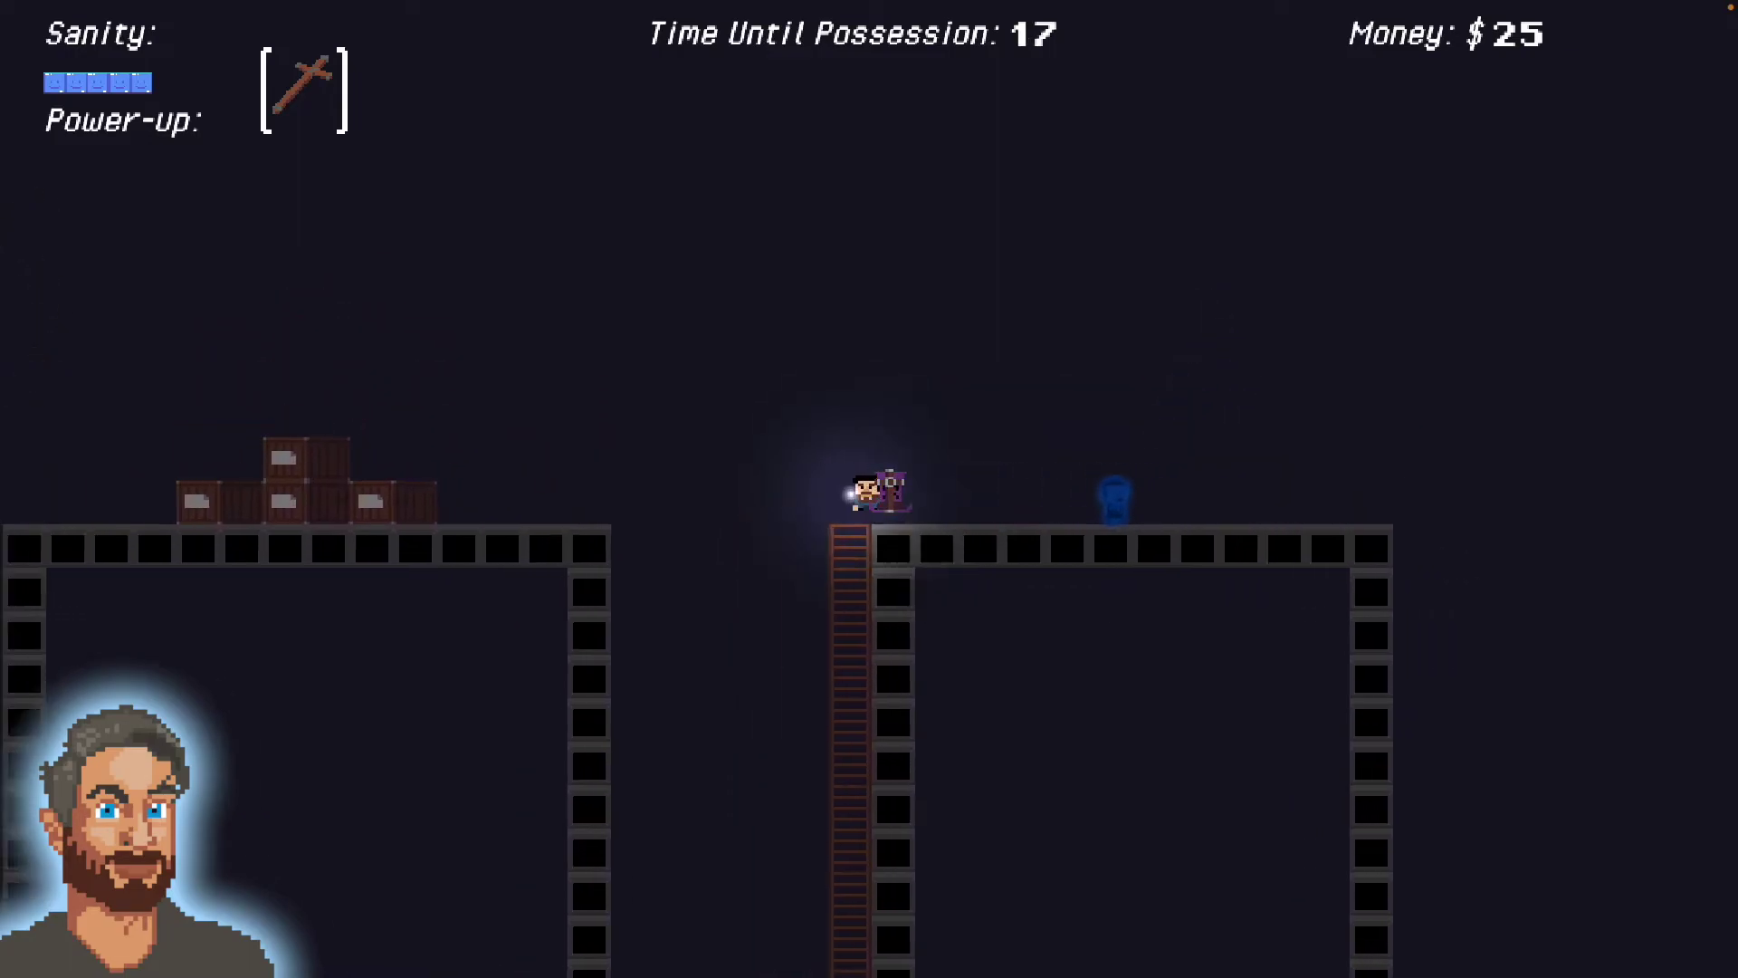
- Jump left over the crates to the left platform and walk toward the ladder
key(Left)
key(space)
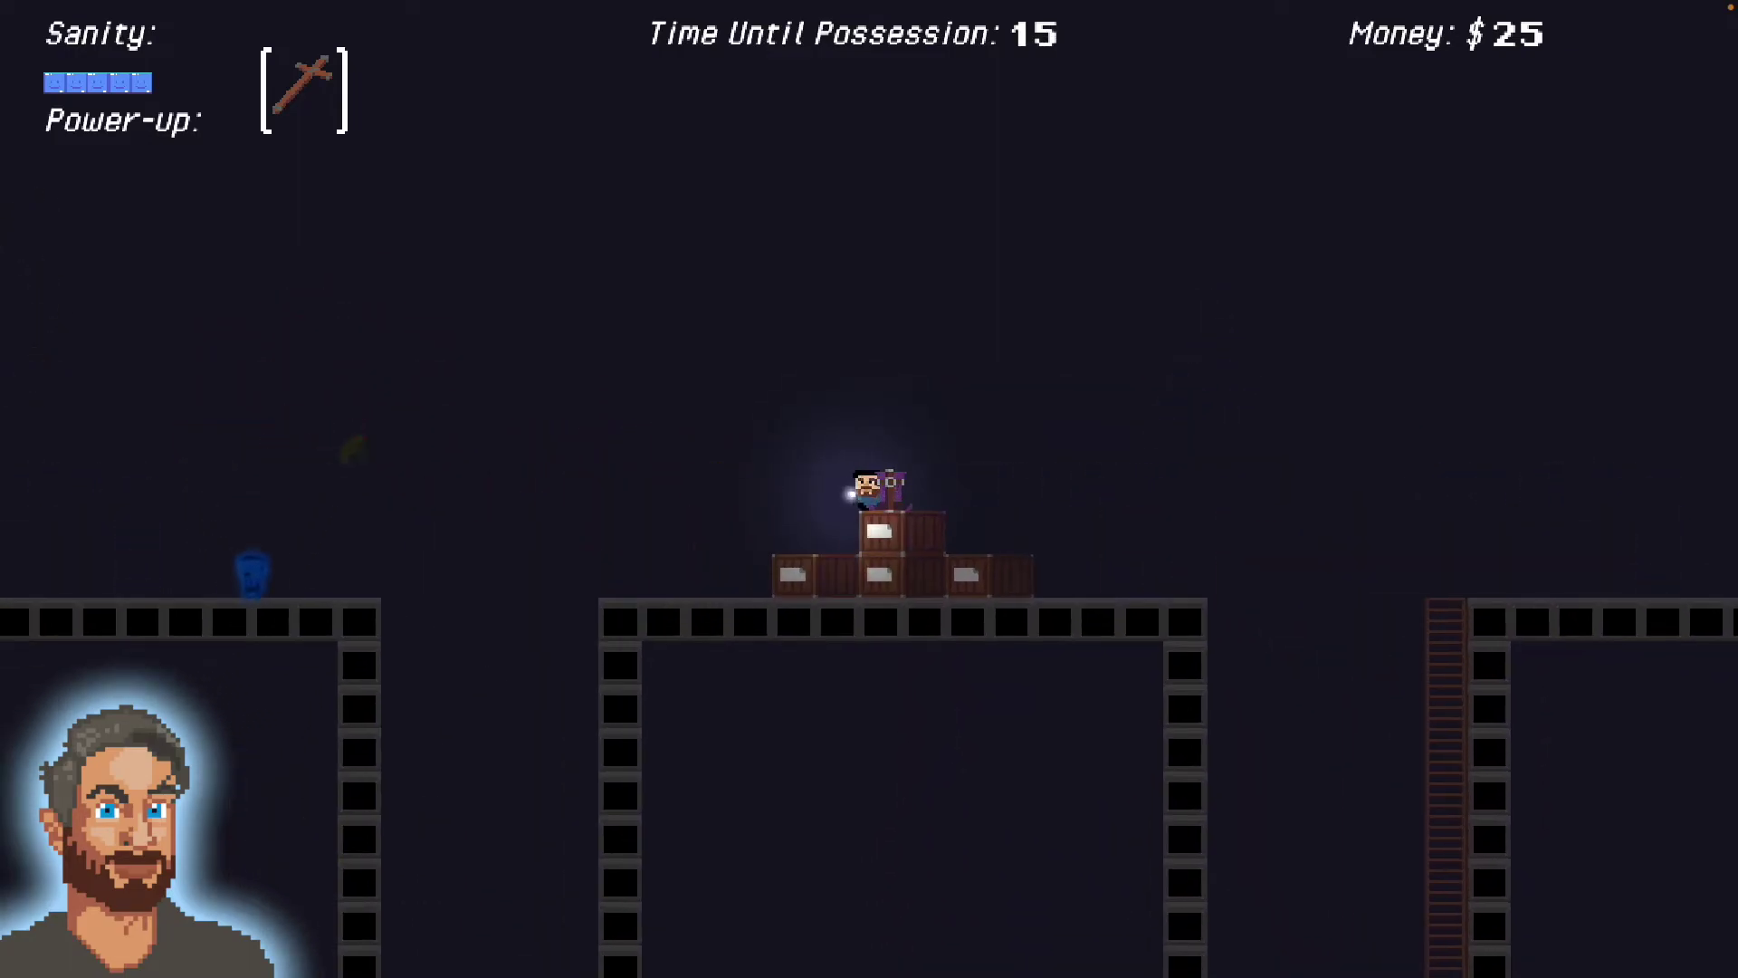
key(Left)
key(space)
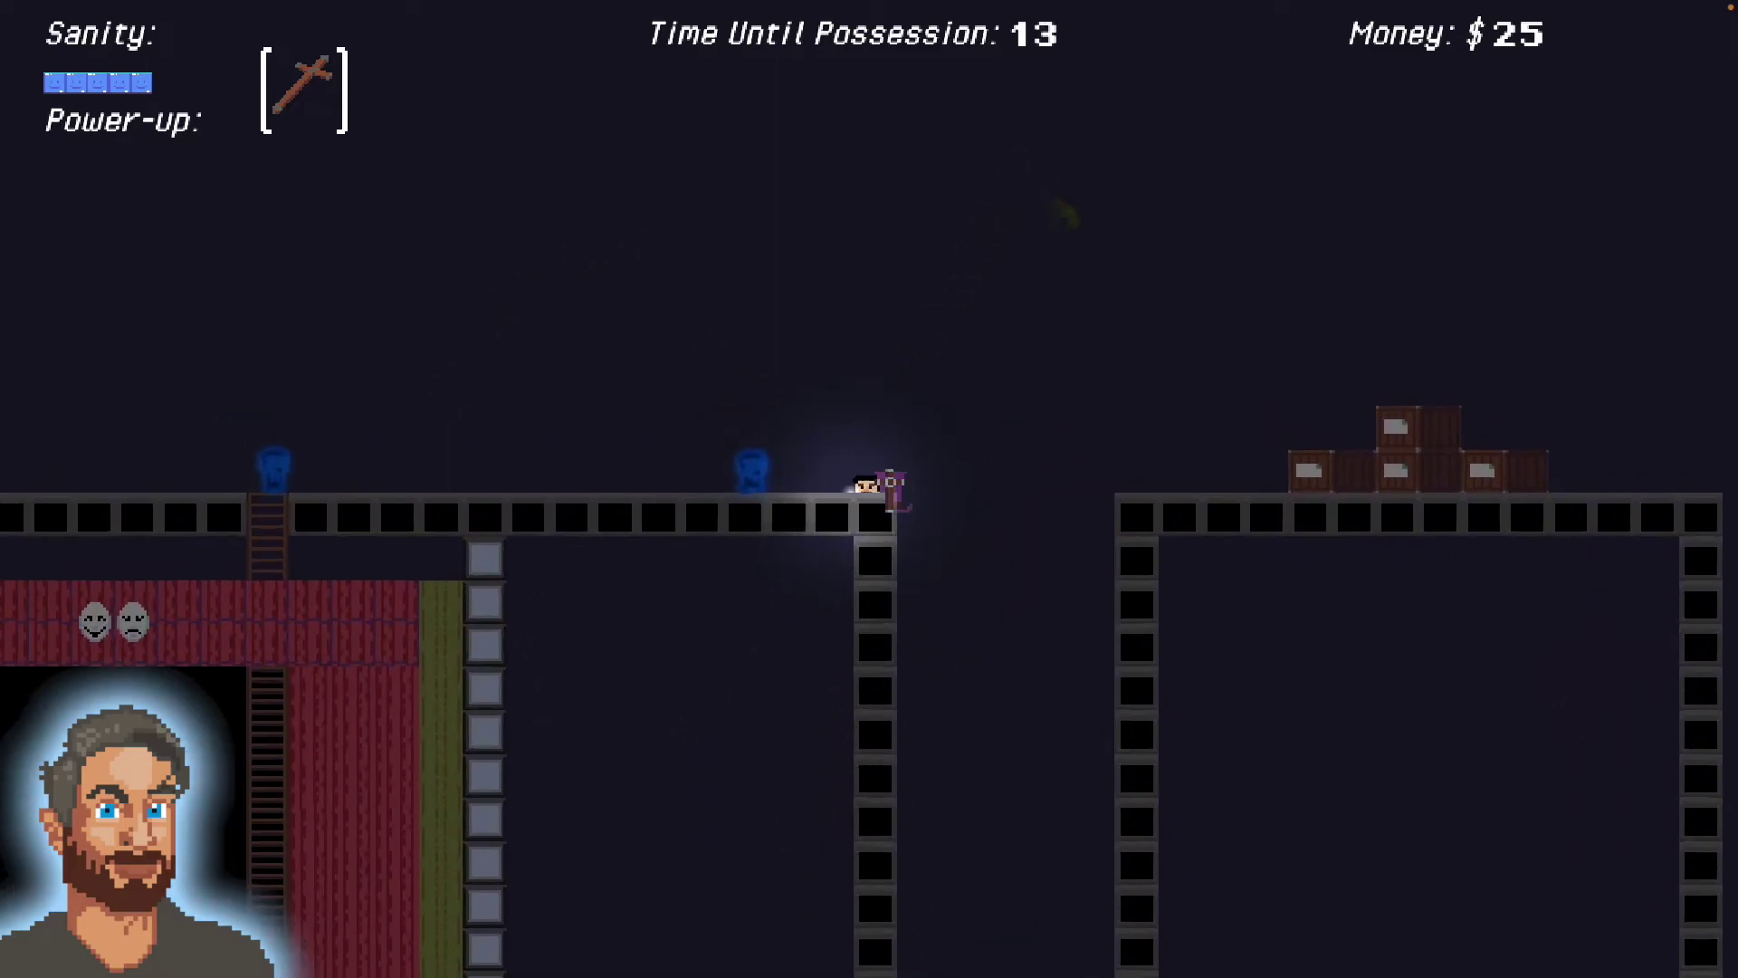
key(Left)
key(Left)
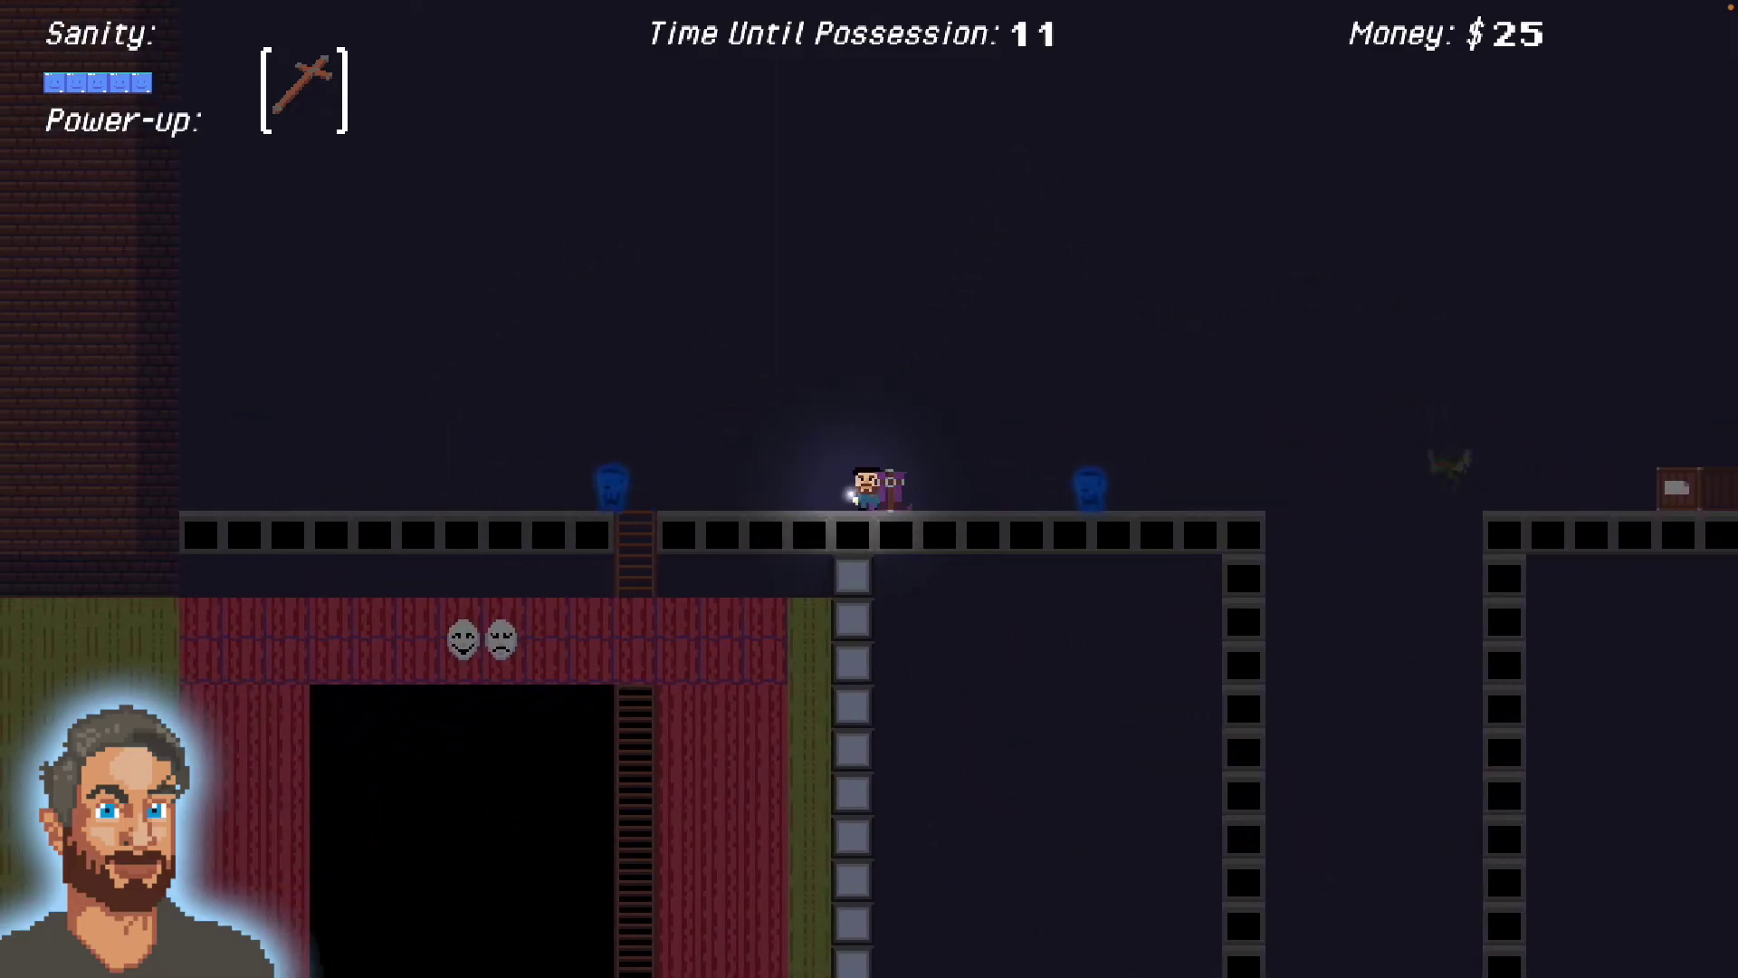
key(Left)
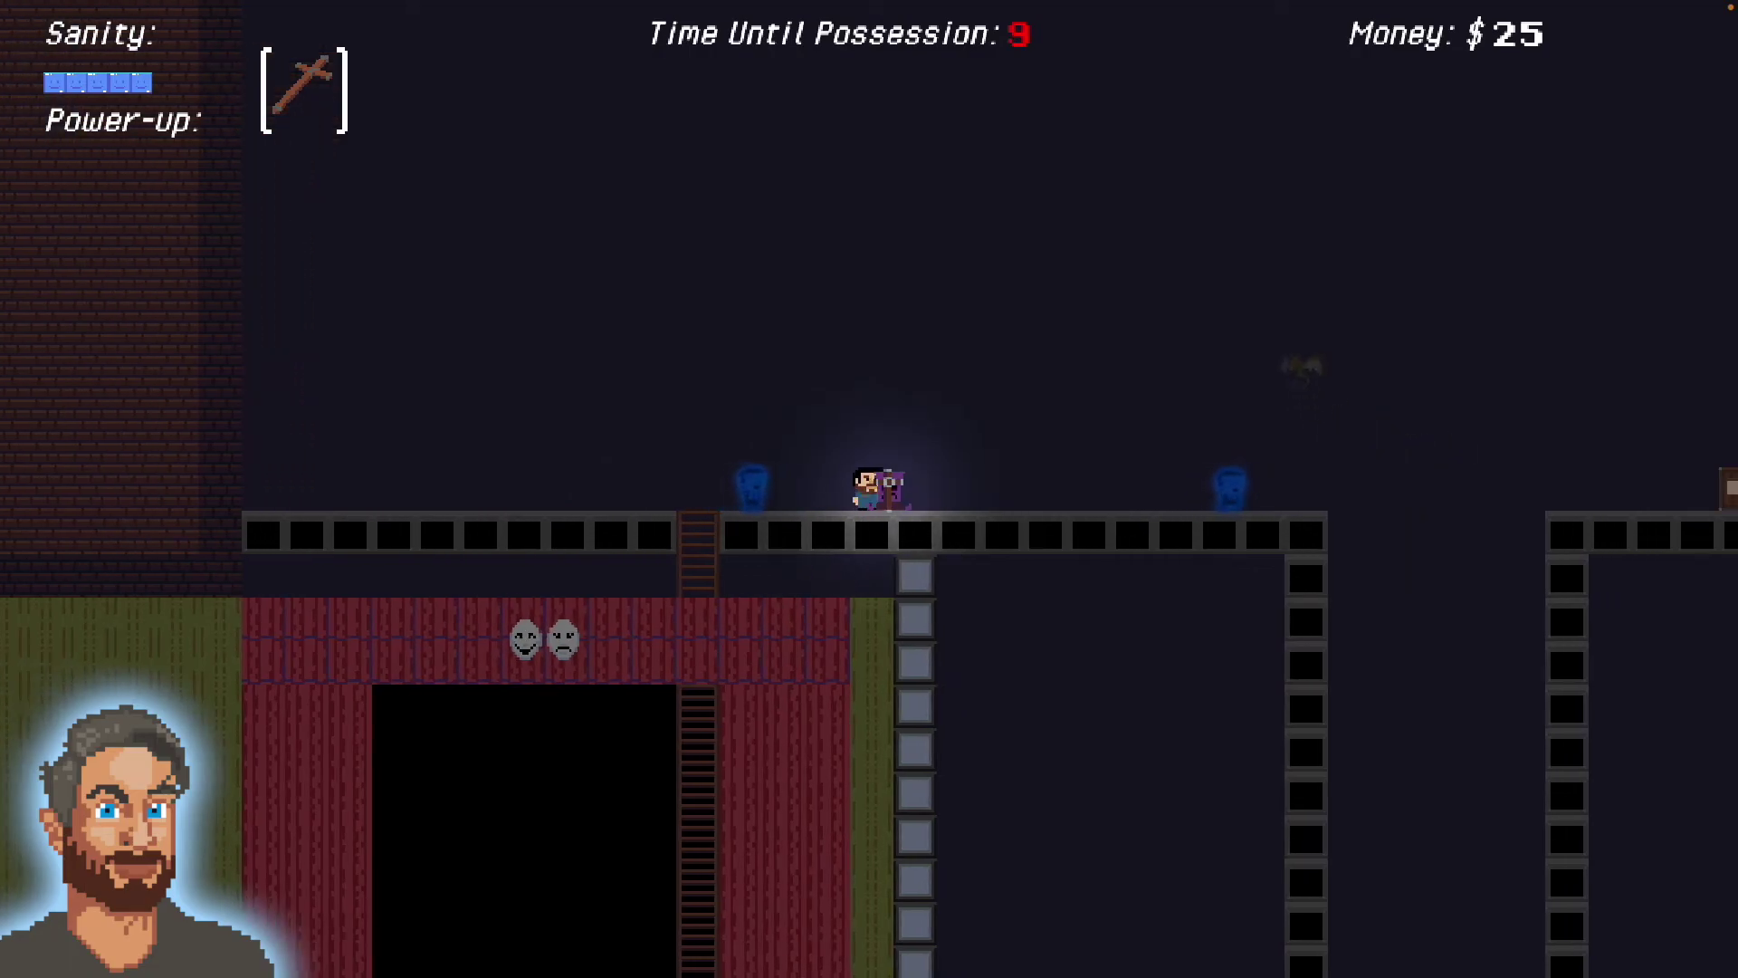
- Climb down the ladder and walk left across the theater stage
key(Left)
key(Down)
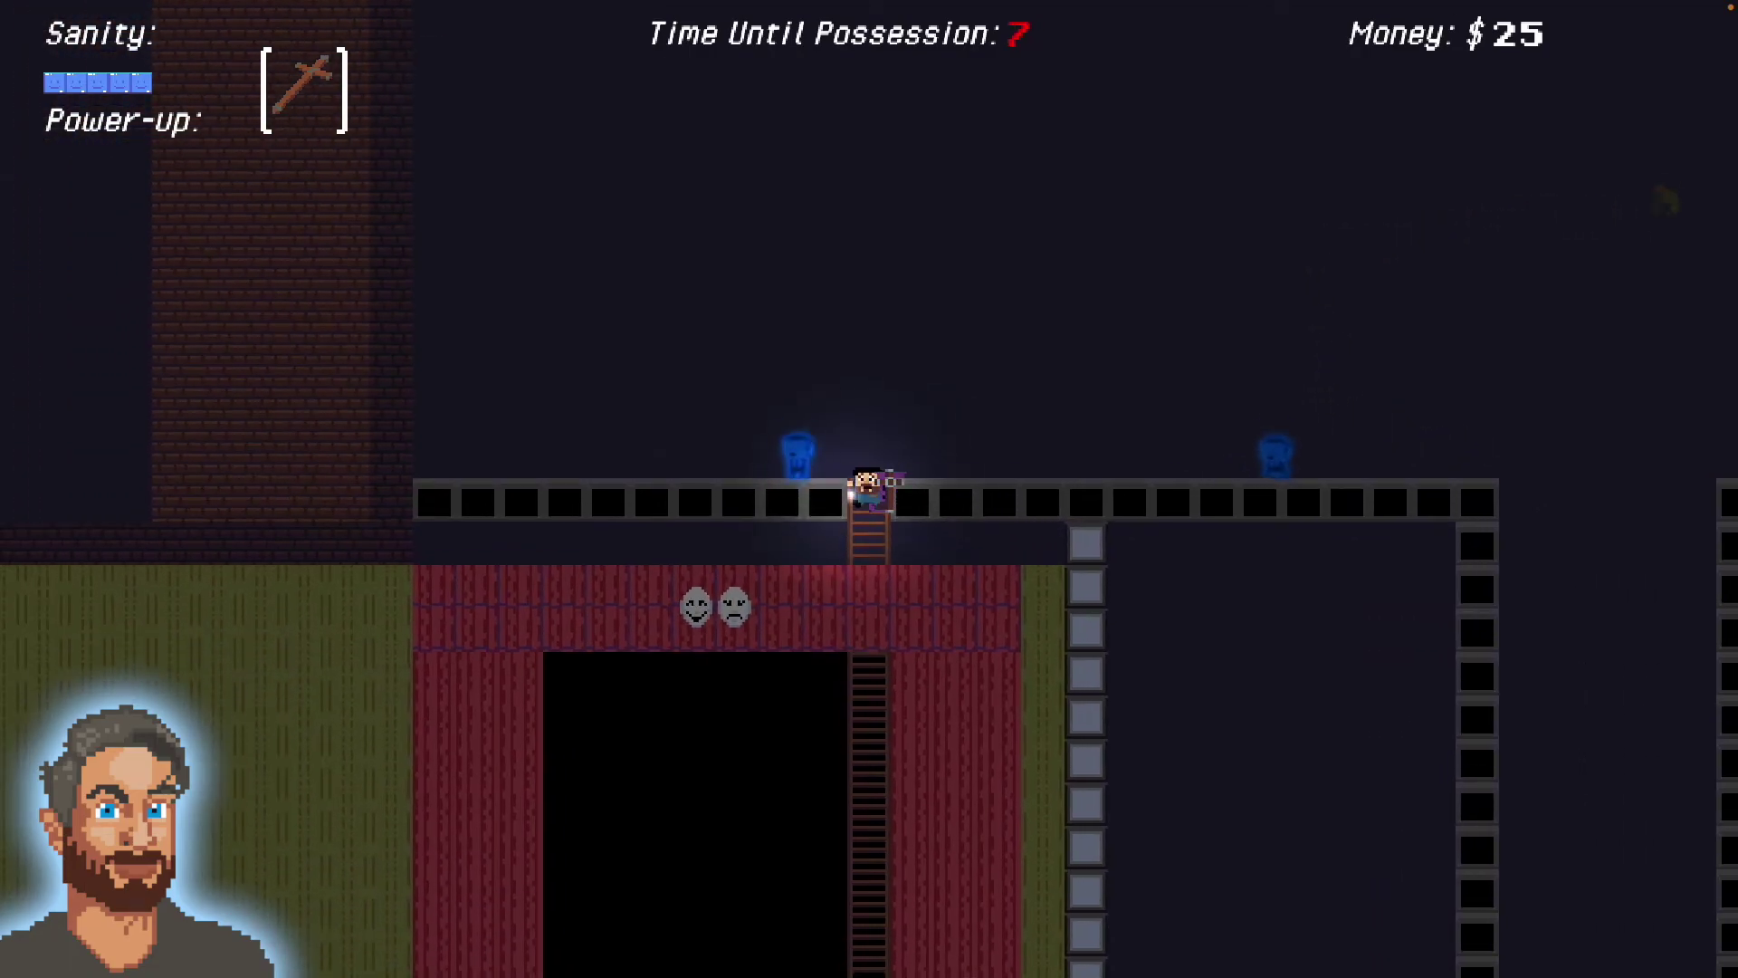
key(Left)
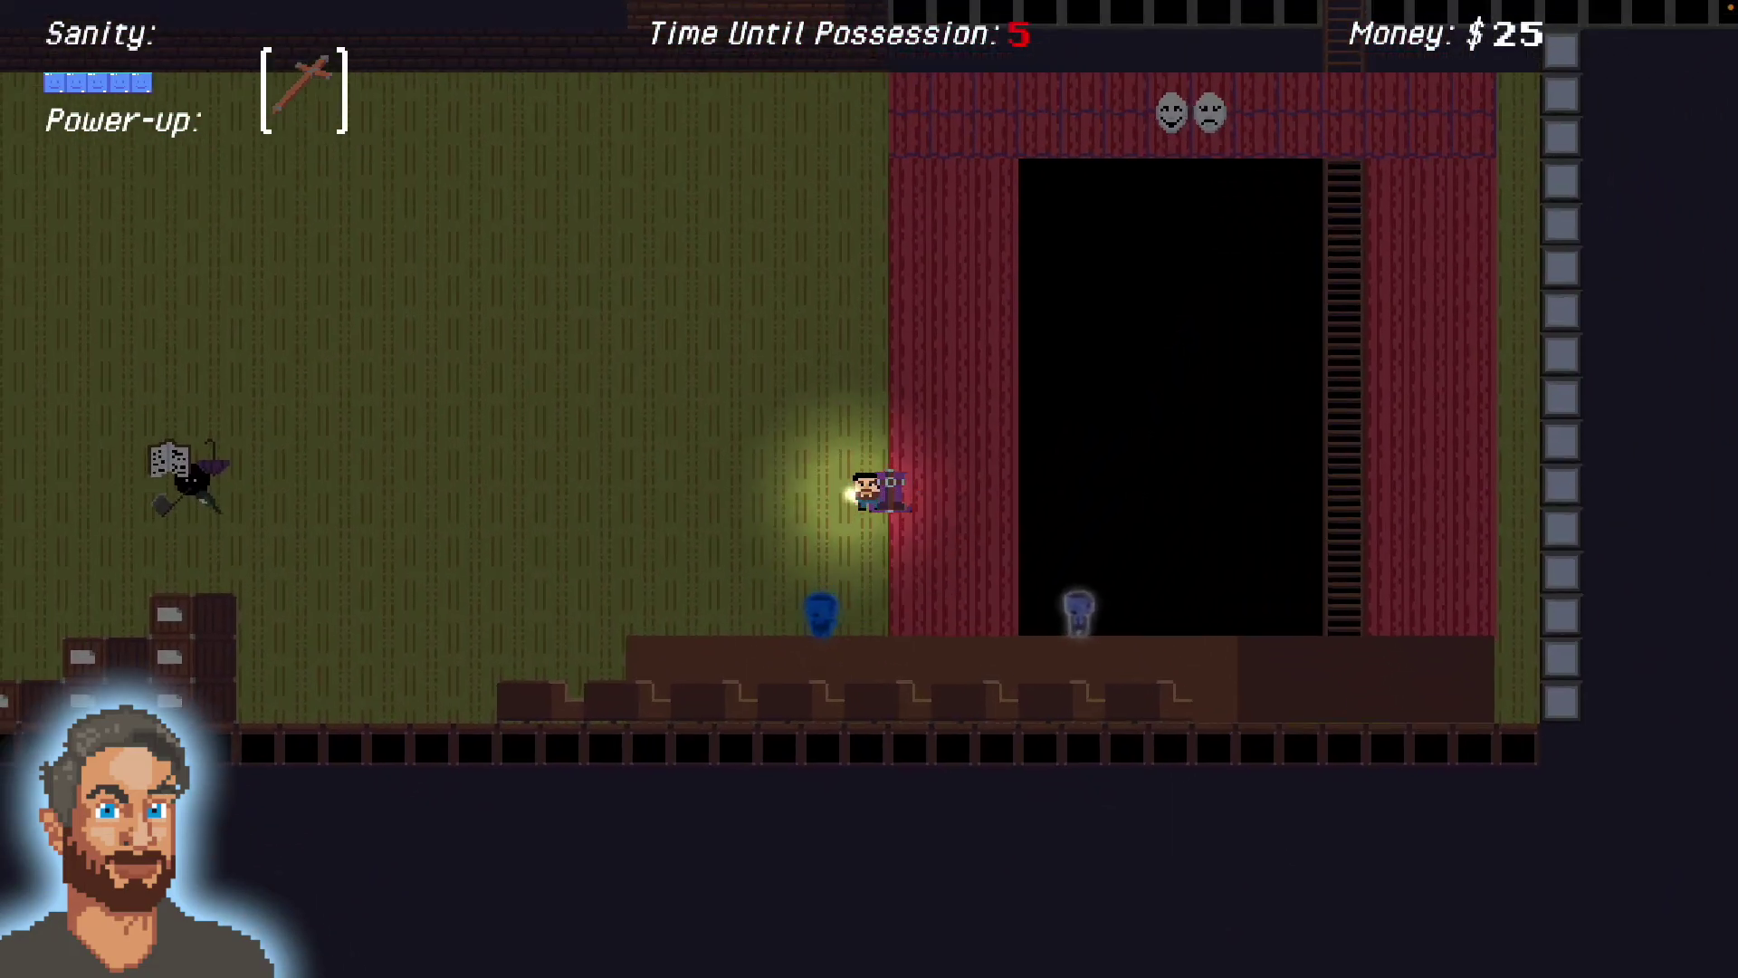
key(Left)
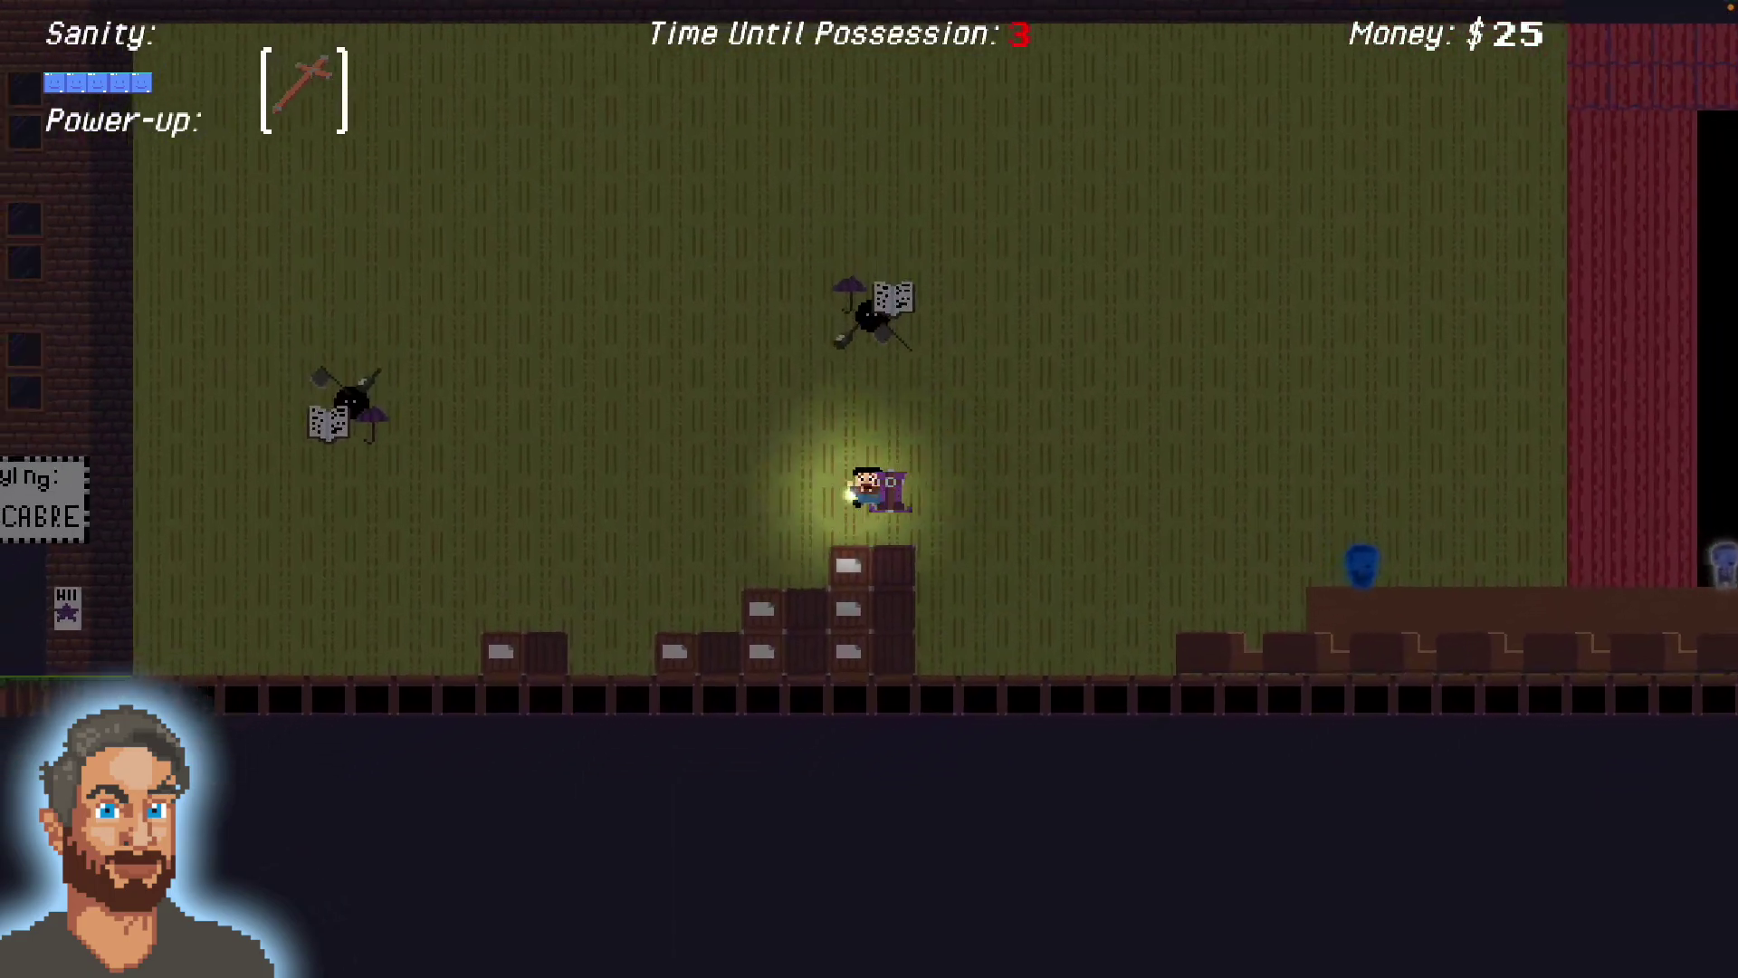
key(Left)
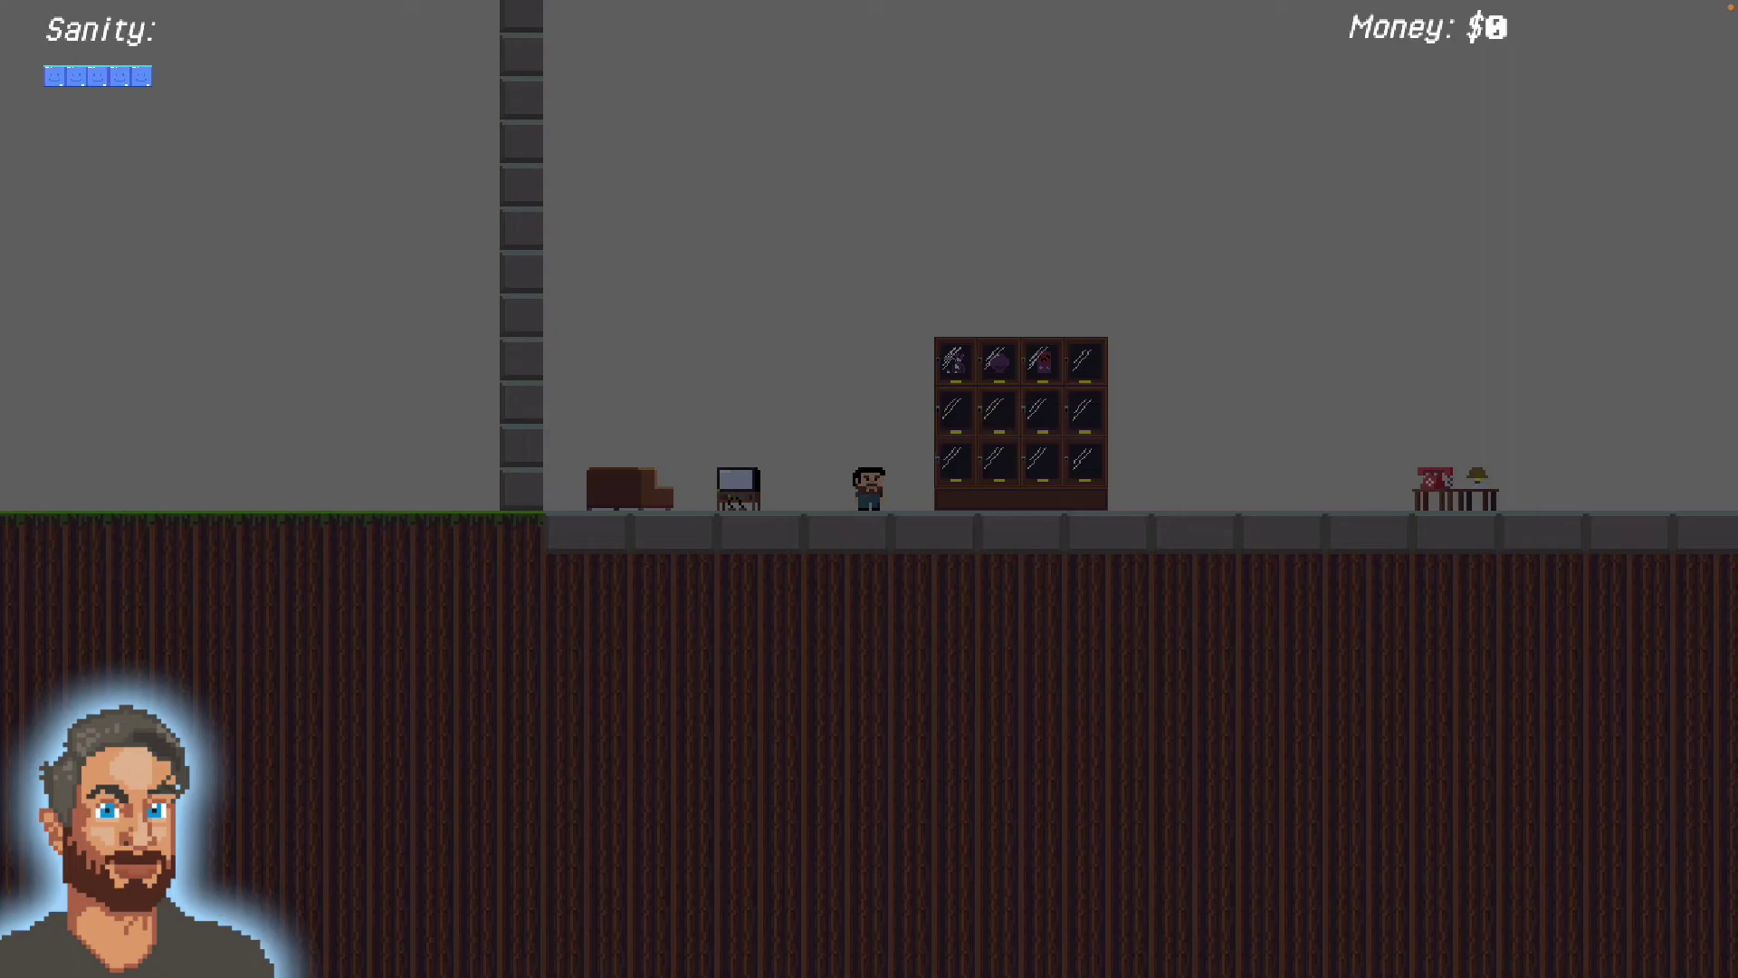
- Walk past the to-do board to the computer desk and the HQ's right wall
key(Right)
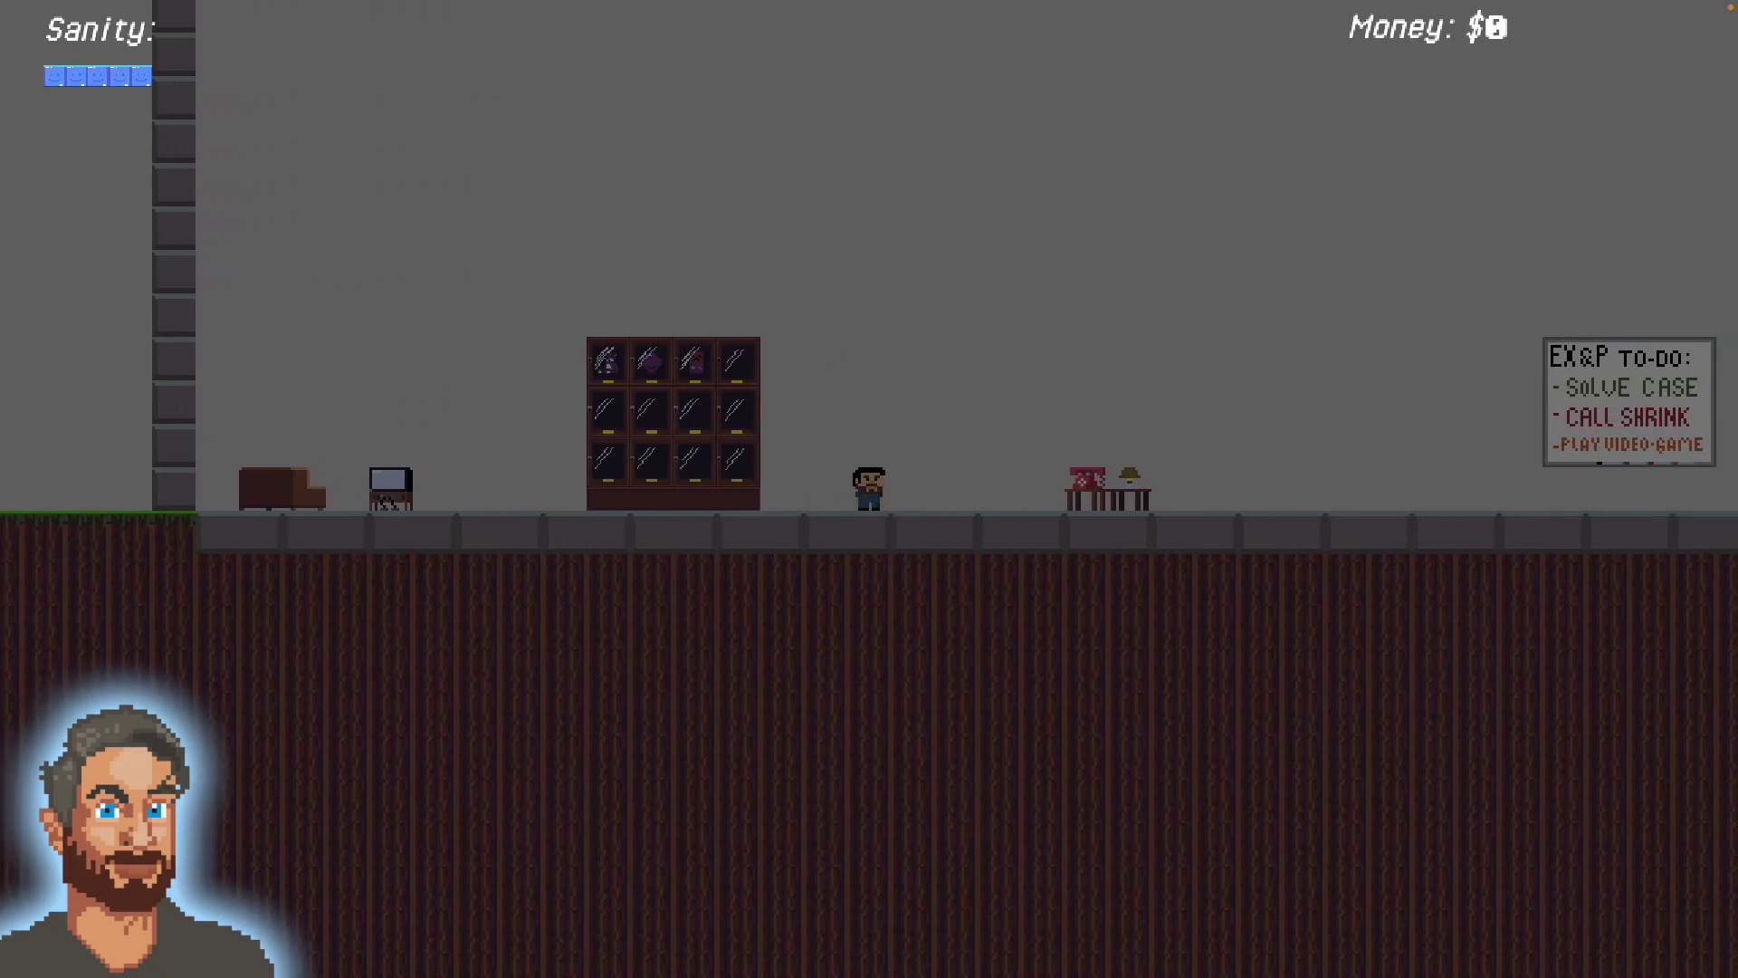
key(Right)
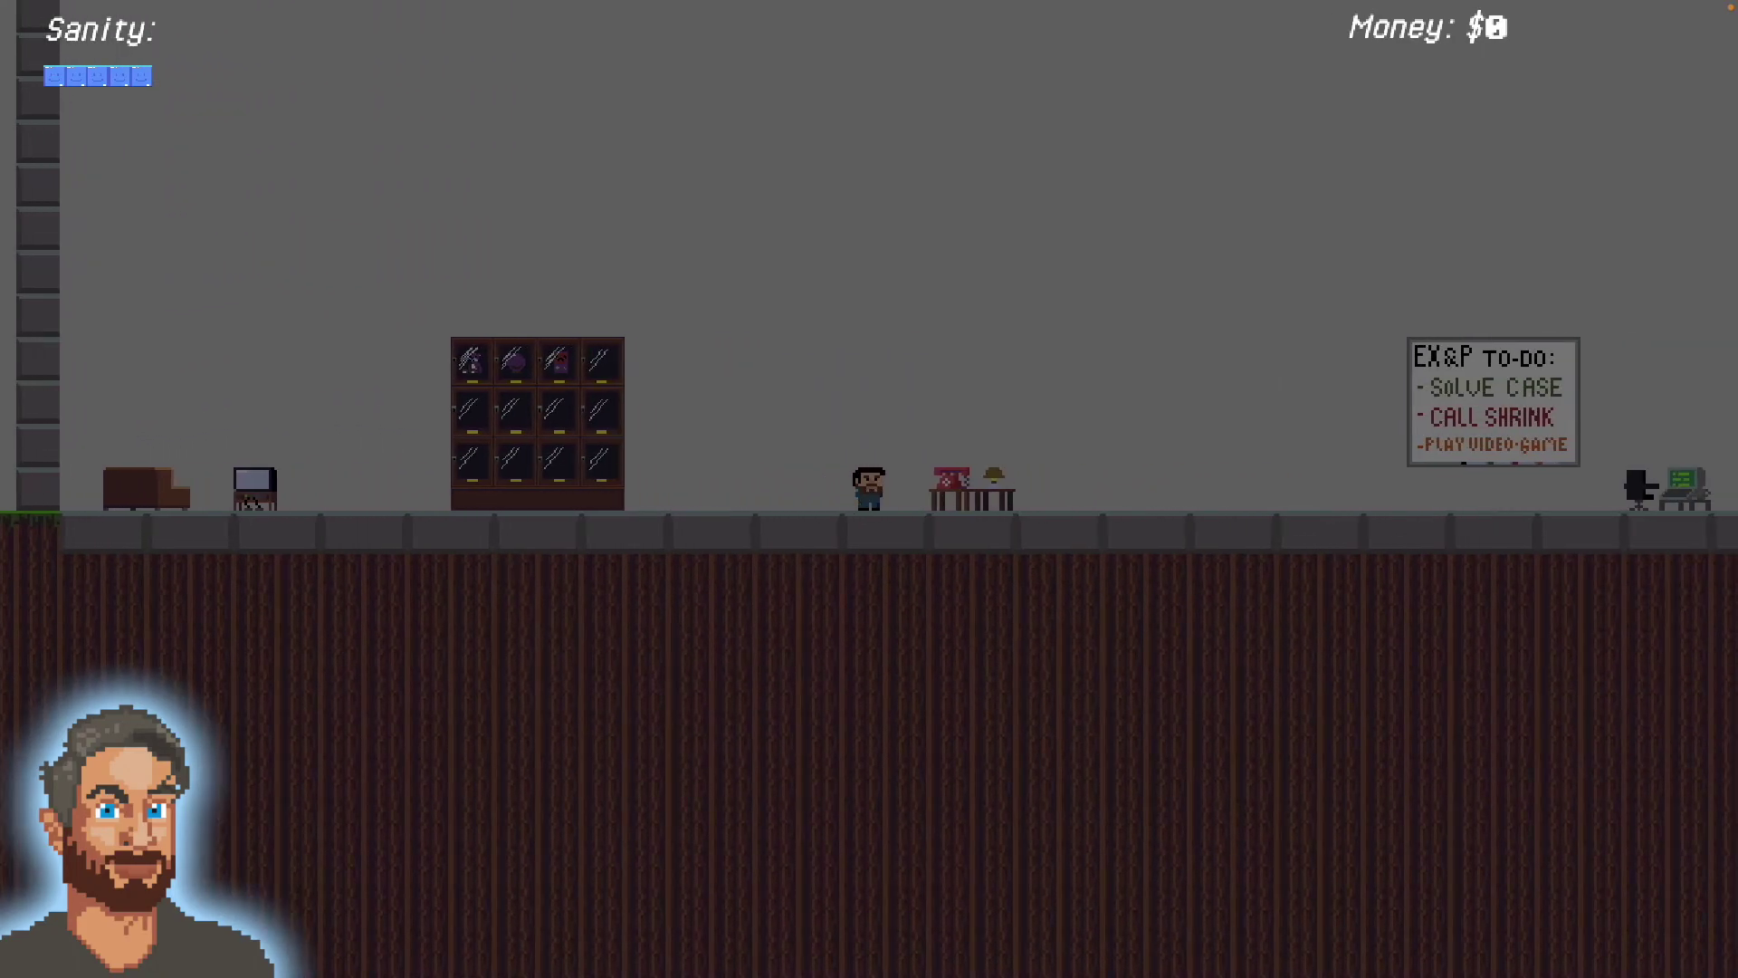
key(Left)
key(Right)
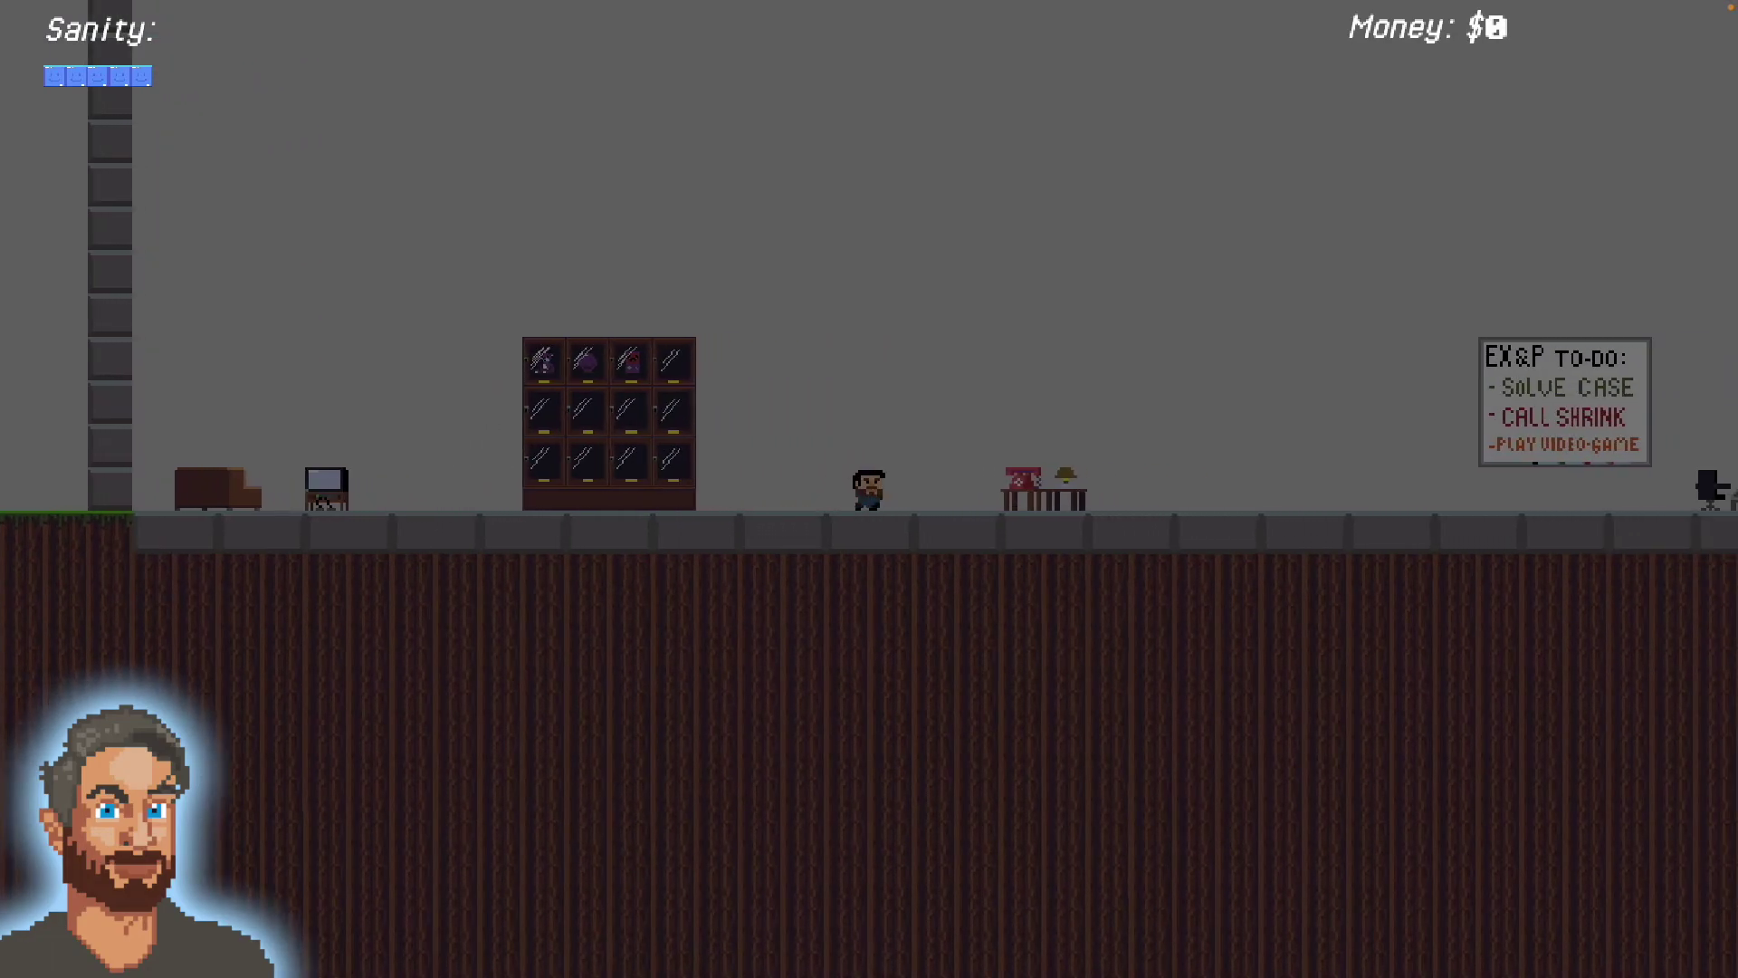
key(Right)
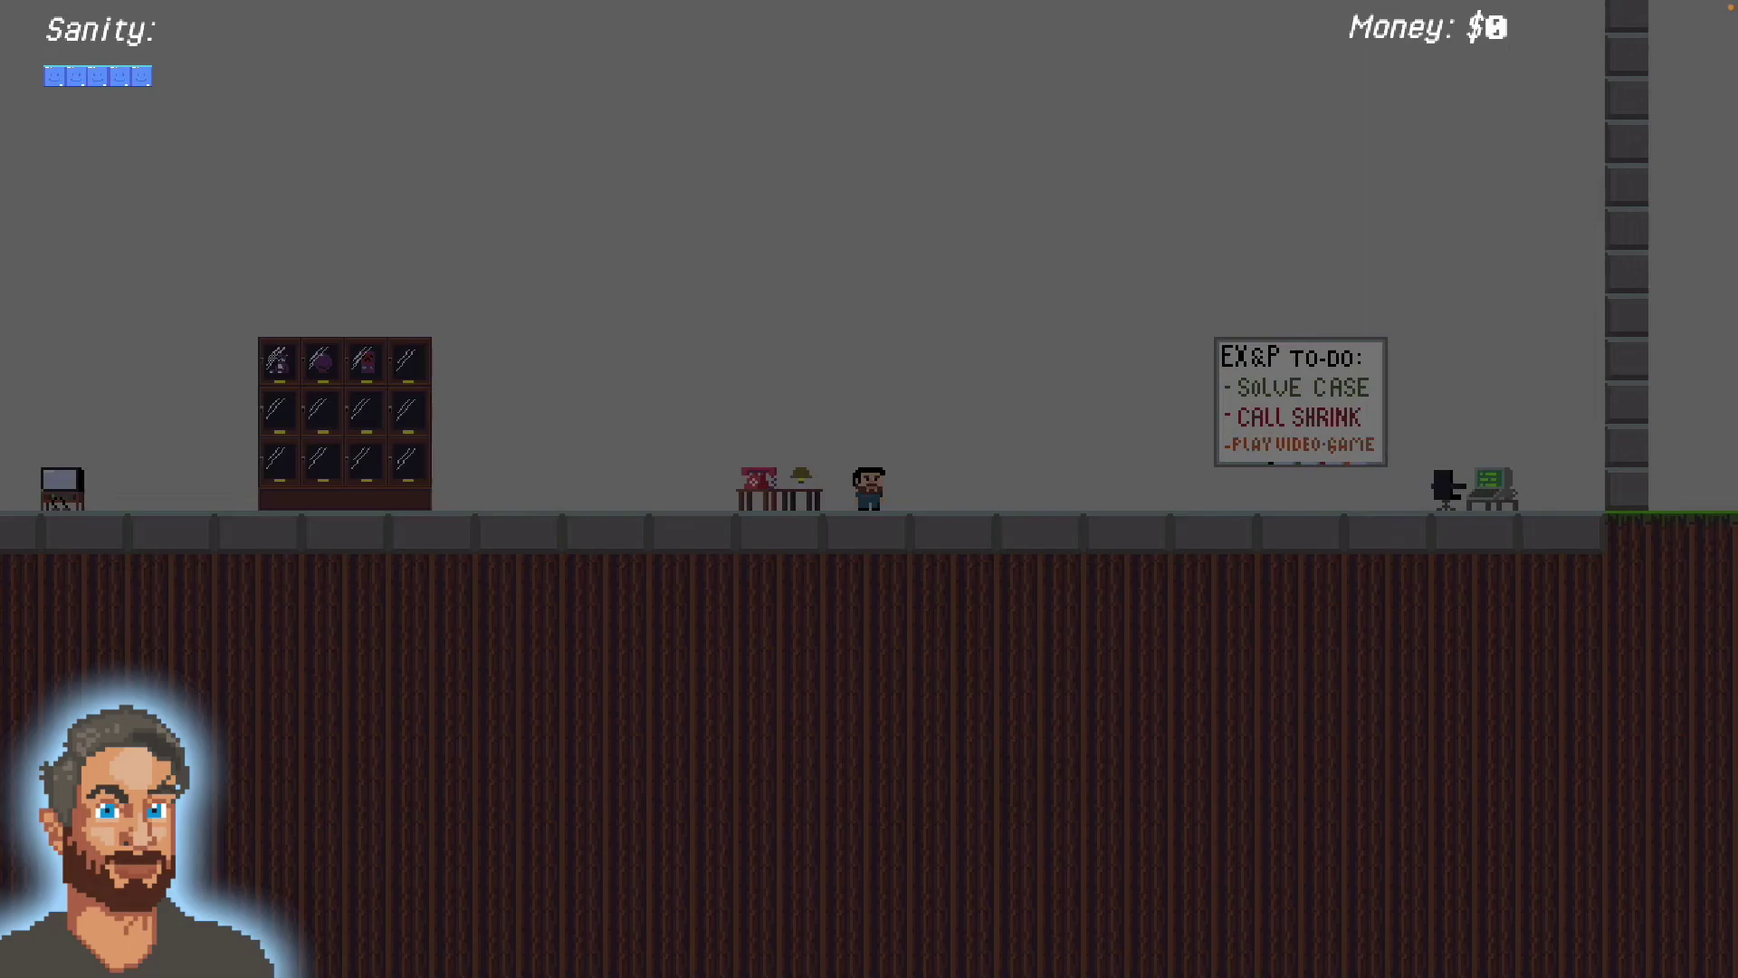
key(Right)
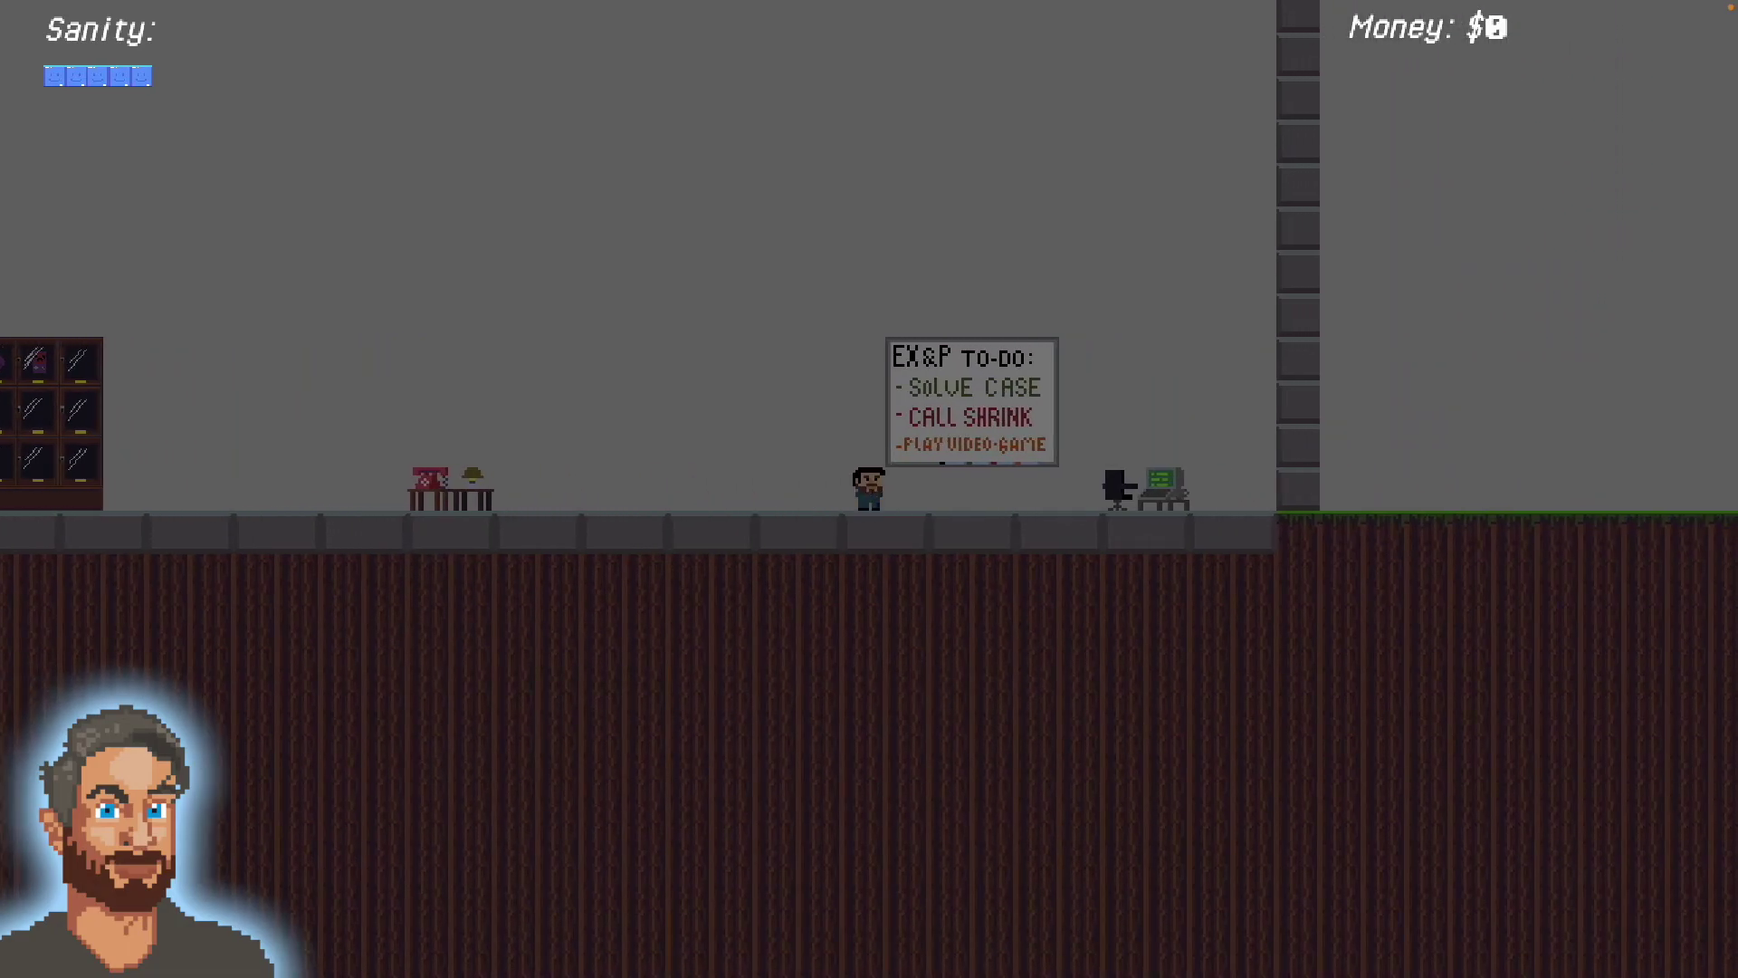
key(Right)
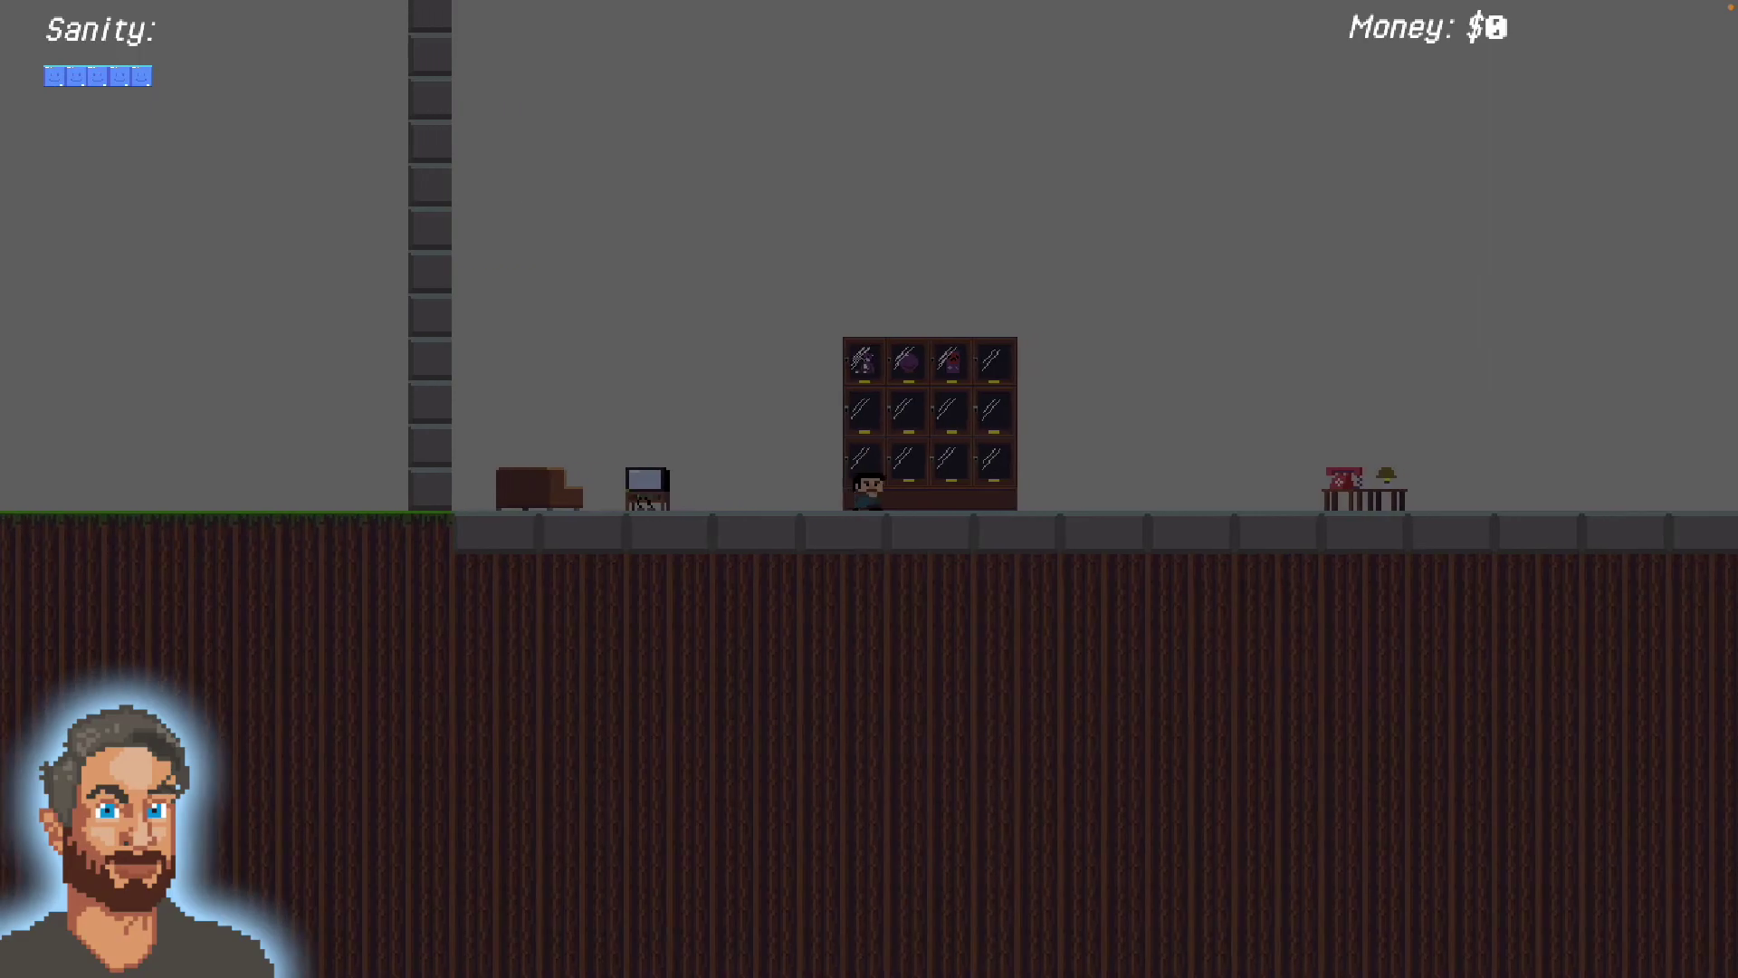
key(Right)
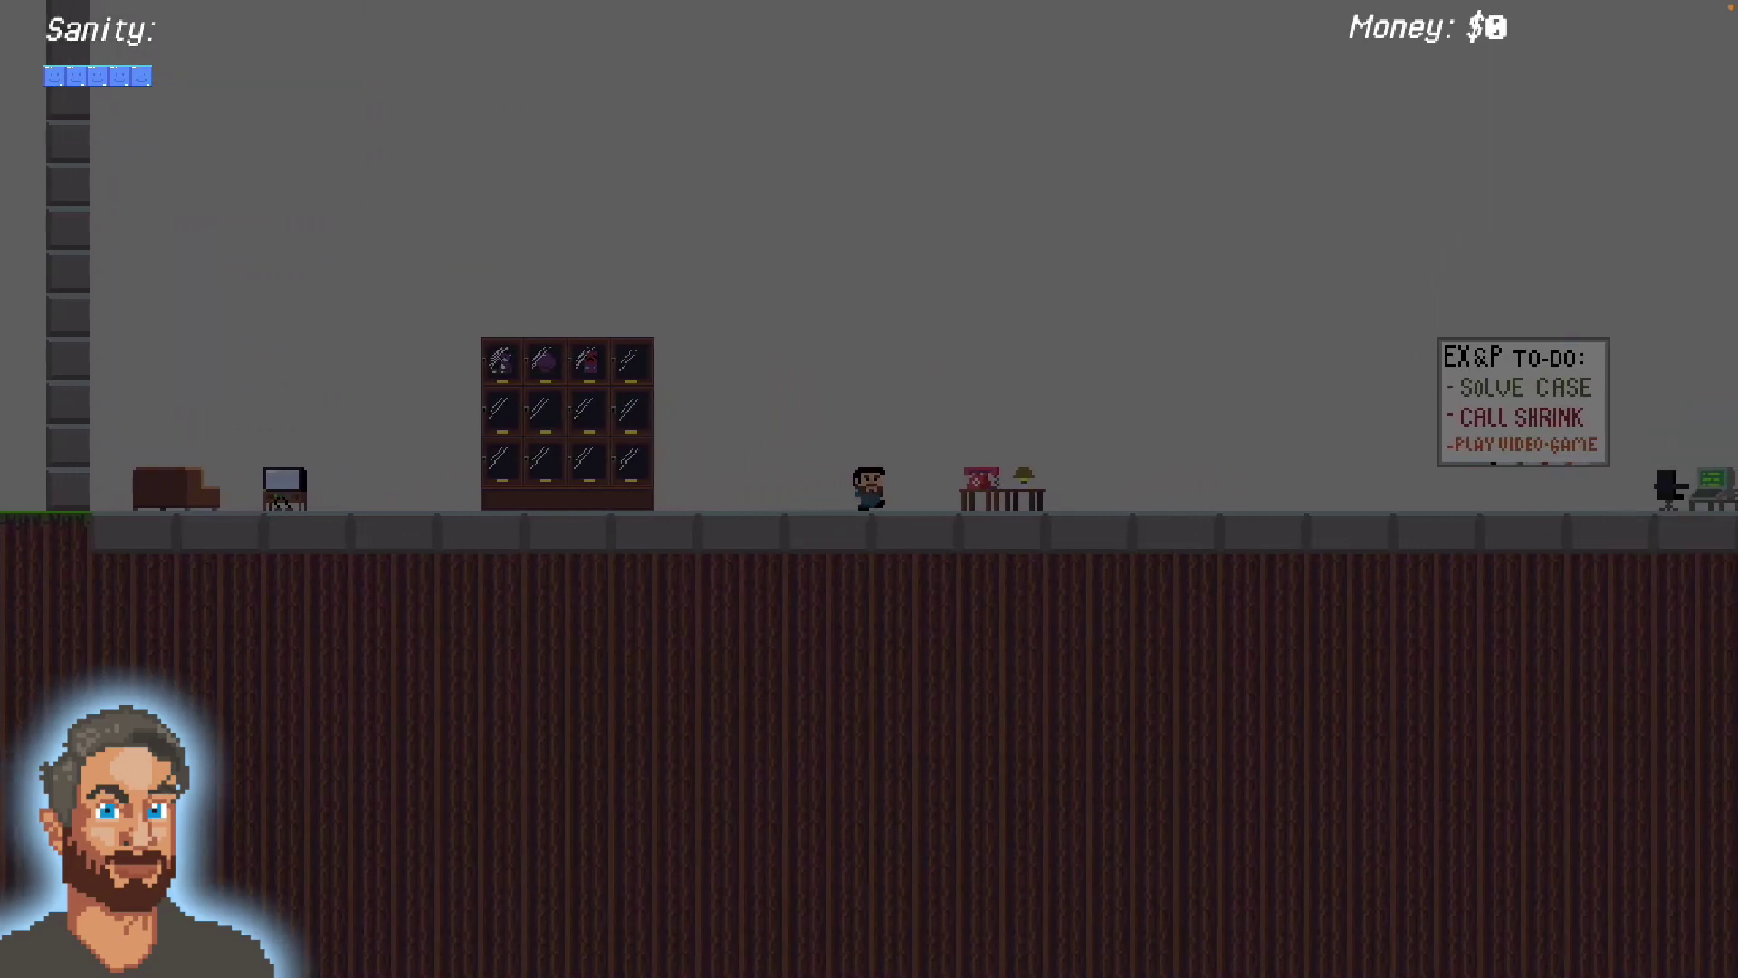
- Pace back and forth between the to-do board, the sofa and TV, and the desk
key(Left)
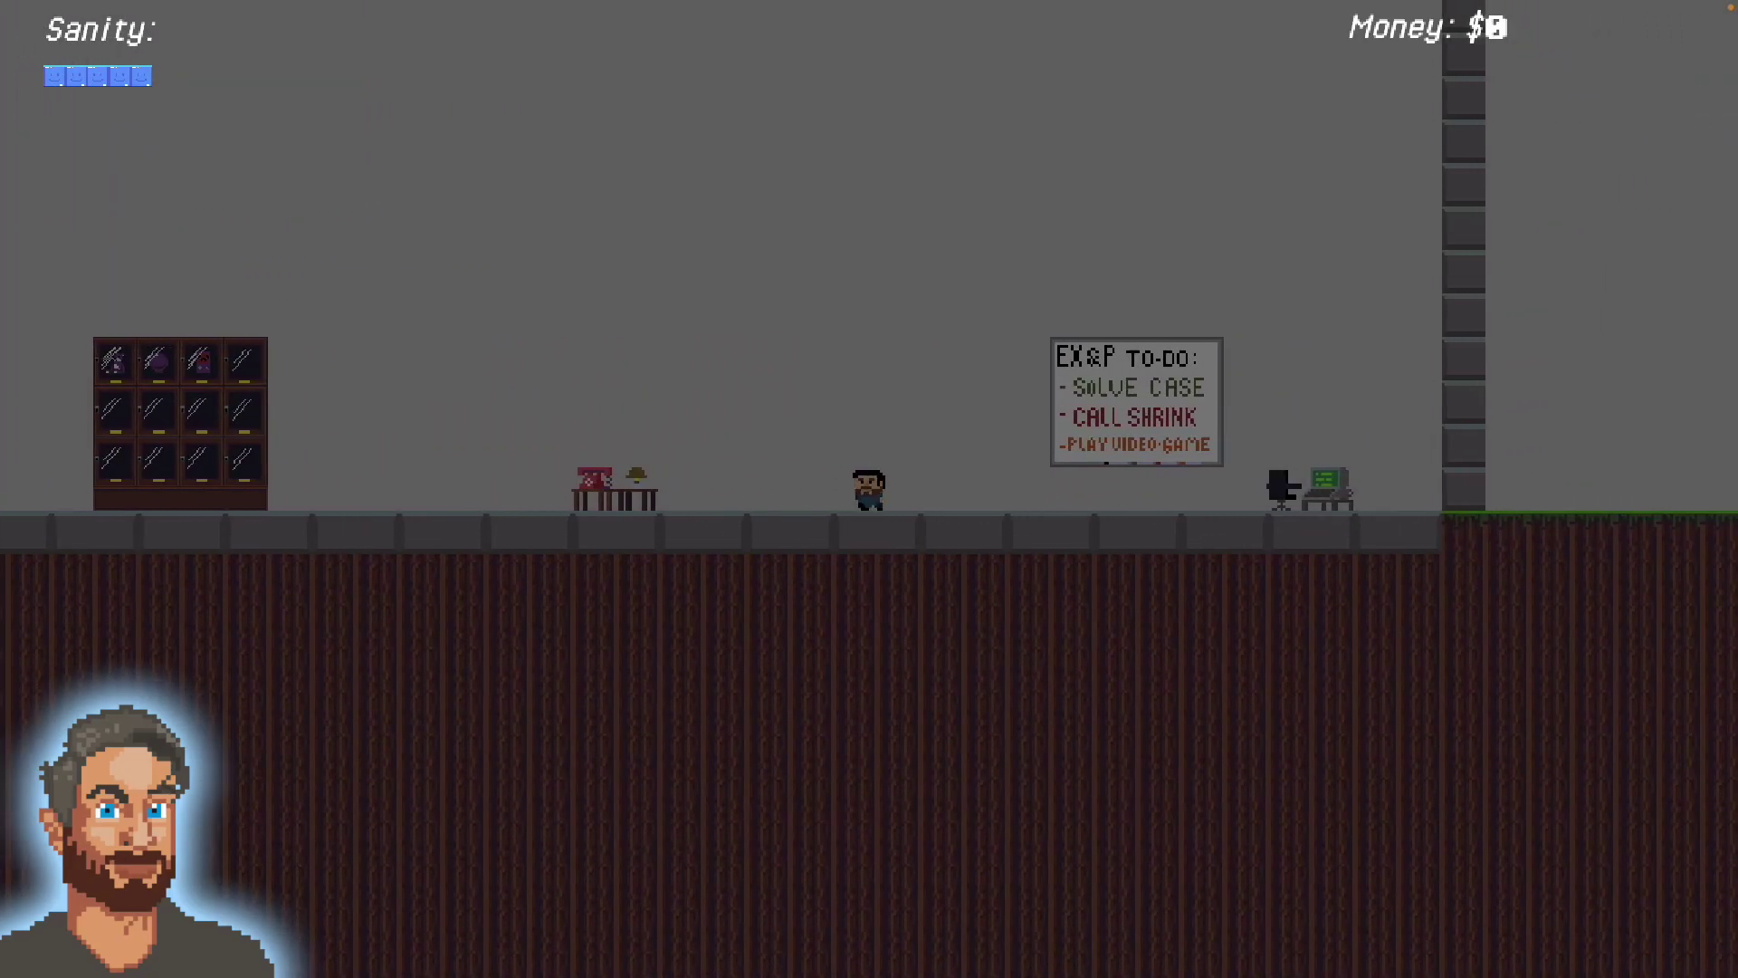
key(Left)
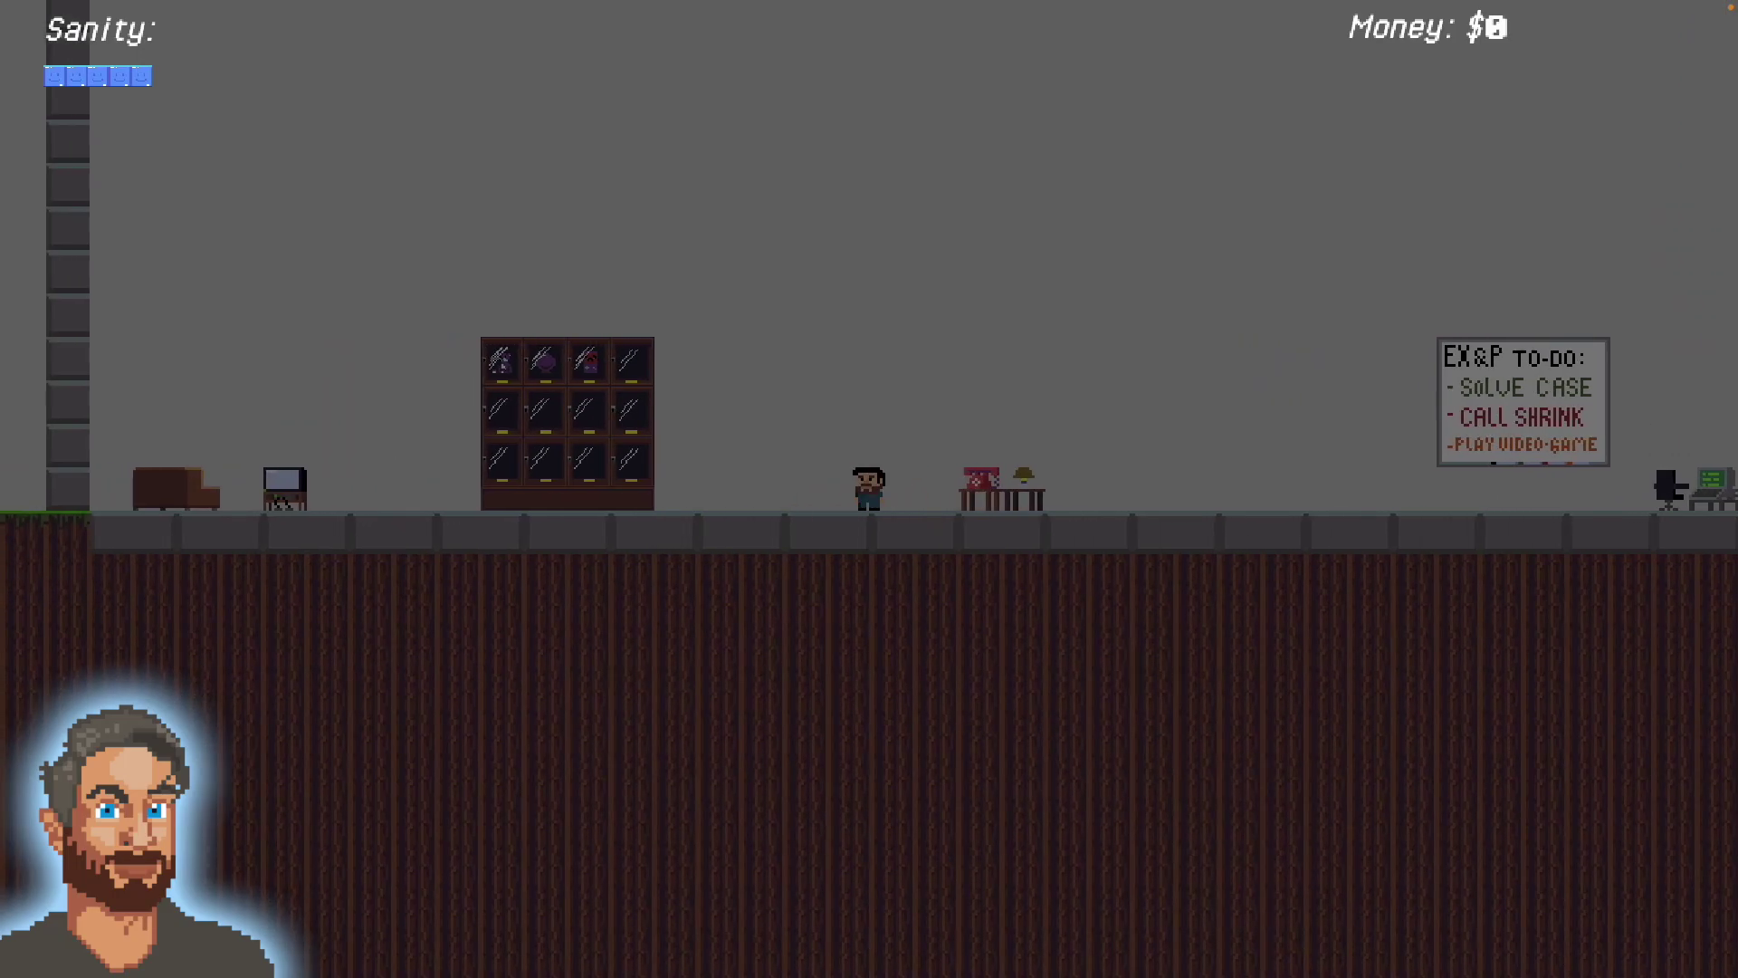
key(Right)
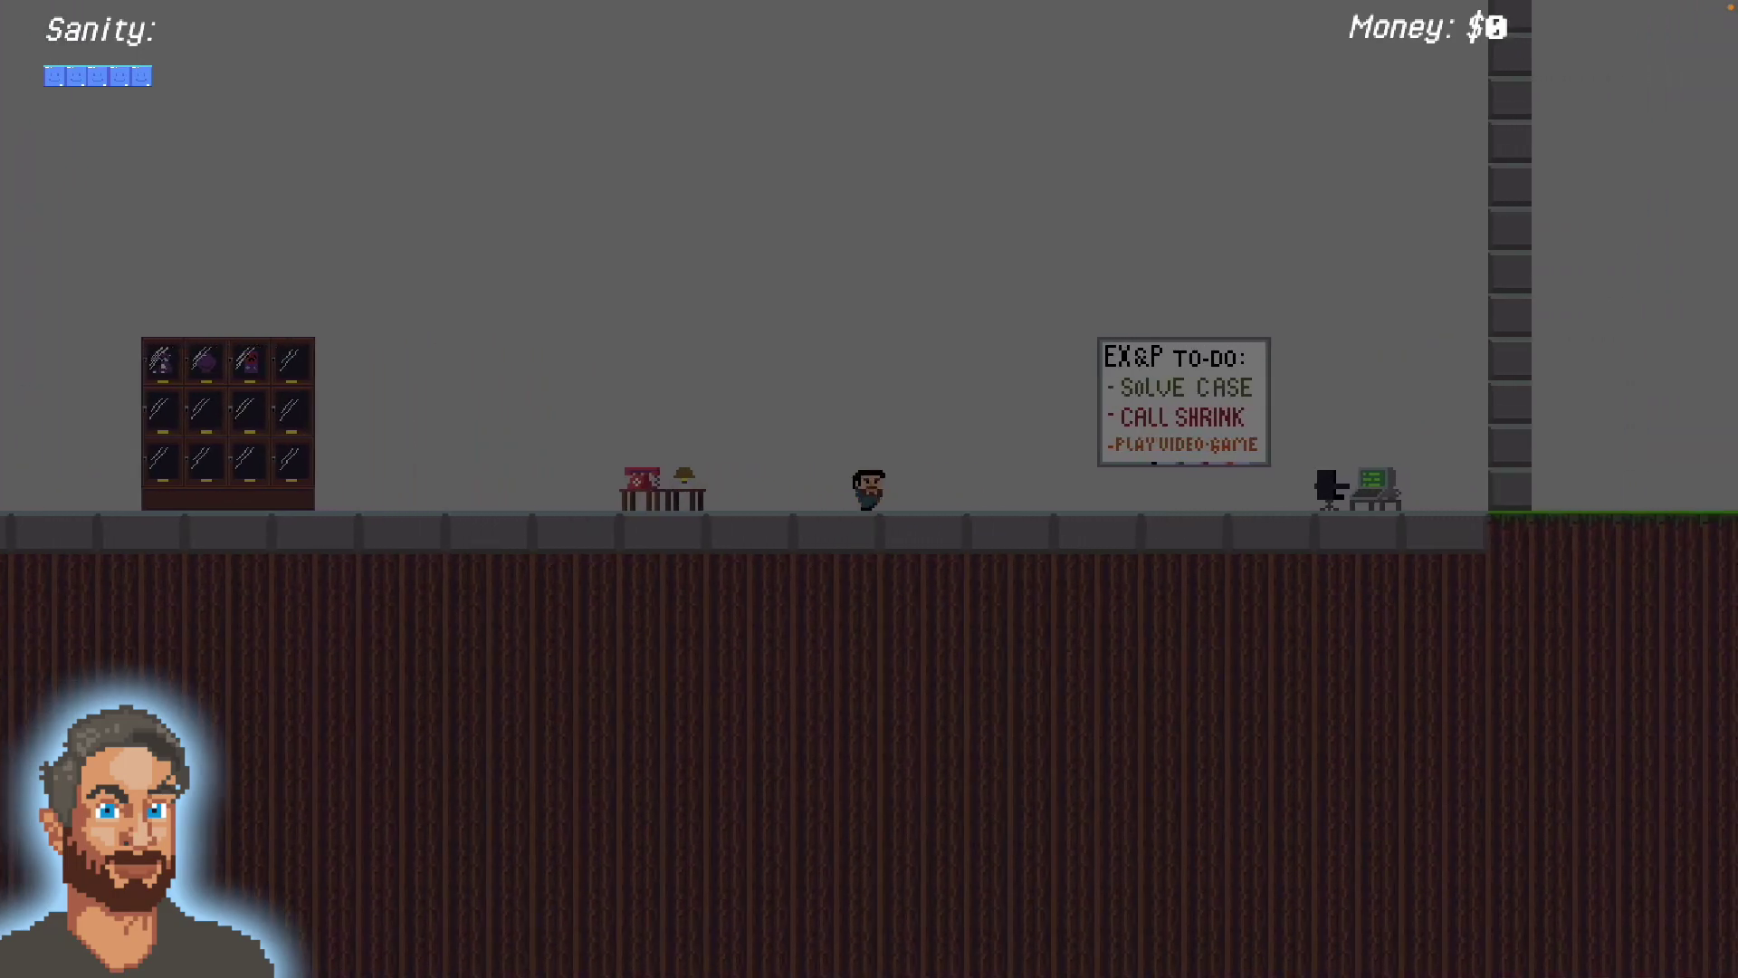
key(Left)
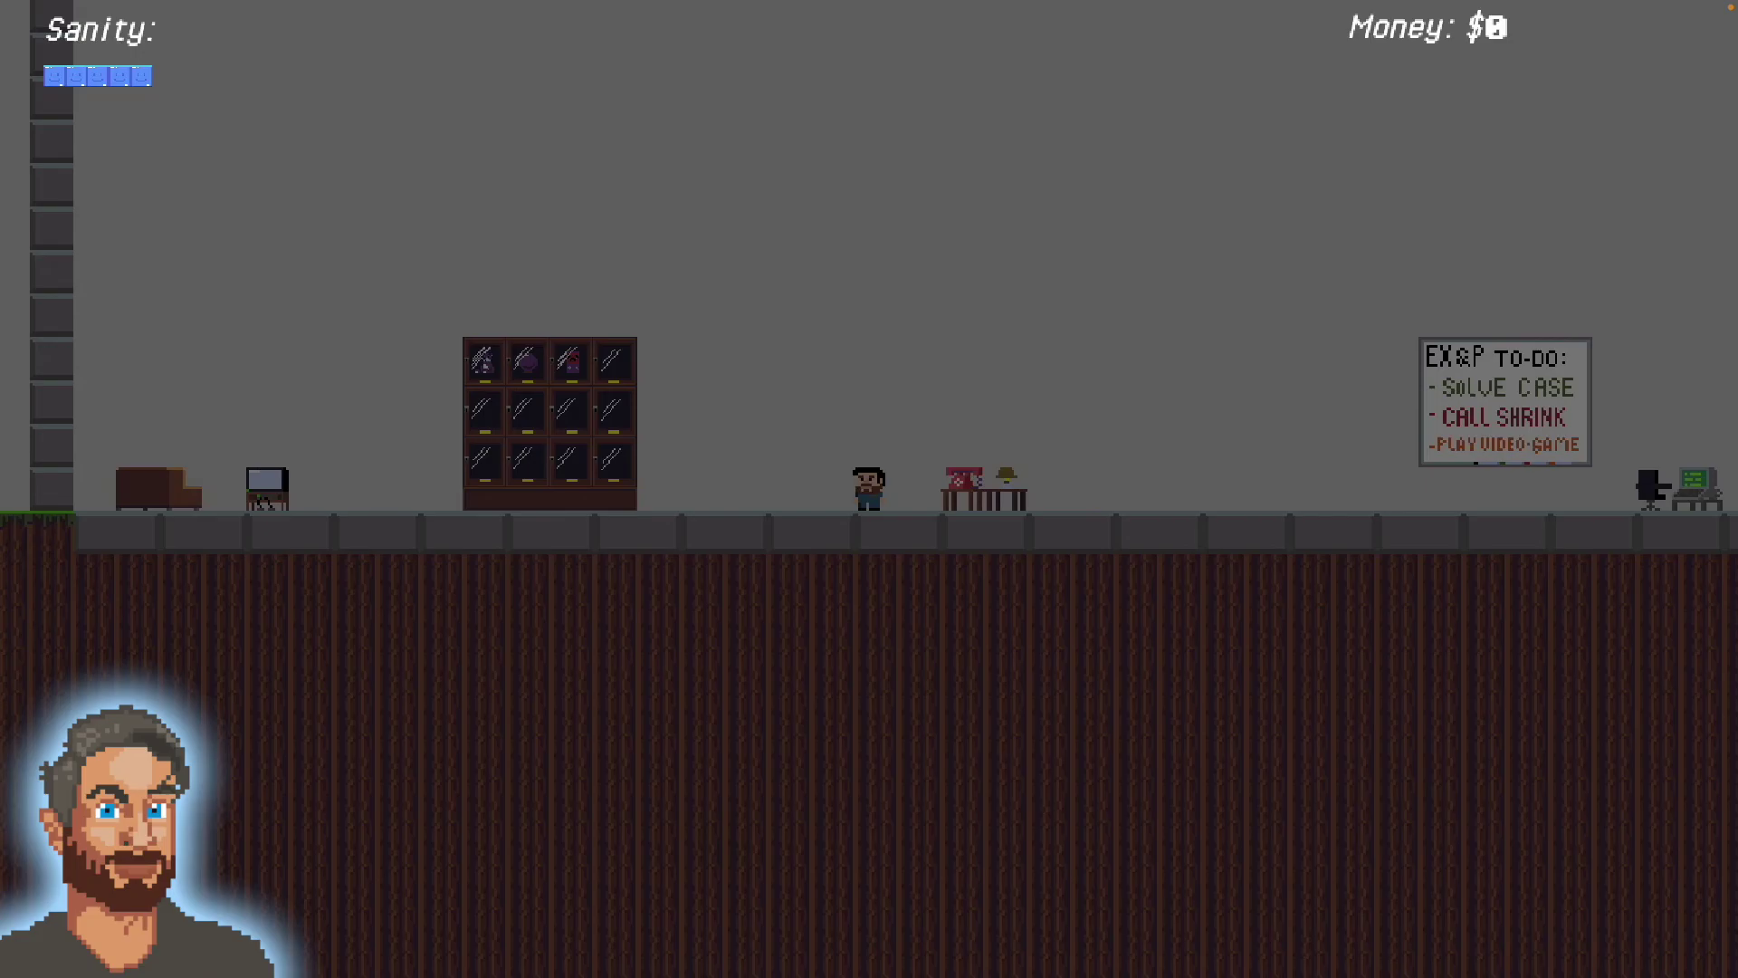